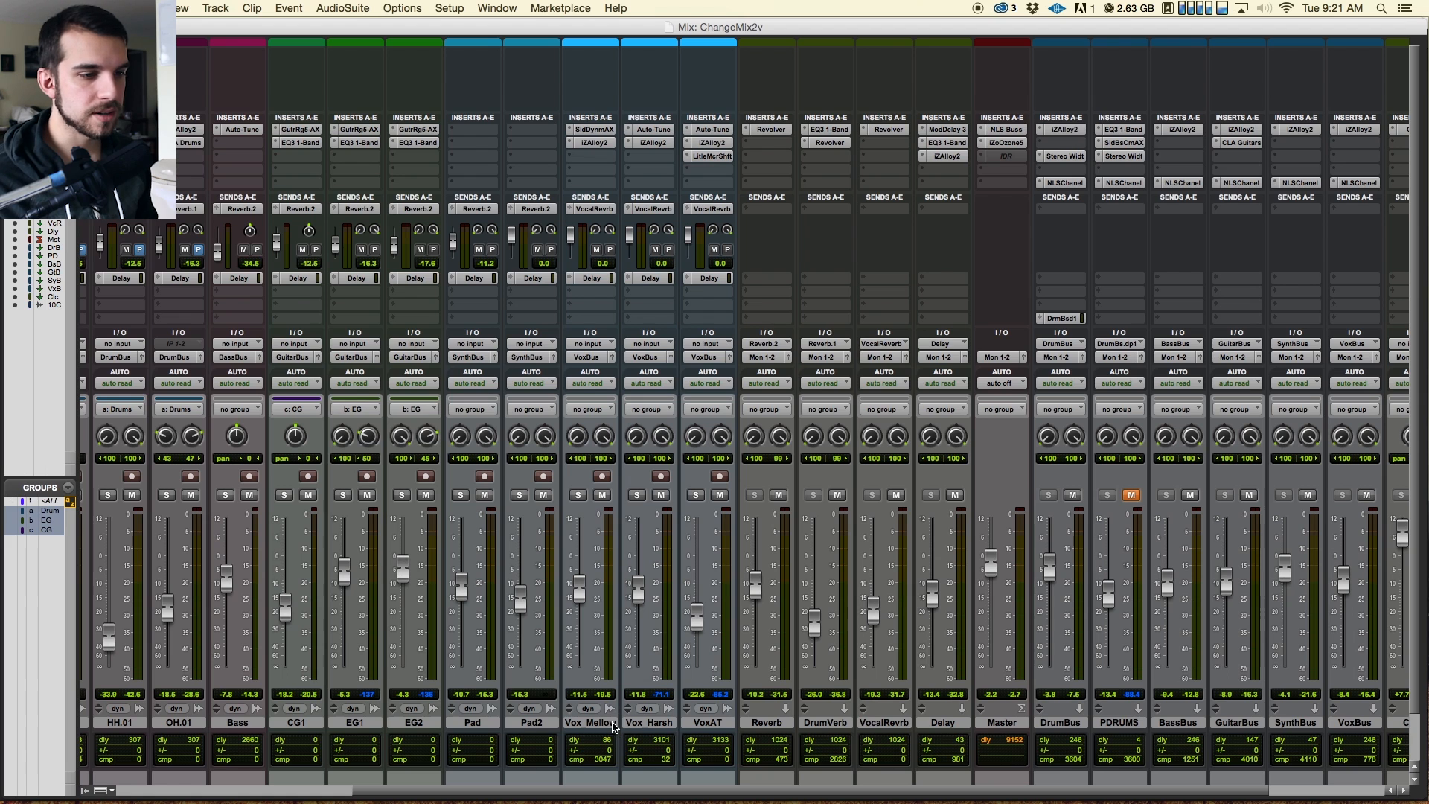
# Step: Raise the volume fader of the soloed CG1 track to about -0.6 dB
pyautogui.hscroll(3, 923, 689)
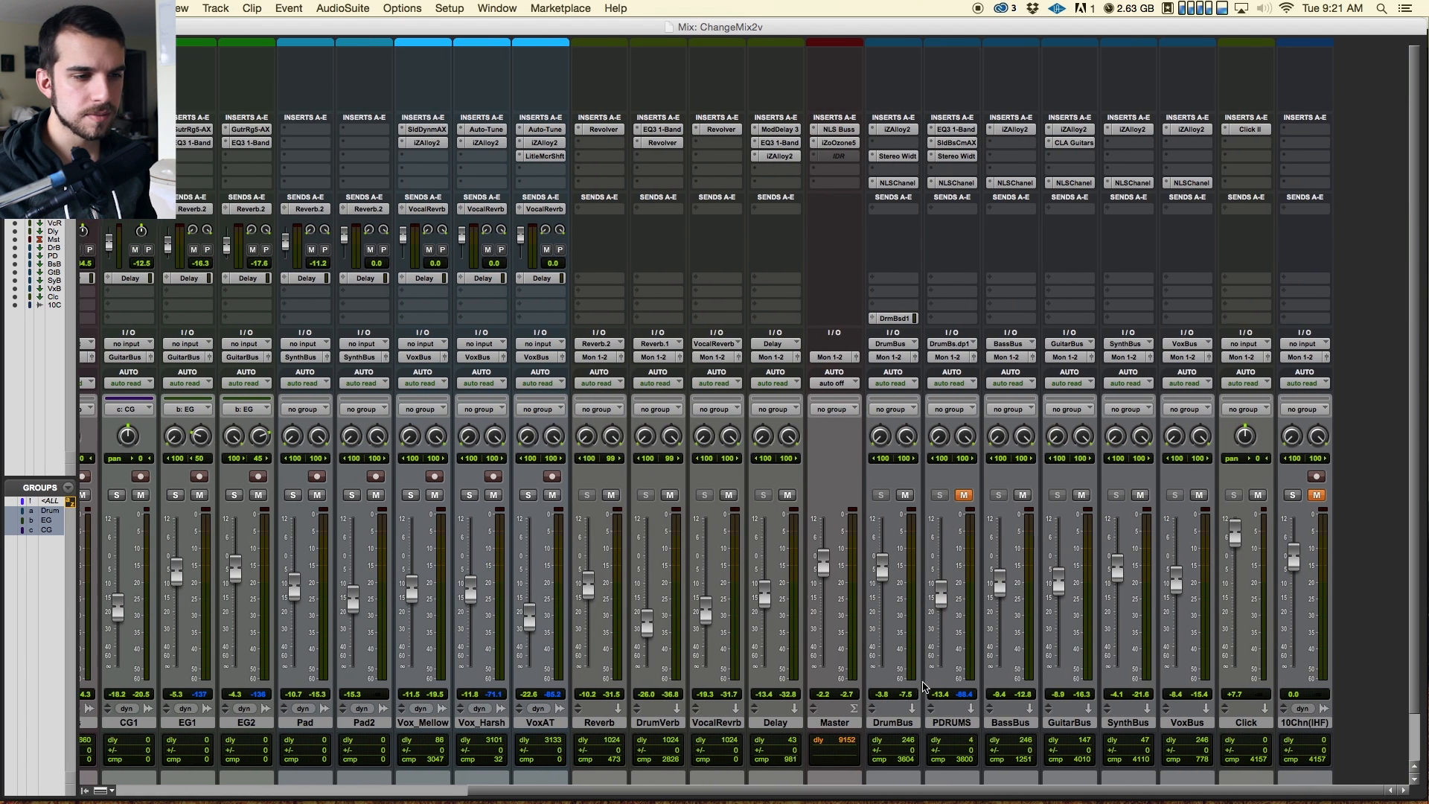
pyautogui.click(902, 726)
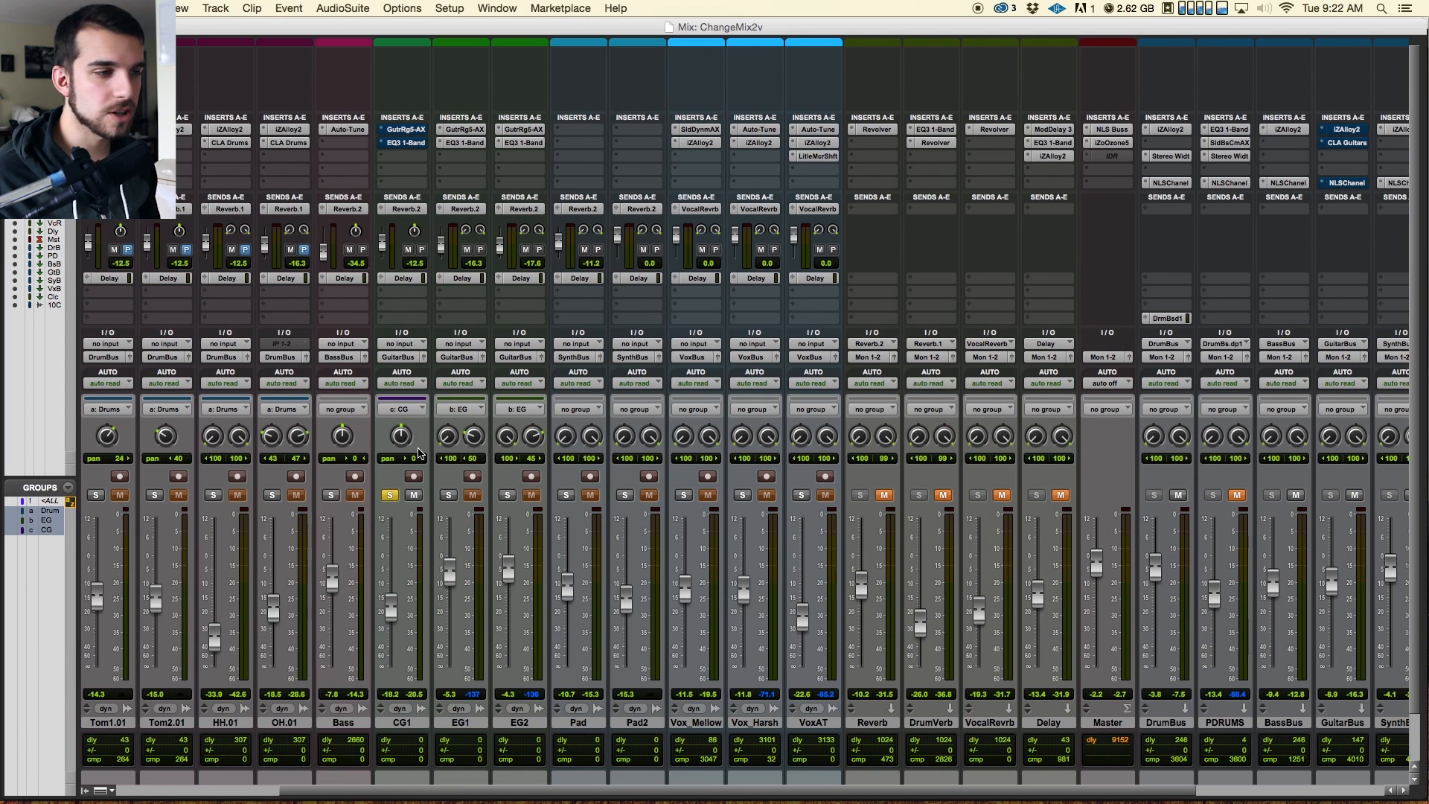
pyautogui.moveTo(396, 599); pyautogui.dragTo(393, 562)
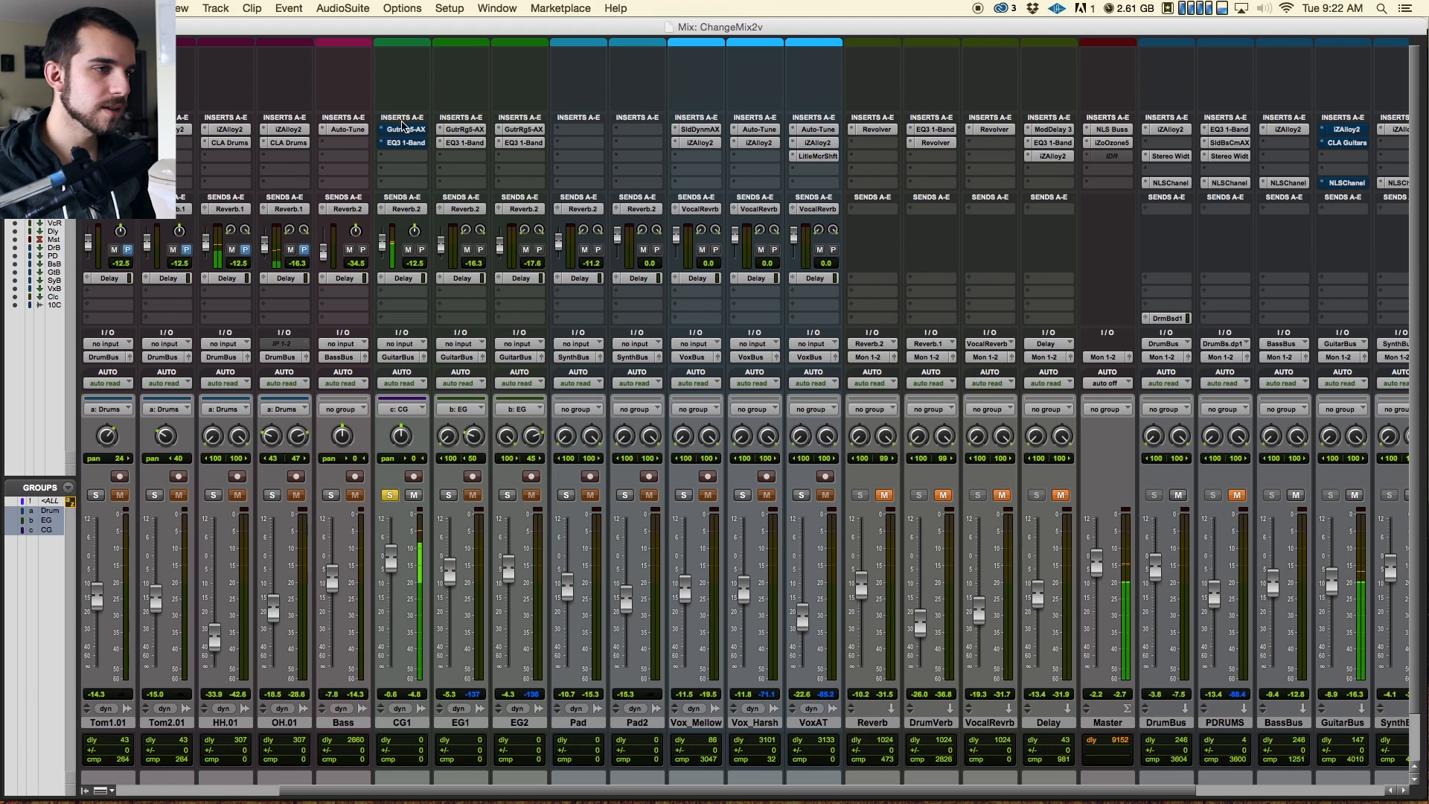
# Step: Open Guitar Rig 5 on the CG1 track, compare it bypassed and active during playback, and leave it active
pyautogui.click(406, 134)
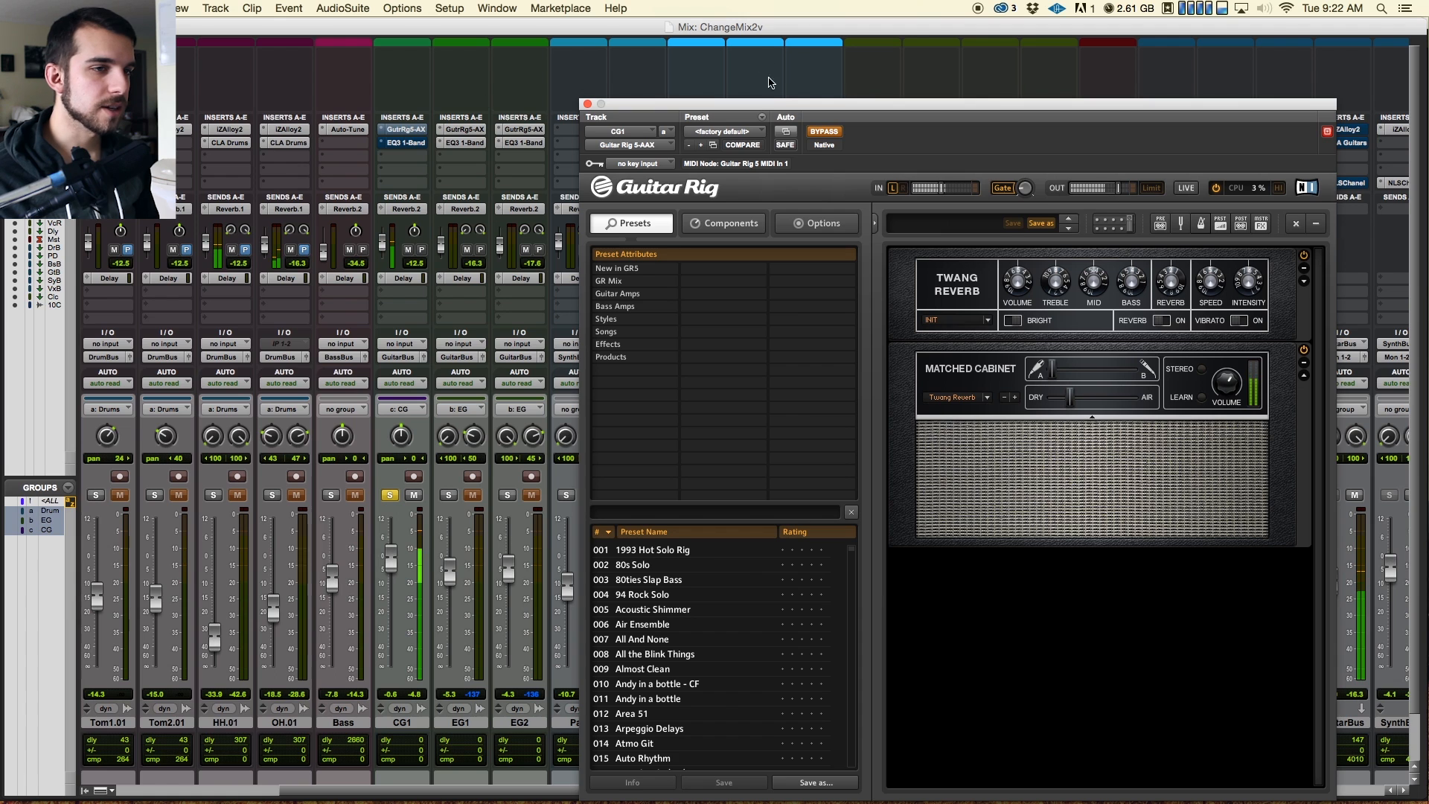
pyautogui.moveTo(771, 101); pyautogui.dragTo(746, 57)
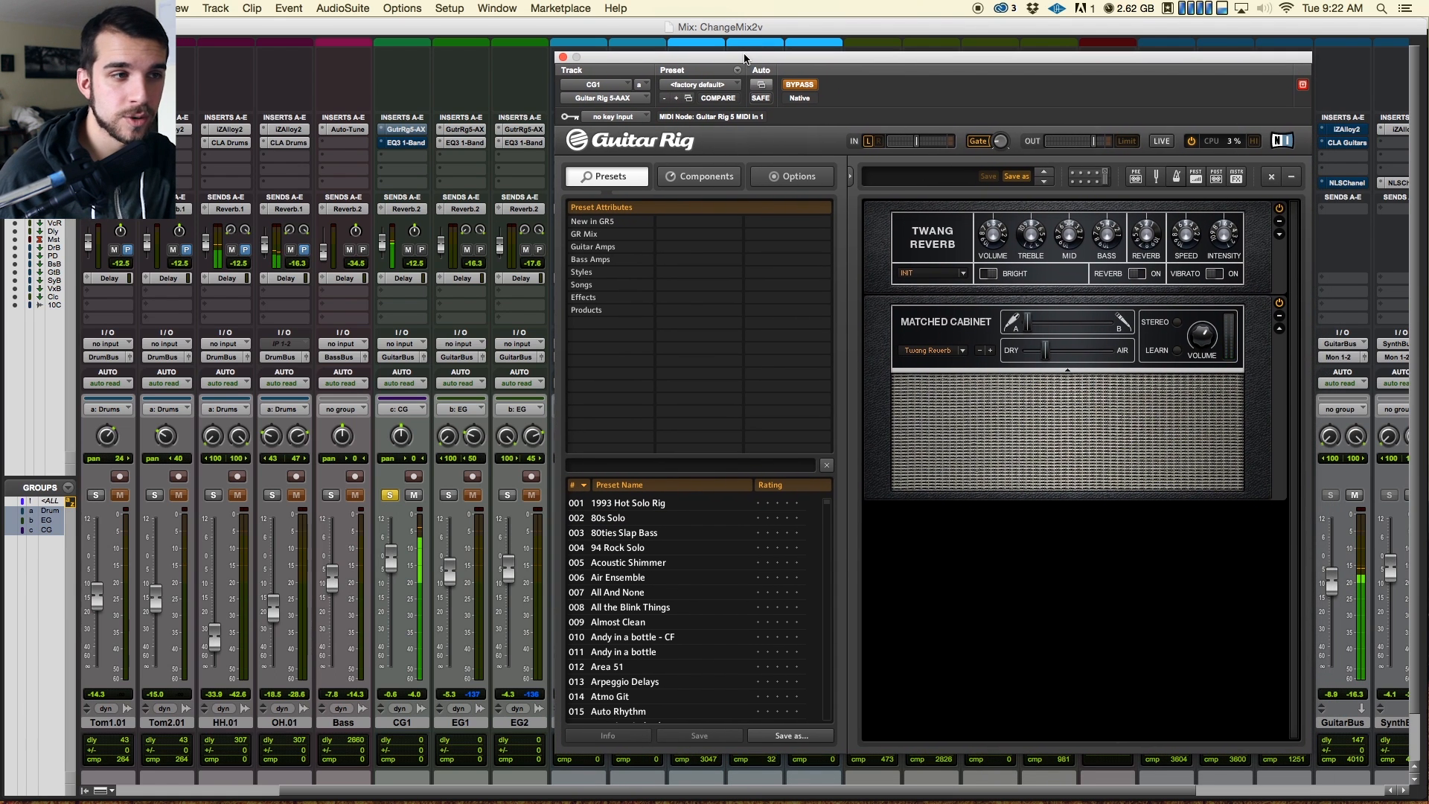
pyautogui.moveTo(768, 55); pyautogui.dragTo(704, 21)
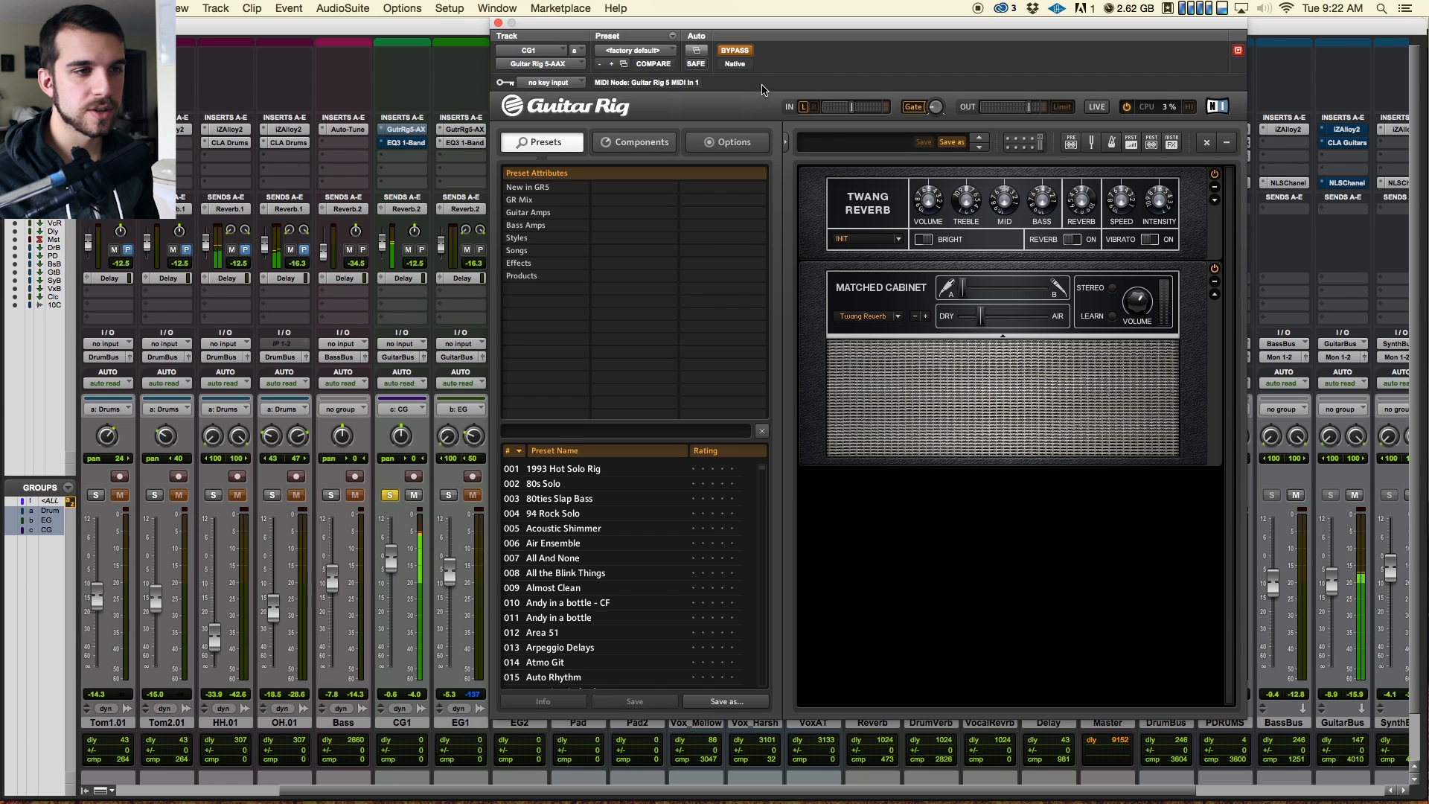
pyautogui.click(734, 51)
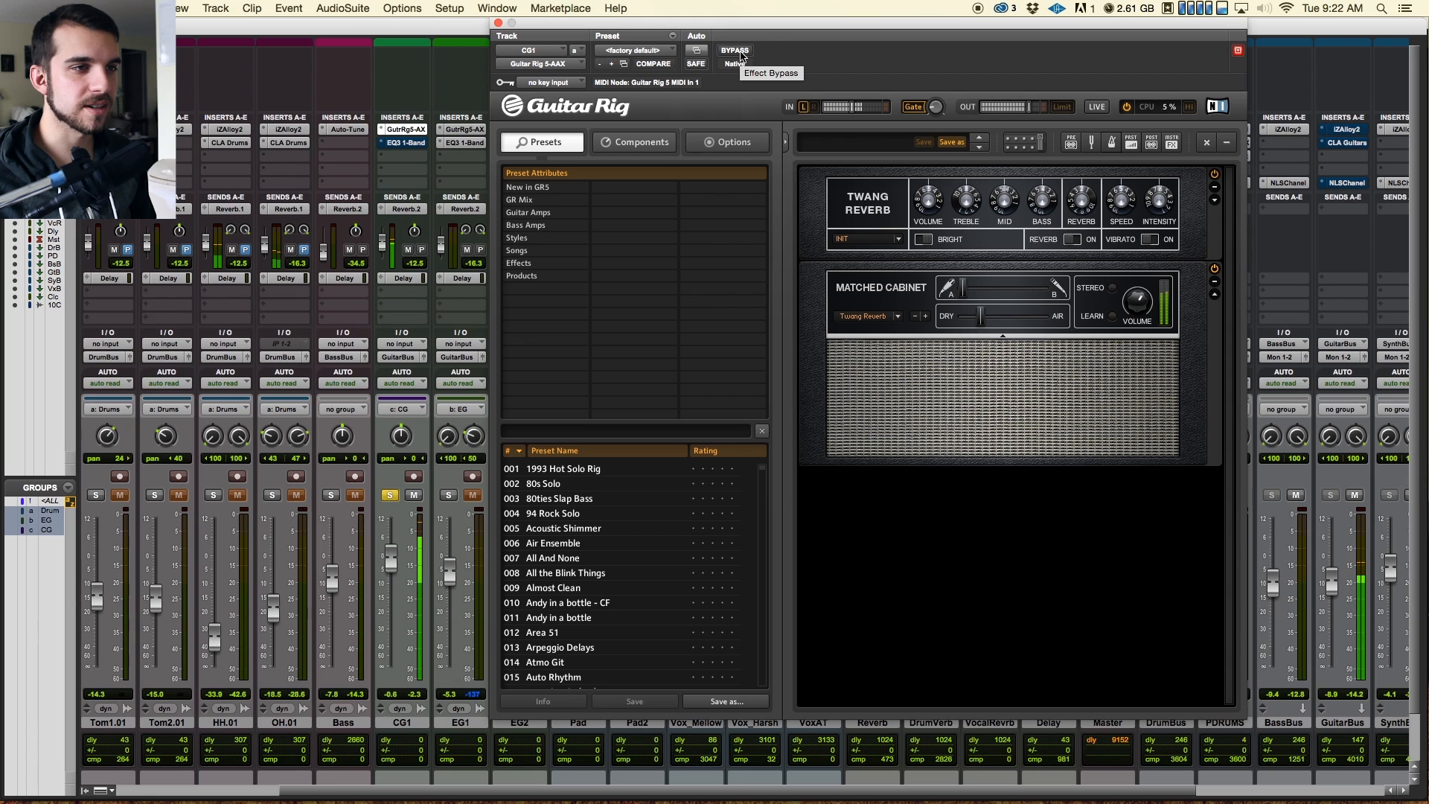
pyautogui.click(739, 52)
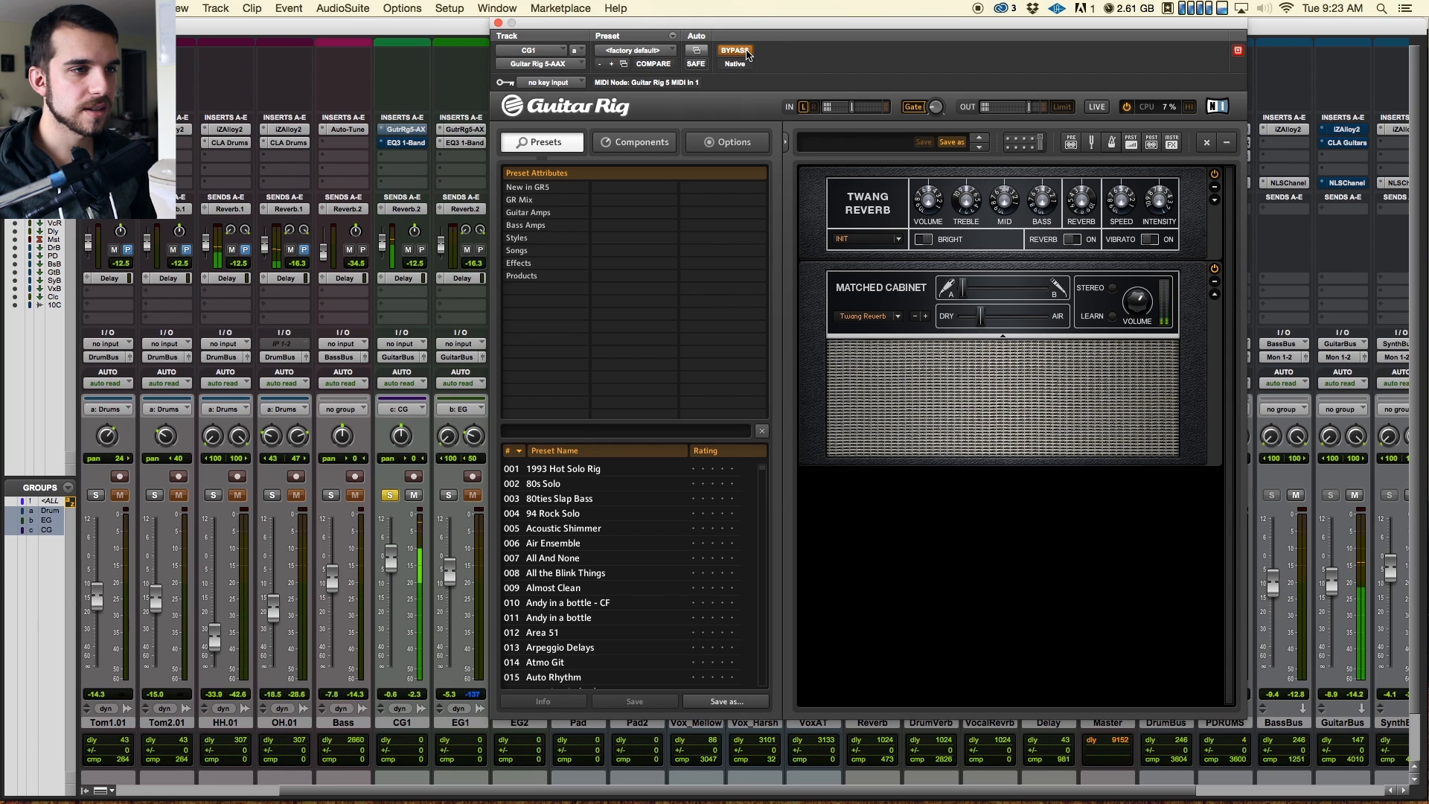
pyautogui.click(735, 50)
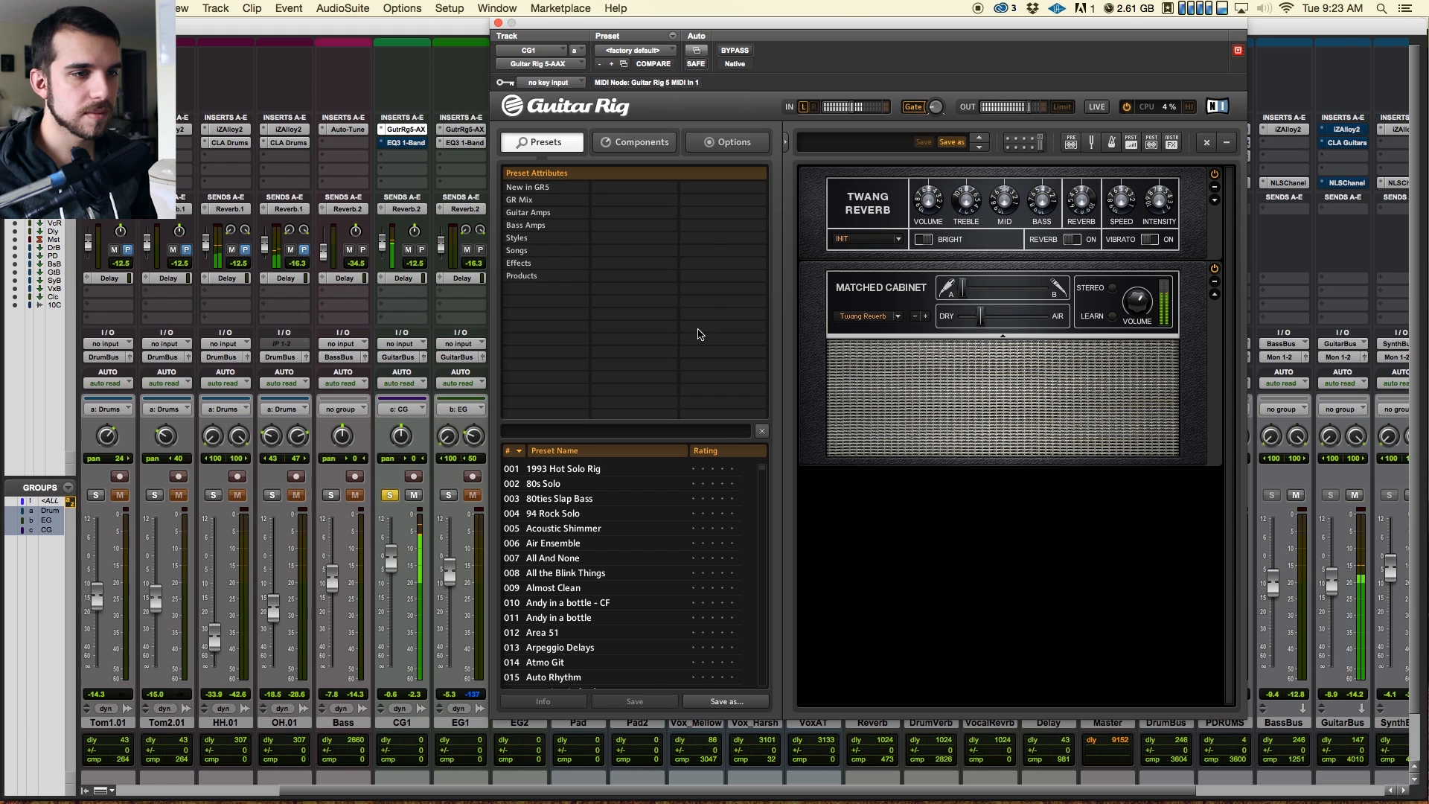
# Step: Take the EQ3 1-Band high-pass filter on CG1 out of bypass, keeping the track soloed, and close the plug-in window
pyautogui.moveTo(550, 27); pyautogui.dragTo(617, 67)
pyautogui.click(606, 103)
pyautogui.click(595, 113)
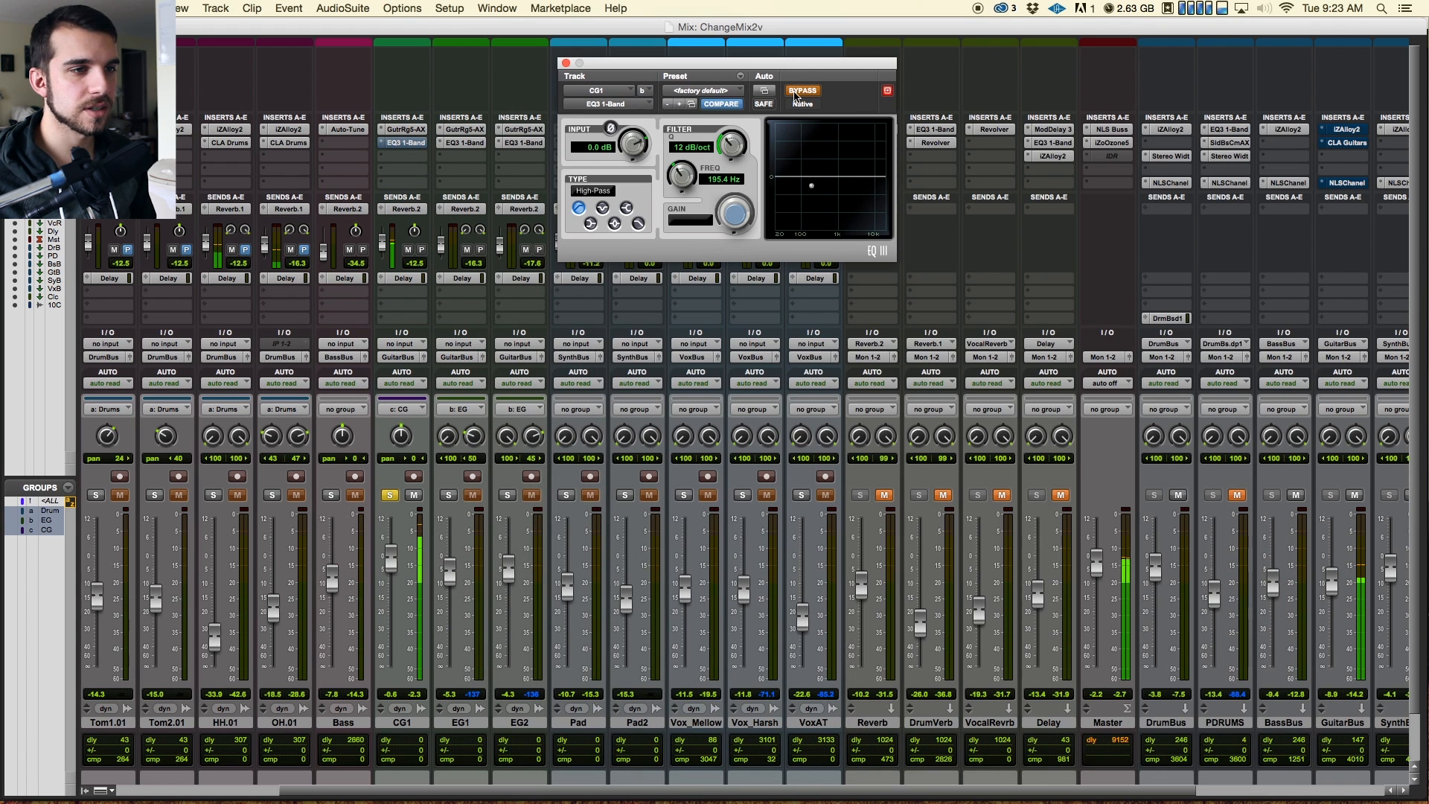
pyautogui.click(801, 90)
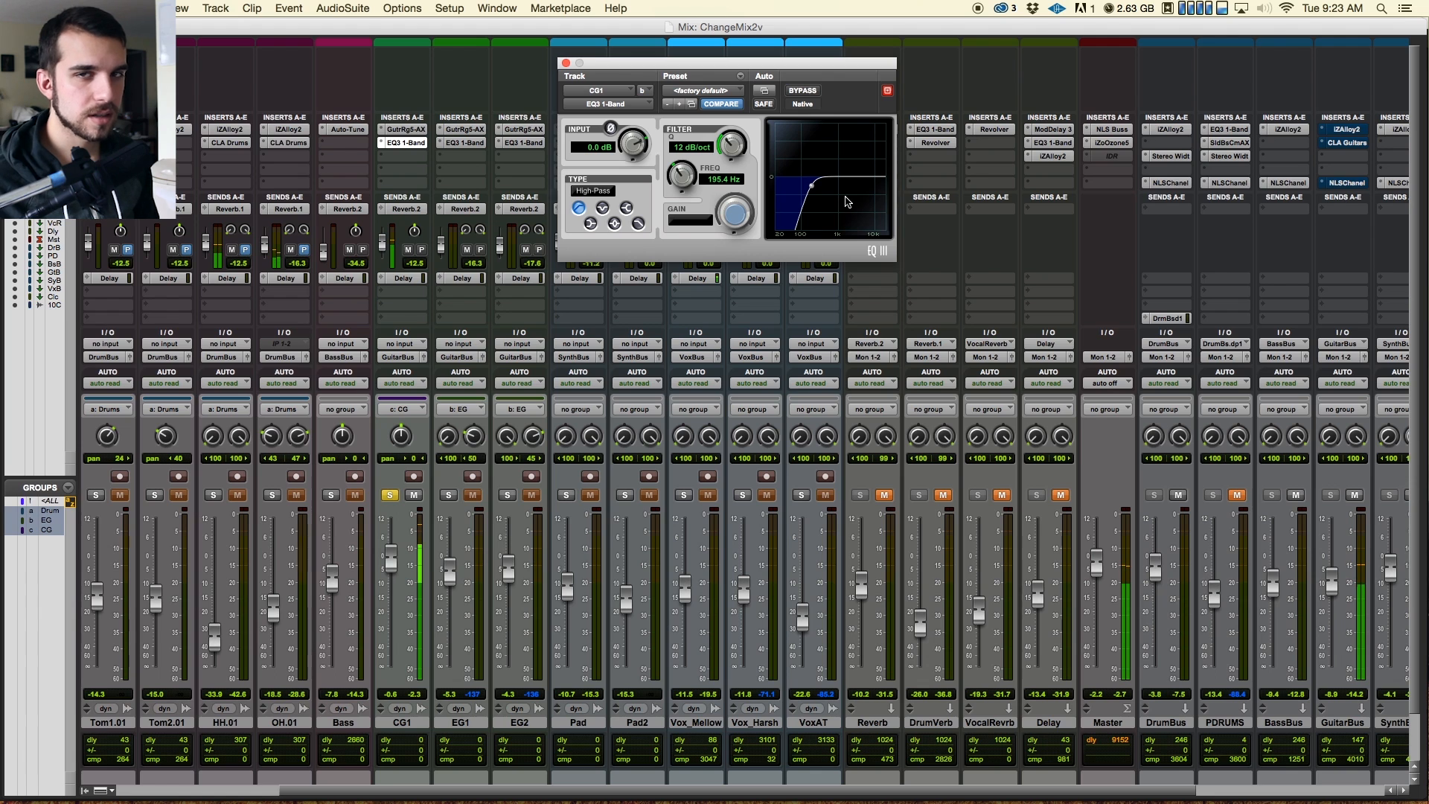
pyautogui.moveTo(611, 64); pyautogui.dragTo(721, 165)
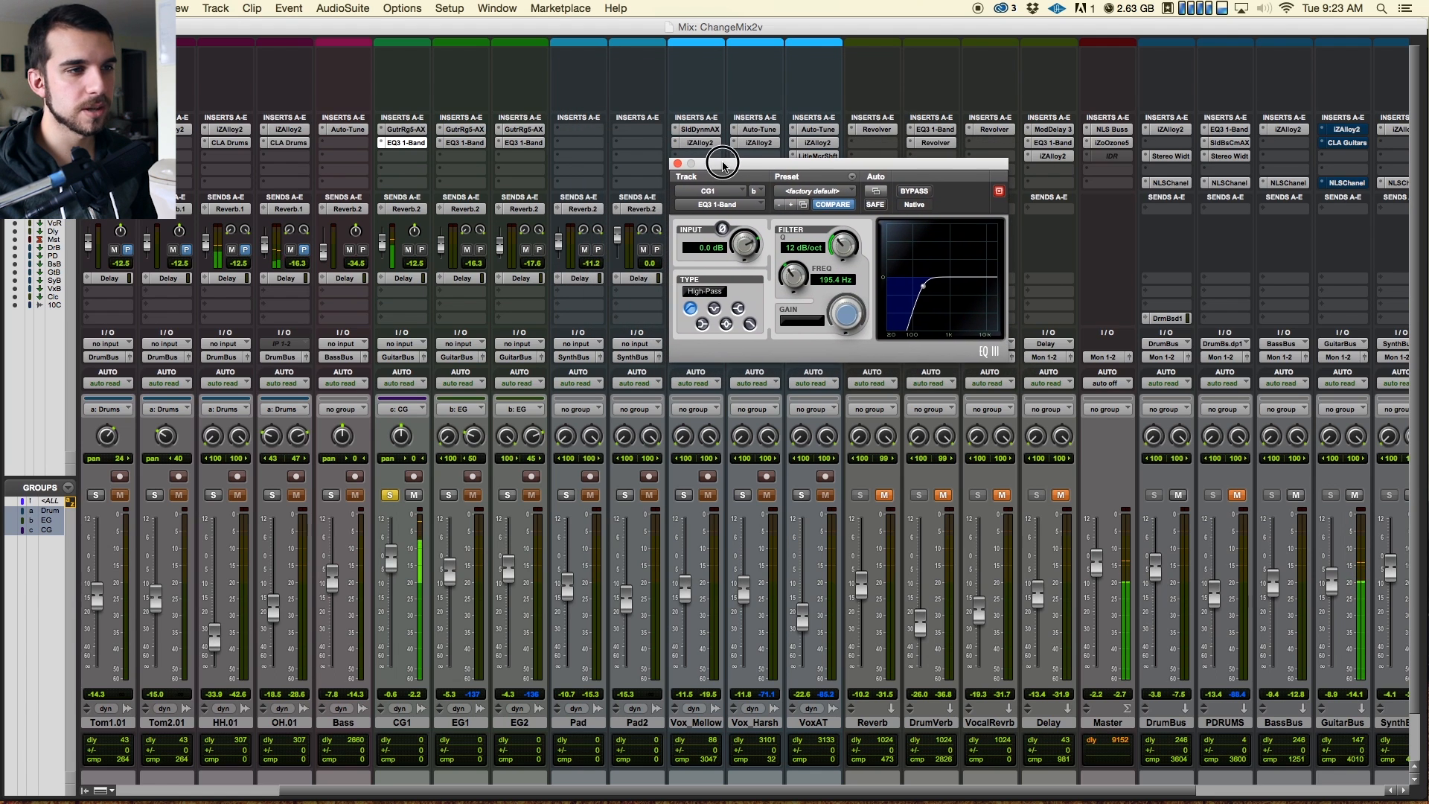
pyautogui.click(389, 496)
pyautogui.click(391, 496)
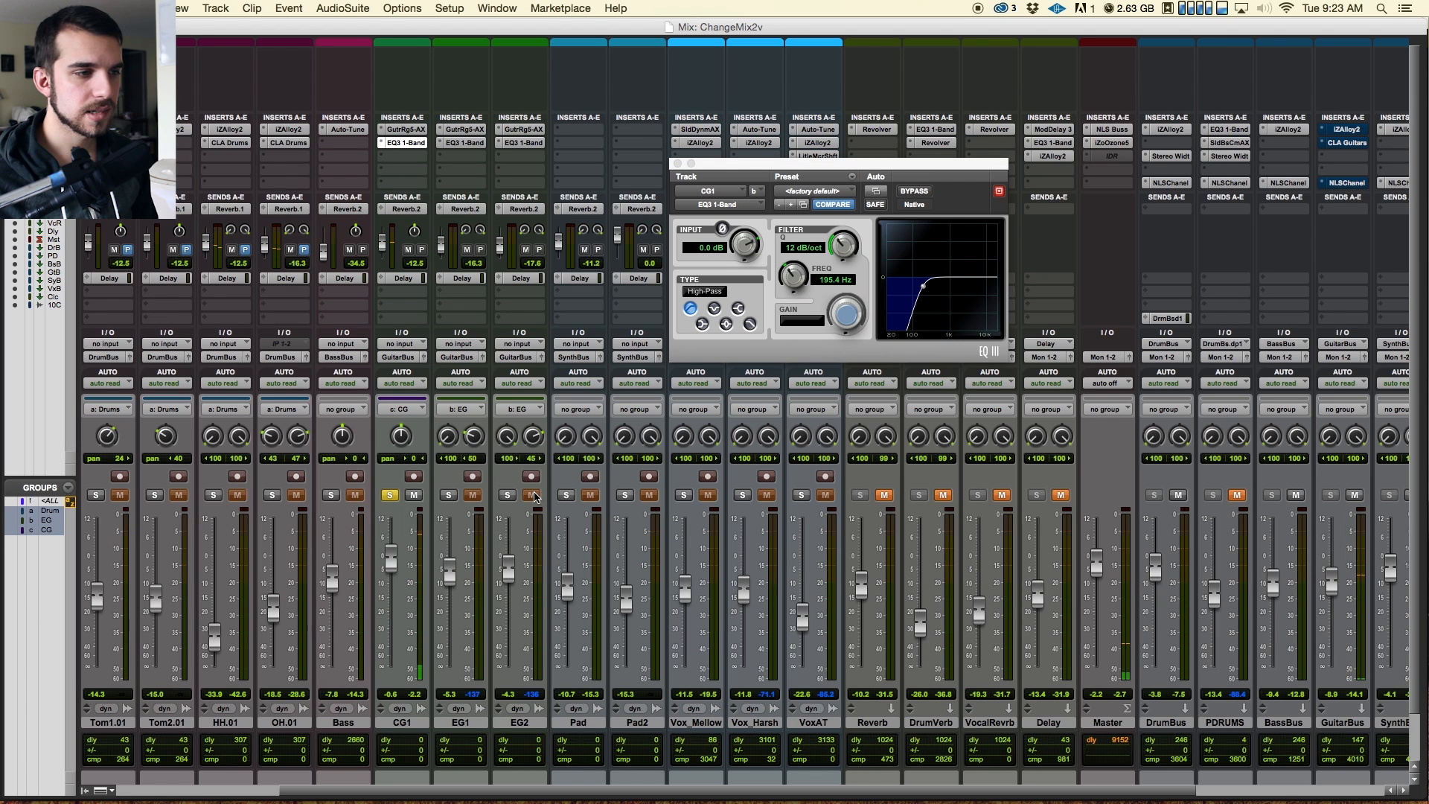
pyautogui.hscroll(3, 535, 497)
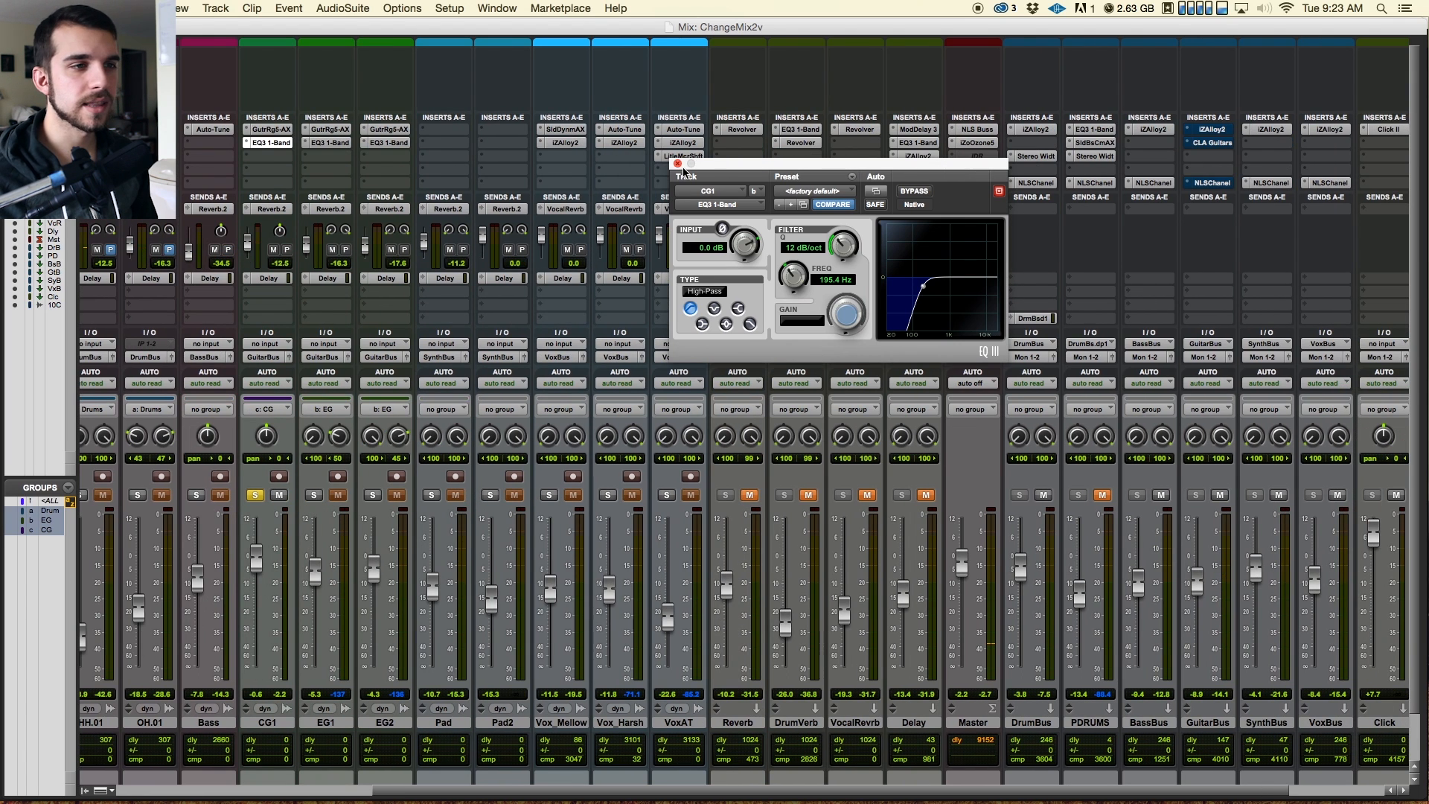
pyautogui.click(677, 163)
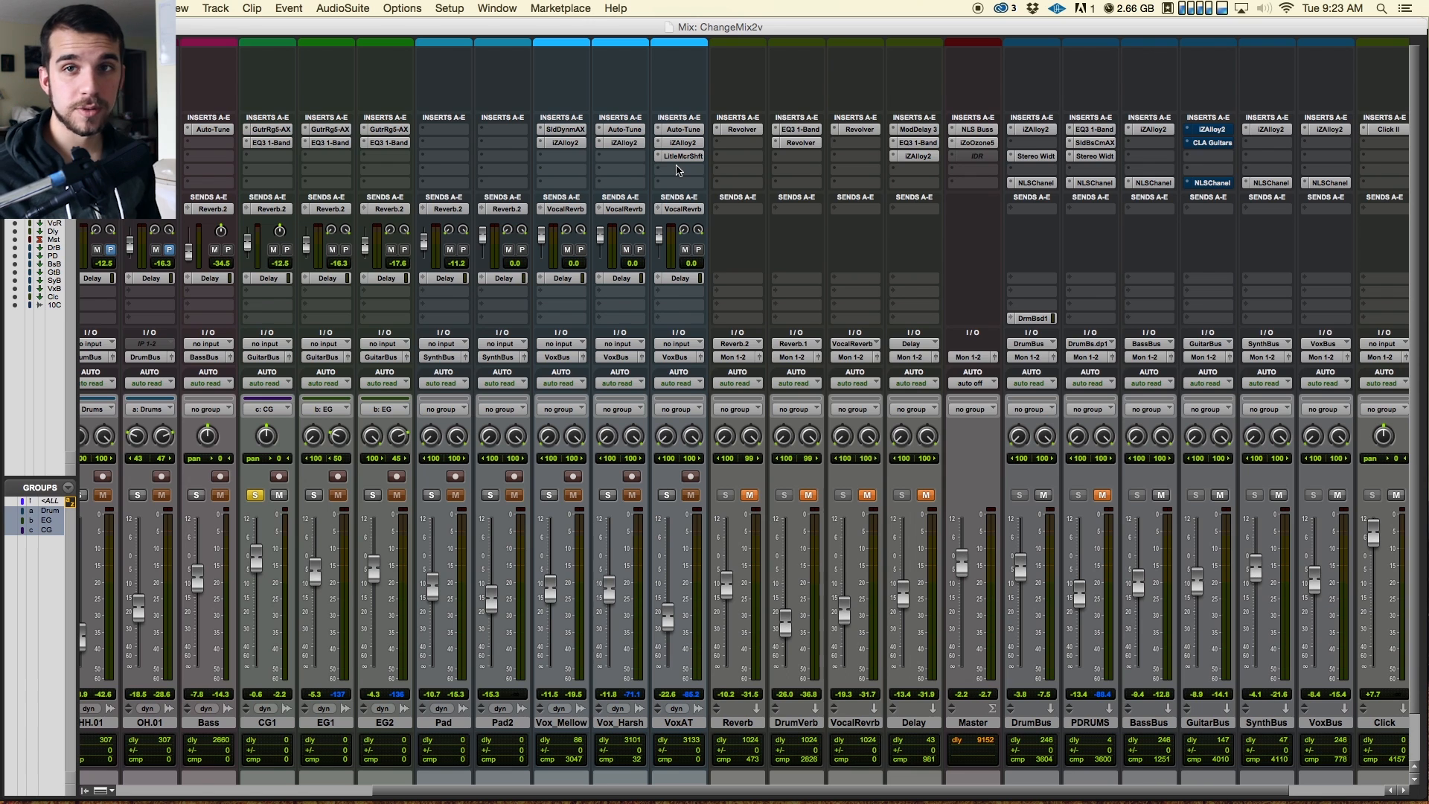
# Step: Highlight the bus tracks from PDRUMS through VoxBus, and finish with only GuitarBus selected
pyautogui.scroll(-3, 1049, 598)
pyautogui.hscroll(4, 1050, 598)
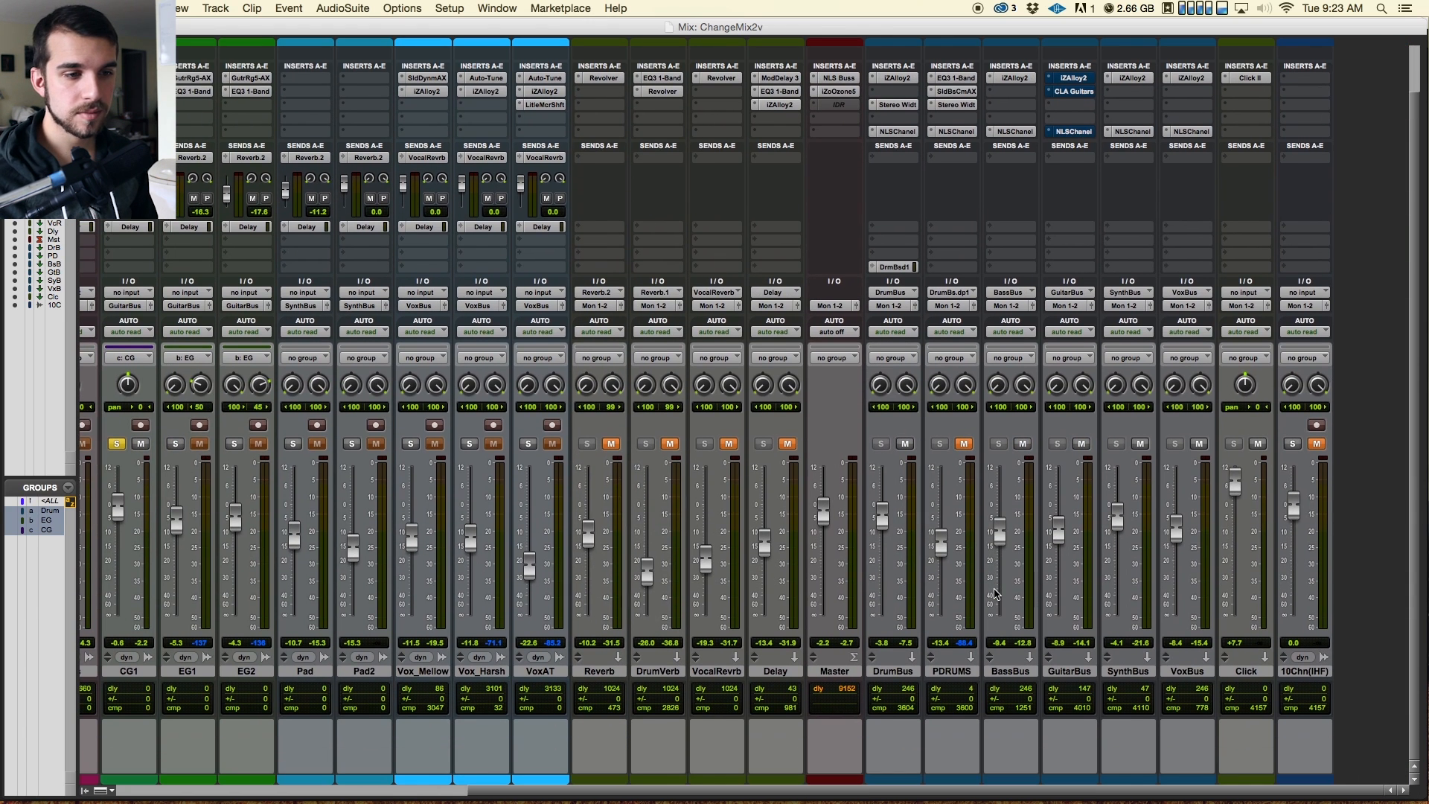
pyautogui.click(951, 671)
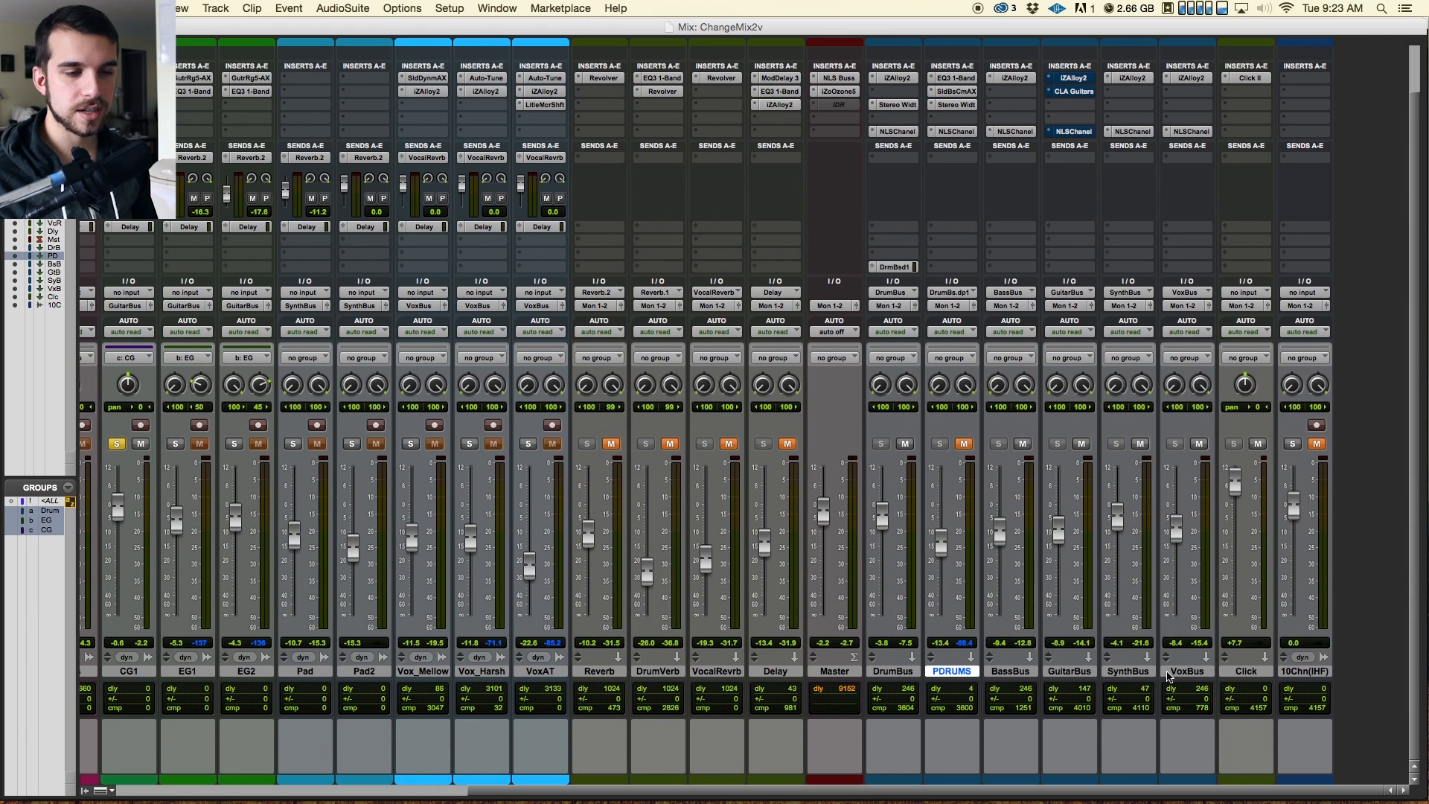
pyautogui.keyDown('shift'); pyautogui.click(1171, 674); pyautogui.keyUp('shift')
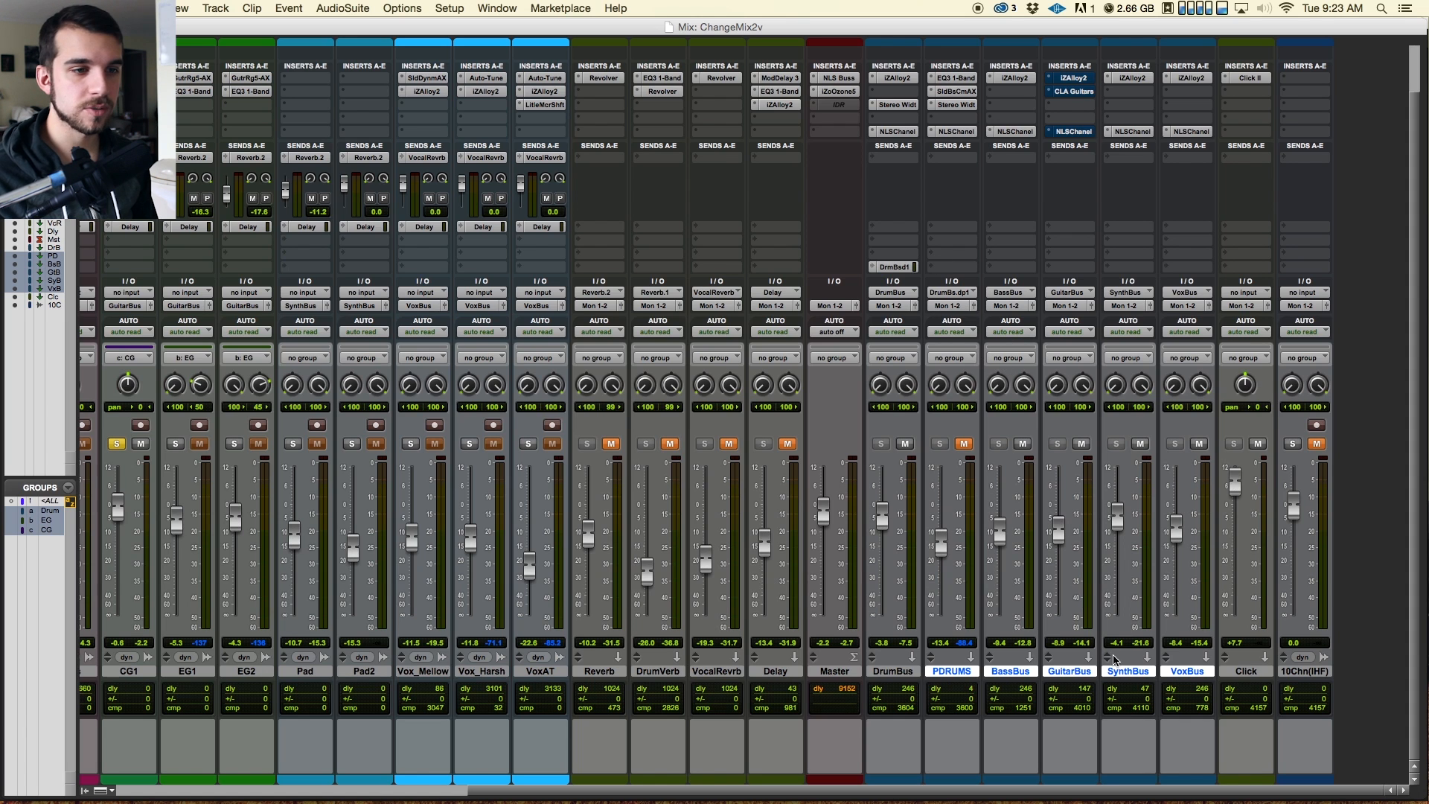
pyautogui.click(1071, 676)
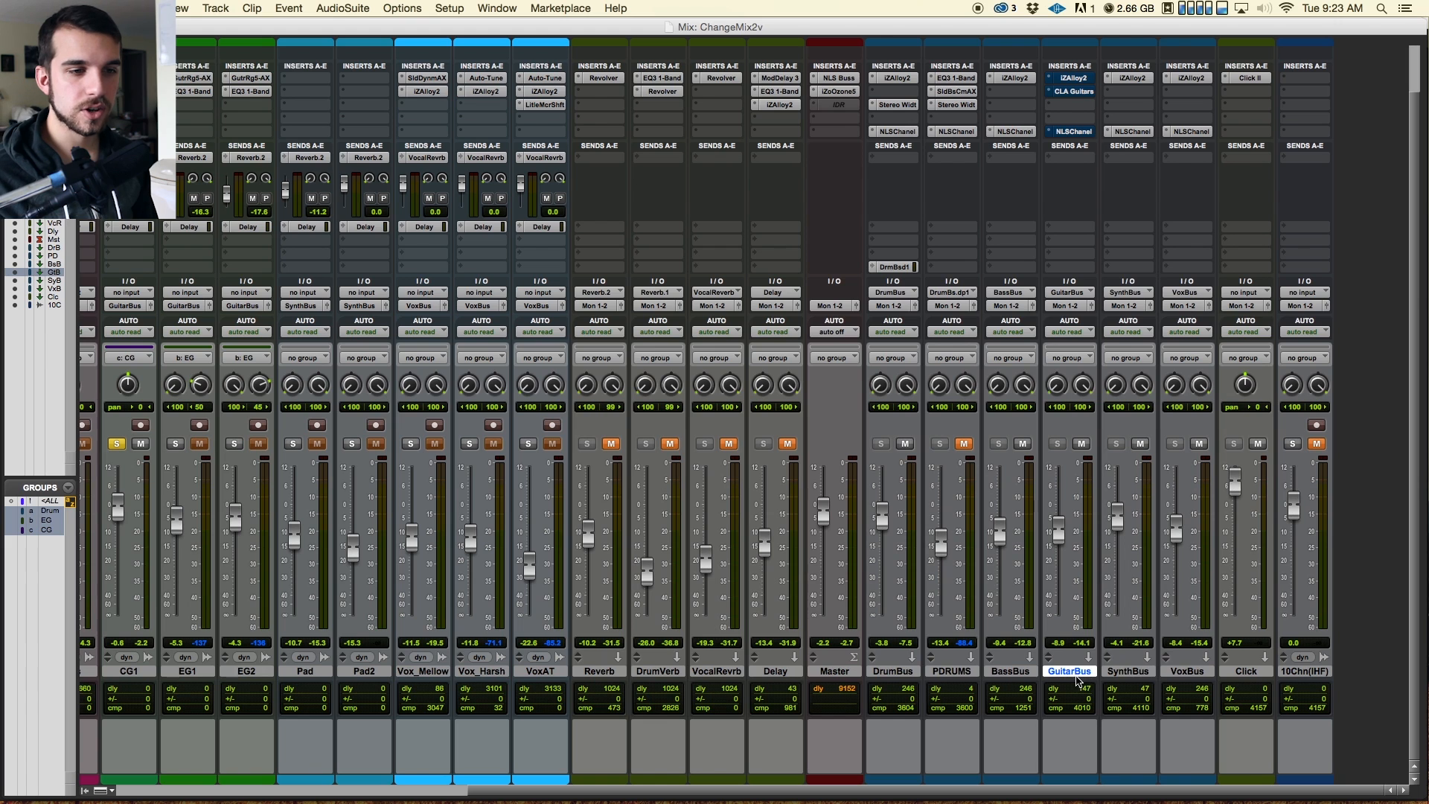
# Step: Open iZotope Alloy 2 on GuitarBus, take it out of bypass and show its Equalizer module
pyautogui.scroll(3, 1083, 214)
pyautogui.click(1066, 129)
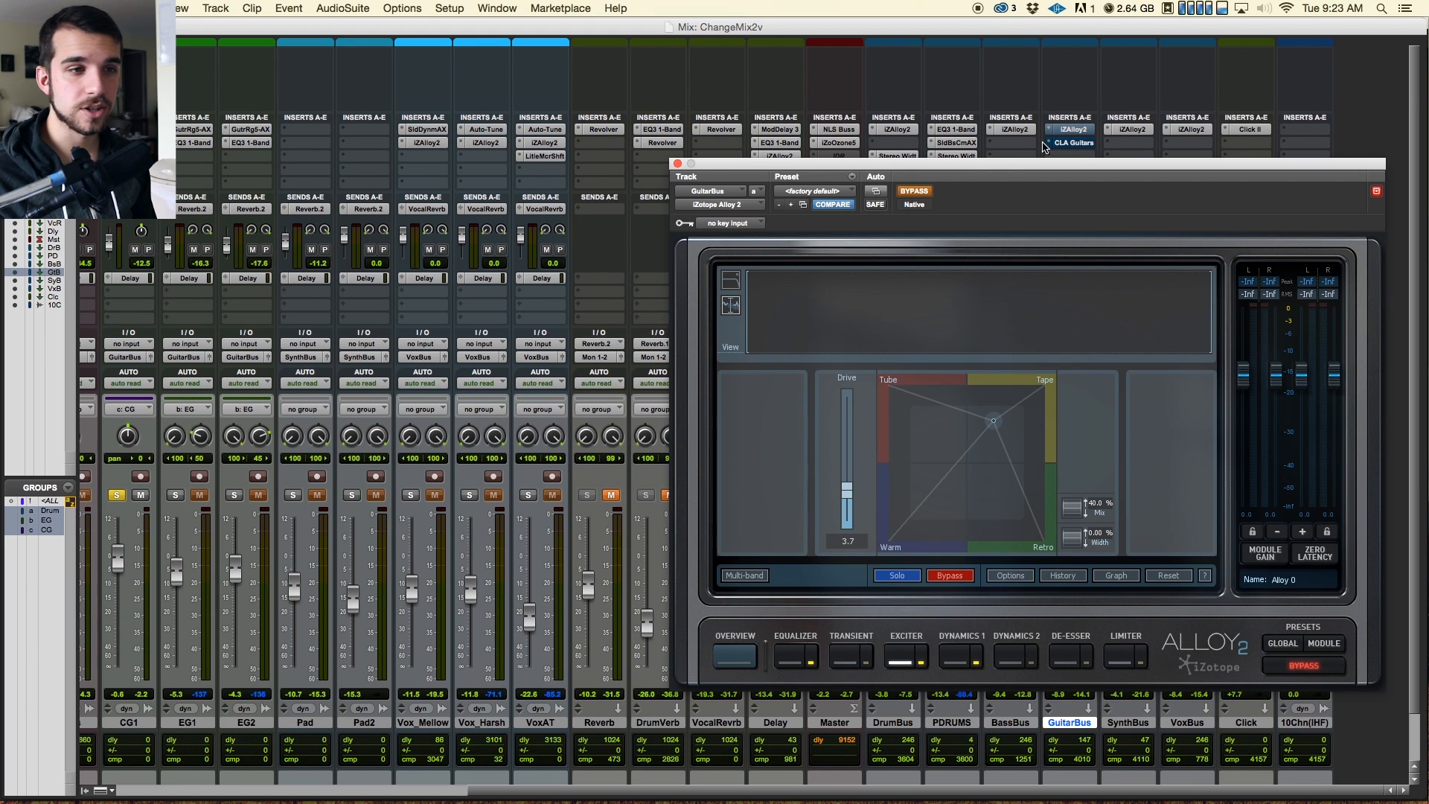
pyautogui.click(923, 192)
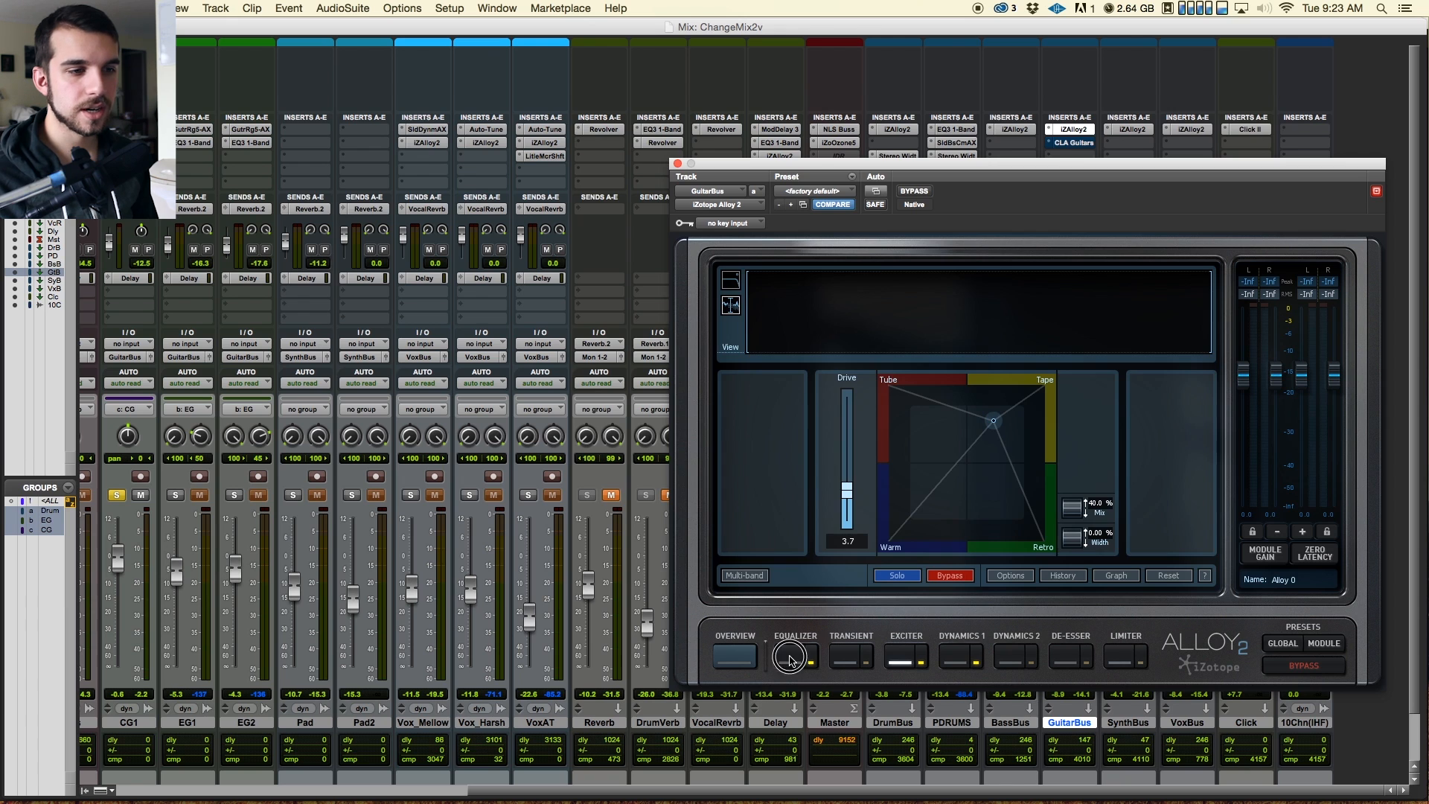
pyautogui.click(791, 660)
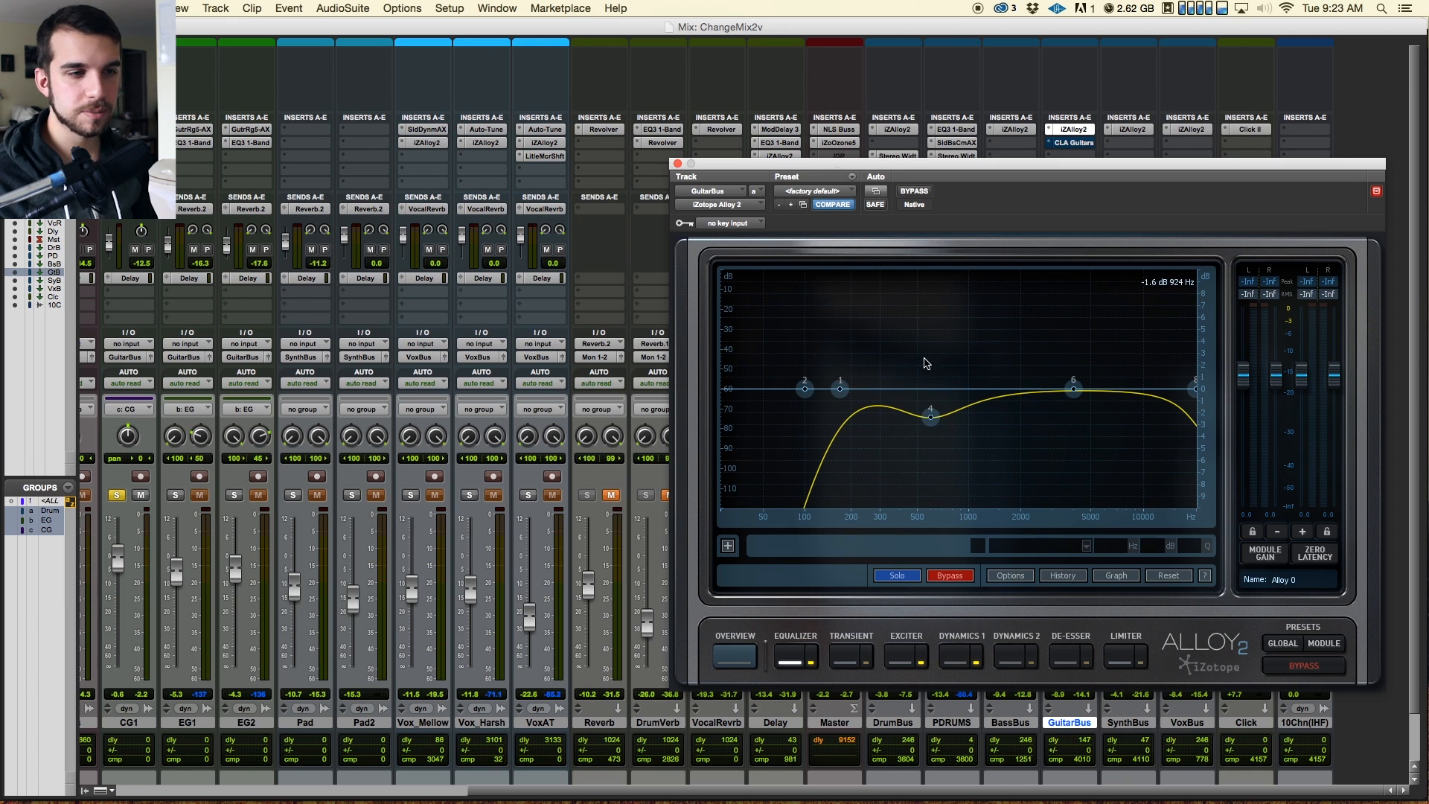
# Step: Play the guitar and compare Alloy 2 bypassed and active on GuitarBus, leaving it active and closing its window
pyautogui.moveTo(829, 172); pyautogui.dragTo(774, 128)
pyautogui.press('space')
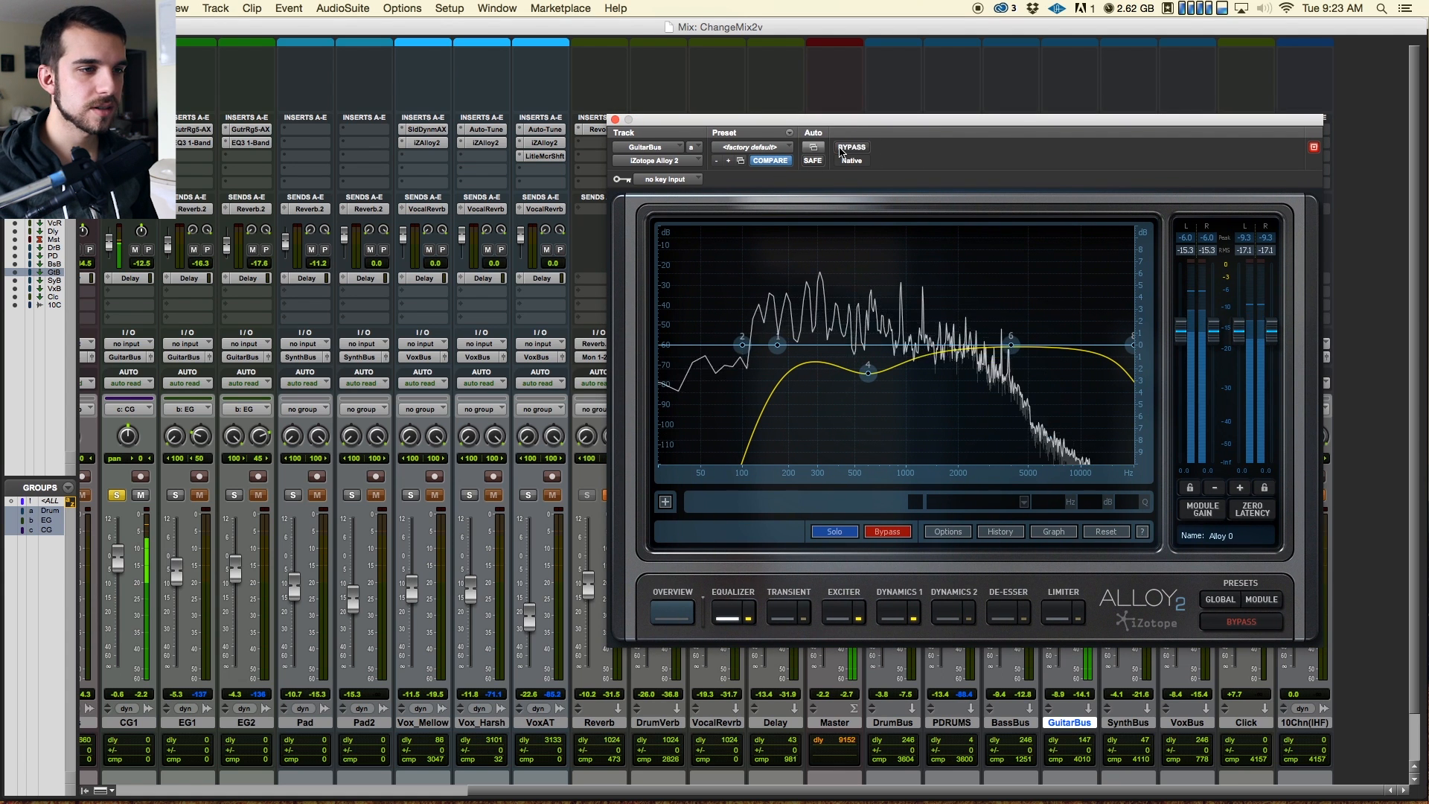
pyautogui.click(841, 152)
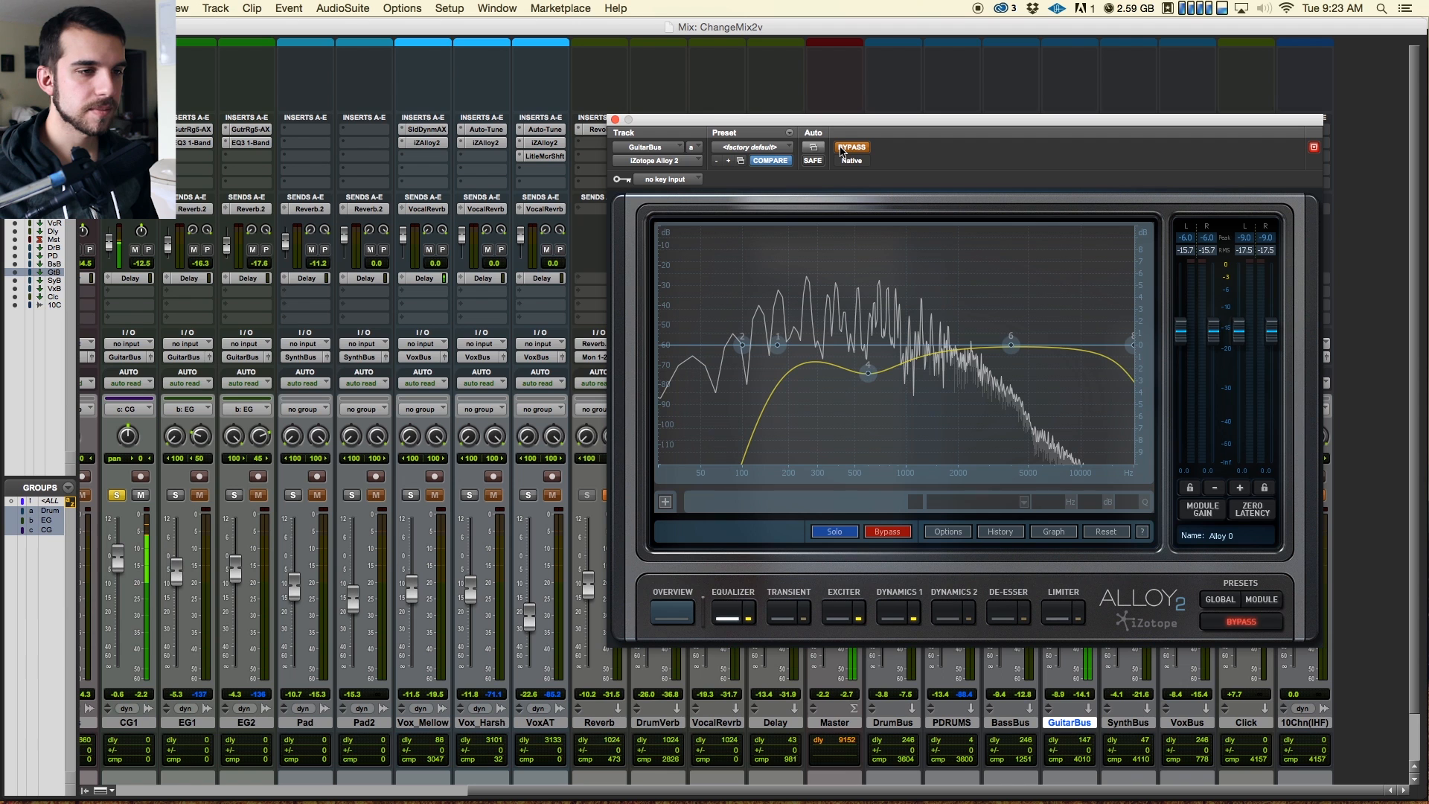
pyautogui.click(841, 150)
pyautogui.moveTo(806, 122); pyautogui.dragTo(807, 112)
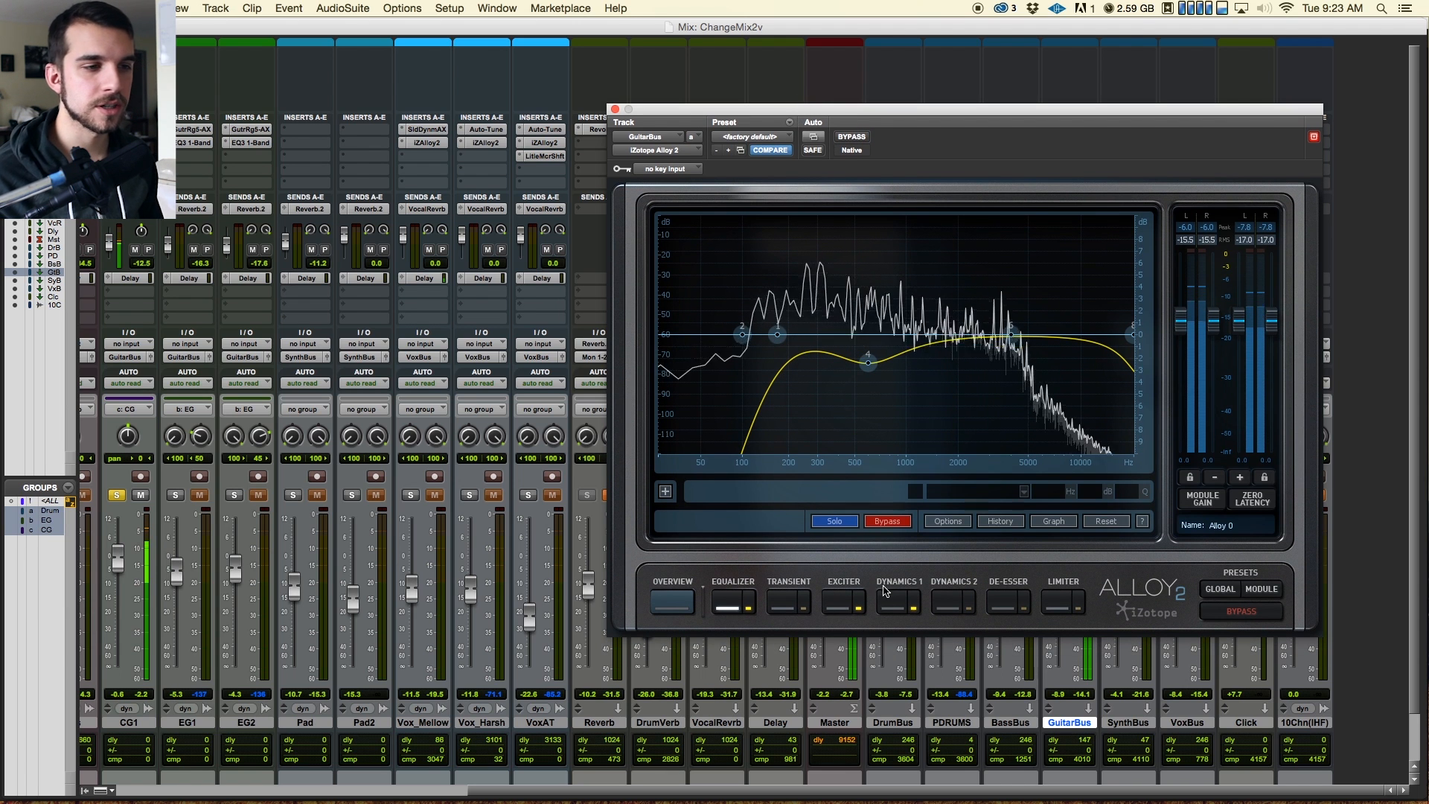
pyautogui.click(616, 109)
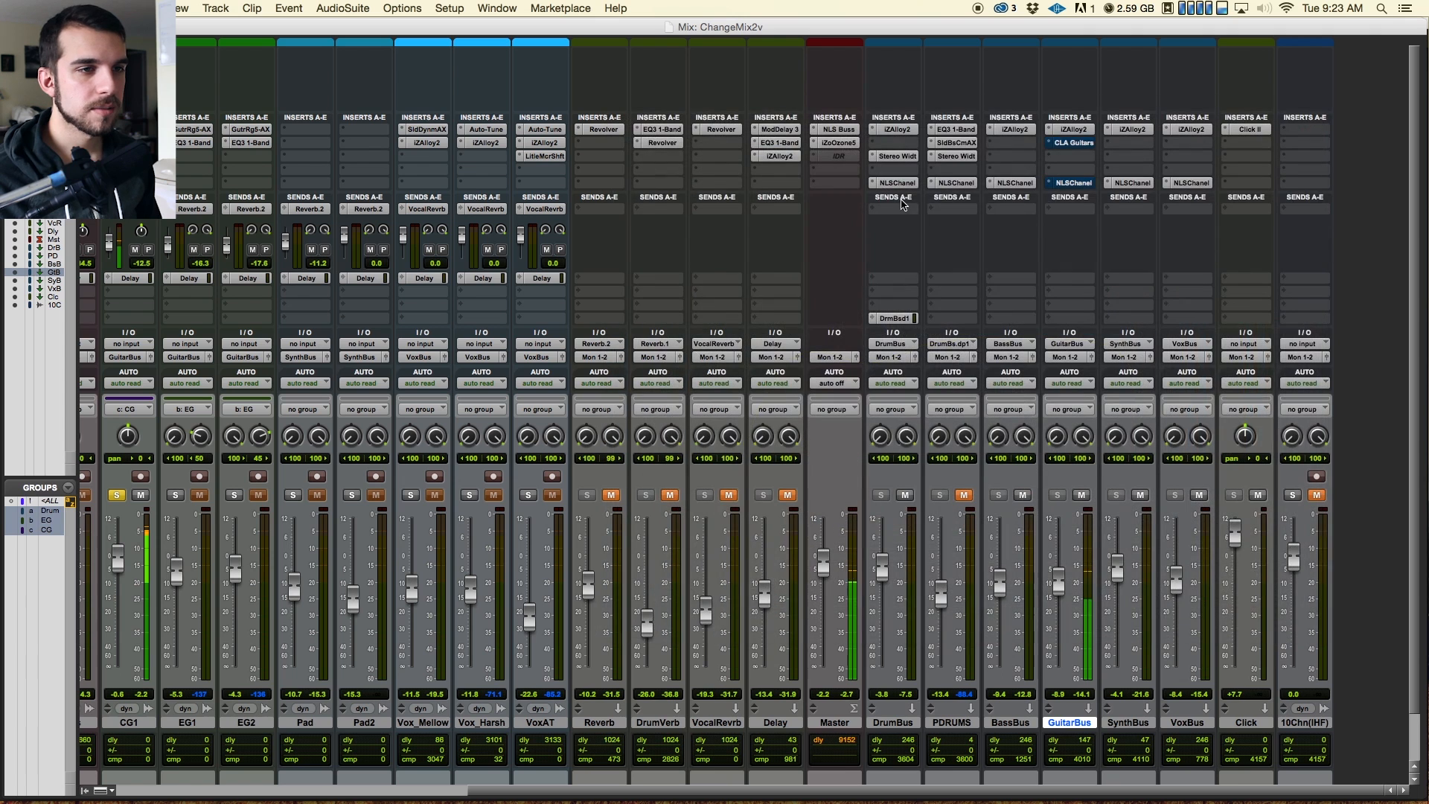
# Step: Open CLA Guitars on GuitarBus, stop playback and take the plug-in out of bypass
pyautogui.click(1074, 142)
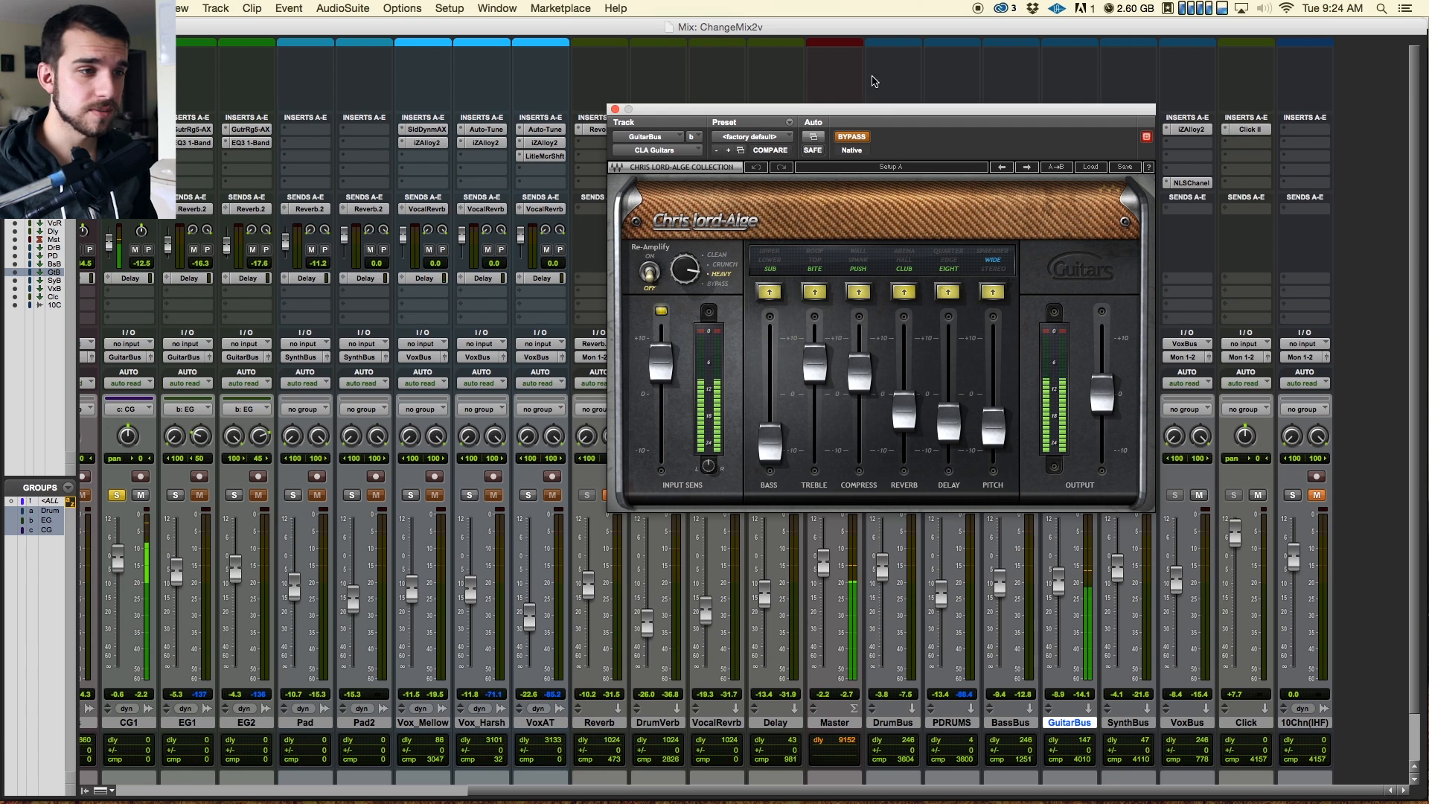
pyautogui.press('space')
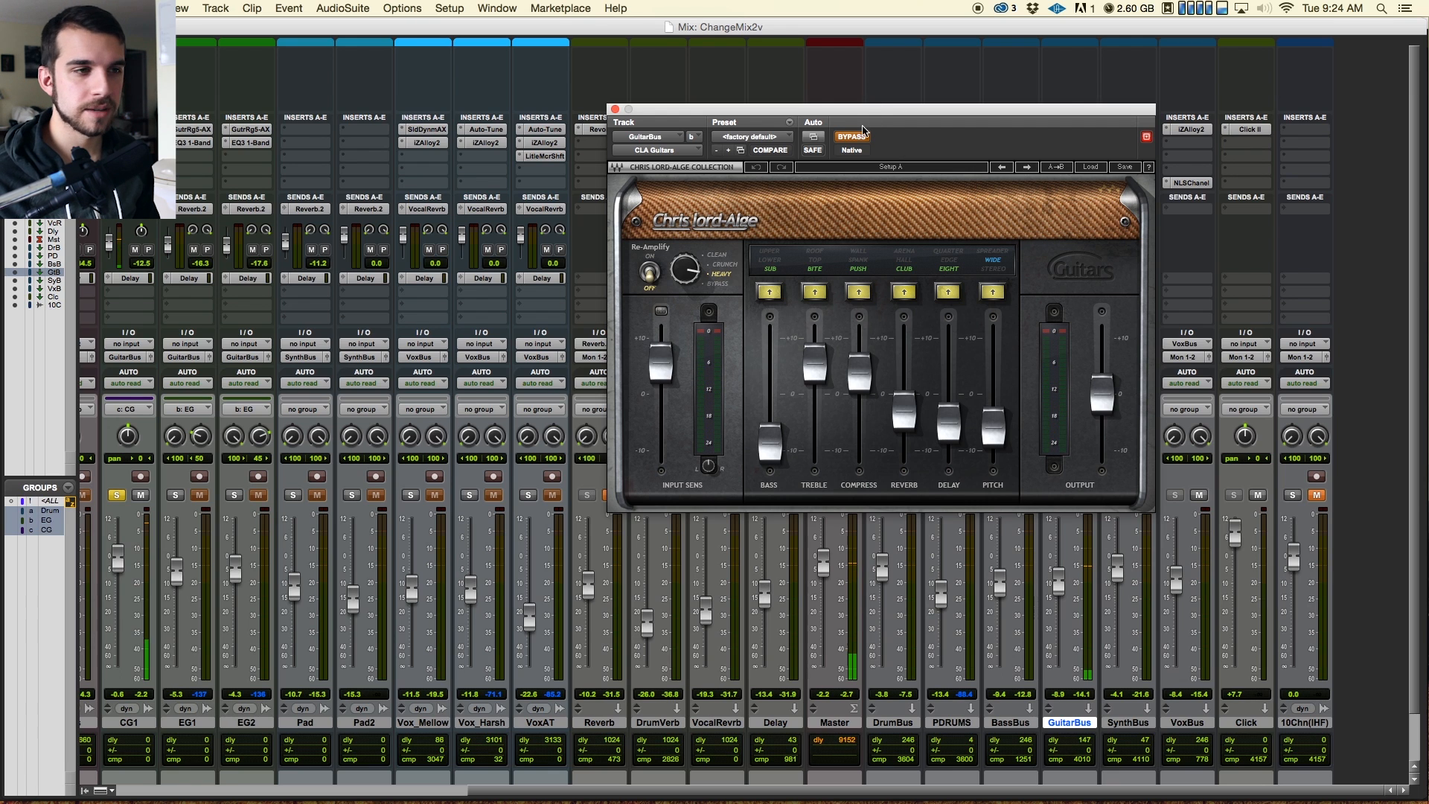
pyautogui.click(858, 137)
pyautogui.moveTo(880, 114); pyautogui.dragTo(858, 71)
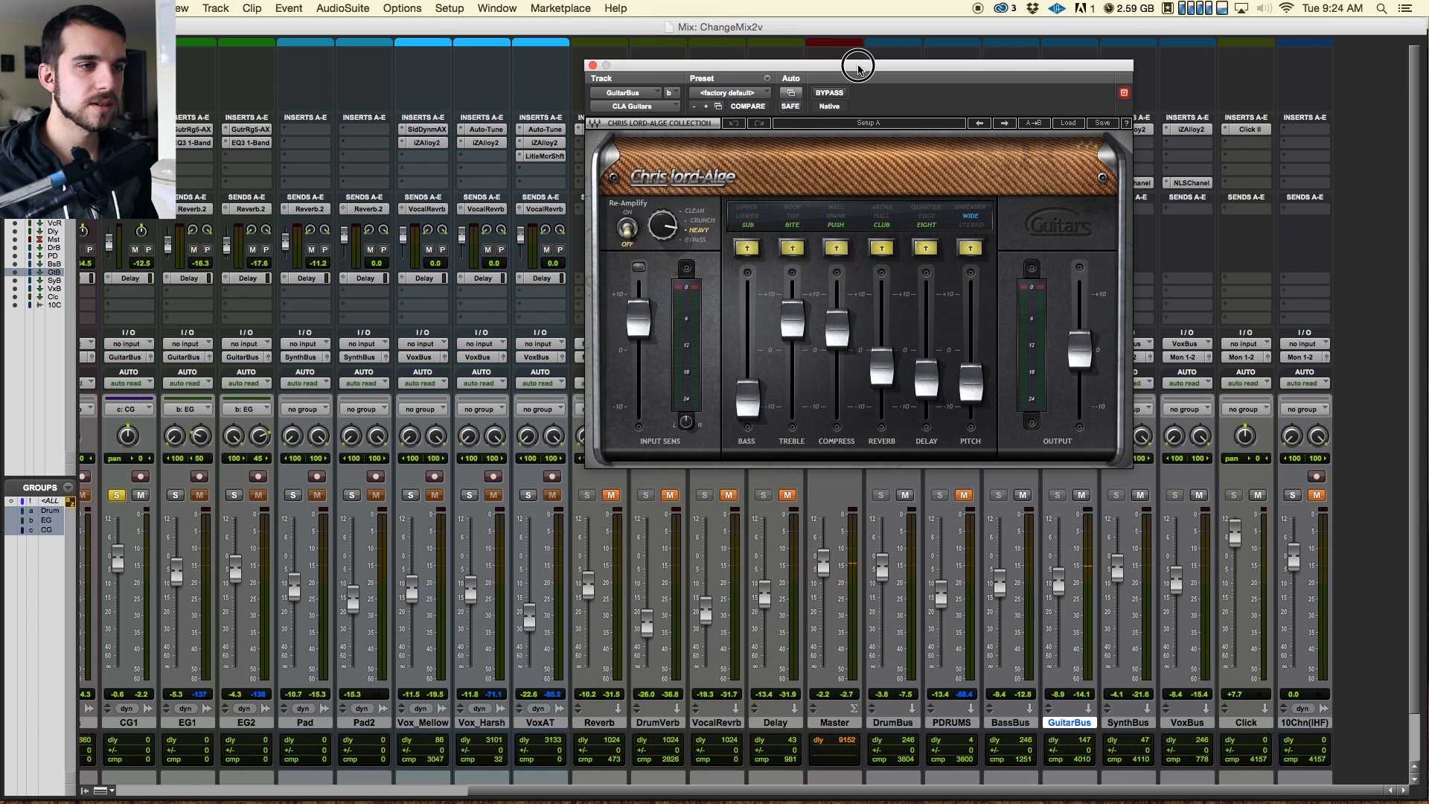
# Step: Play the guitar through the active CLA Guitars plug-in, stop playback and close the plug-in window
pyautogui.press('space')
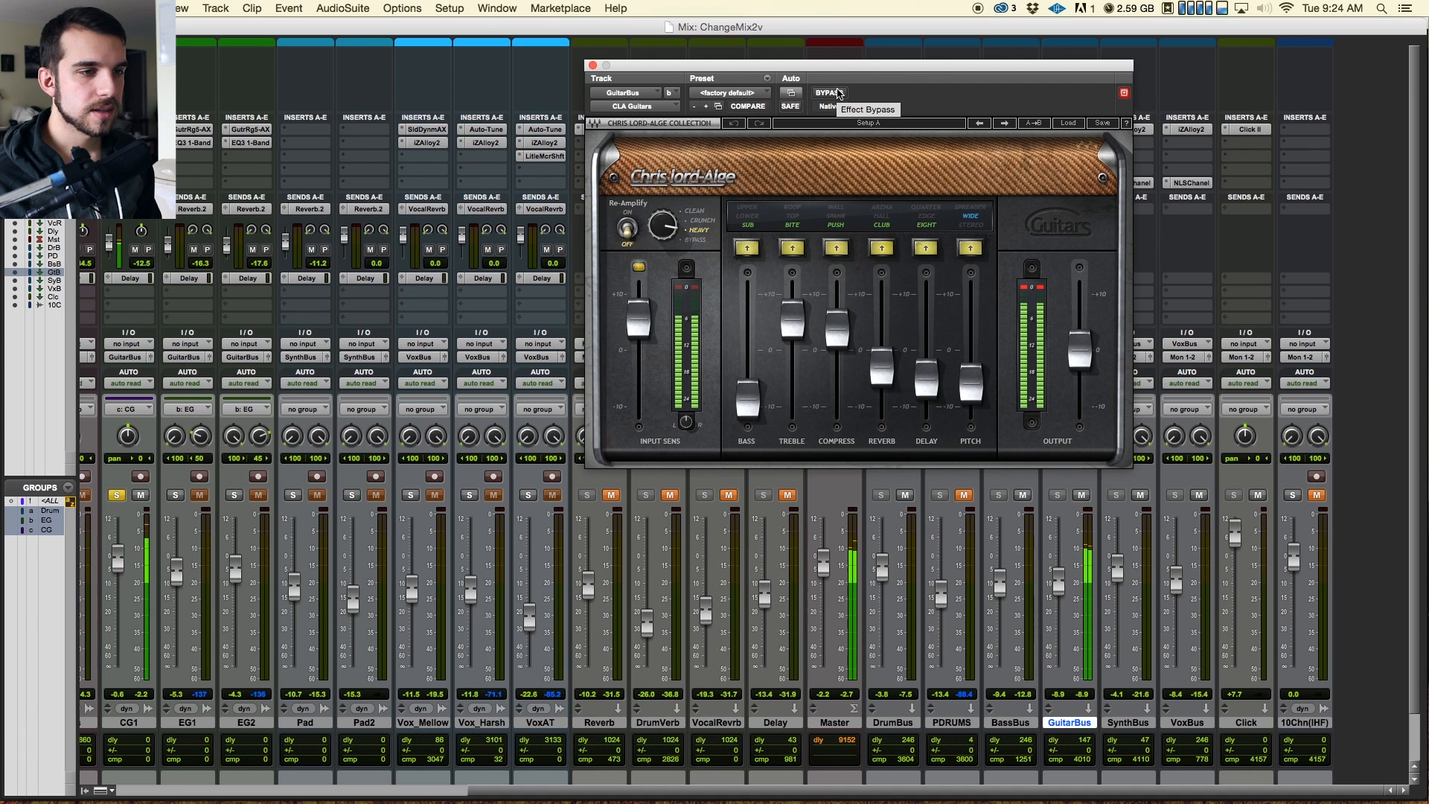
pyautogui.press('space')
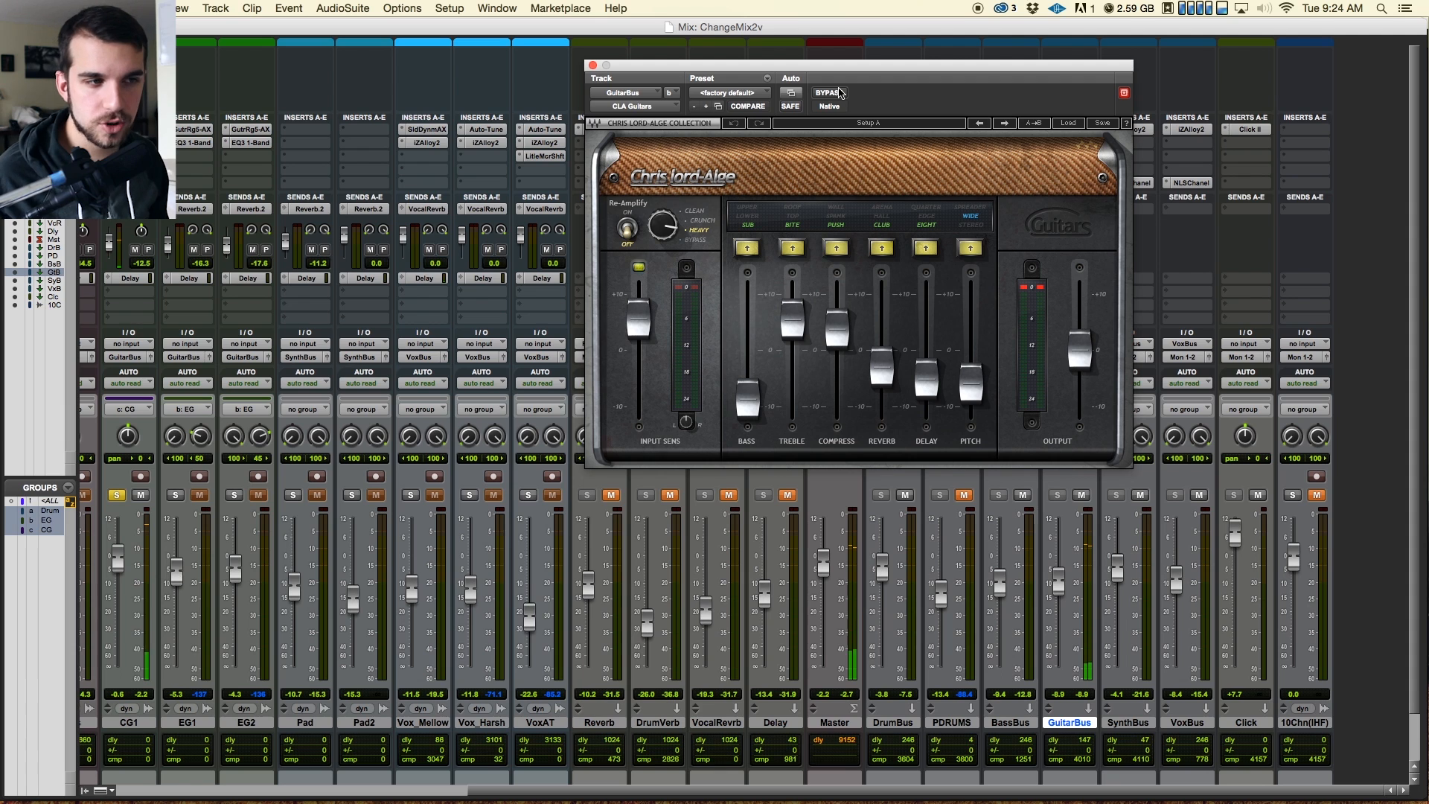
pyautogui.moveTo(615, 71); pyautogui.dragTo(624, 141)
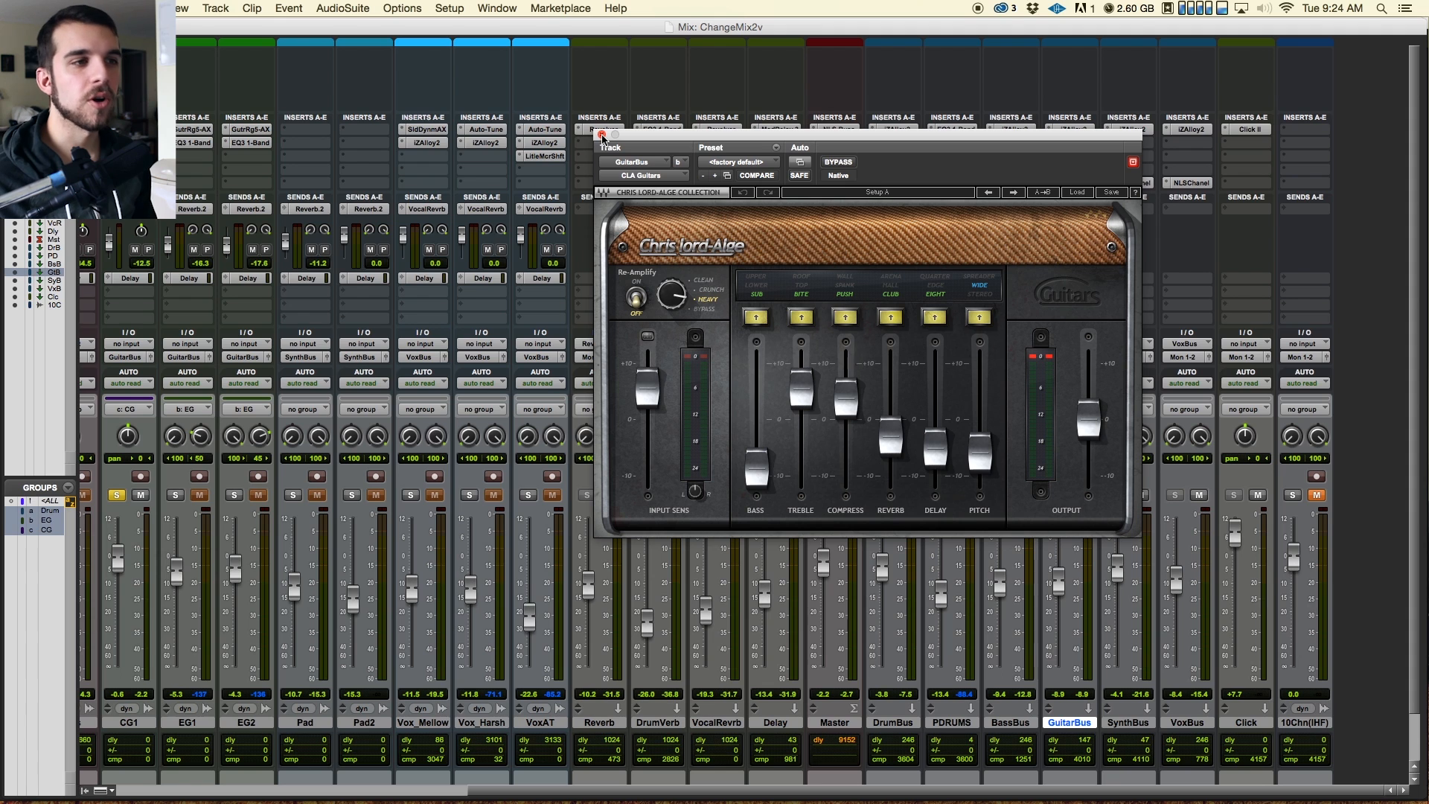
pyautogui.click(602, 136)
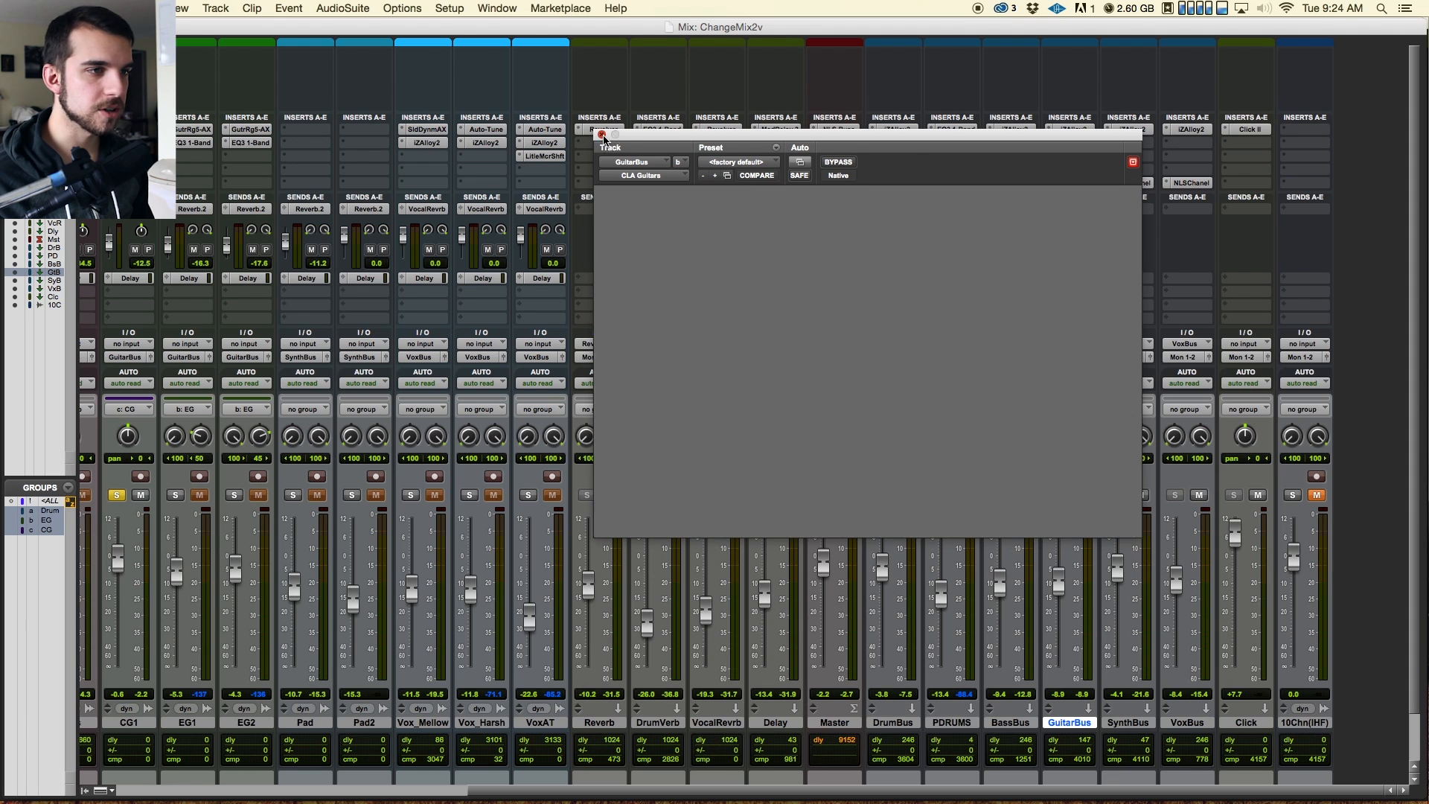
# Step: Solo the EG1 and EG2 tracks in place of CG1 and bypass their Guitar Rig and EQ3 1-Band inserts
pyautogui.click(177, 496)
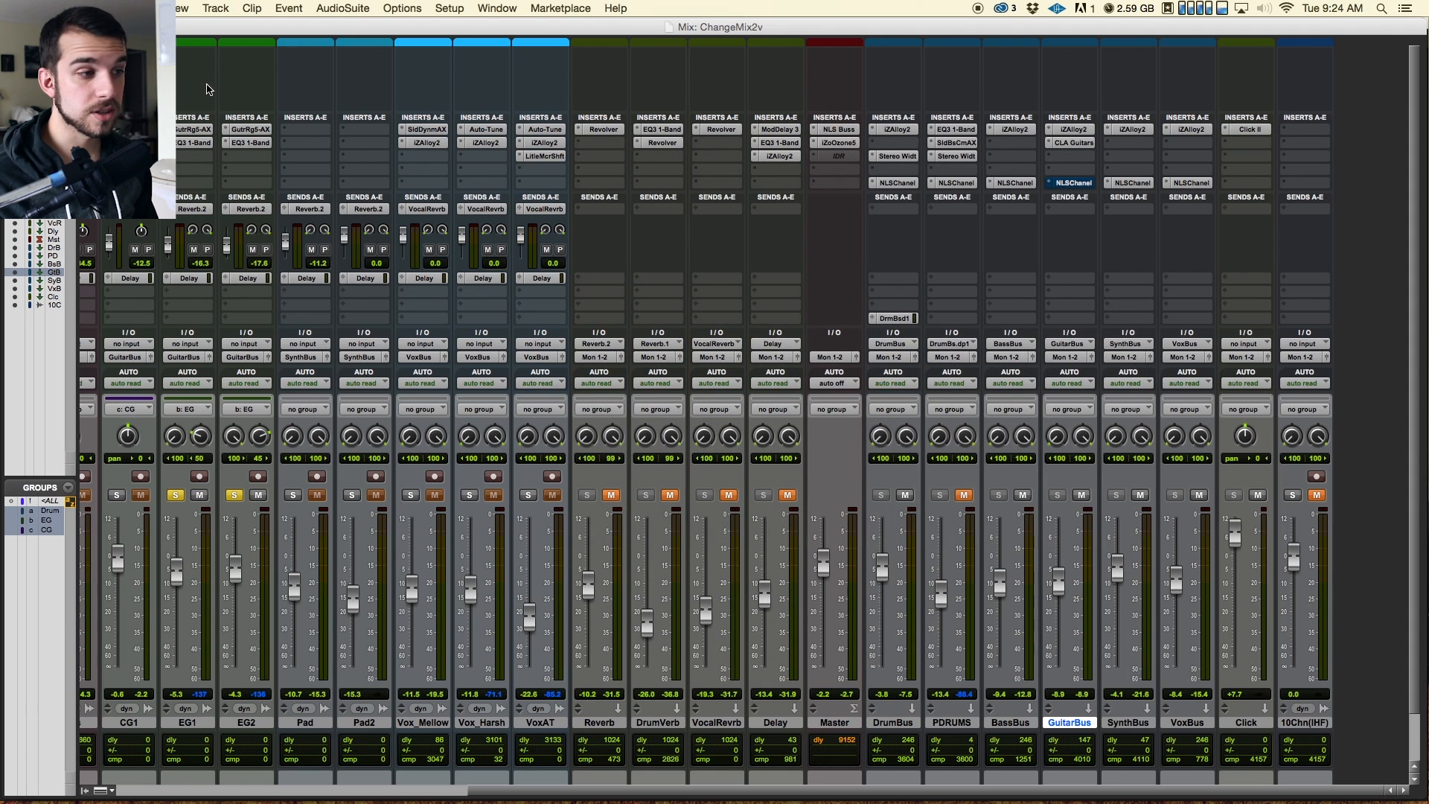
pyautogui.keyDown('super'); pyautogui.click(237, 131); pyautogui.keyUp('super')
pyautogui.keyDown('super'); pyautogui.click(210, 141); pyautogui.keyUp('super')
pyautogui.keyDown('super'); pyautogui.click(238, 141); pyautogui.keyUp('super')
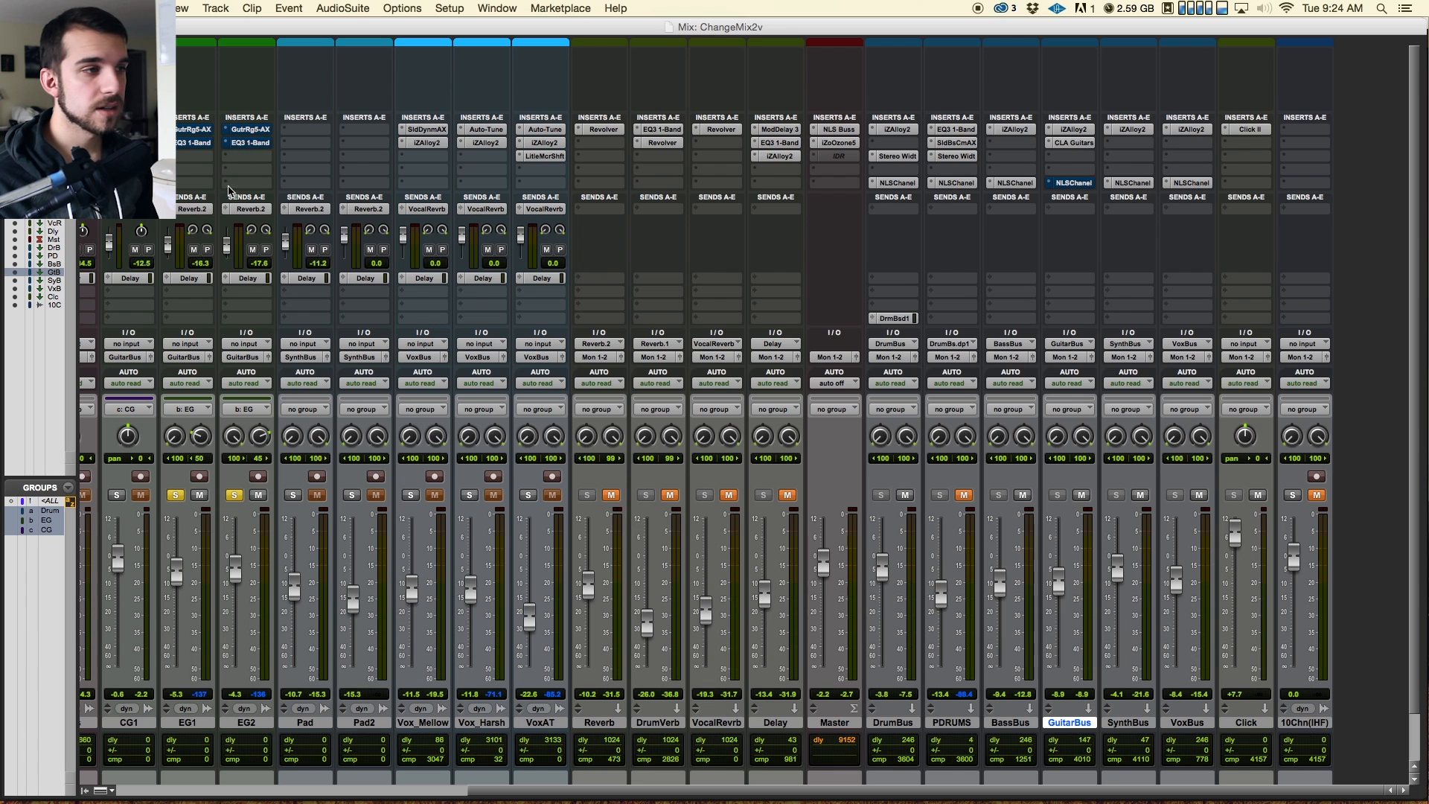
# Step: Remove EG2 from solo so only EG1 is soloed, and close the Guitar Rig window
pyautogui.click(233, 496)
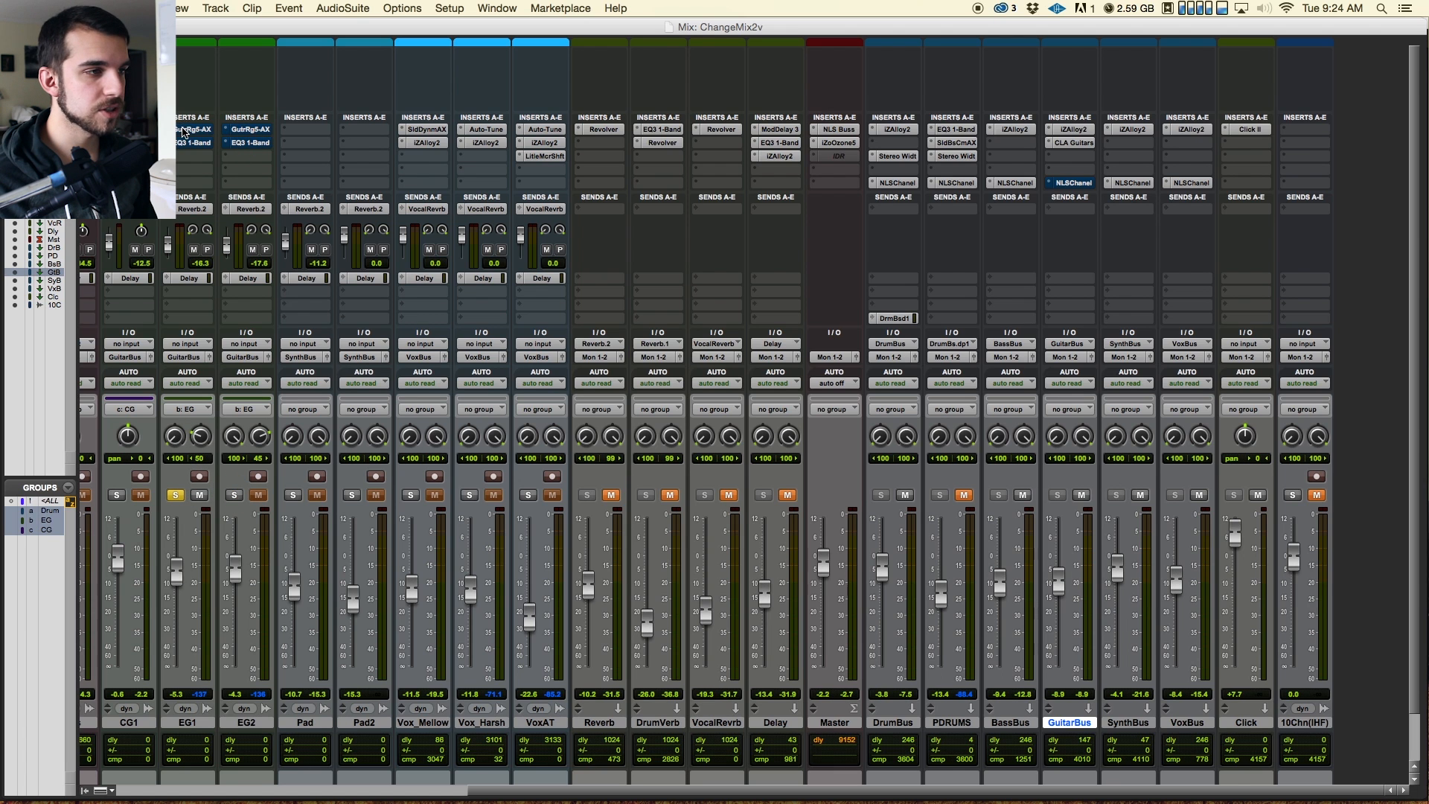
pyautogui.press('super+equal')
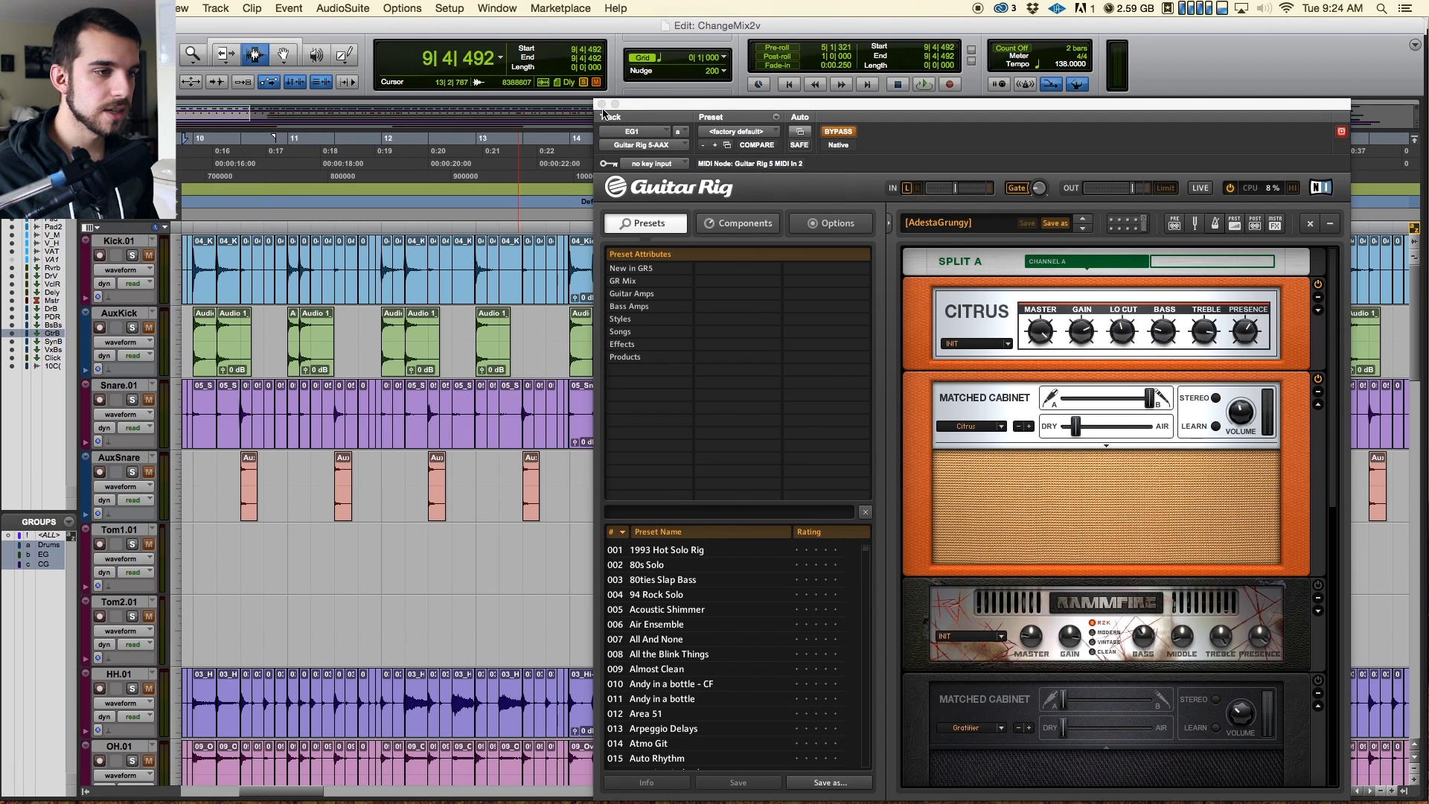
pyautogui.click(603, 104)
# Step: Set the playback position just inside the start of the first distorted guitar clips on EG1 and EG2 and return to the mixer
pyautogui.scroll(-2, 733, 447)
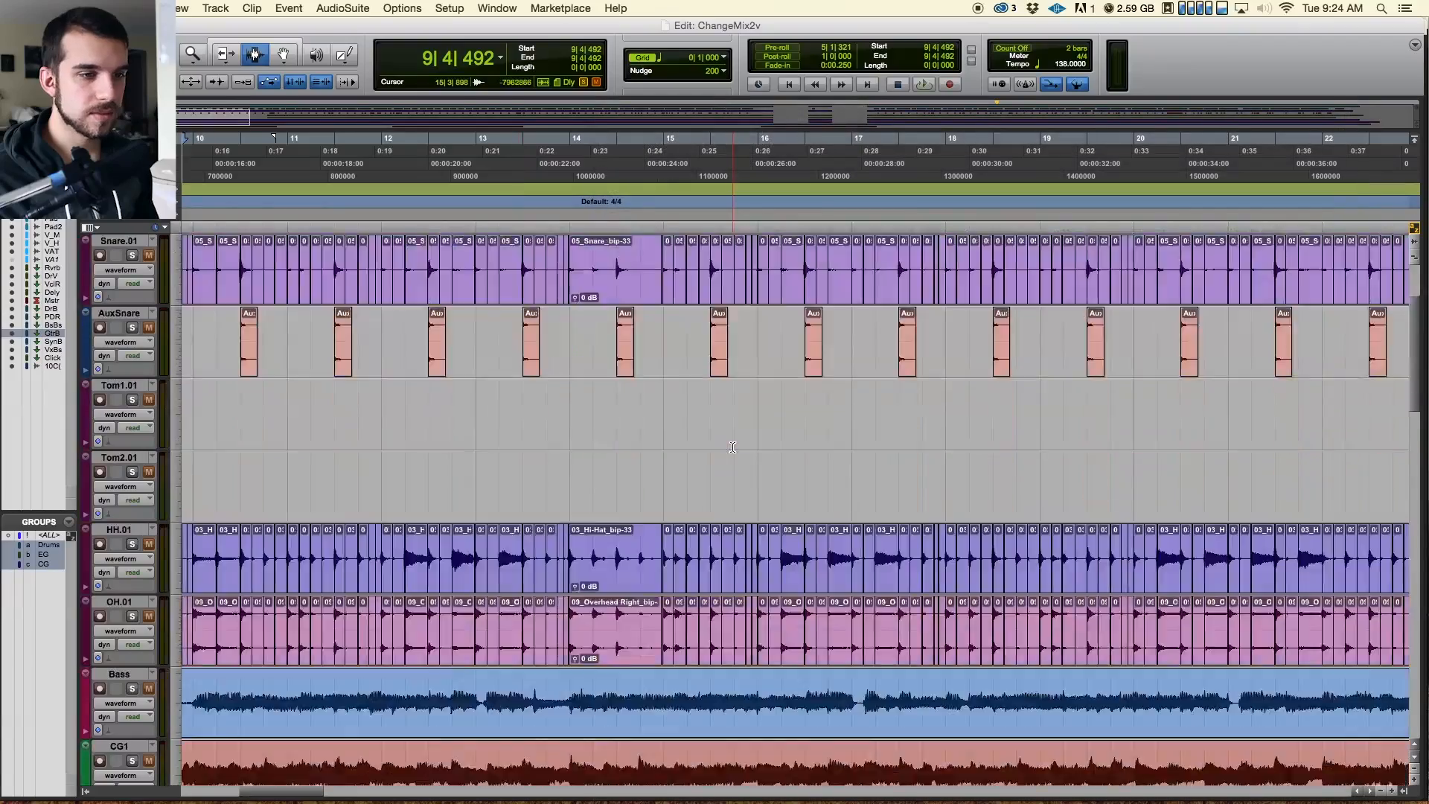
pyautogui.scroll(-2, 732, 447)
pyautogui.press('r')
pyautogui.press('r')
pyautogui.press('r')
pyautogui.scroll(-2, 475, 657)
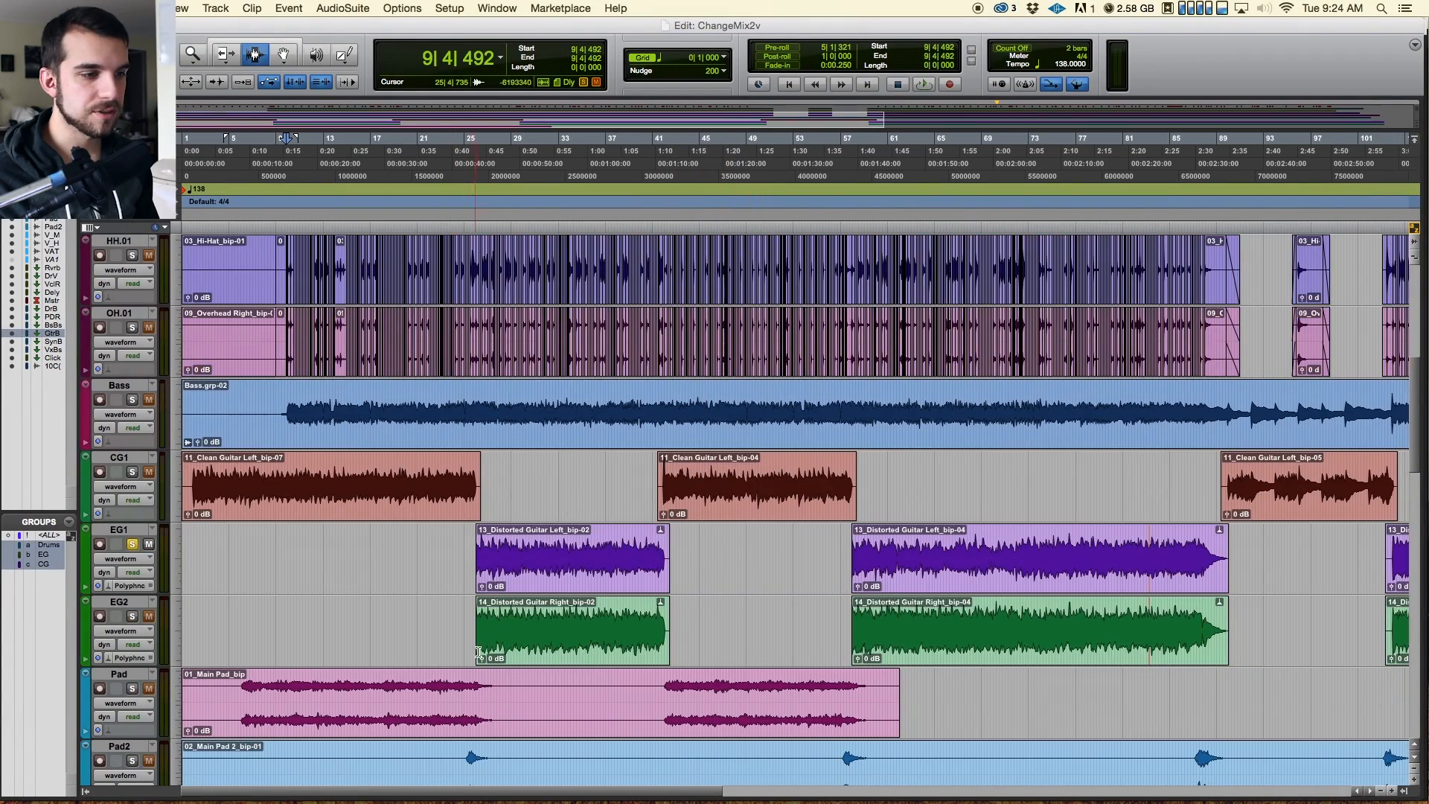
pyautogui.click(491, 640)
pyautogui.press('super+equal')
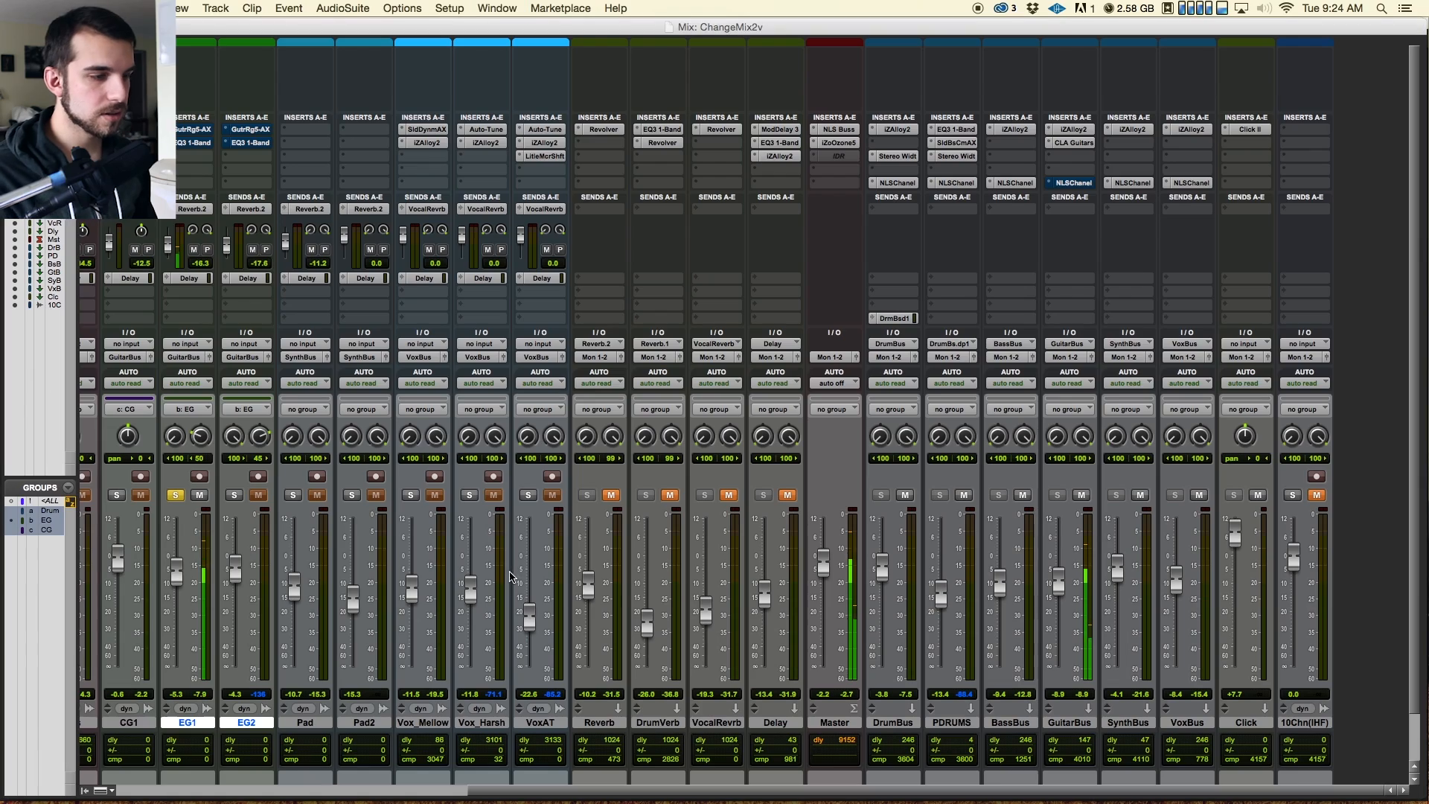
# Step: Open Guitar Rig on EG1, take it out of bypass during playback and reposition its window to show the whole rack
pyautogui.click(202, 132)
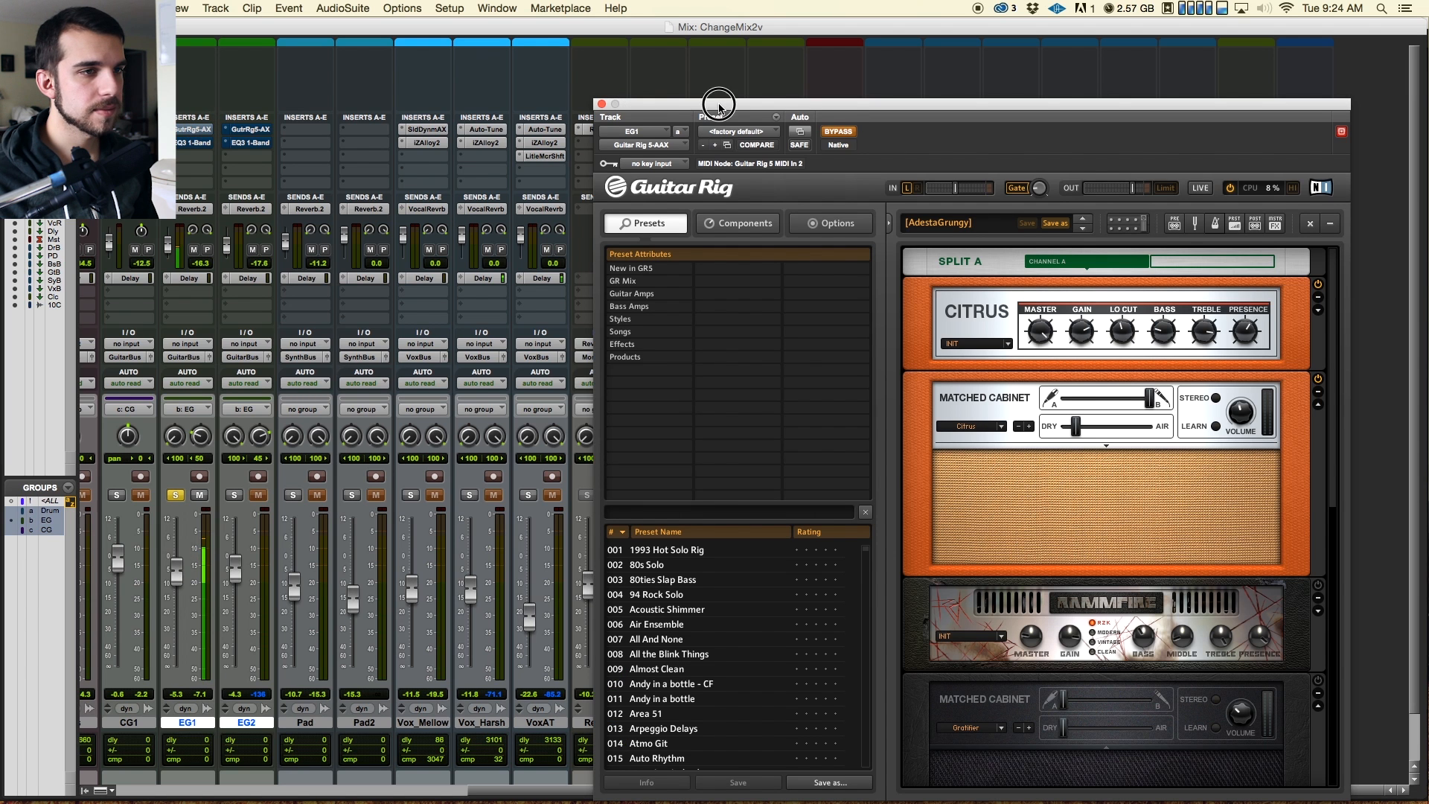
pyautogui.moveTo(719, 106); pyautogui.dragTo(688, 43)
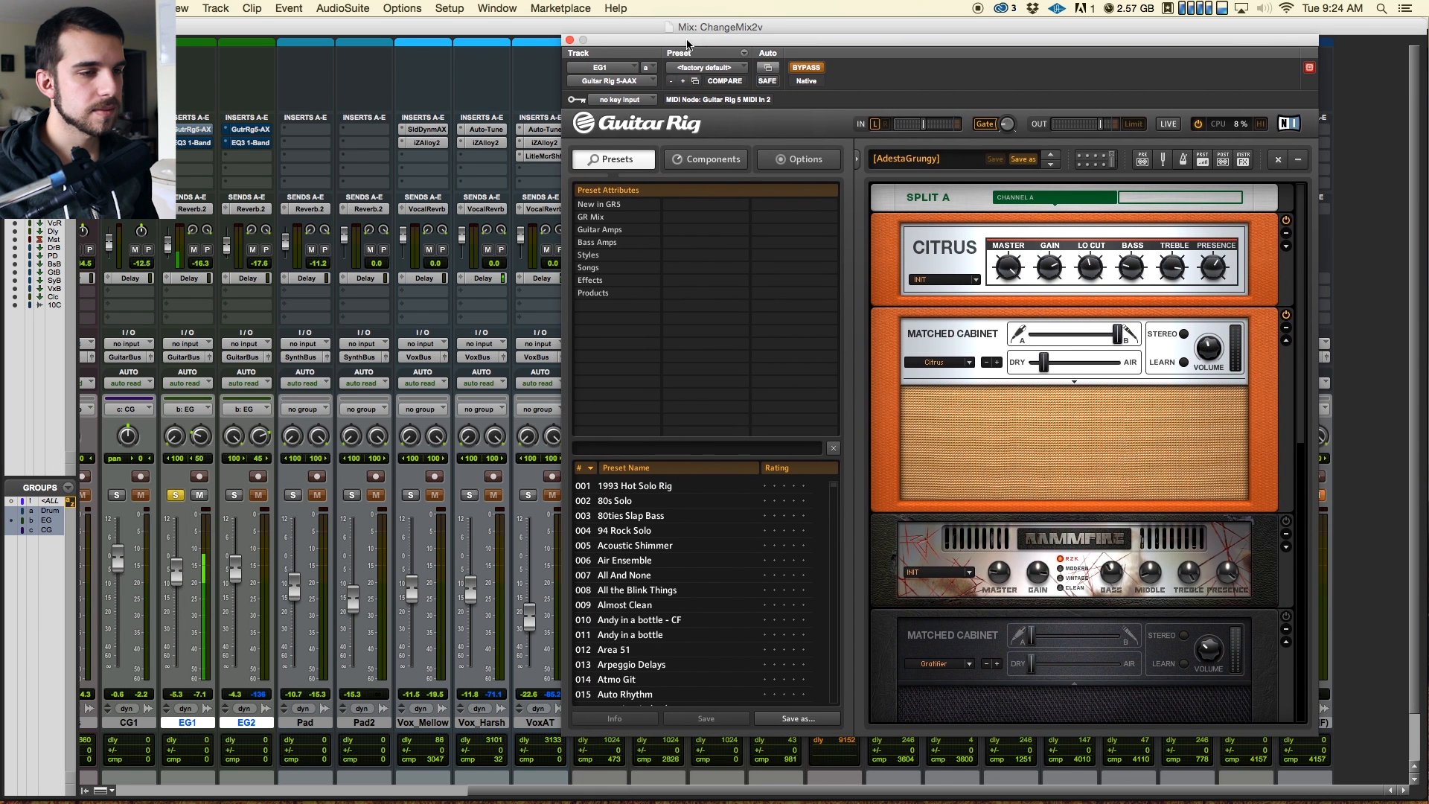
pyautogui.click(810, 70)
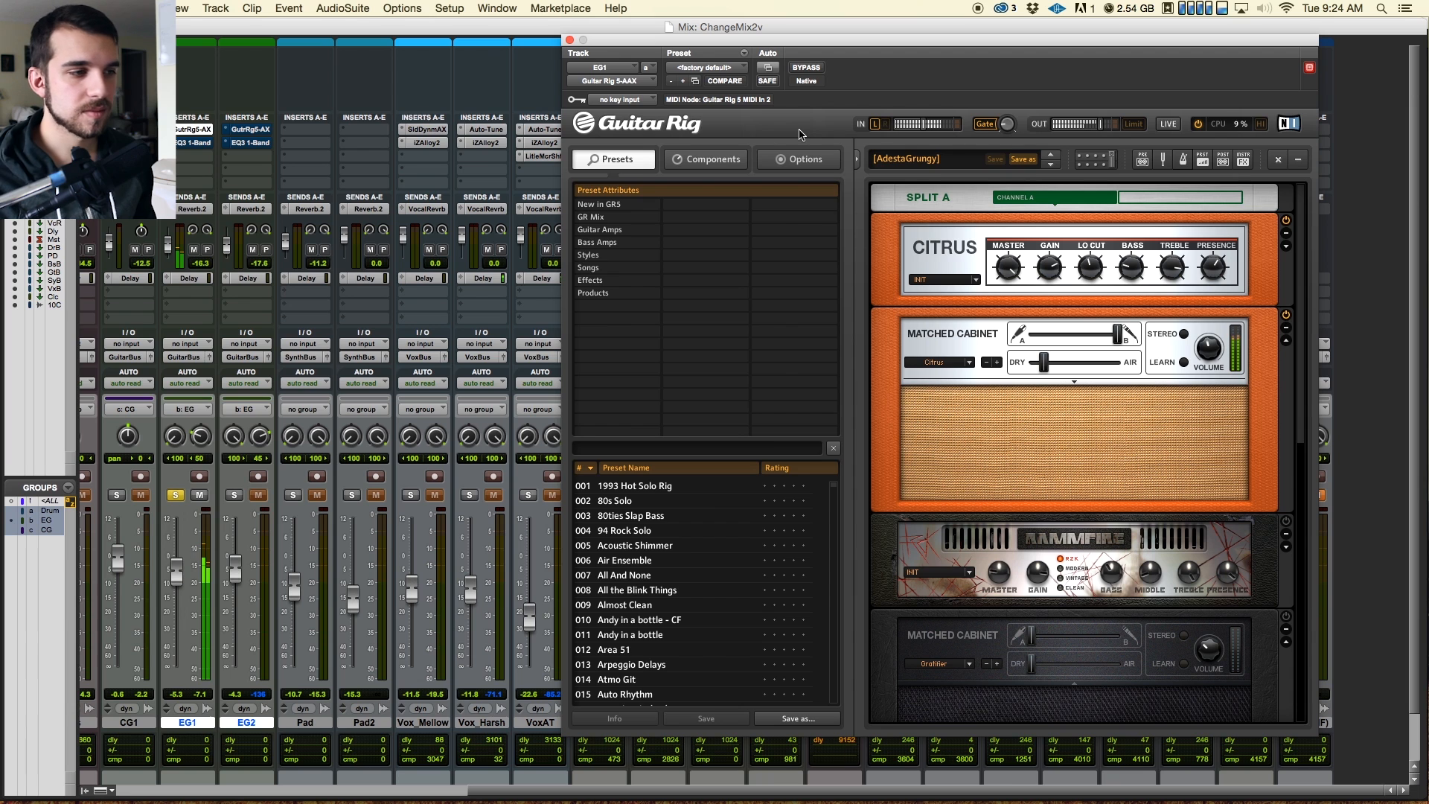
pyautogui.moveTo(797, 39); pyautogui.dragTo(793, 22)
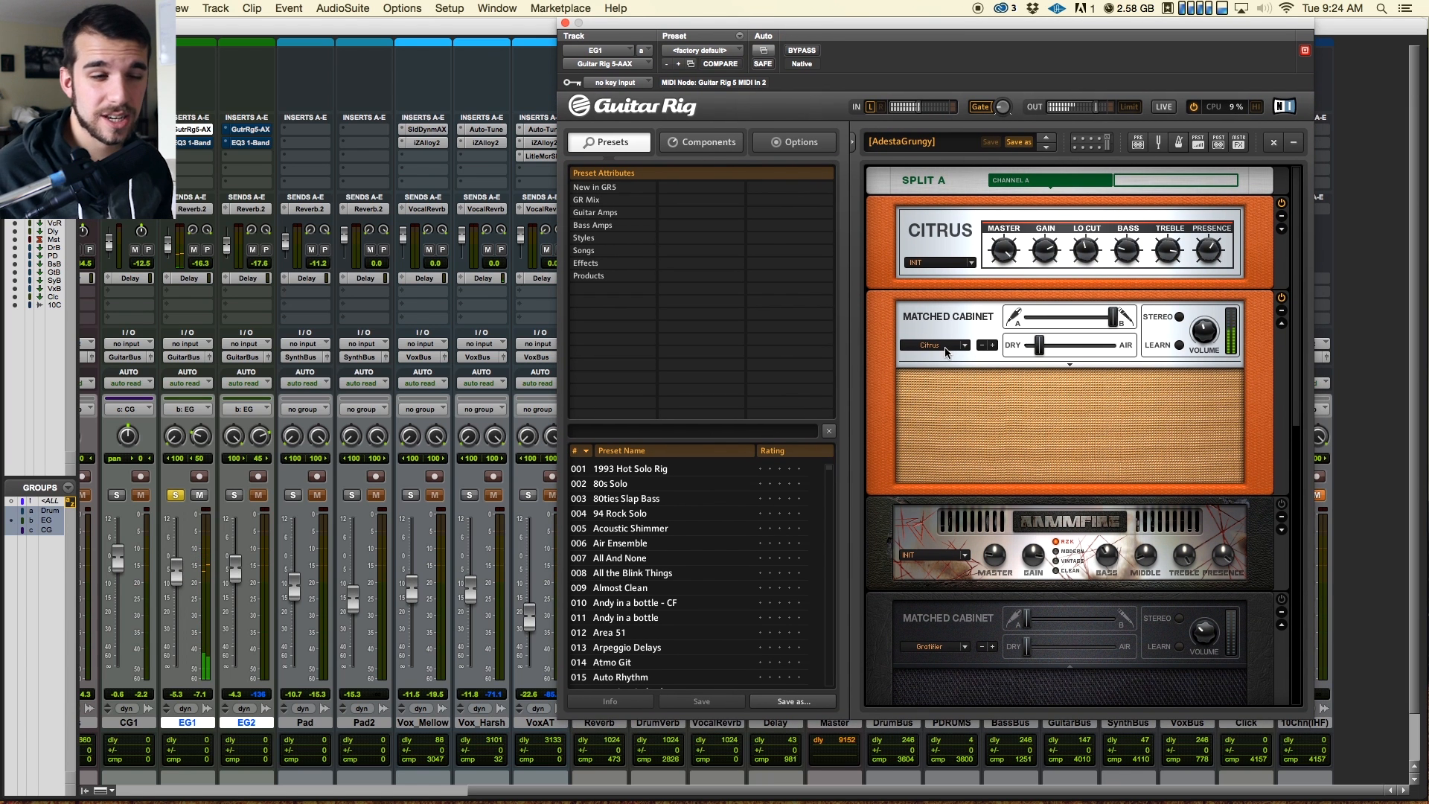
# Step: Review EG1's Guitar Rig rack and delete the Rammfire amp together with its Gratifier matched cabinet
pyautogui.scroll(-8, 944, 344)
pyautogui.scroll(8, 944, 347)
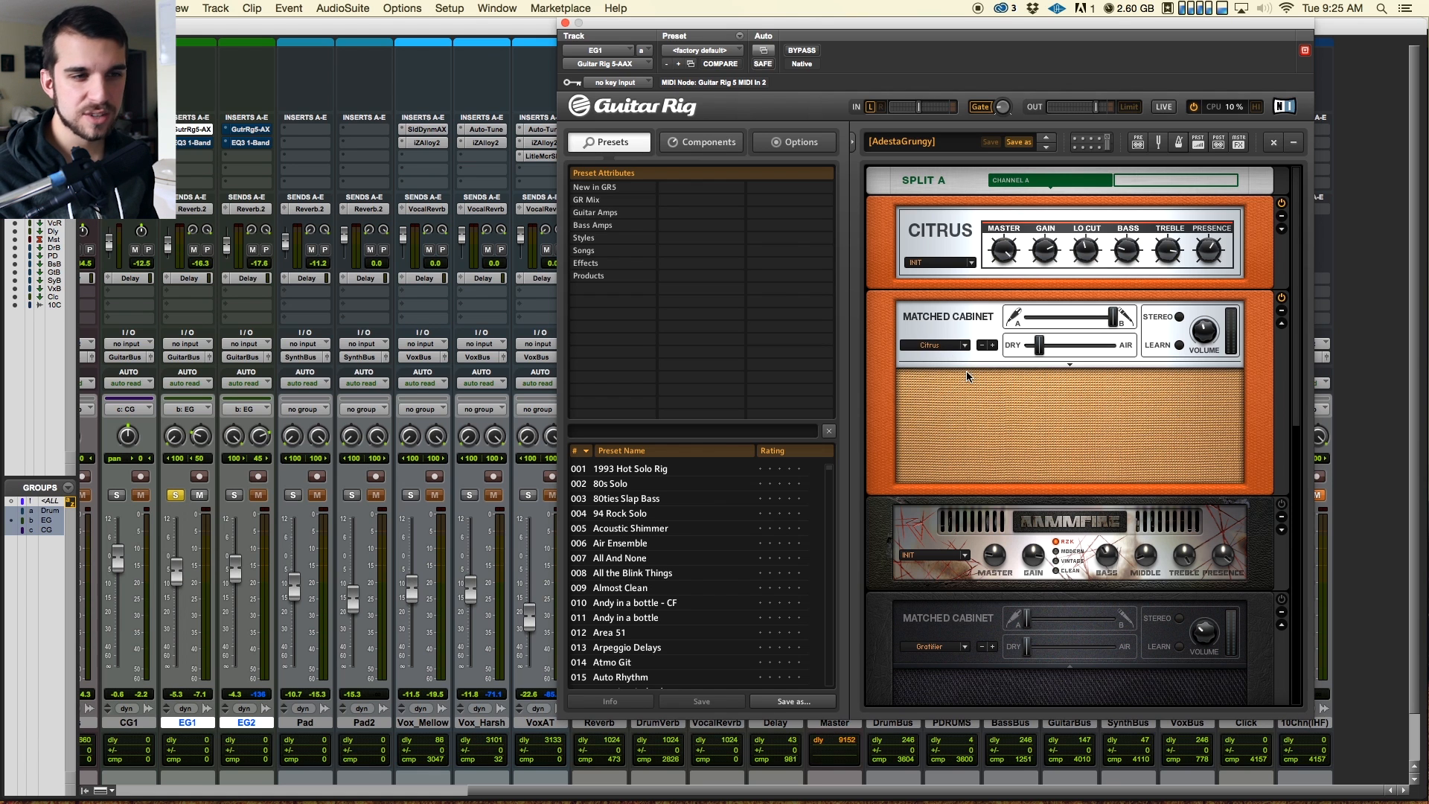
pyautogui.scroll(-14, 1255, 238)
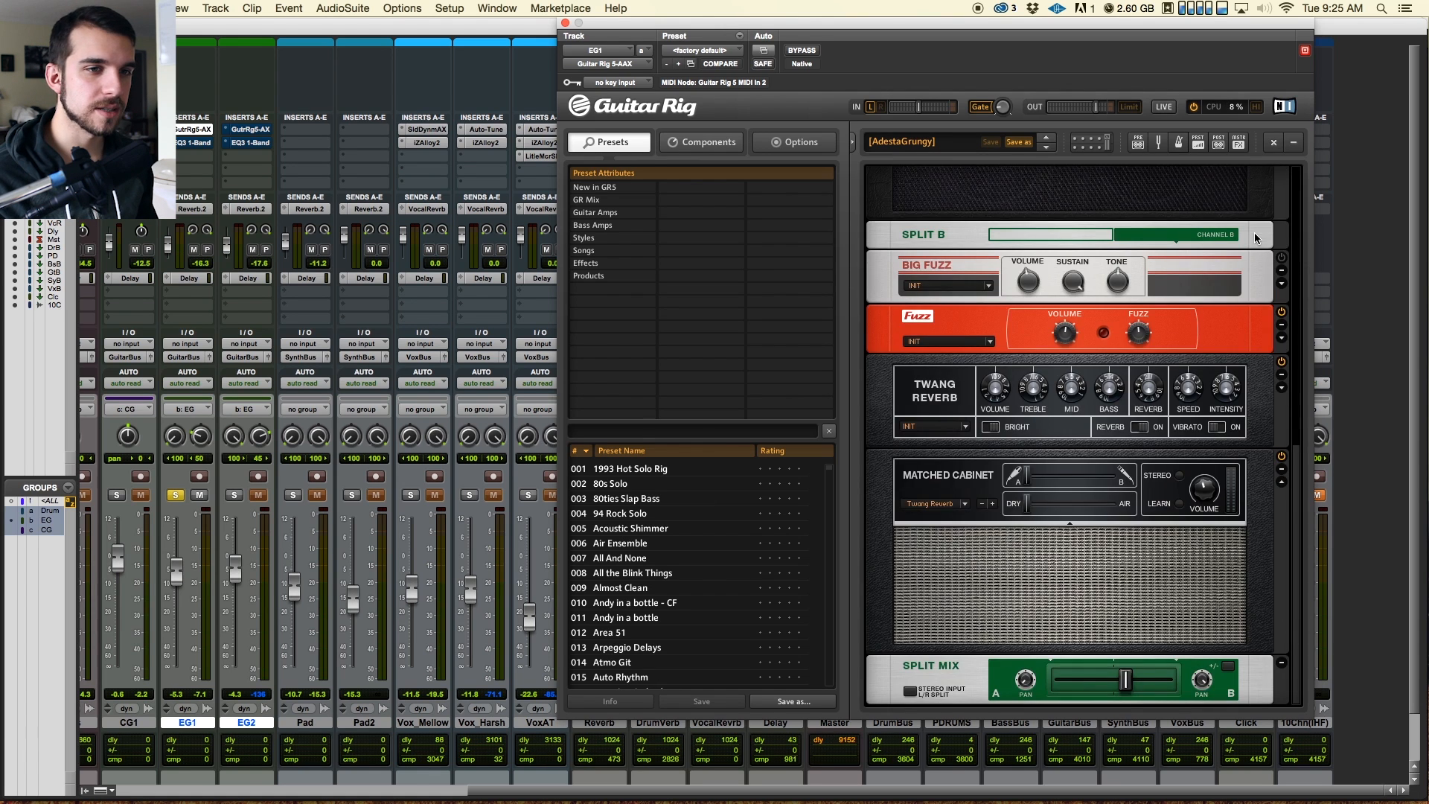
pyautogui.scroll(10, 1255, 238)
pyautogui.scroll(4, 1257, 238)
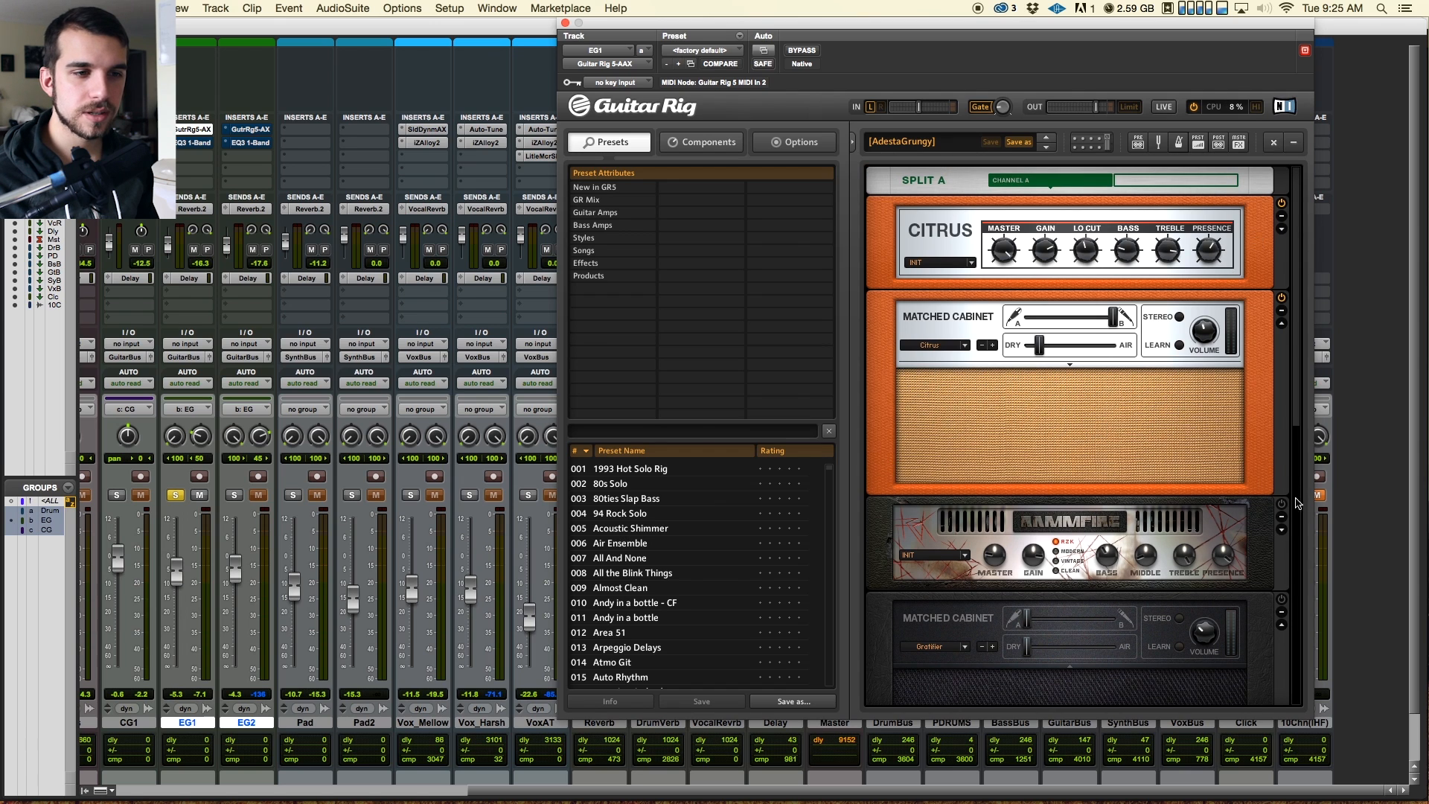
pyautogui.click(1236, 527)
pyautogui.keyDown('shift'); pyautogui.click(1256, 617); pyautogui.keyUp('shift')
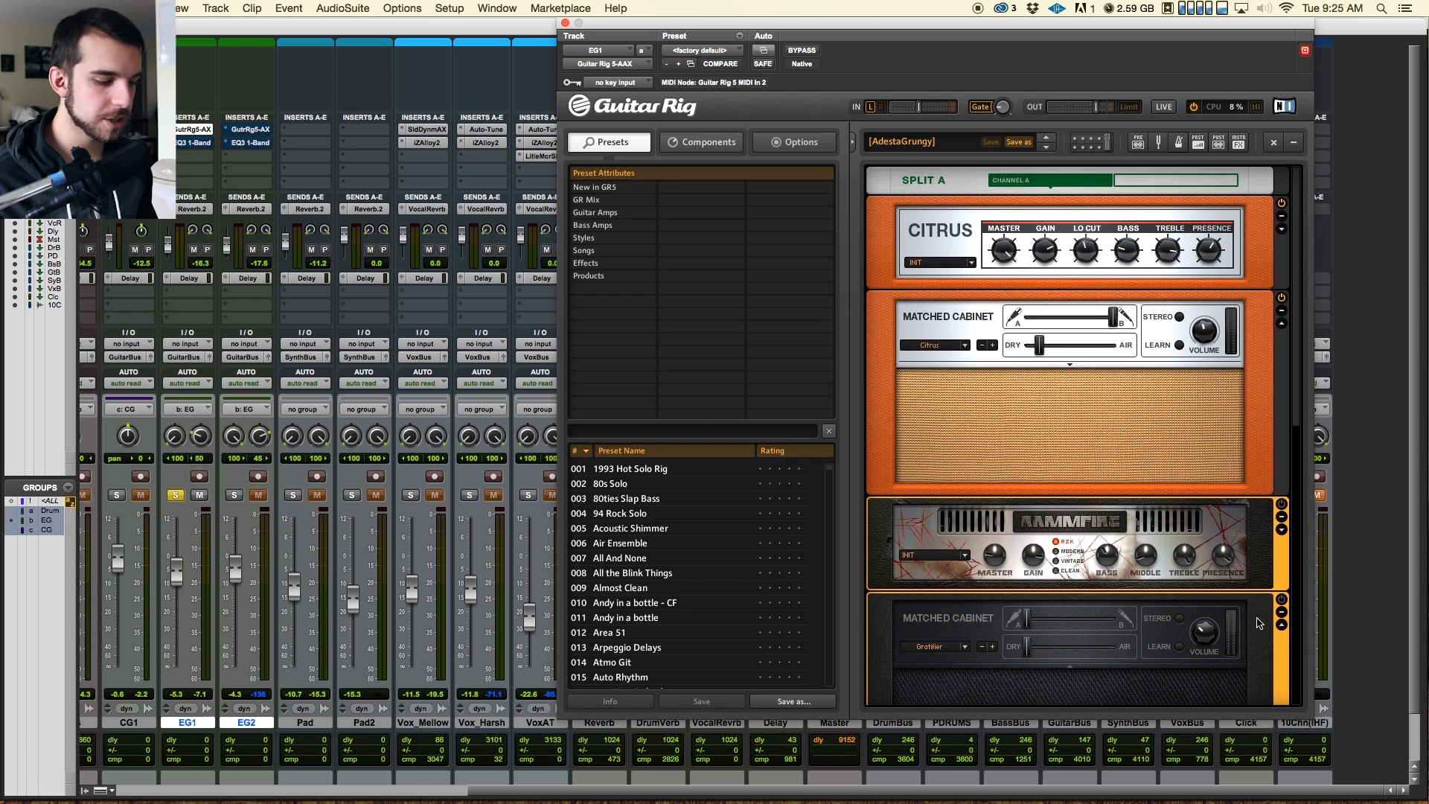
pyautogui.press('Delete')
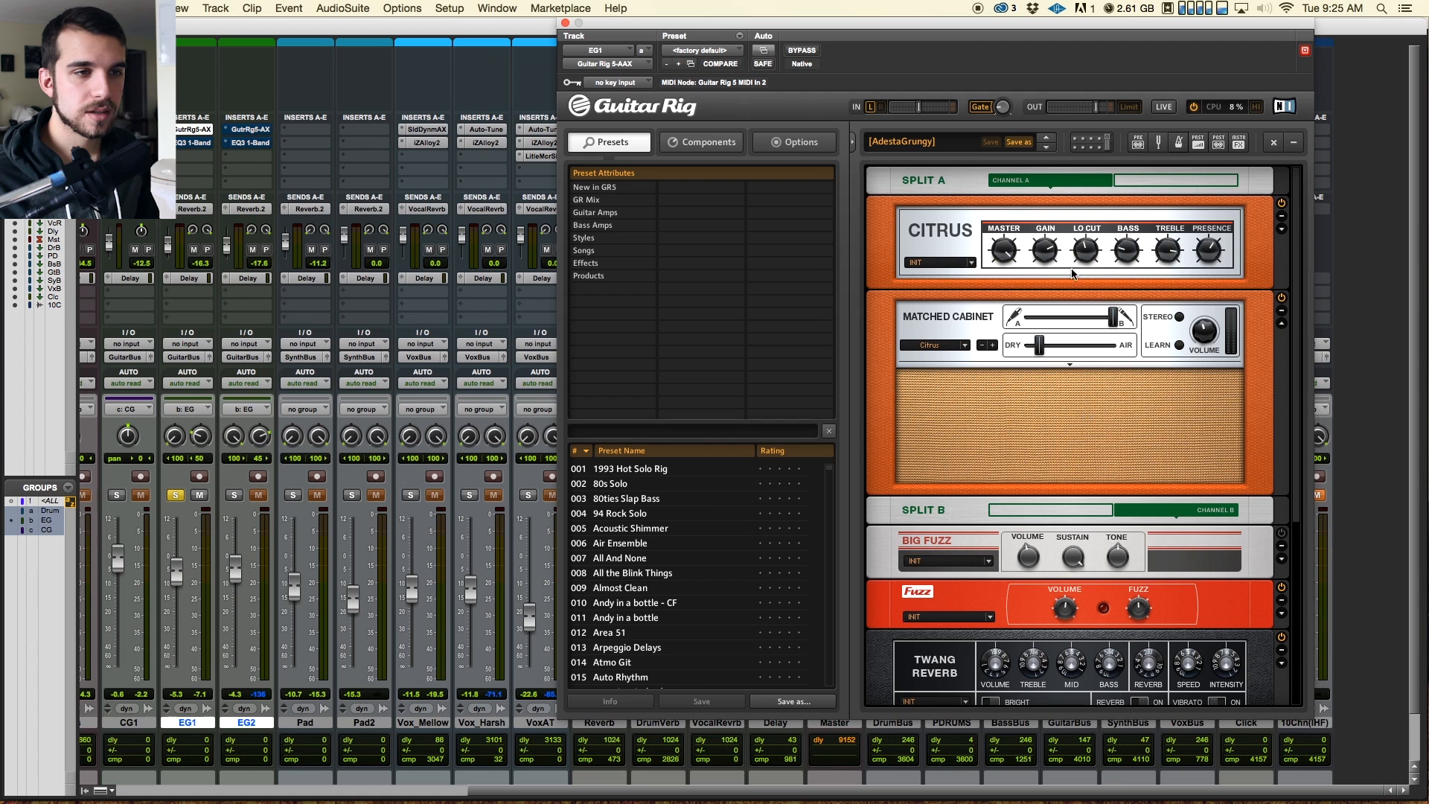
# Step: Delete the Big Fuzz pedal from the Split B chain of EG1's Guitar Rig rack
pyautogui.scroll(-6, 1045, 321)
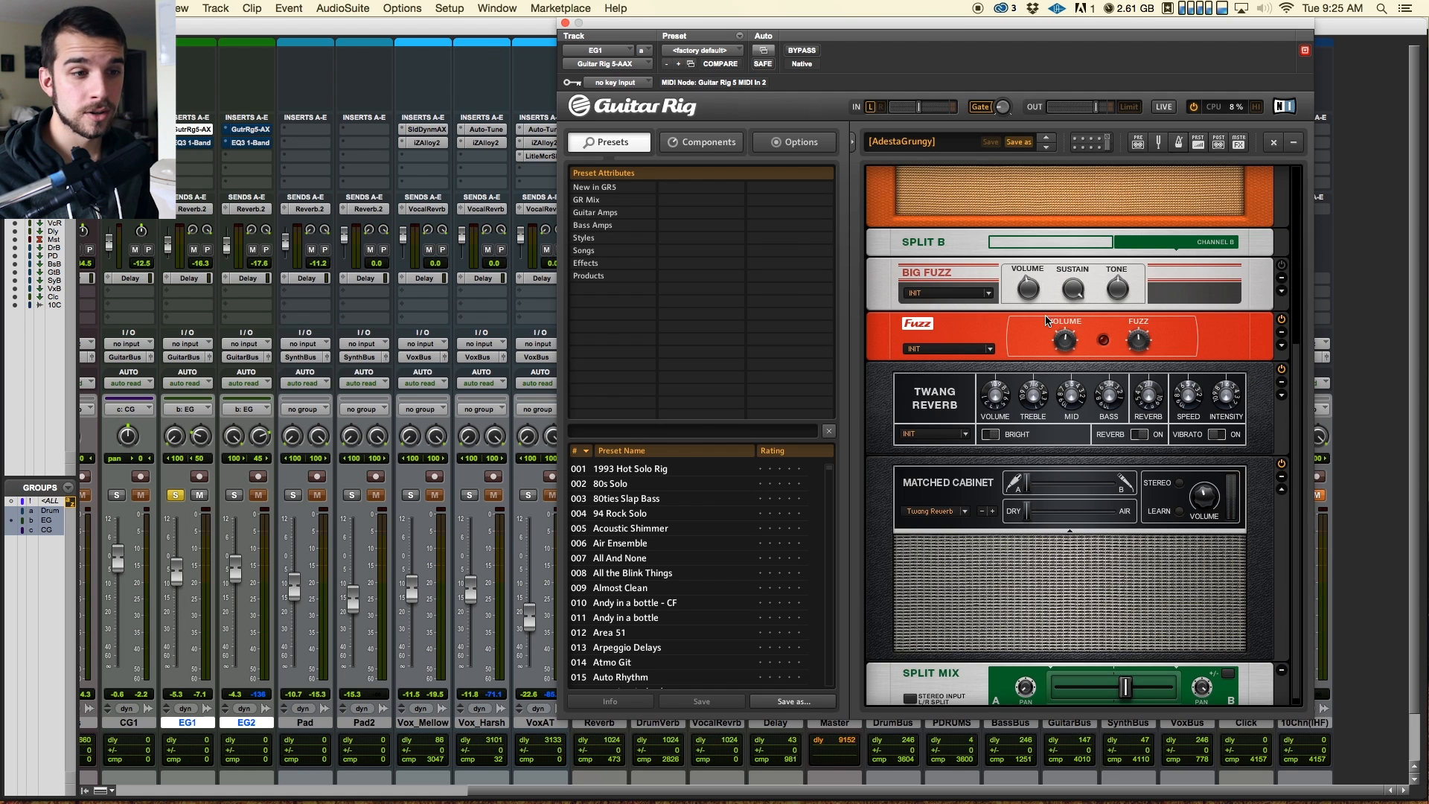
pyautogui.click(893, 376)
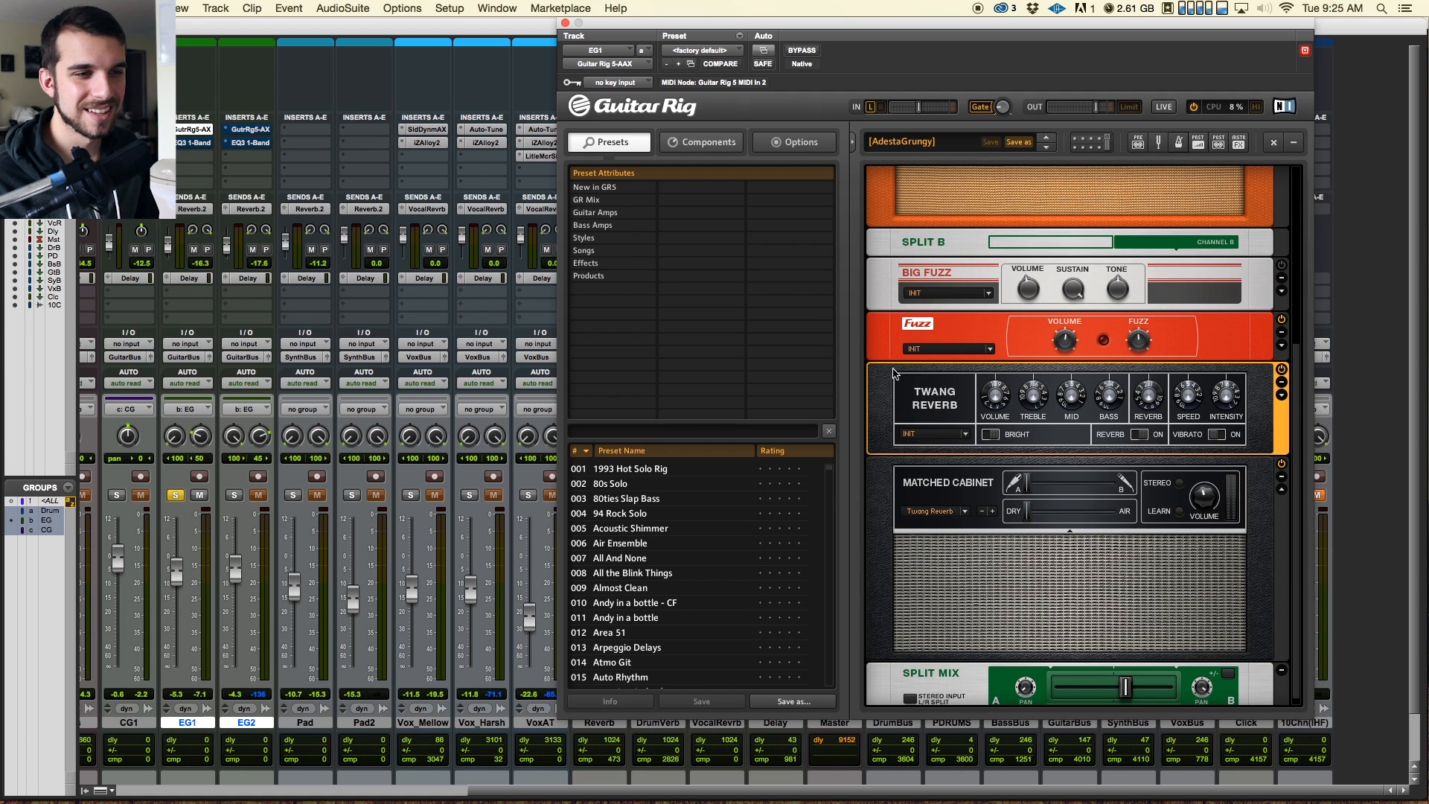
pyautogui.click(884, 339)
pyautogui.click(886, 298)
pyautogui.press('Delete')
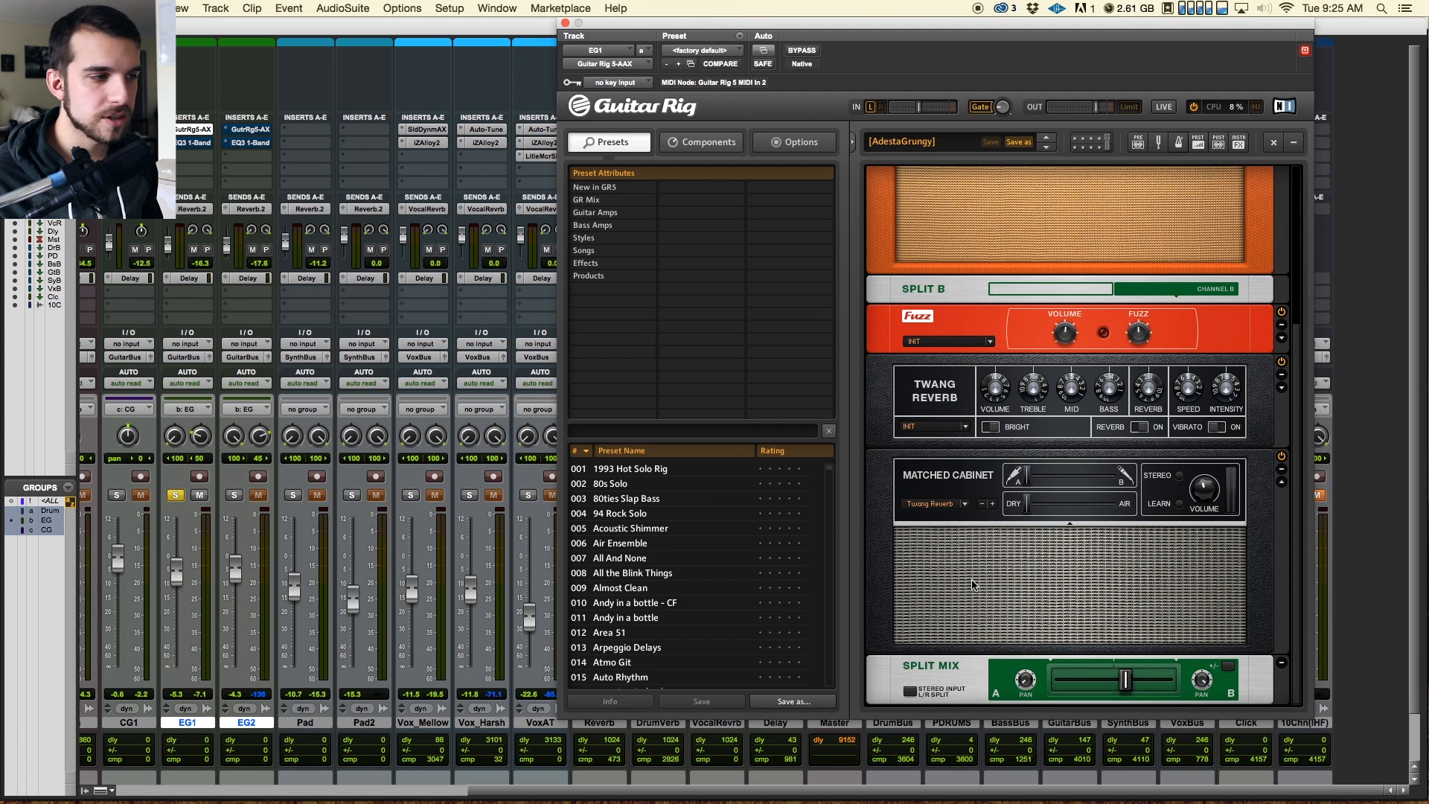
# Step: Compare the Split Mix channels by sweeping the crossfader from A towards B, leaving it slightly on the B side
pyautogui.moveTo(1126, 693); pyautogui.dragTo(1058, 682)
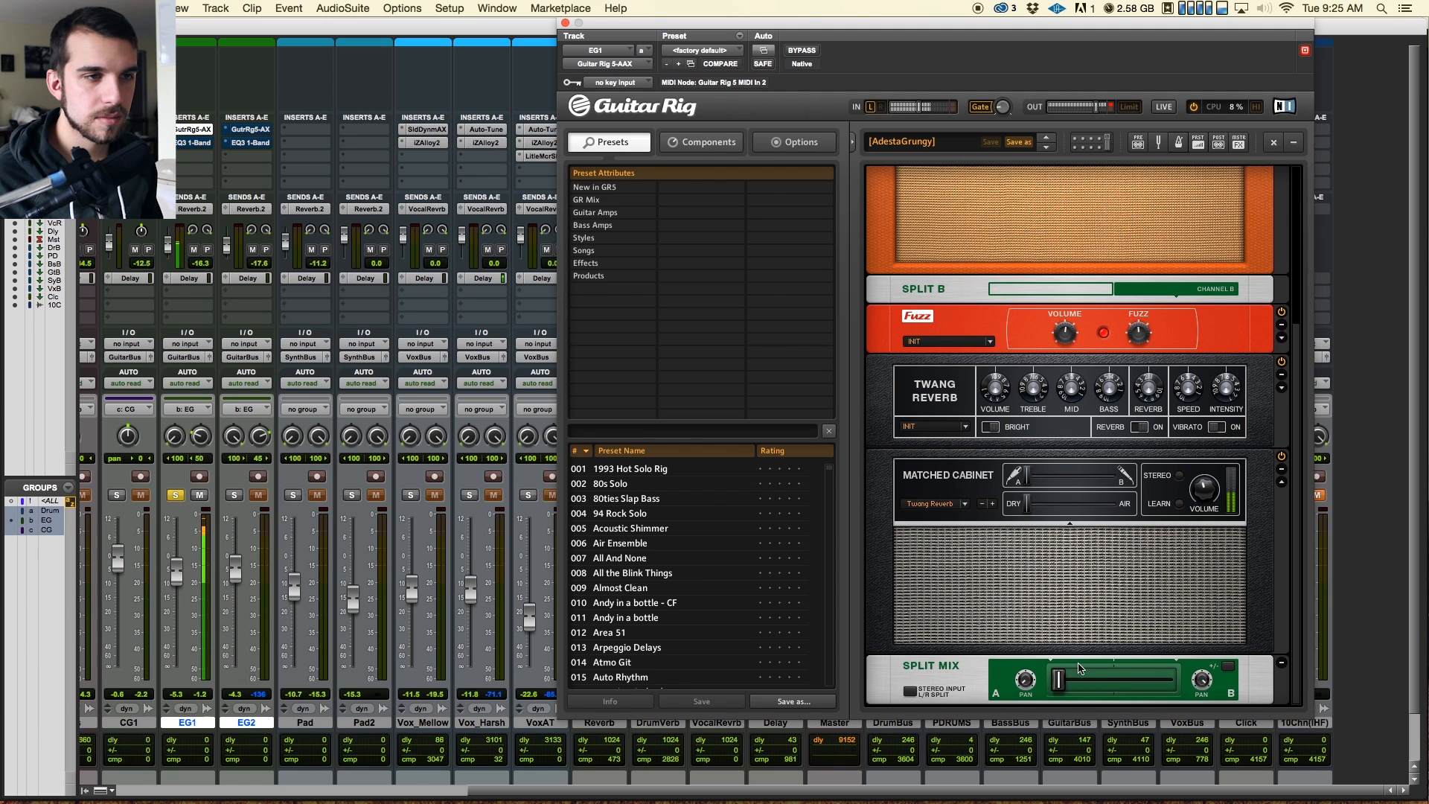
pyautogui.click(1072, 688)
pyautogui.moveTo(1072, 684); pyautogui.dragTo(1168, 681)
pyautogui.click(1033, 312)
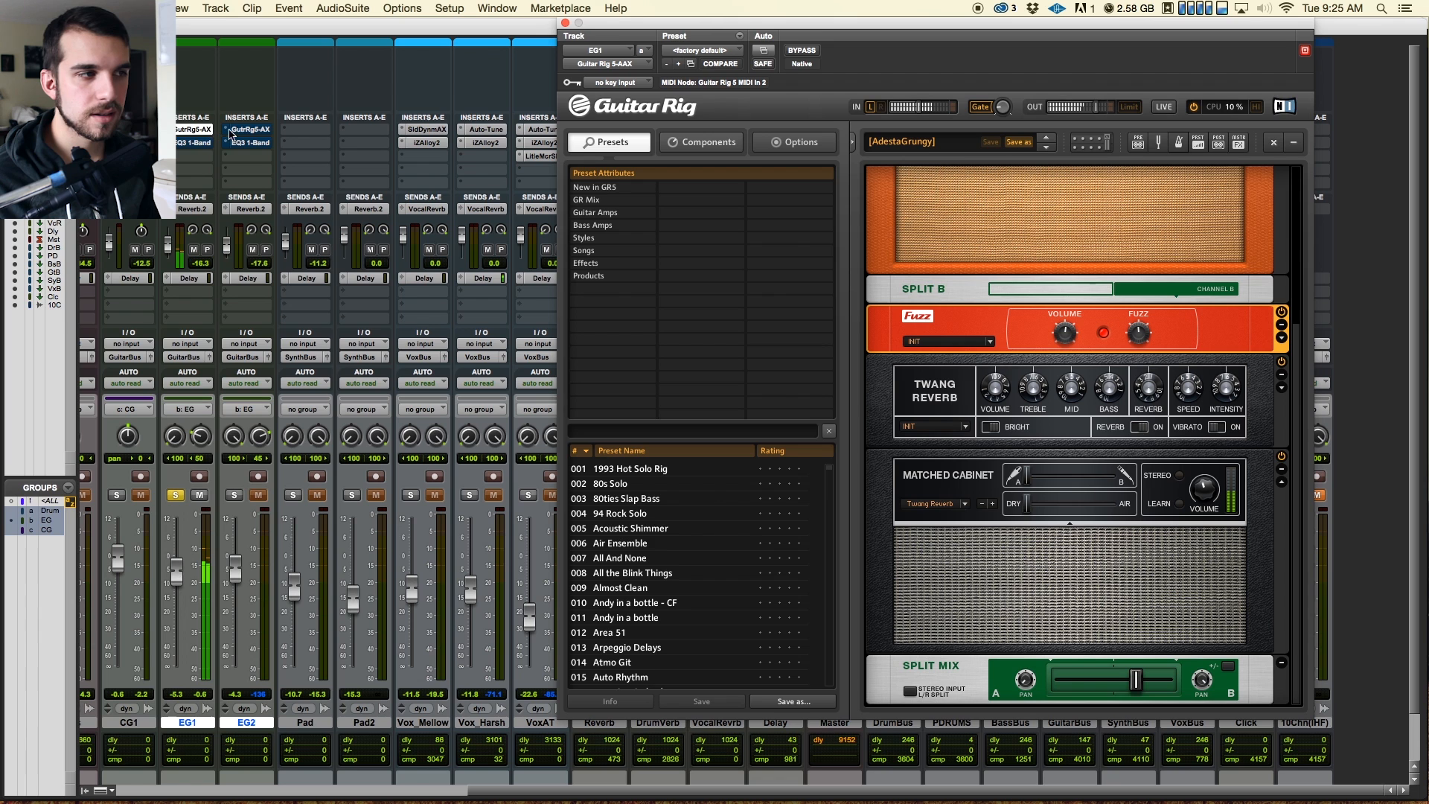
# Step: Take EG2's Guitar Rig out of bypass, solo EG2 alongside EG1 and close the EG1 plug-in window
pyautogui.click(193, 131)
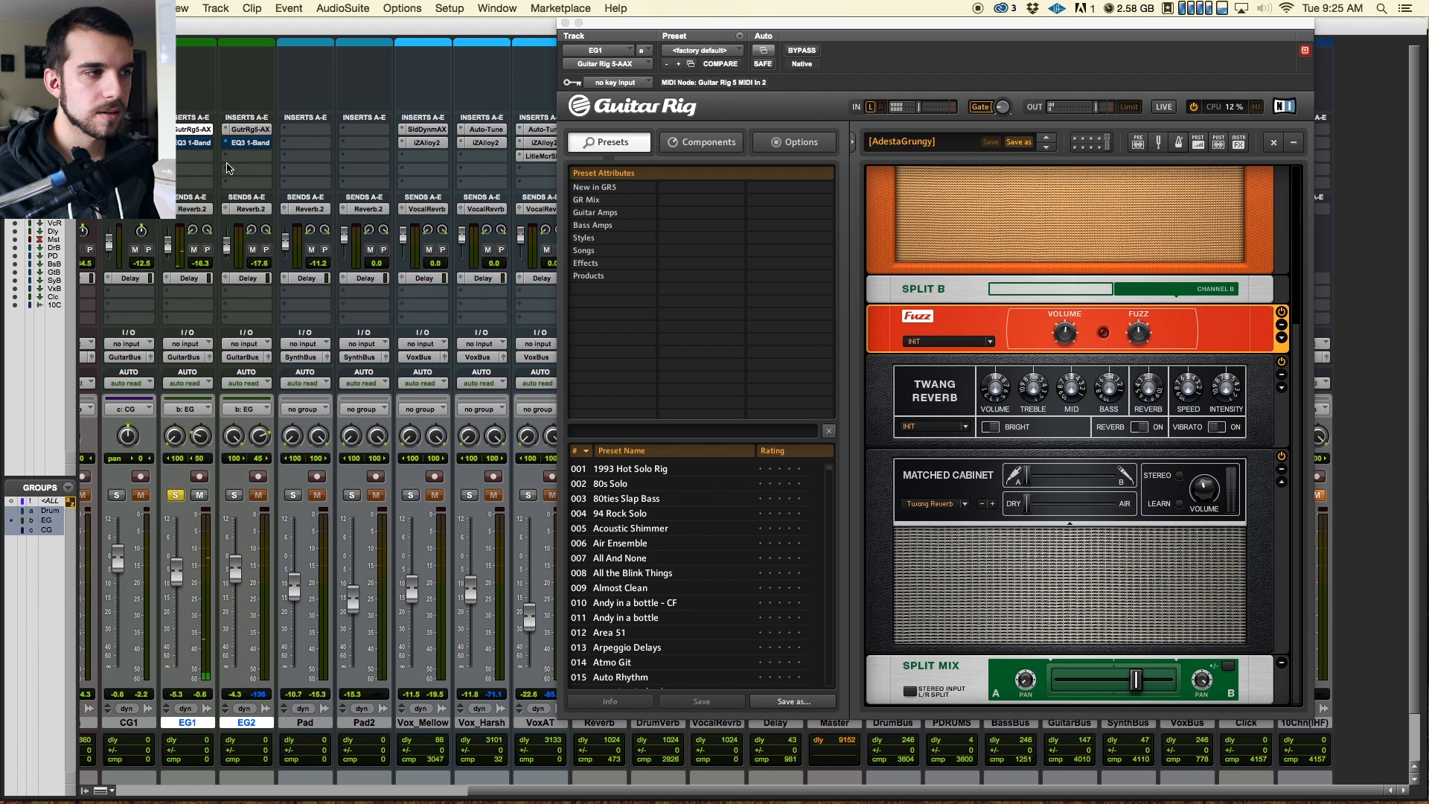
pyautogui.click(234, 495)
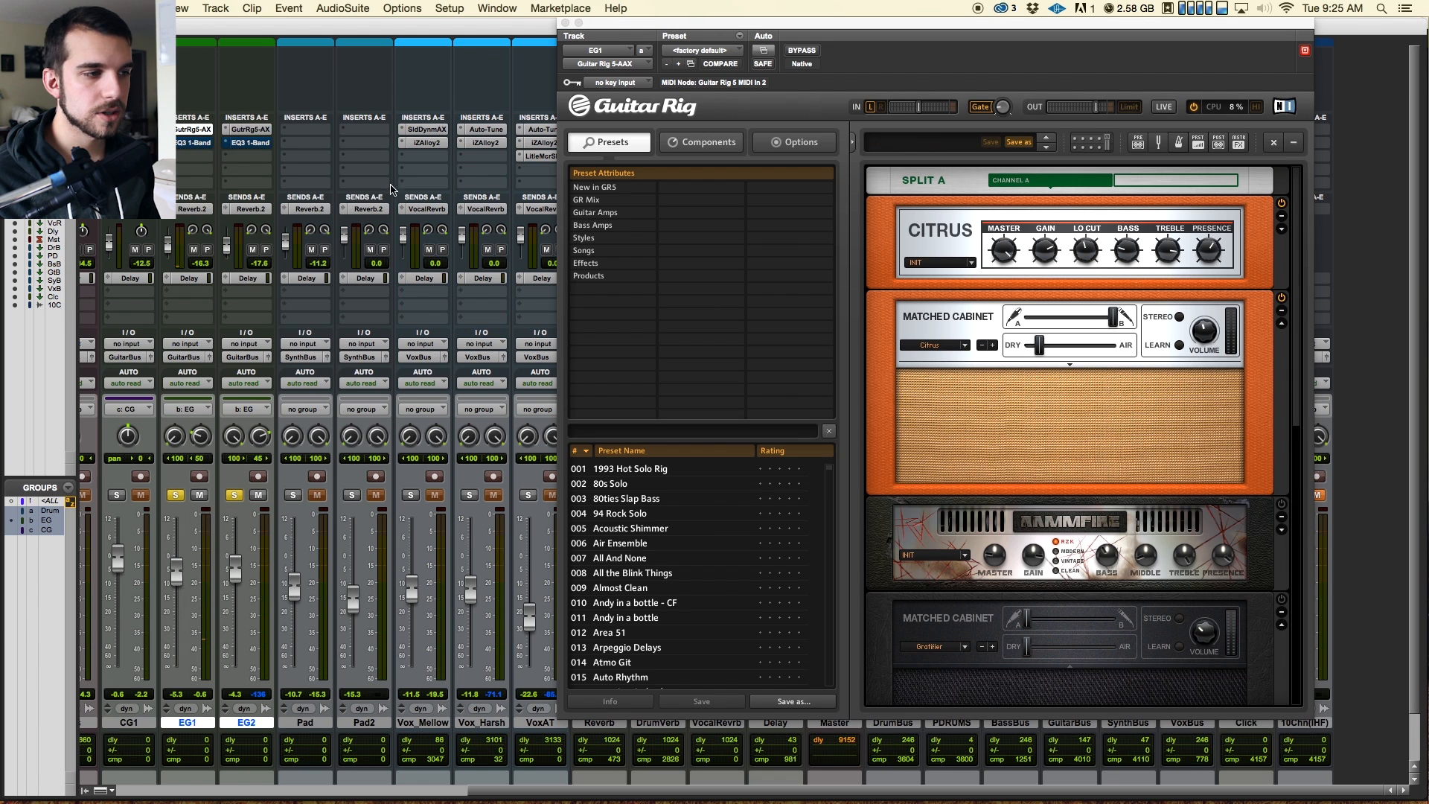
pyautogui.moveTo(609, 29)
pyautogui.mouseDown()
pyautogui.moveTo(245, 29)
pyautogui.moveTo(619, 25)
pyautogui.mouseUp()
pyautogui.press('super+equal')
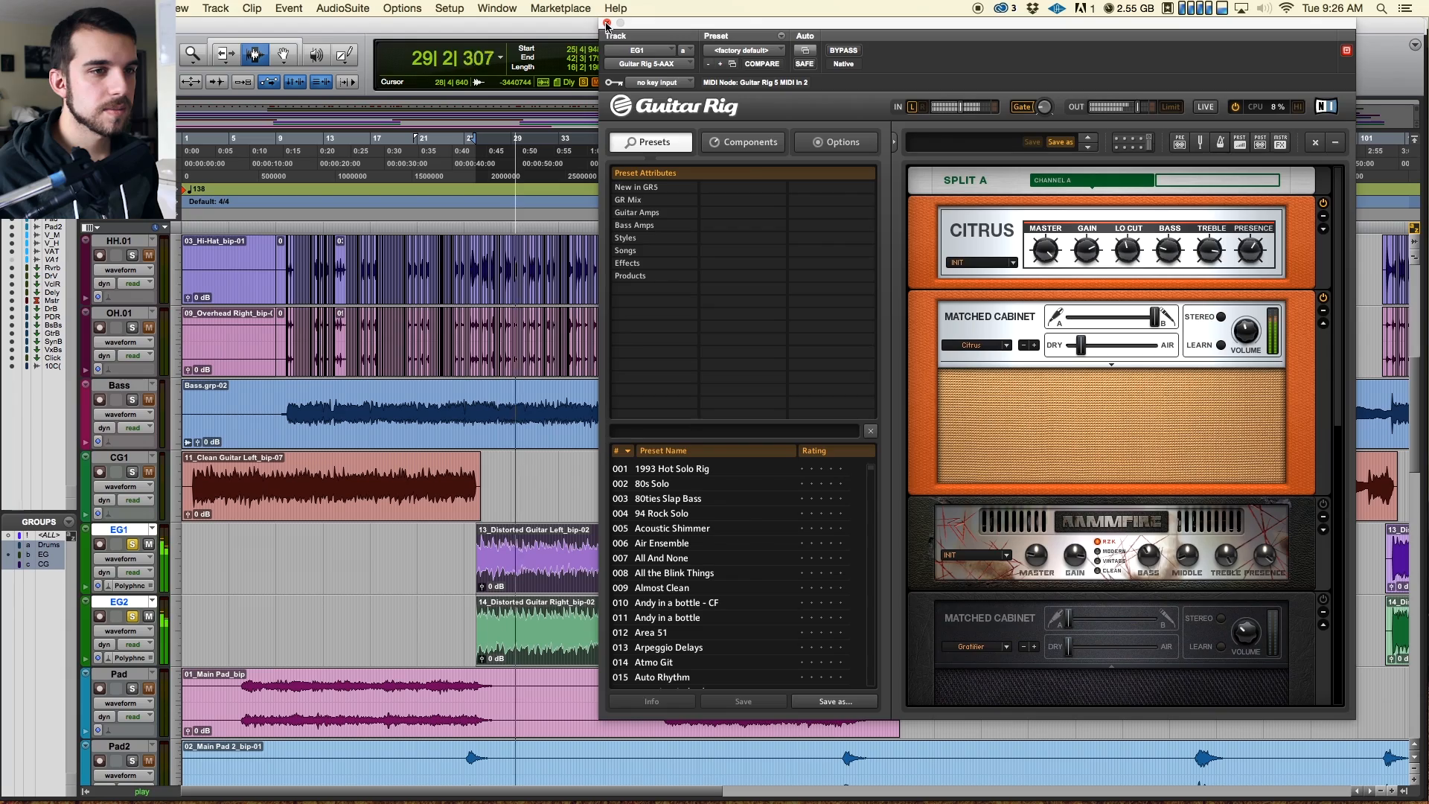
pyautogui.click(607, 23)
# Step: Examine closely the start and fade-in of the first distorted guitar clips on EG1 and EG2
pyautogui.click(479, 568)
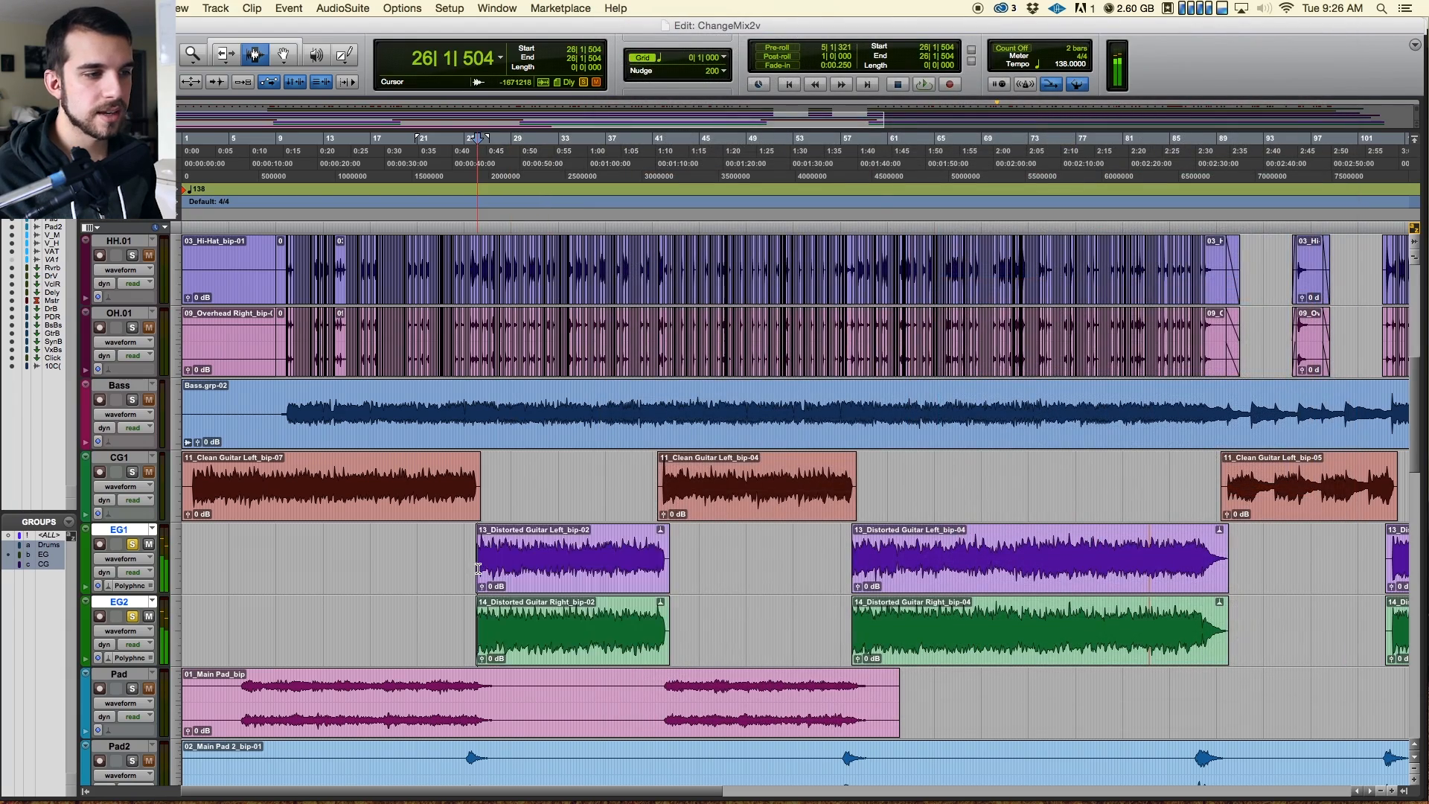
pyautogui.press('t')
pyautogui.press('t')
pyautogui.press('t')
pyautogui.press('t')
pyautogui.press('t')
pyautogui.click(746, 572)
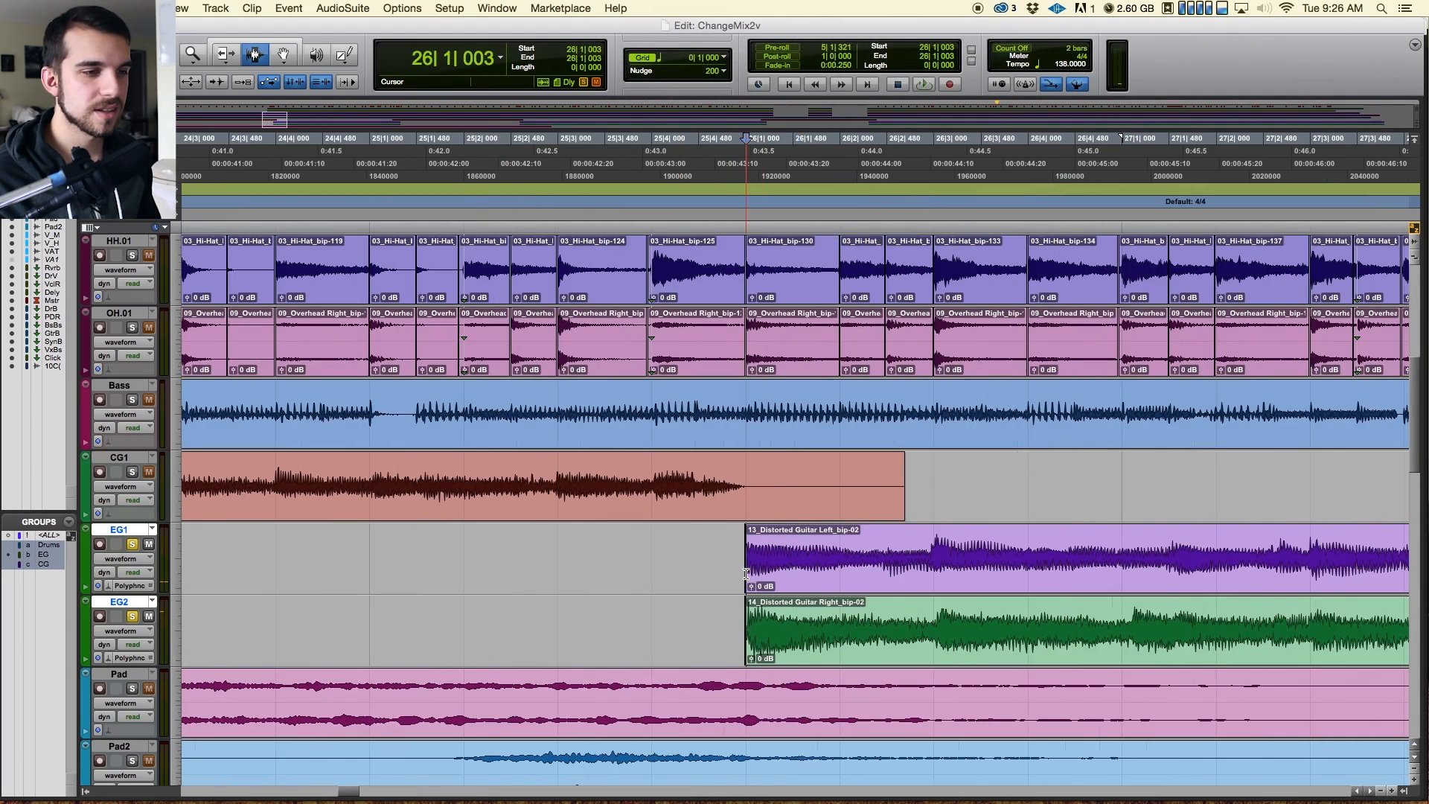
pyautogui.press('t')
pyautogui.press('t')
pyautogui.press('t')
pyautogui.press('t')
pyautogui.press('t')
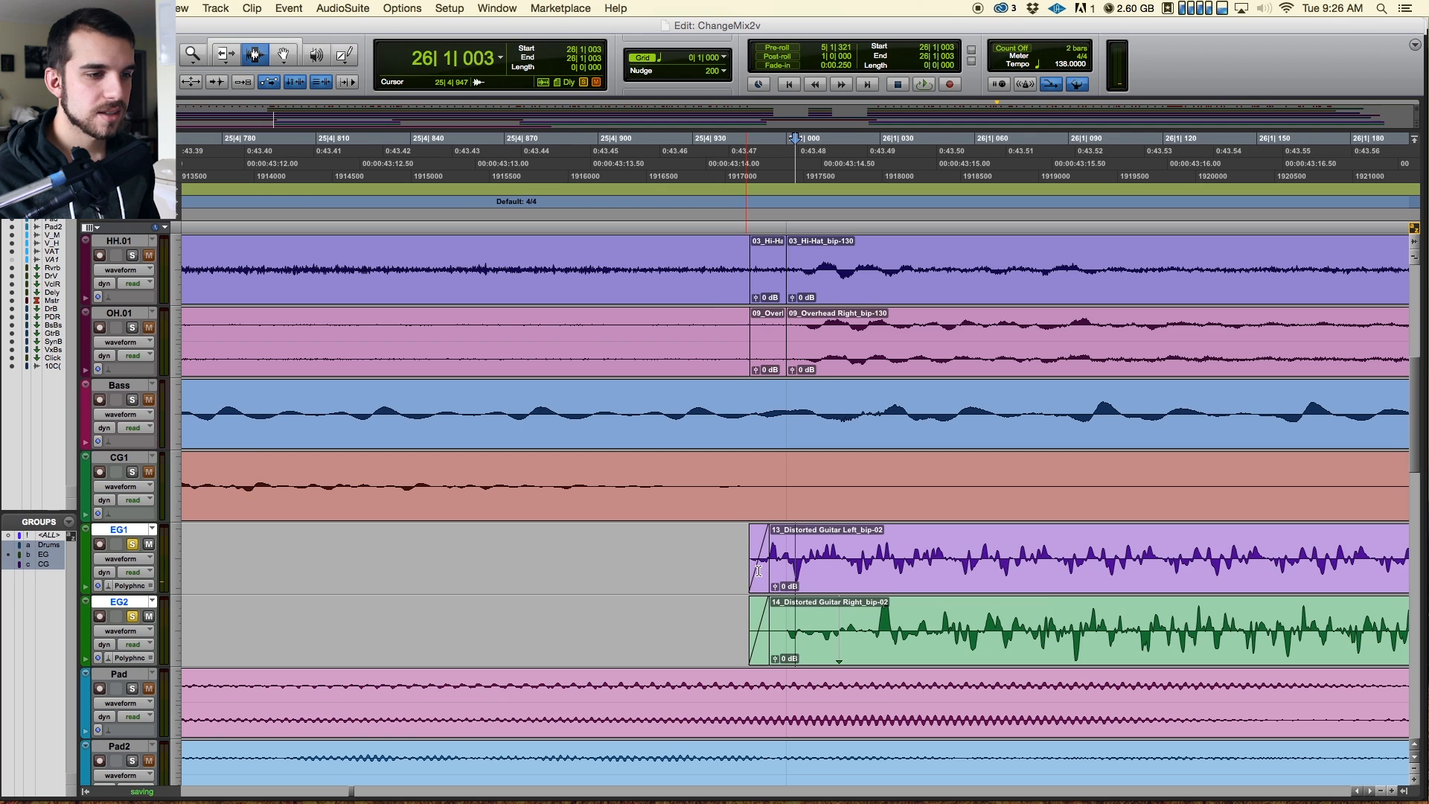
pyautogui.click(759, 570)
pyautogui.press('t')
pyautogui.press('t')
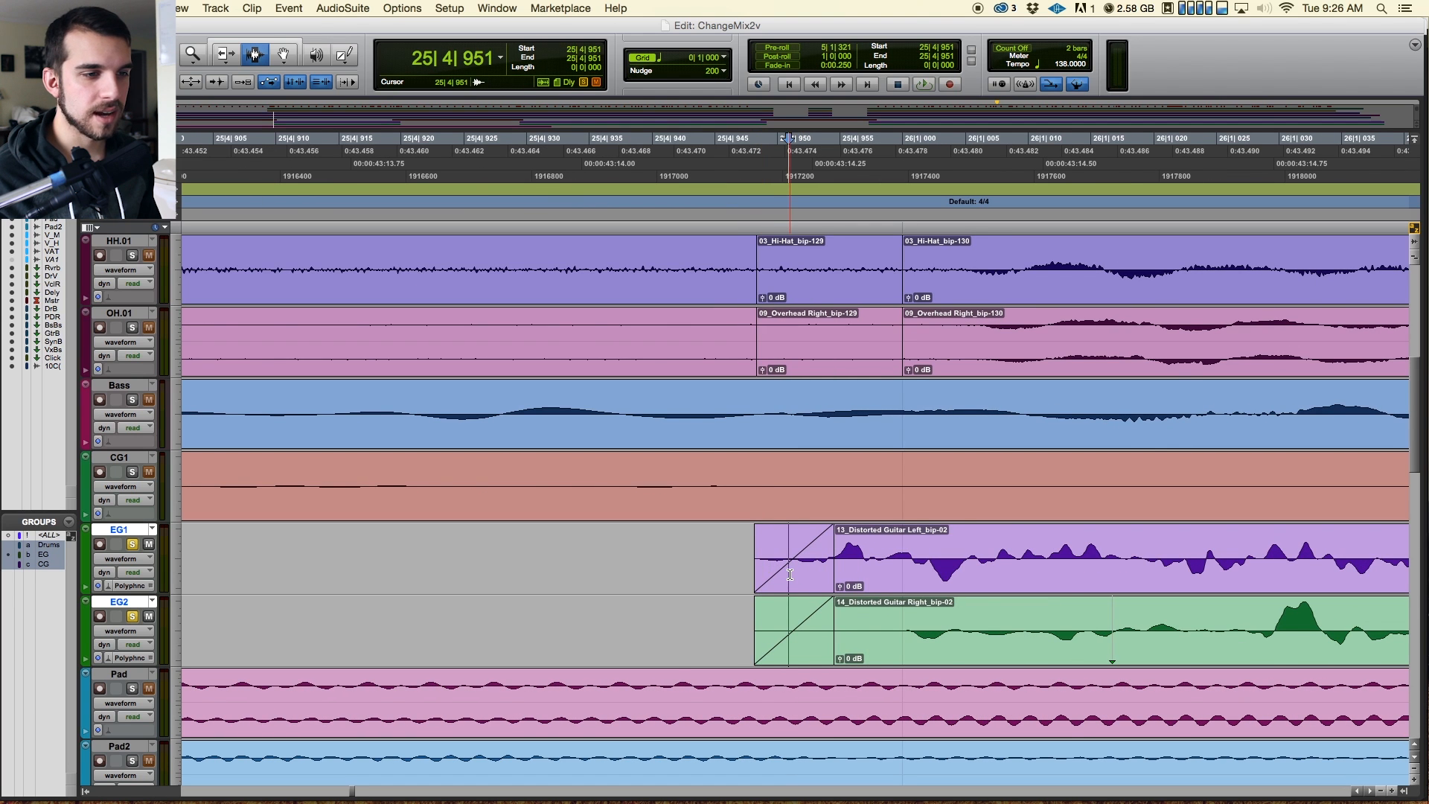
# Step: Try trimming the start of the EG1 and EG2 distorted guitar clips earlier, and undo the trim
pyautogui.press('r')
pyautogui.press('r')
pyautogui.press('F6')
pyautogui.moveTo(804, 572); pyautogui.dragTo(679, 577)
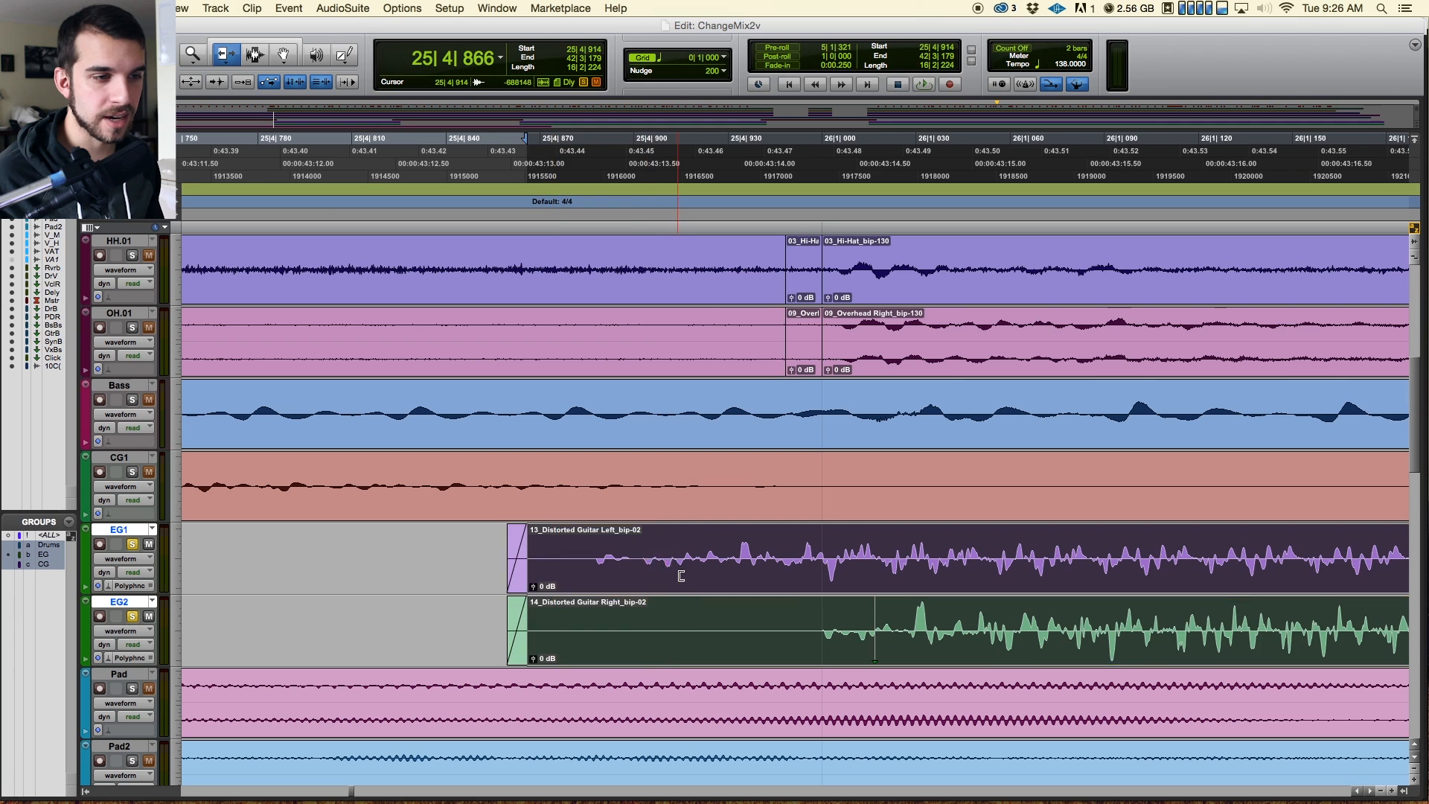
pyautogui.press('super+z')
pyautogui.press('super+z')
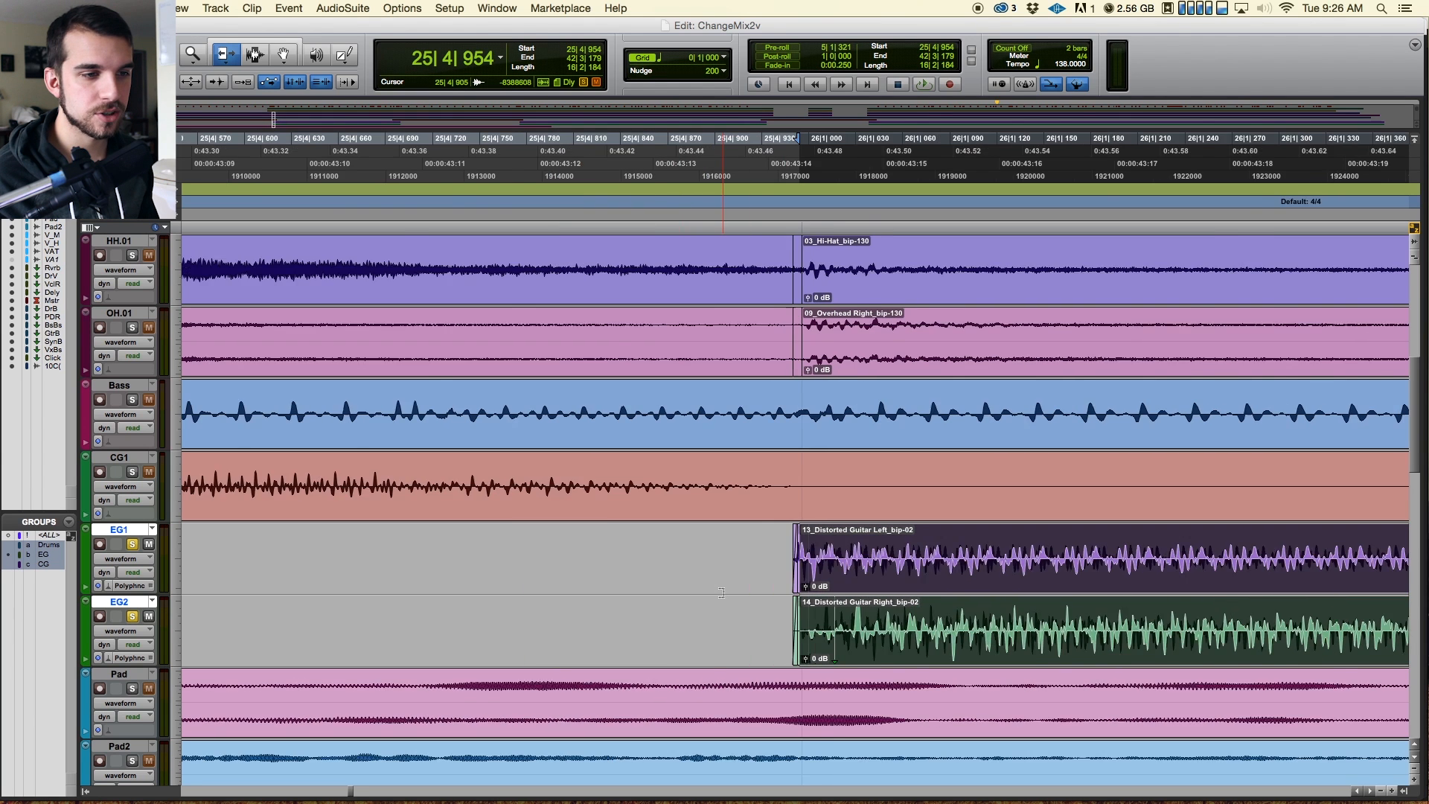
# Step: Switch back to the Selector tool, place the cursor before the distorted guitar clips and clear the solo on EG1 and EG2
pyautogui.press('r')
pyautogui.press('r')
pyautogui.press('r')
pyautogui.press('F7')
pyautogui.click(625, 575)
pyautogui.click(133, 544)
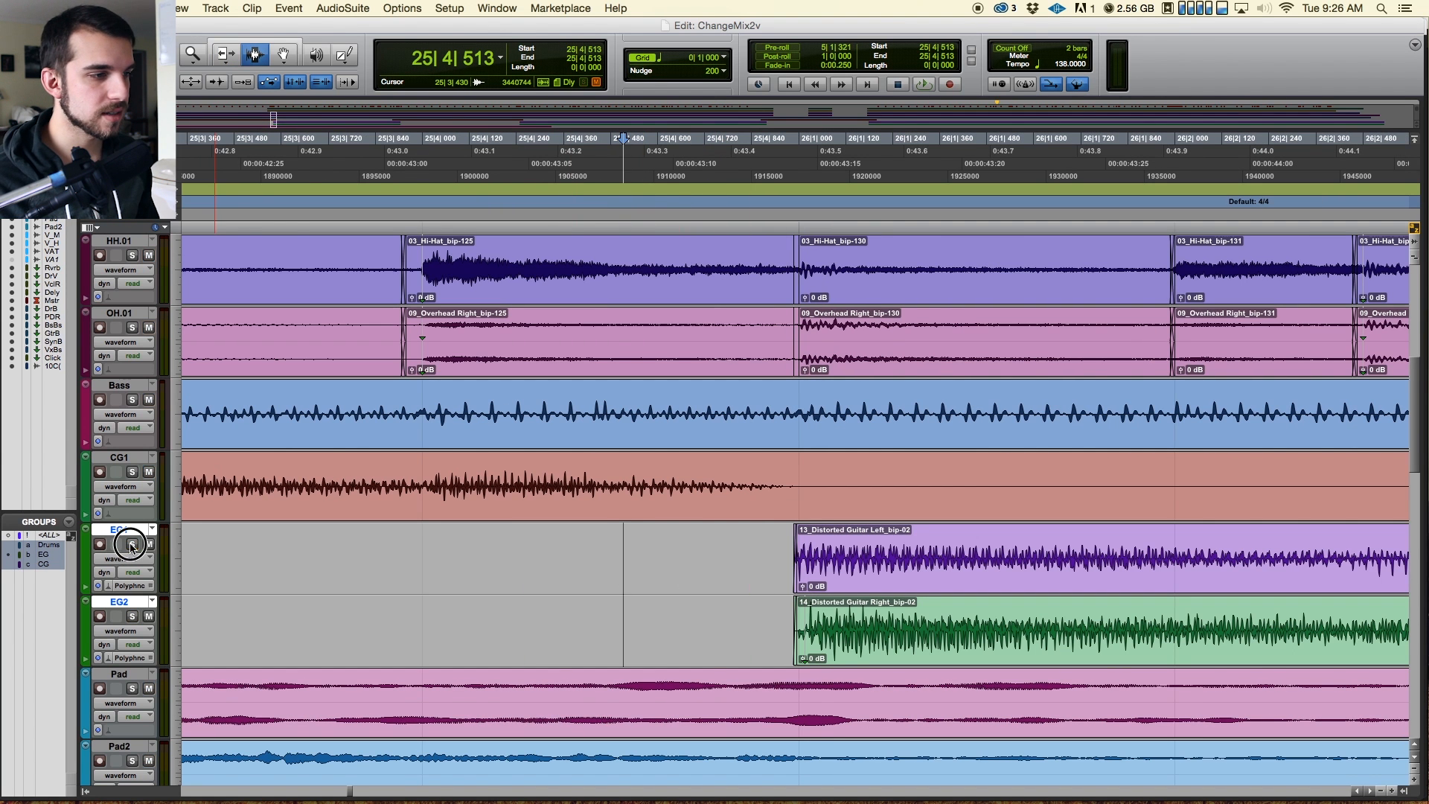
# Step: Play the full mix from 25|3|510 through the entry of the distorted guitars and stop playback
pyautogui.click(246, 562)
pyautogui.press('space')
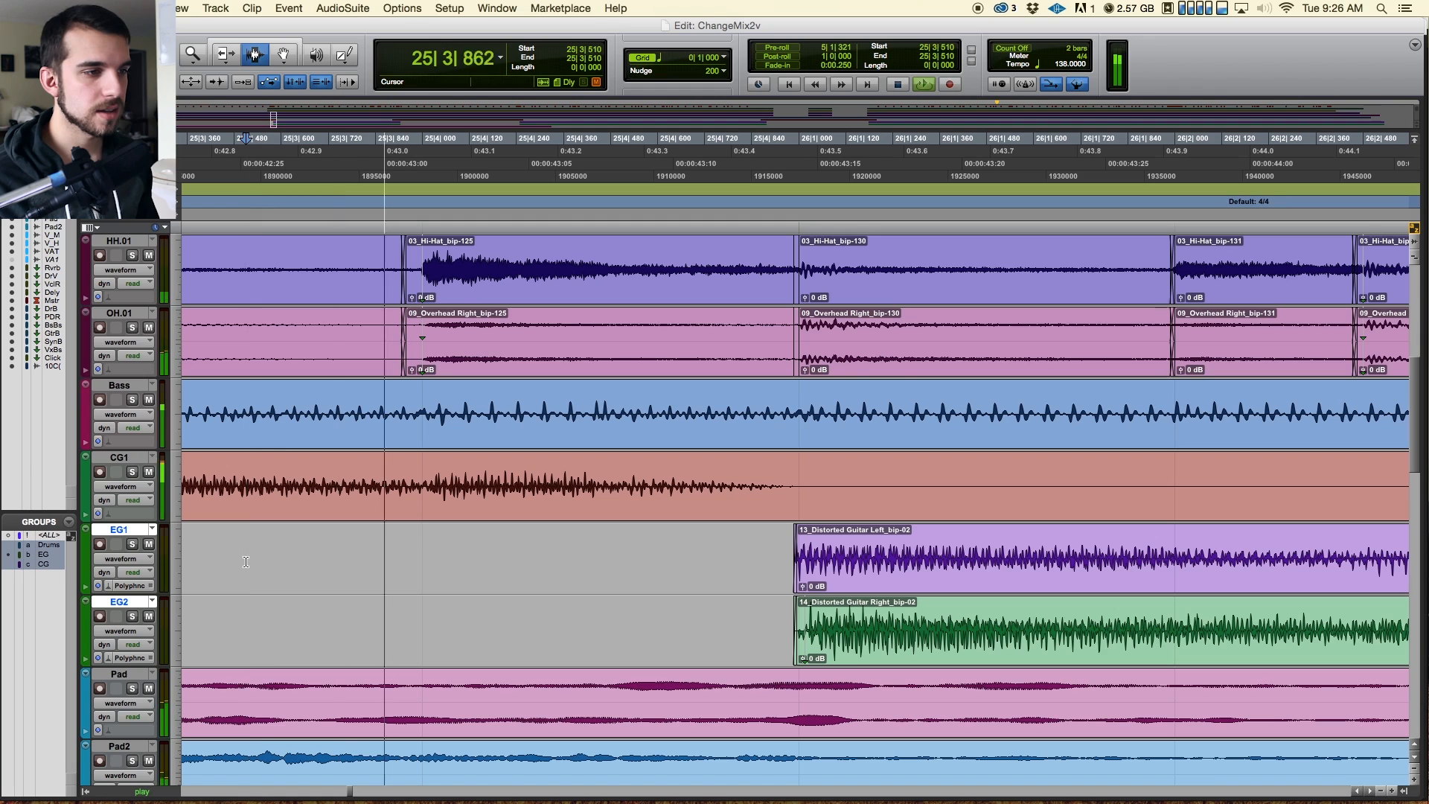
pyautogui.press('space')
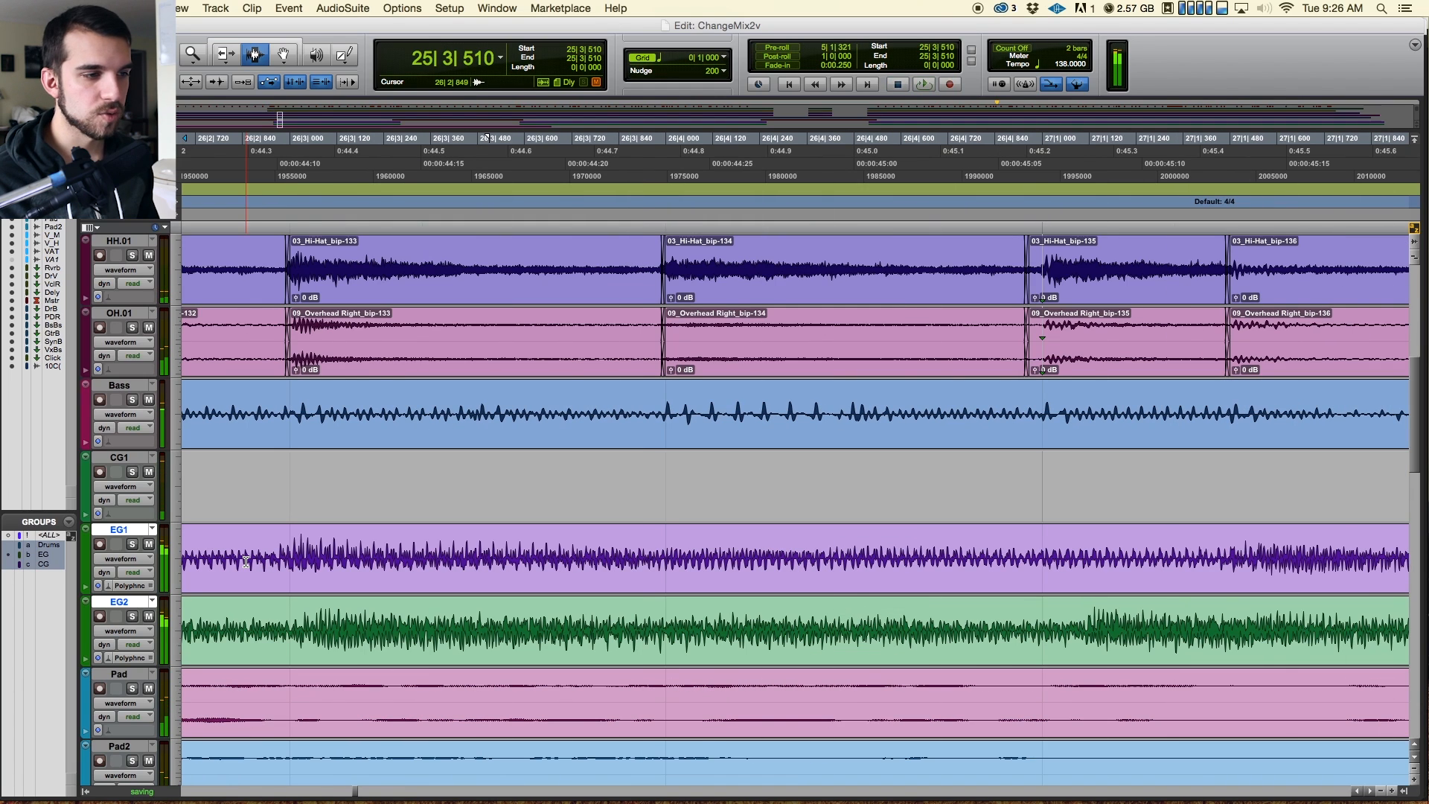
# Step: Place the cursor at 26|2|068 and look over the drum tracks around the distorted guitar entry
pyautogui.click(368, 548)
pyautogui.press('r')
pyautogui.press('r')
pyautogui.press('r')
pyautogui.press('r')
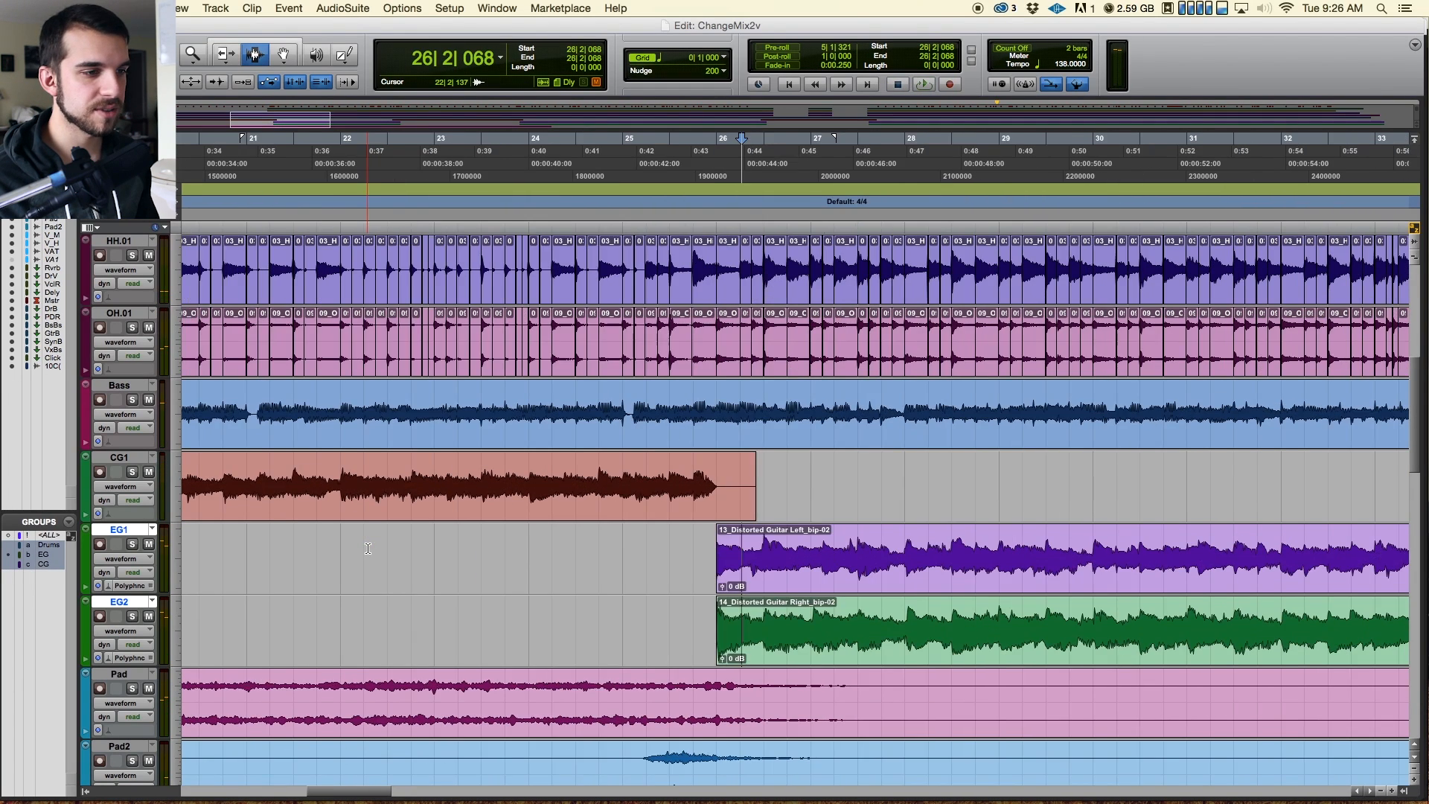
pyautogui.scroll(4, 563, 516)
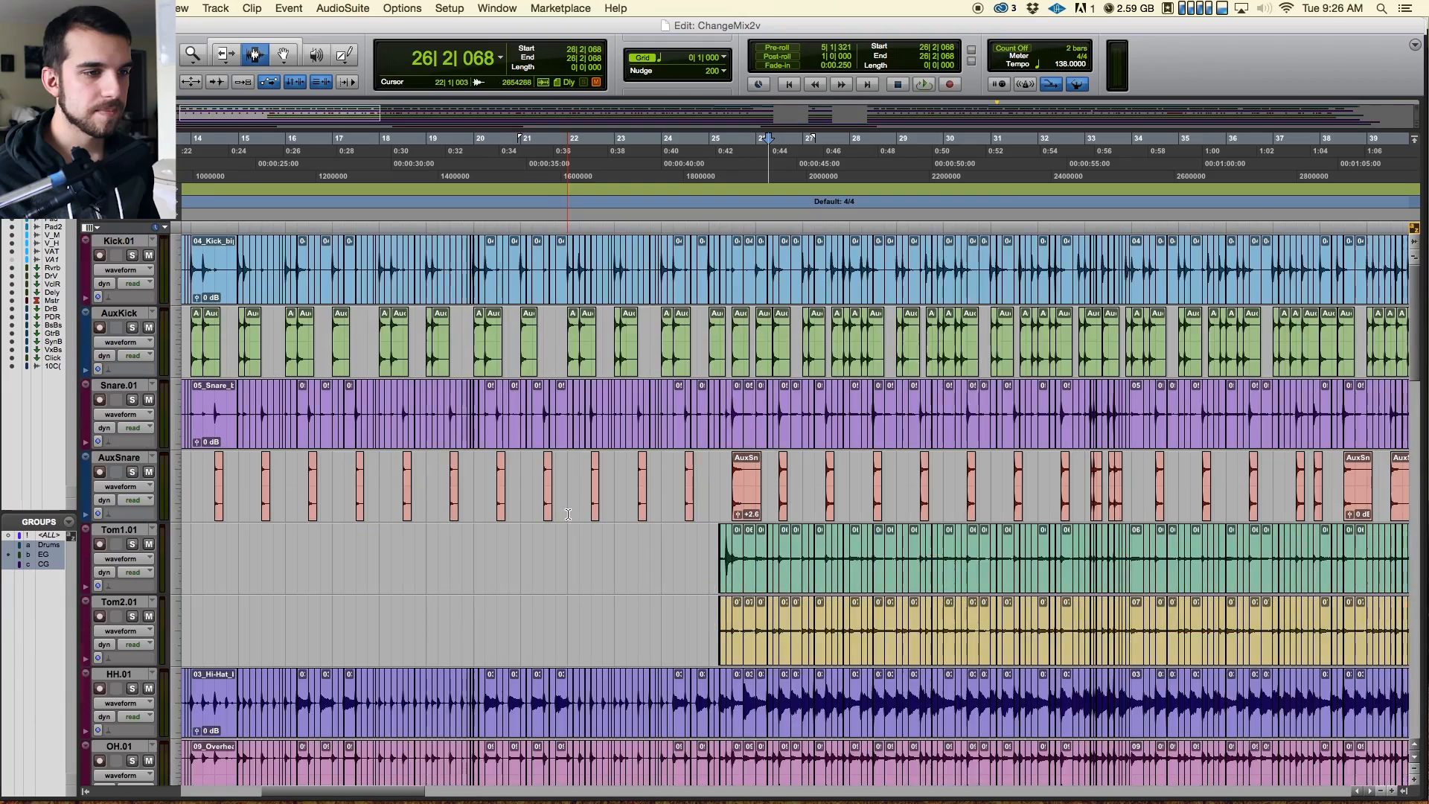
pyautogui.scroll(2, 570, 511)
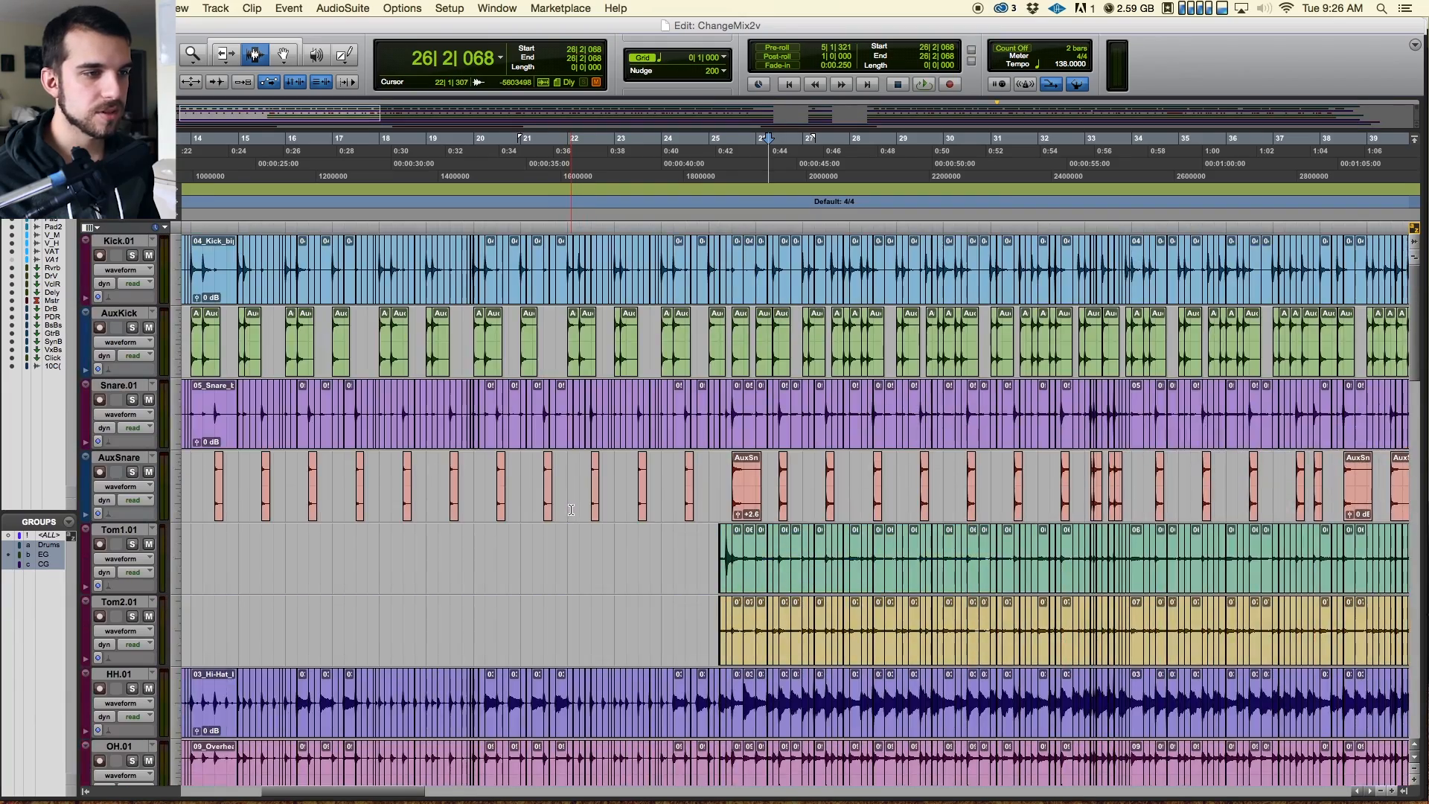
pyautogui.hscroll(10, 571, 509)
pyautogui.hscroll(-9, 574, 512)
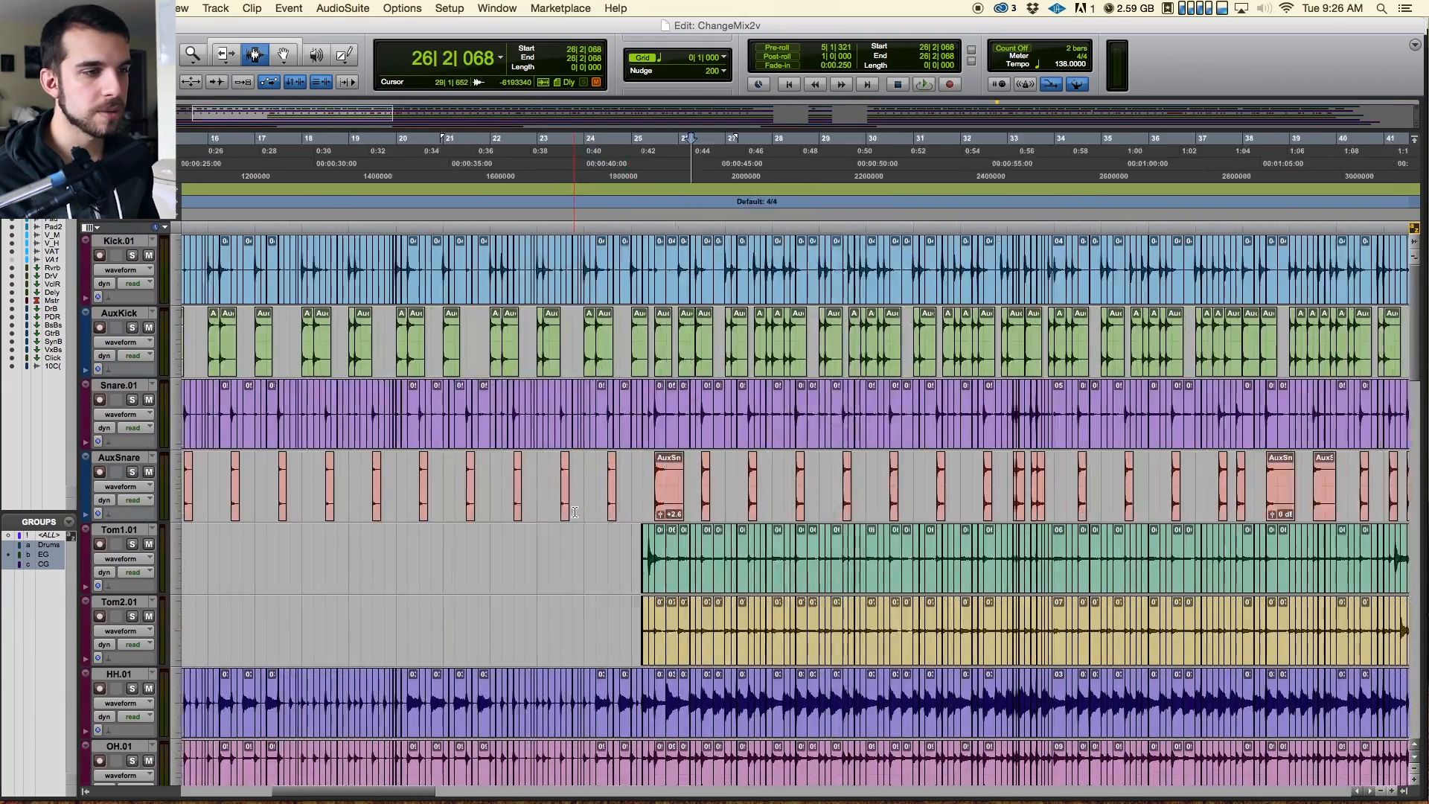
# Step: Look over the drum tracks along the song and place the cursor at 9|4|492, just before the drums enter
pyautogui.hscroll(-3, 575, 512)
pyautogui.hscroll(8, 574, 512)
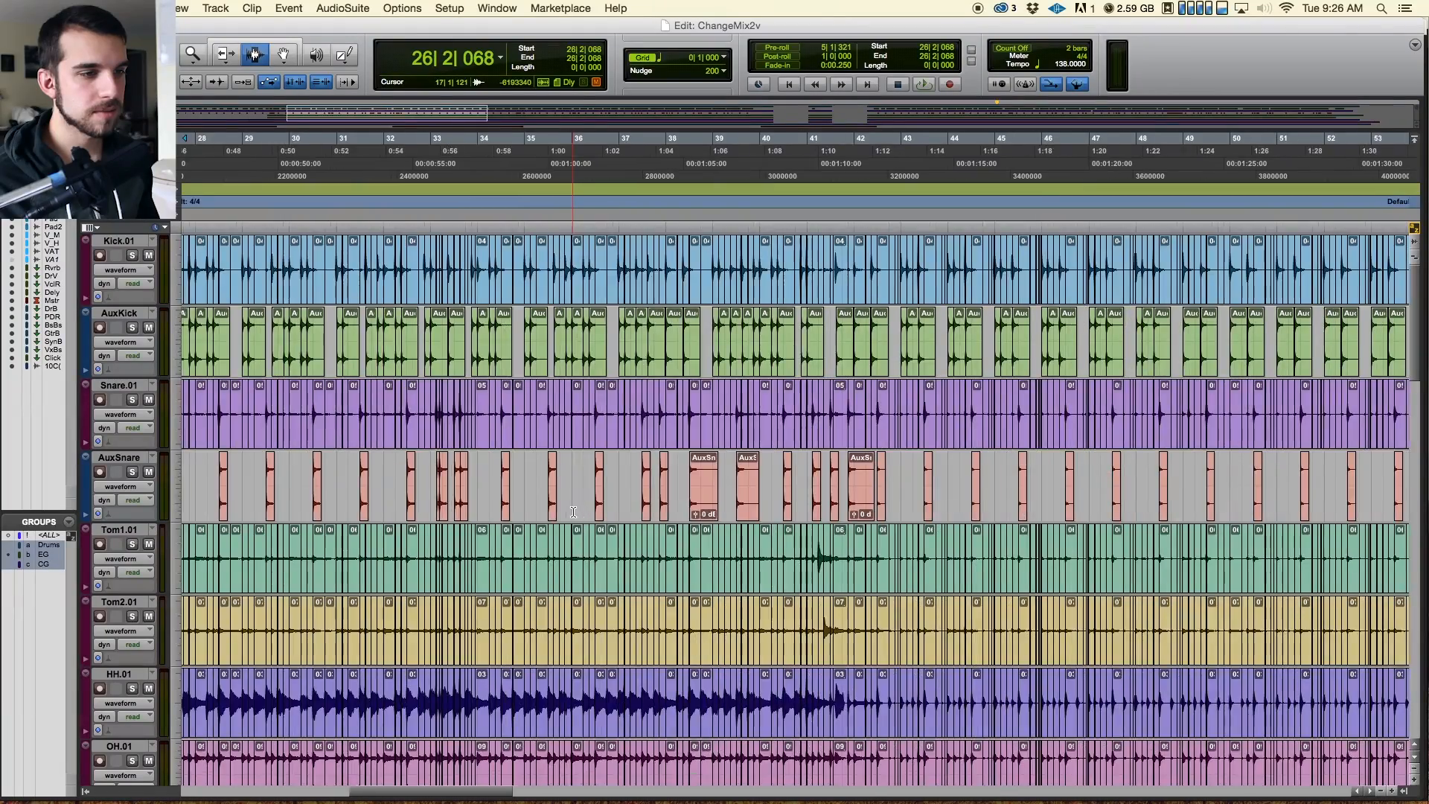
pyautogui.hscroll(15, 573, 512)
pyautogui.hscroll(12, 571, 509)
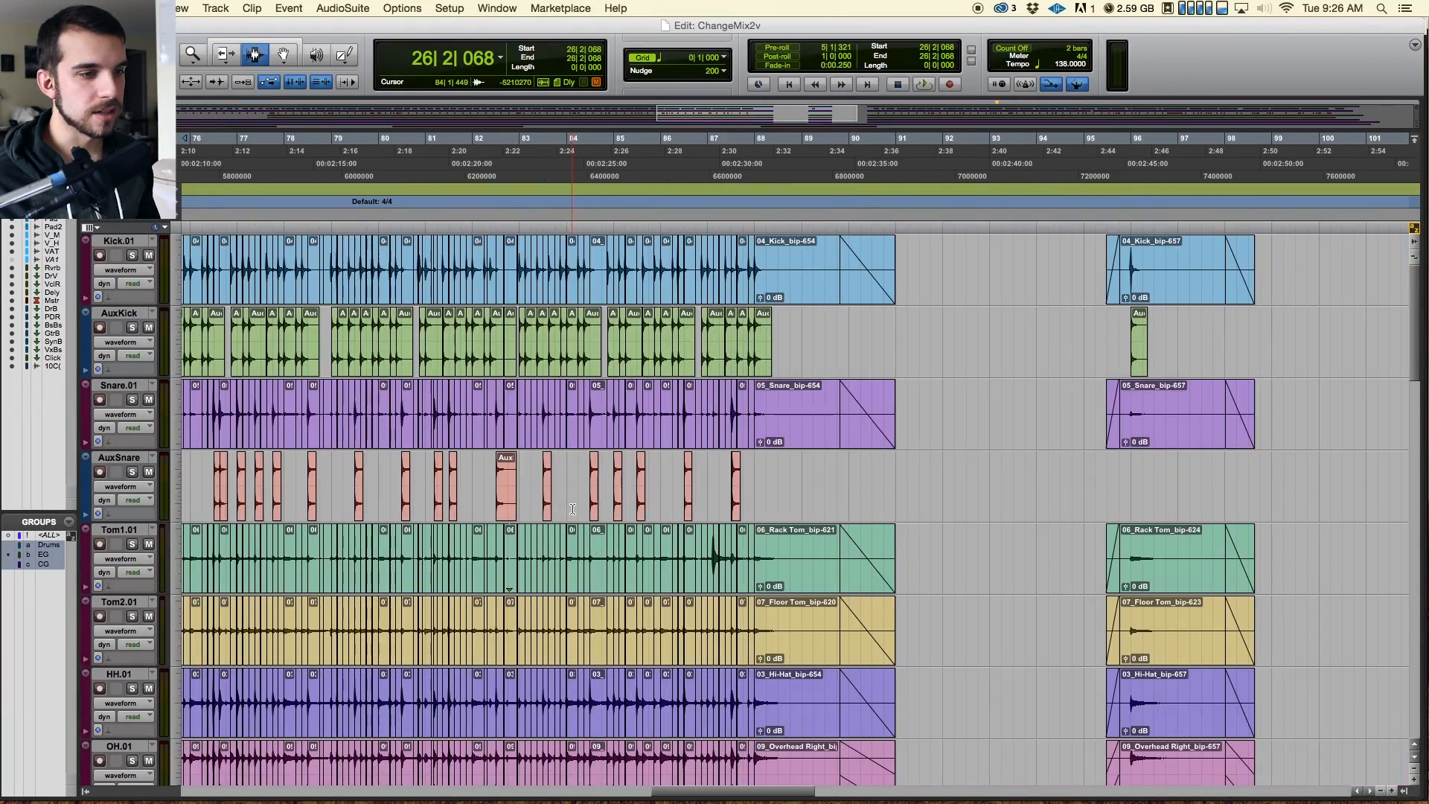
pyautogui.hscroll(-20, 572, 509)
pyautogui.hscroll(-20, 579, 510)
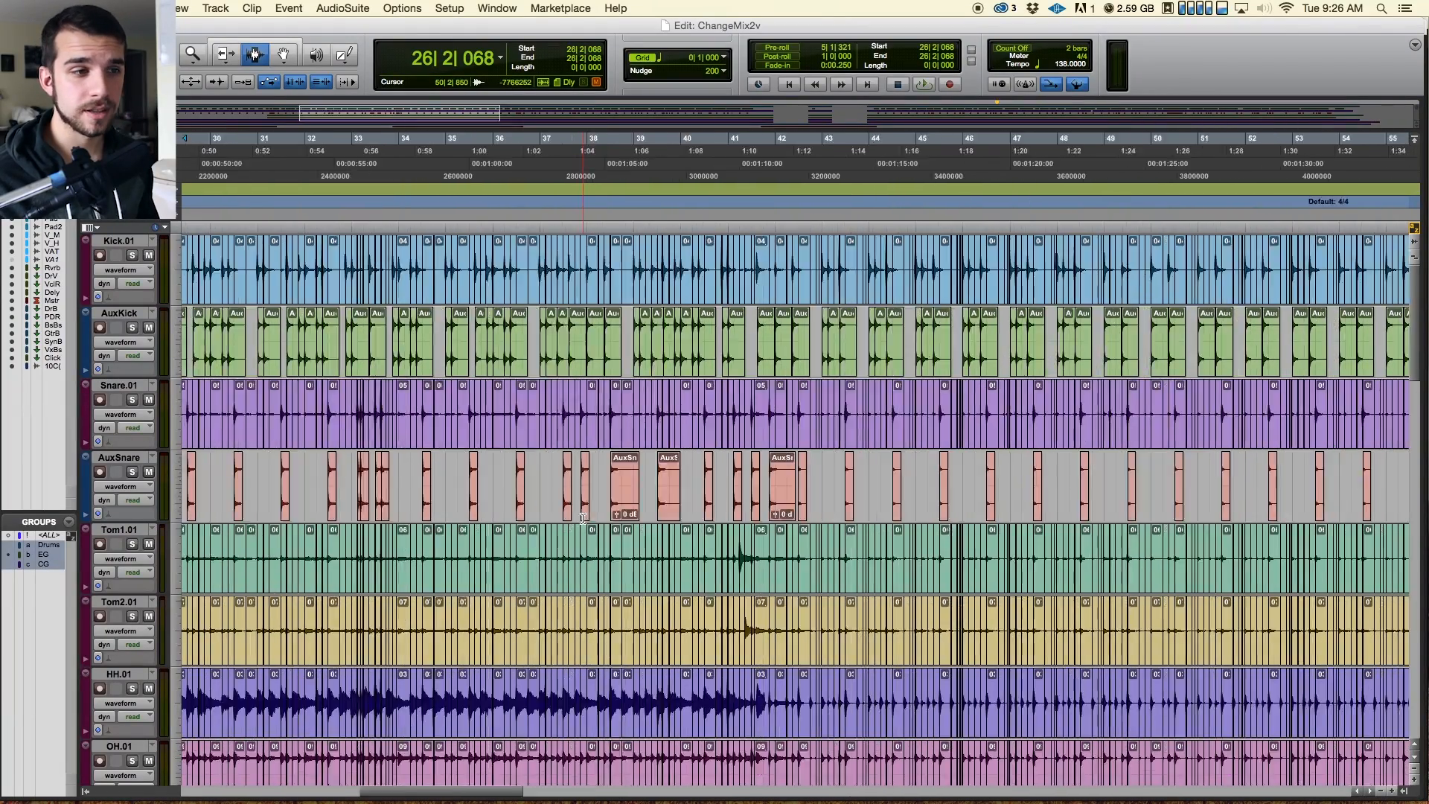
pyautogui.click(599, 164)
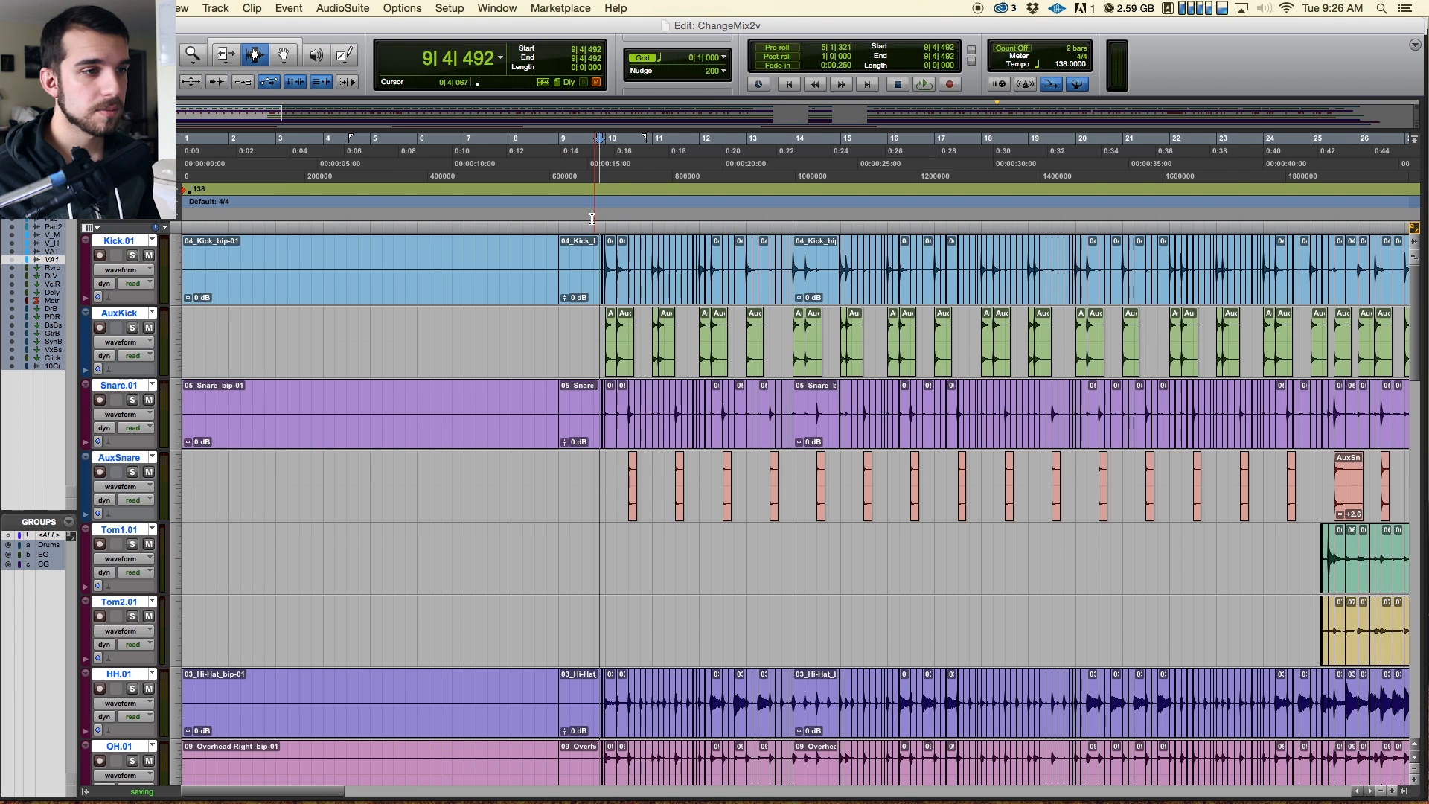
# Step: Examine the clip edits at the drum entry up close and place the cursor at 9|3|571
pyautogui.press('super+bracketright')
pyautogui.press('super+bracketright')
pyautogui.press('super+bracketright')
pyautogui.press('super+bracketright')
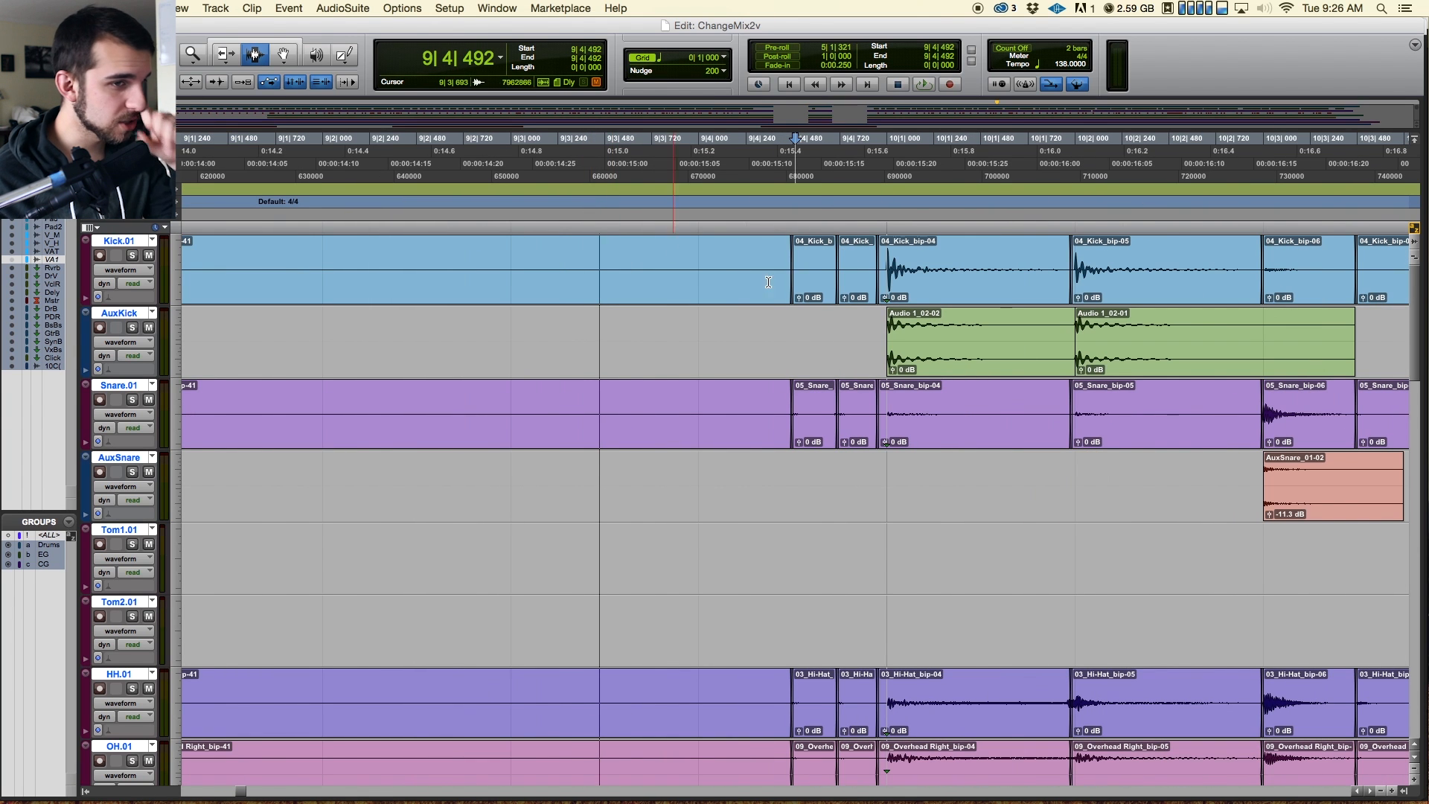
pyautogui.click(820, 296)
pyautogui.press('super+bracketleft')
pyautogui.press('super+bracketleft')
pyautogui.press('super+bracketleft')
pyautogui.click(760, 323)
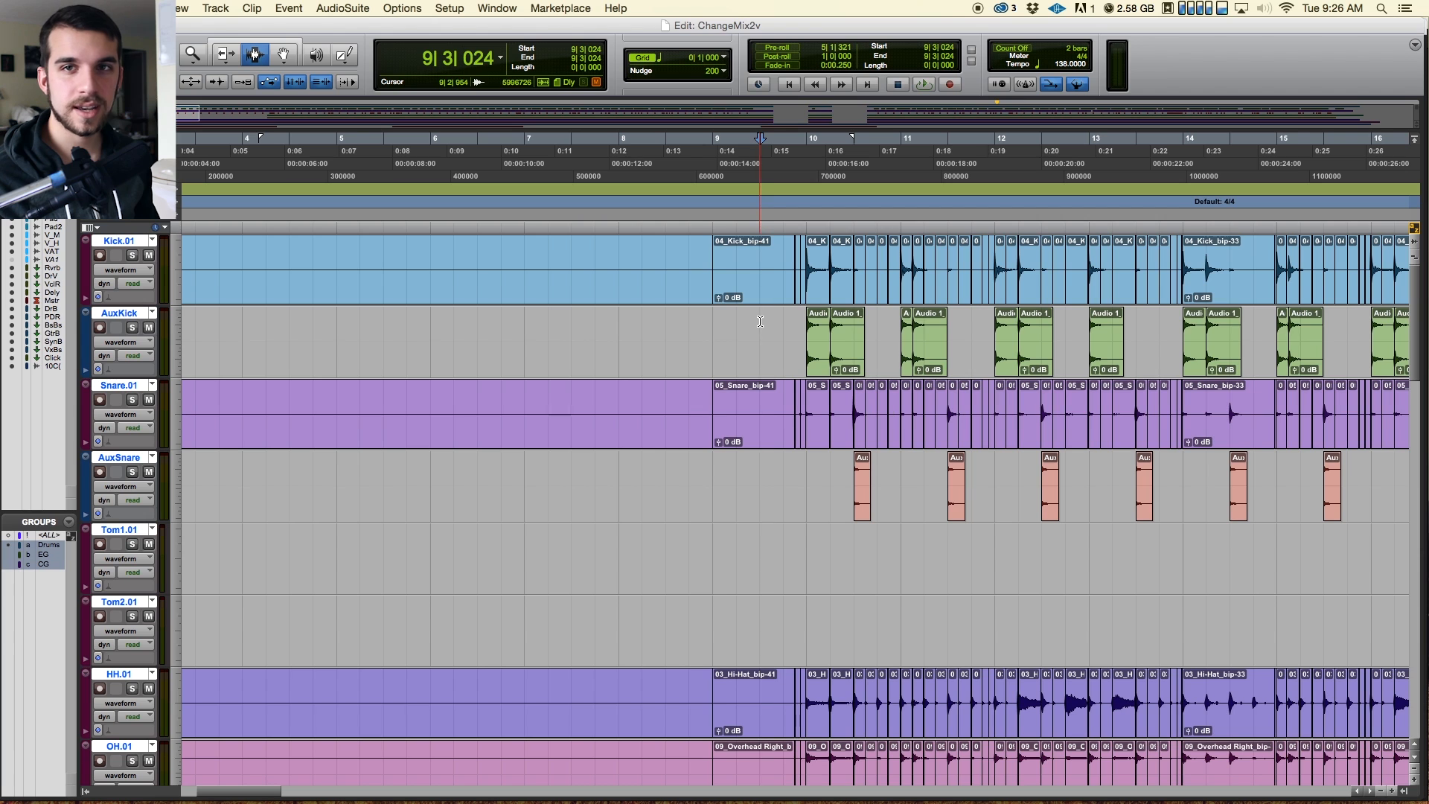
pyautogui.click(774, 332)
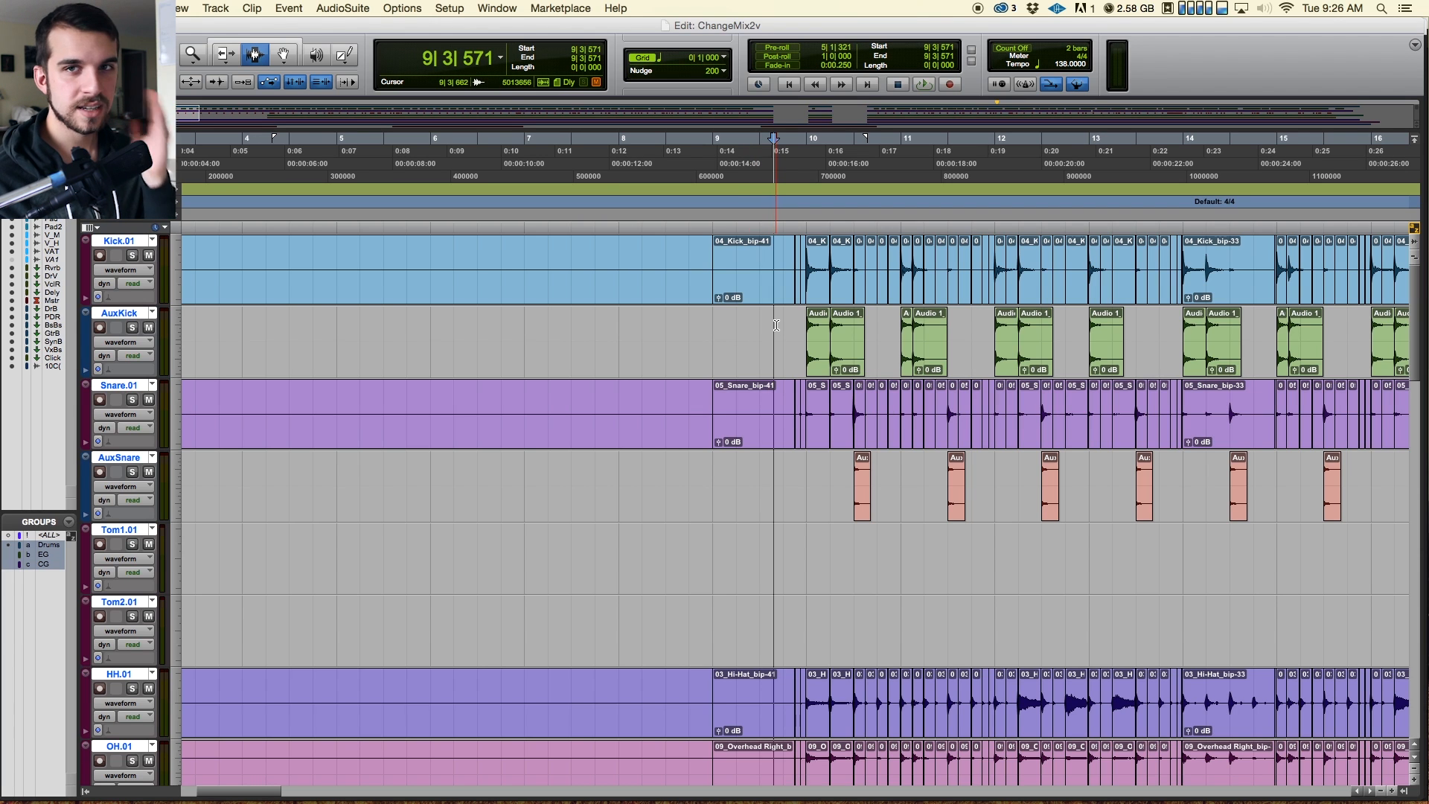
# Step: Place the cursor at 10|1|748, open Beat Detective to view its Edit Smoothing settings, and close it
pyautogui.scroll(-1, 802, 329)
pyautogui.scroll(1, 802, 329)
pyautogui.click(825, 329)
pyautogui.click(312, 6)
pyautogui.moveTo(289, 8)
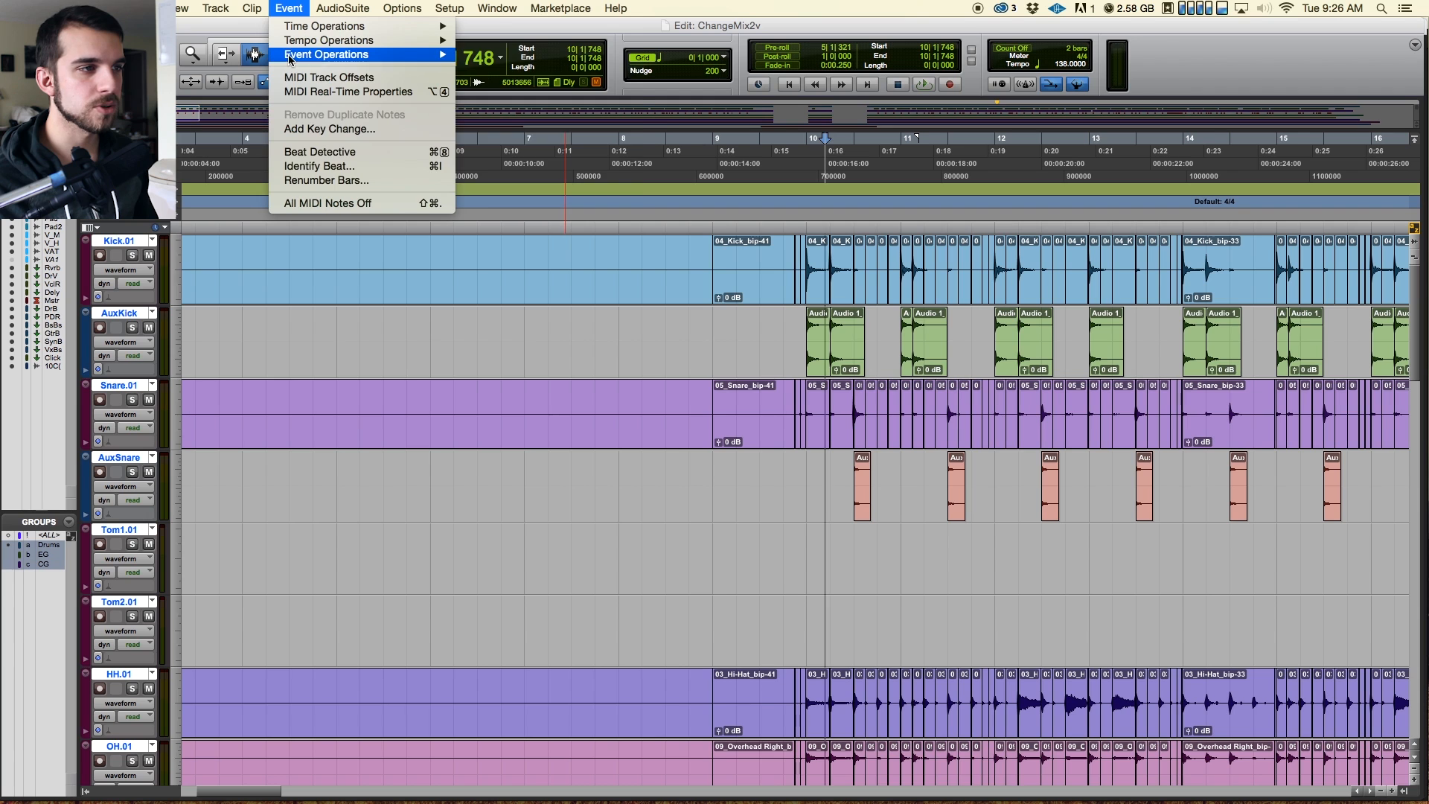
pyautogui.click(328, 153)
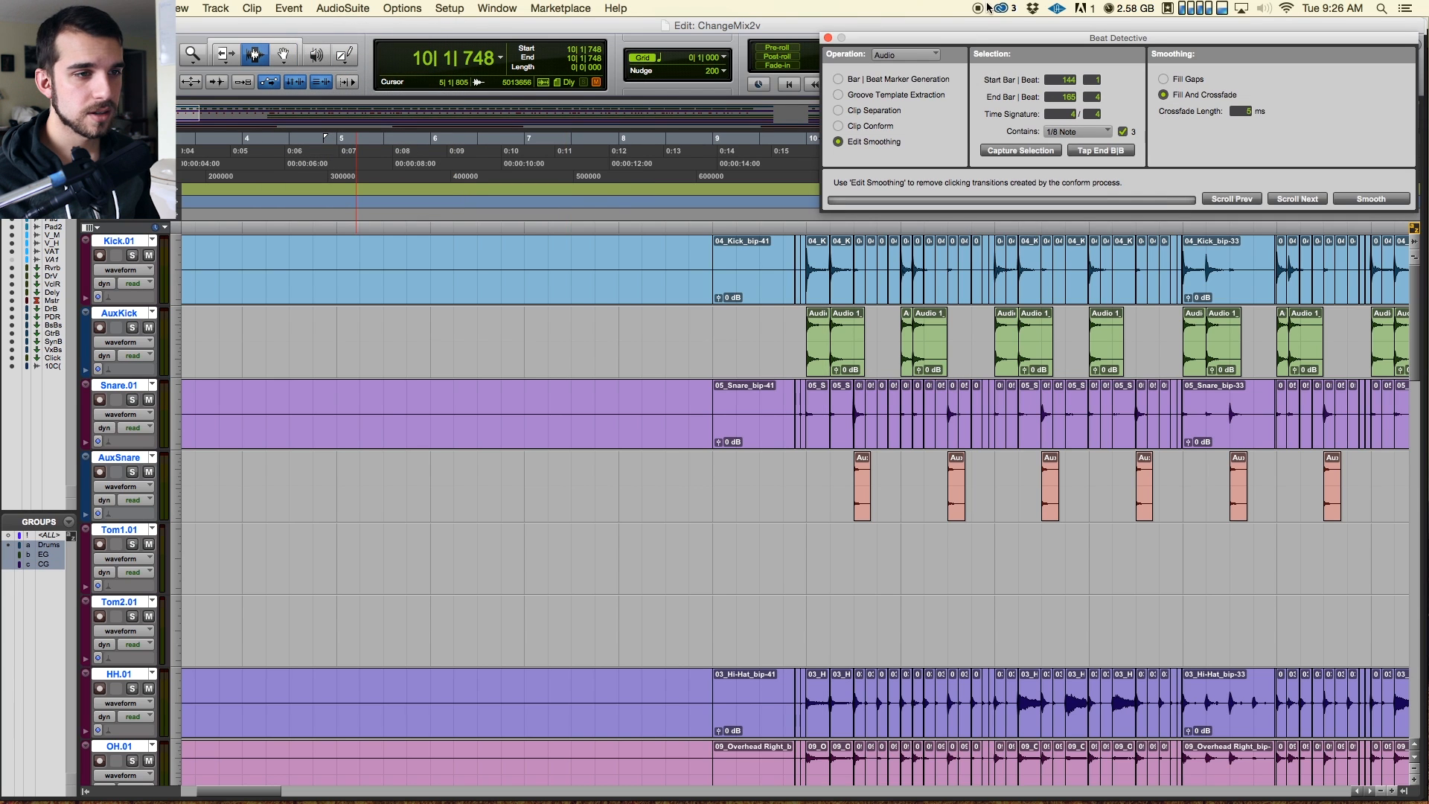
pyautogui.moveTo(976, 25); pyautogui.dragTo(700, 24)
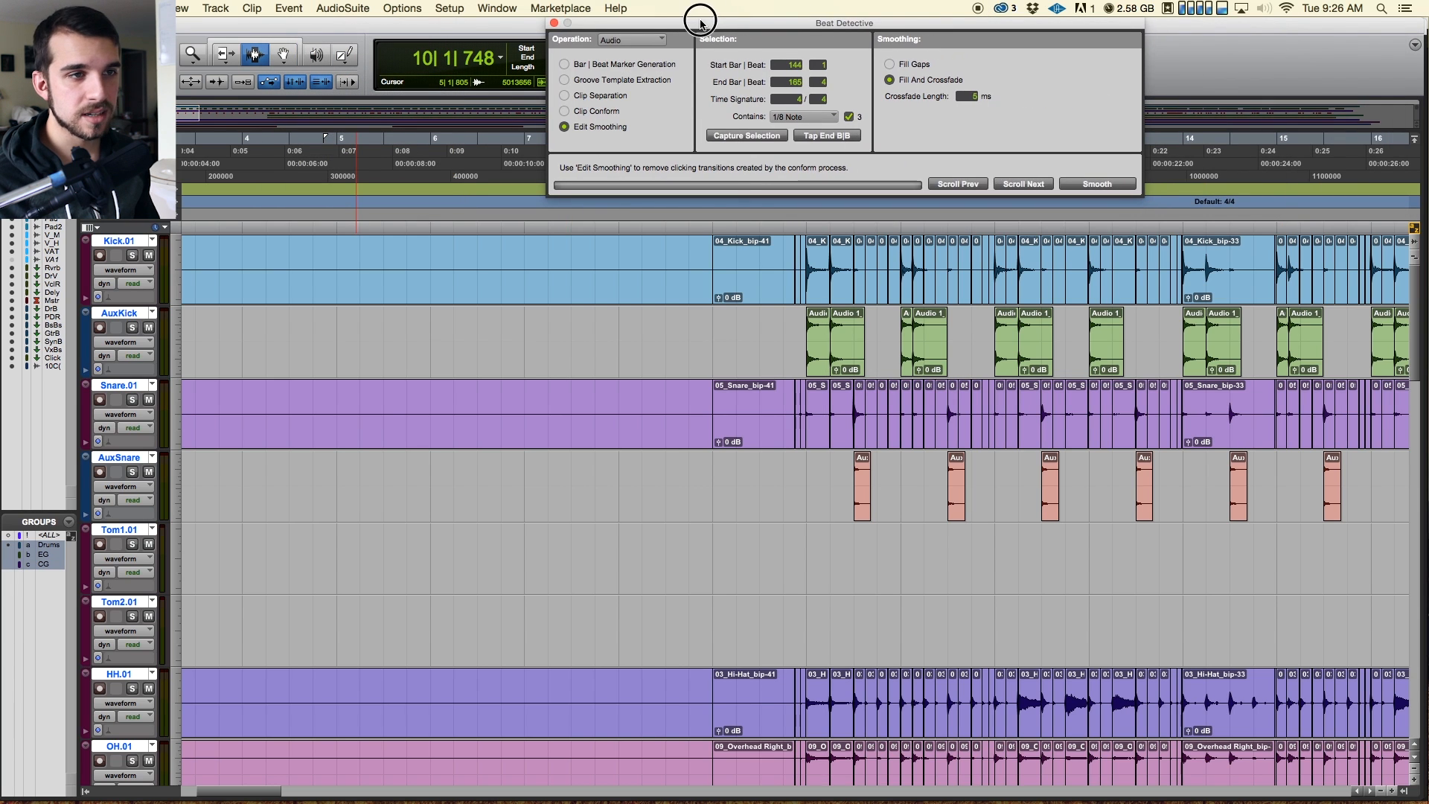
pyautogui.click(554, 23)
# Step: Place the cursor at 9|2|468 before the drum entry and solo all the drum tracks
pyautogui.click(795, 264)
pyautogui.click(791, 267)
pyautogui.click(748, 288)
pyautogui.hotkey('shift', 's')
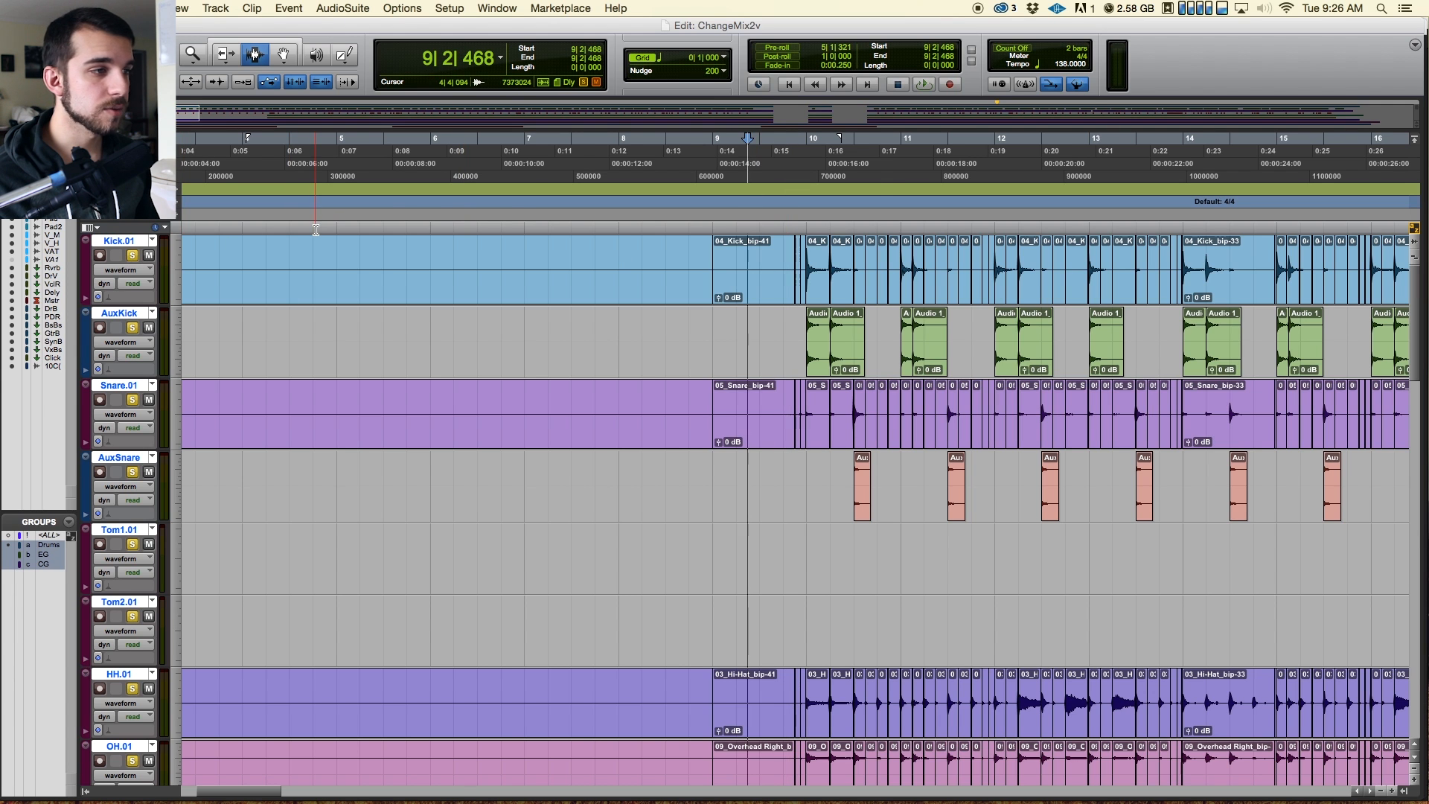
# Step: Look over the bus channels in the Mix window and return to the drum channels
pyautogui.press('super+equal')
pyautogui.hscroll(6, 637, 538)
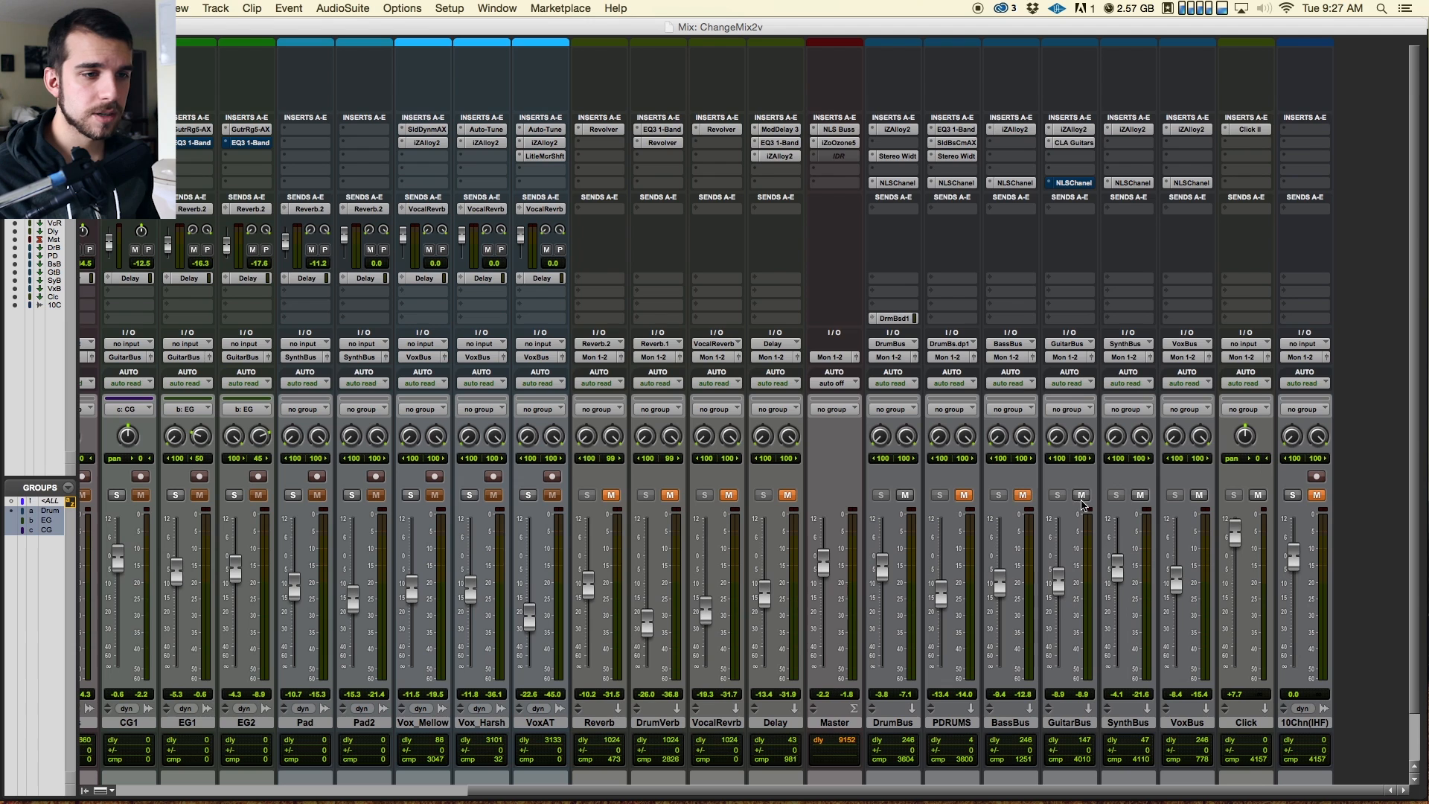
pyautogui.moveTo(1144, 502); pyautogui.dragTo(1193, 500)
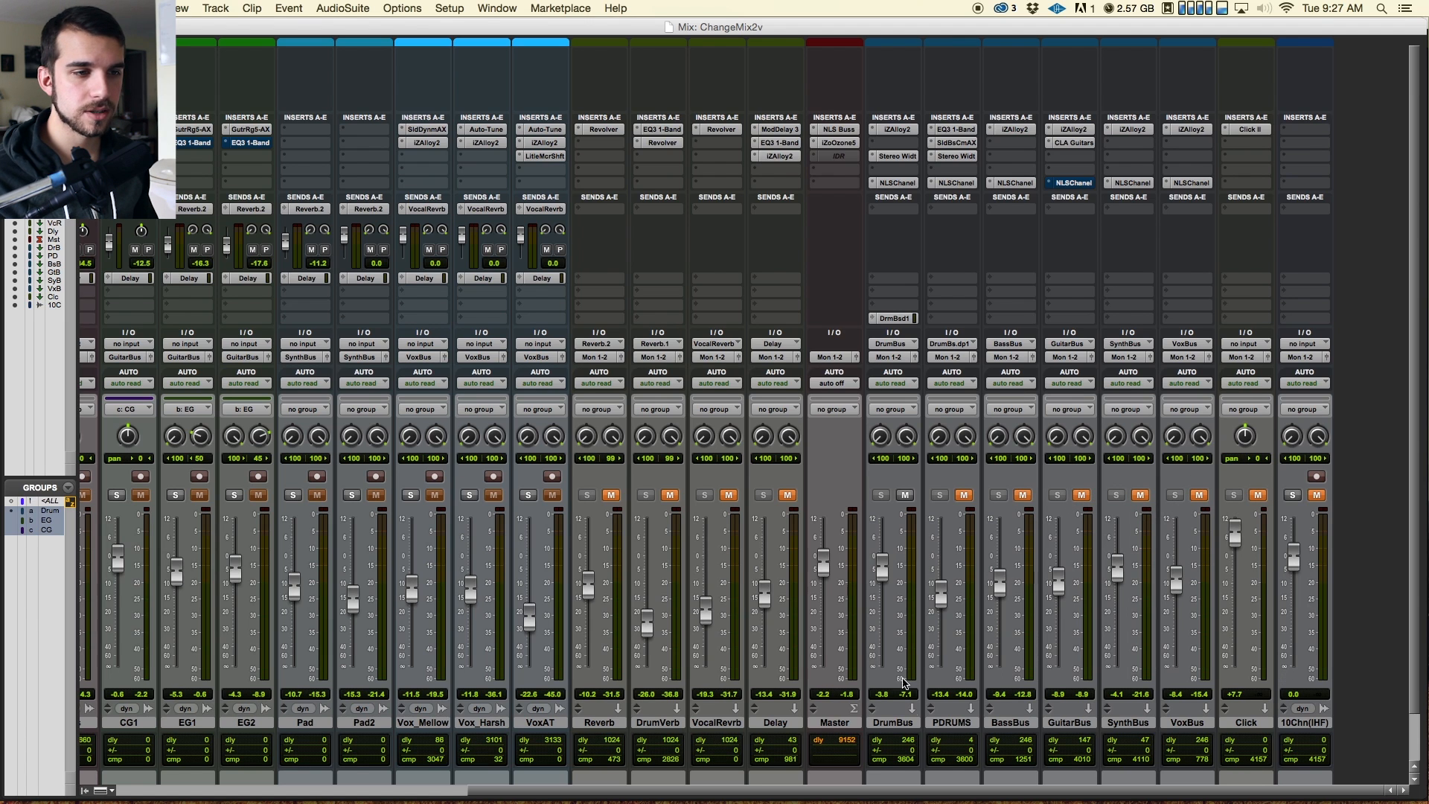
pyautogui.scroll(-3, 908, 663)
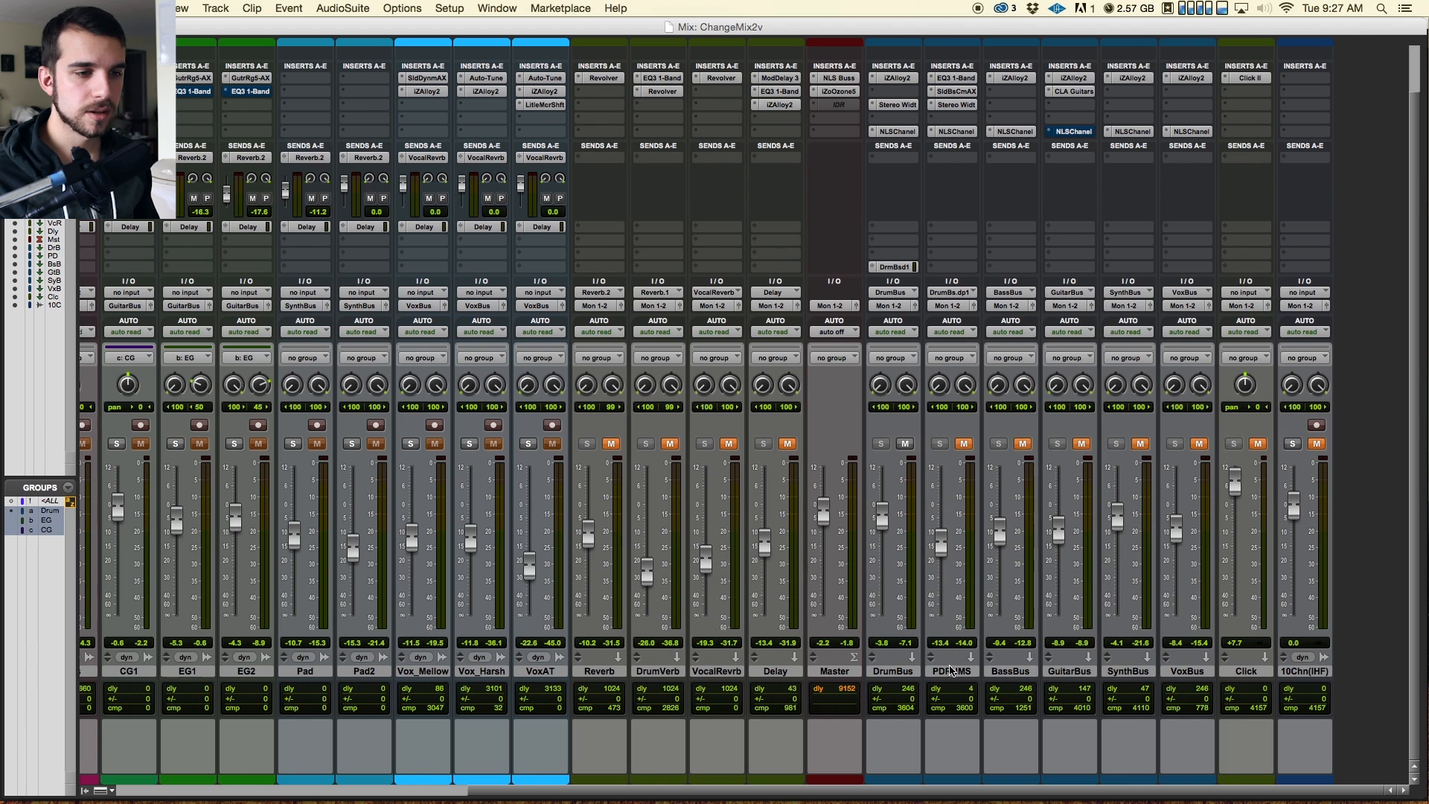
pyautogui.hscroll(-10, 949, 666)
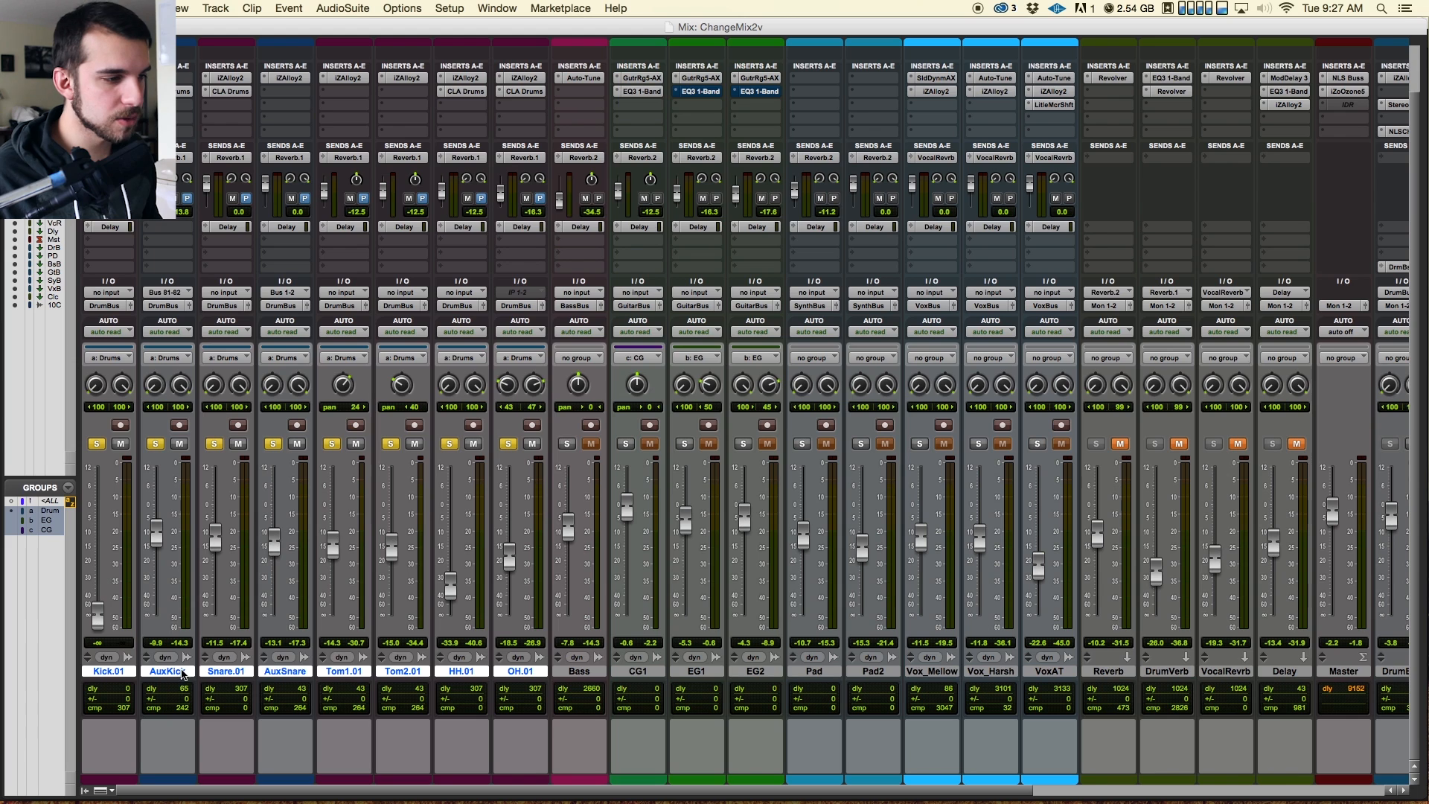
# Step: Deselect the drum tracks, raise the Kick.01 fader to about -6.8 dB and pull the AuxKick and AuxSnare faders down to -∞
pyautogui.keyDown('alt'); pyautogui.click(183, 672); pyautogui.keyUp('alt')
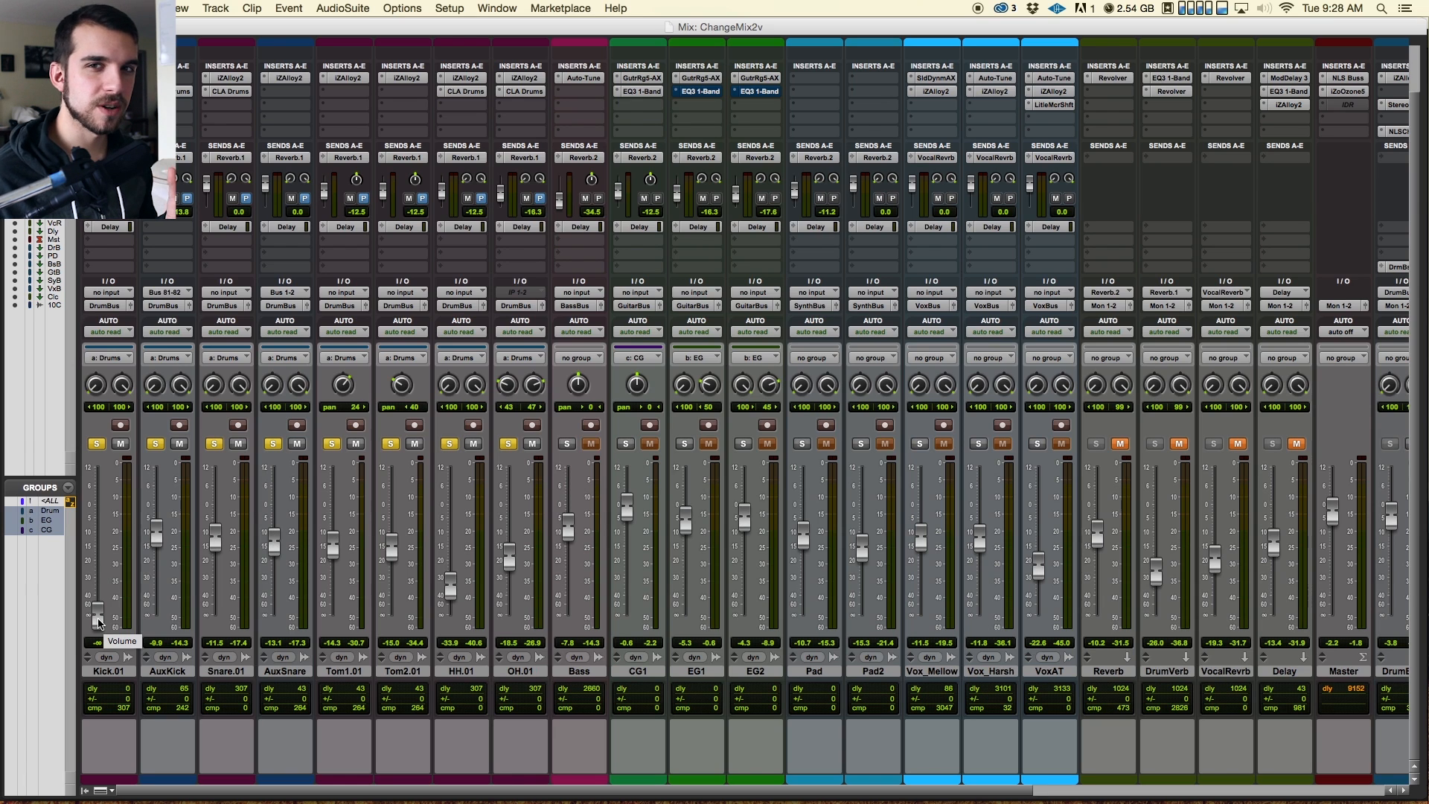
pyautogui.moveTo(99, 622); pyautogui.dragTo(171, 666)
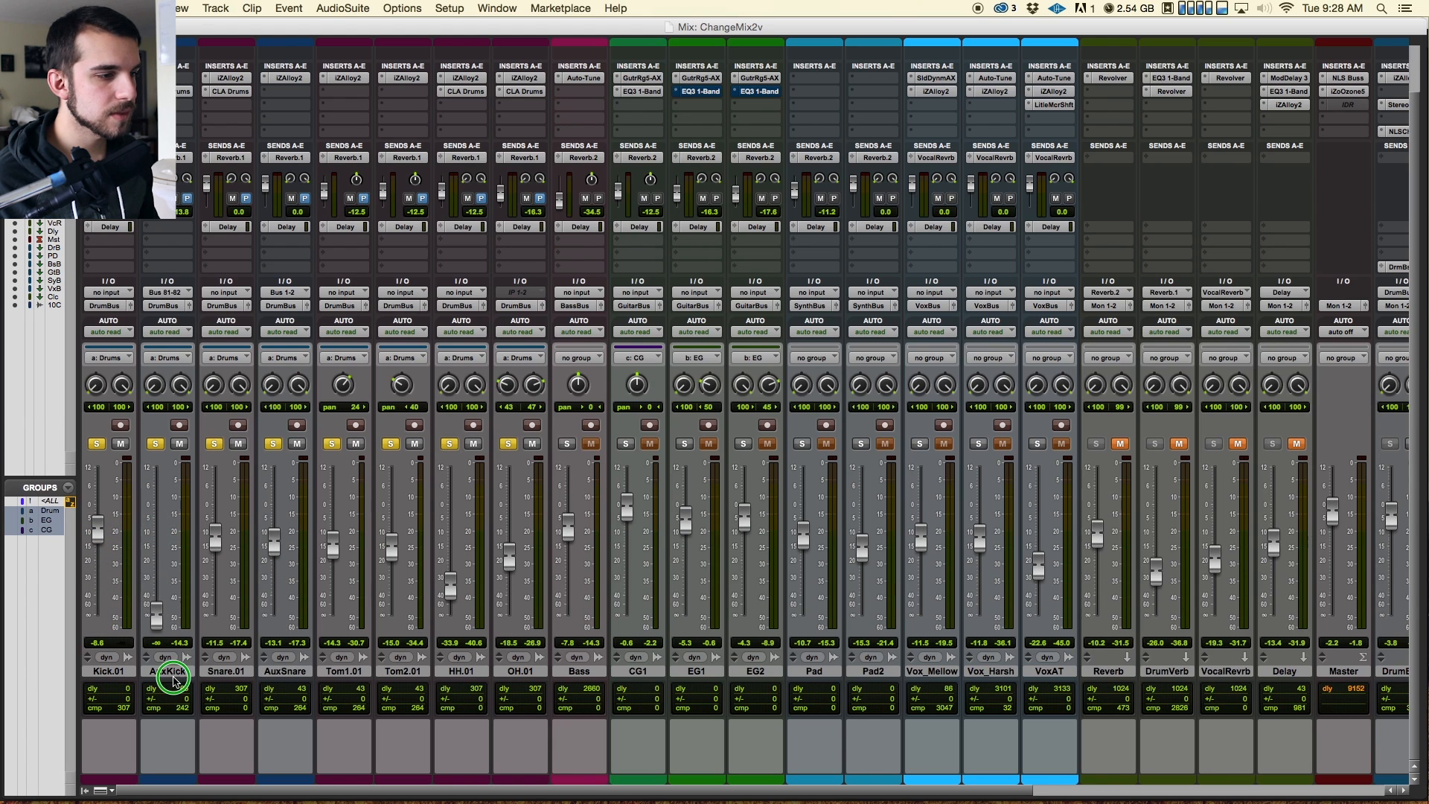
pyautogui.moveTo(274, 542); pyautogui.dragTo(283, 612)
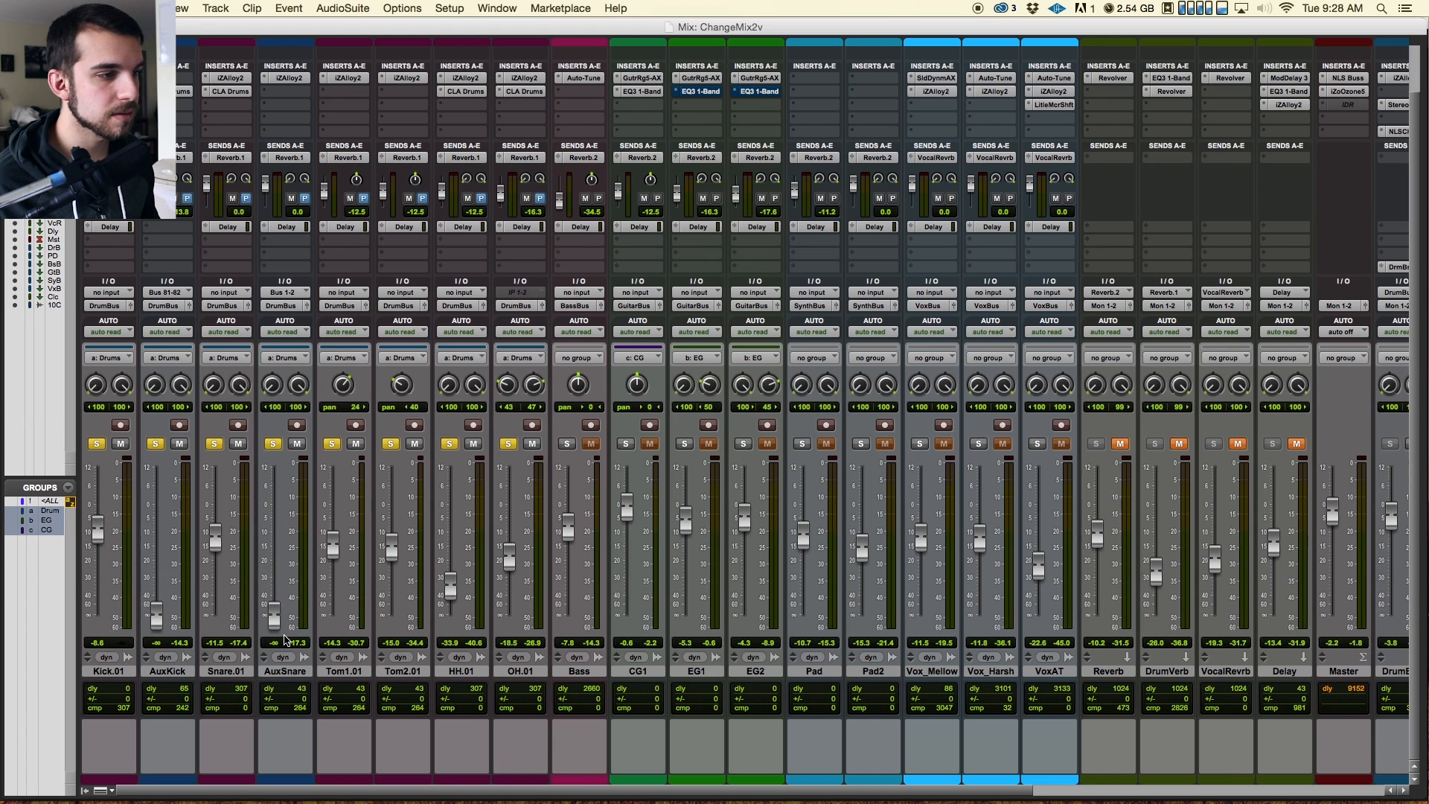
# Step: Play the soloed drums from 9|2|468, following playback in the Edit window, and return to the mixer
pyautogui.press('space')
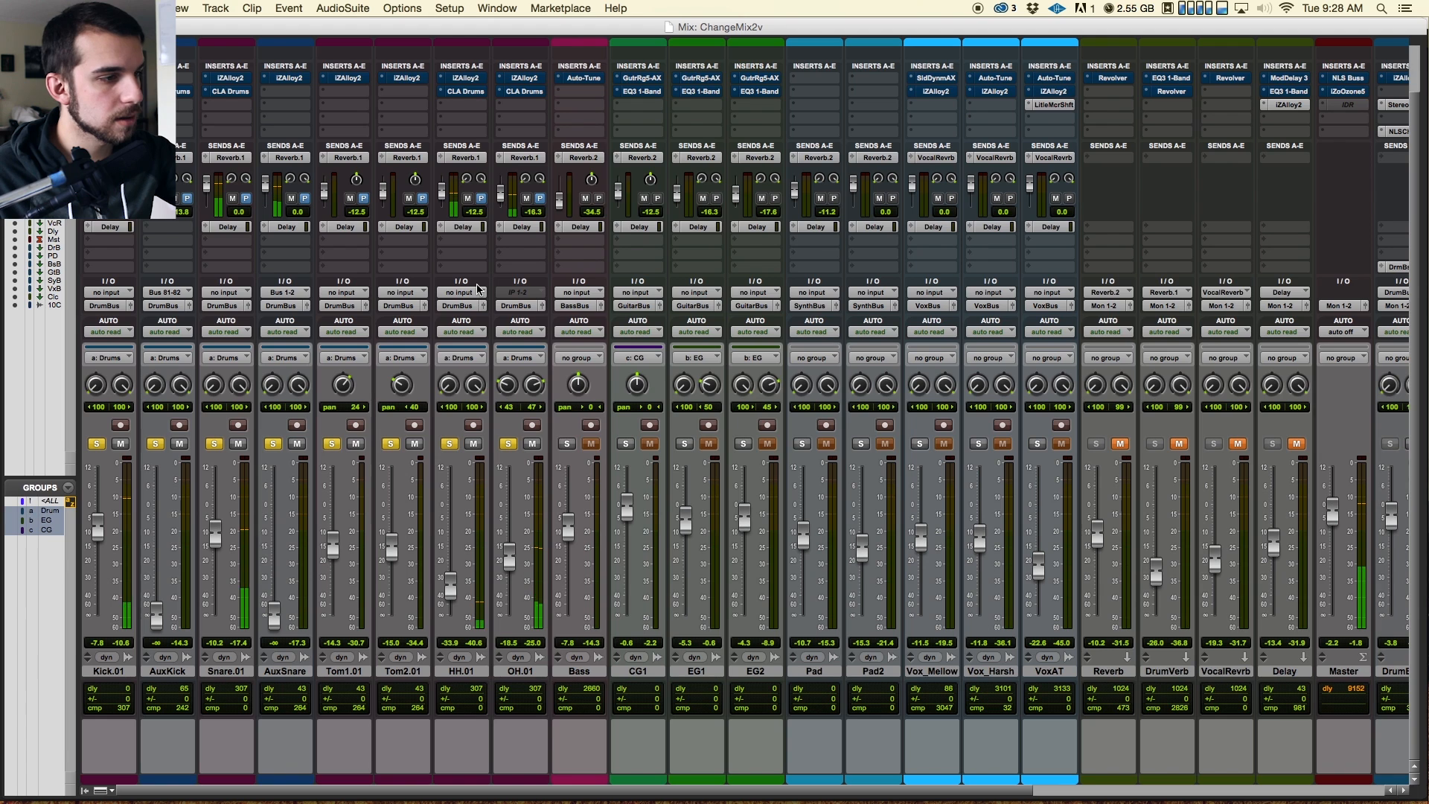
pyautogui.press('super+equal')
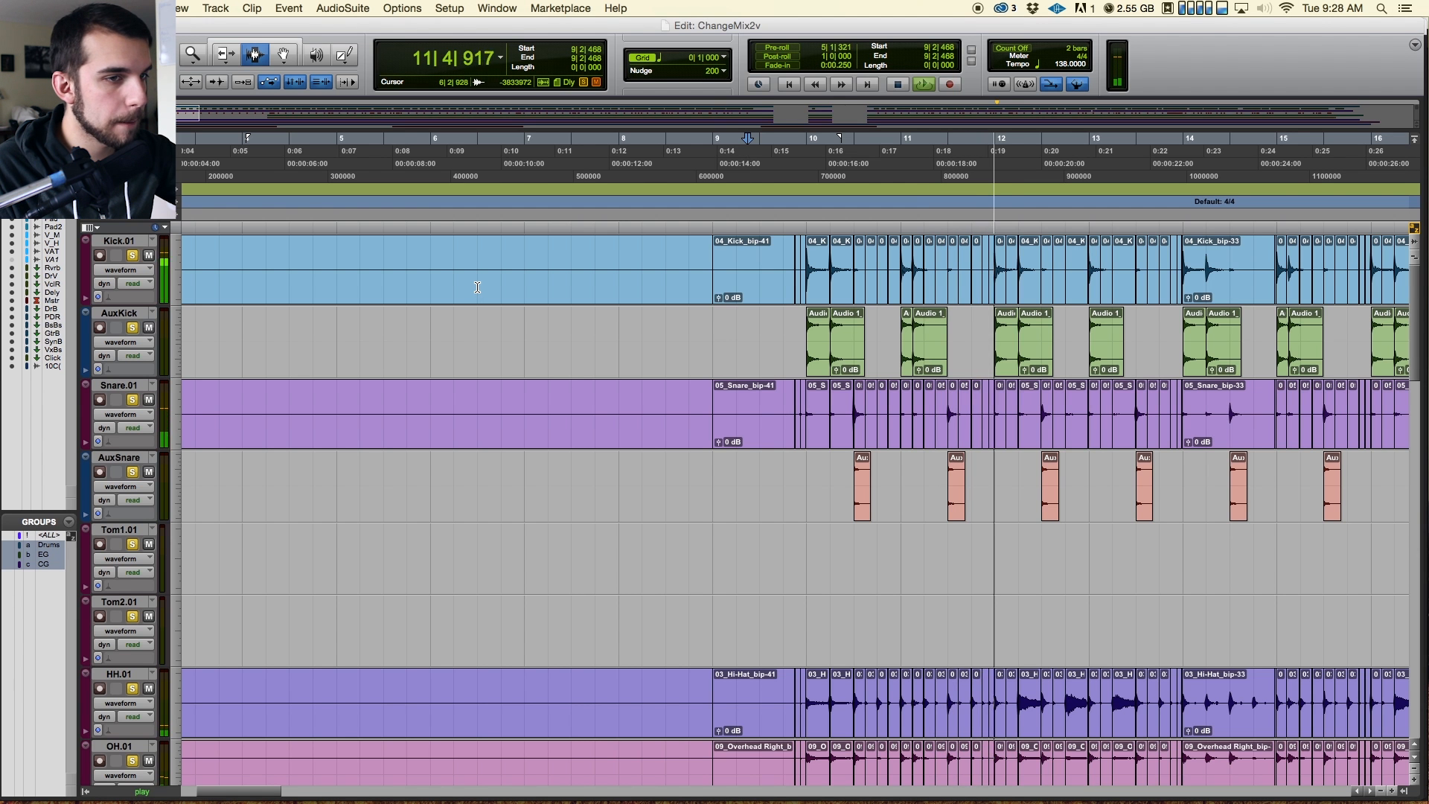
pyautogui.press('super+equal')
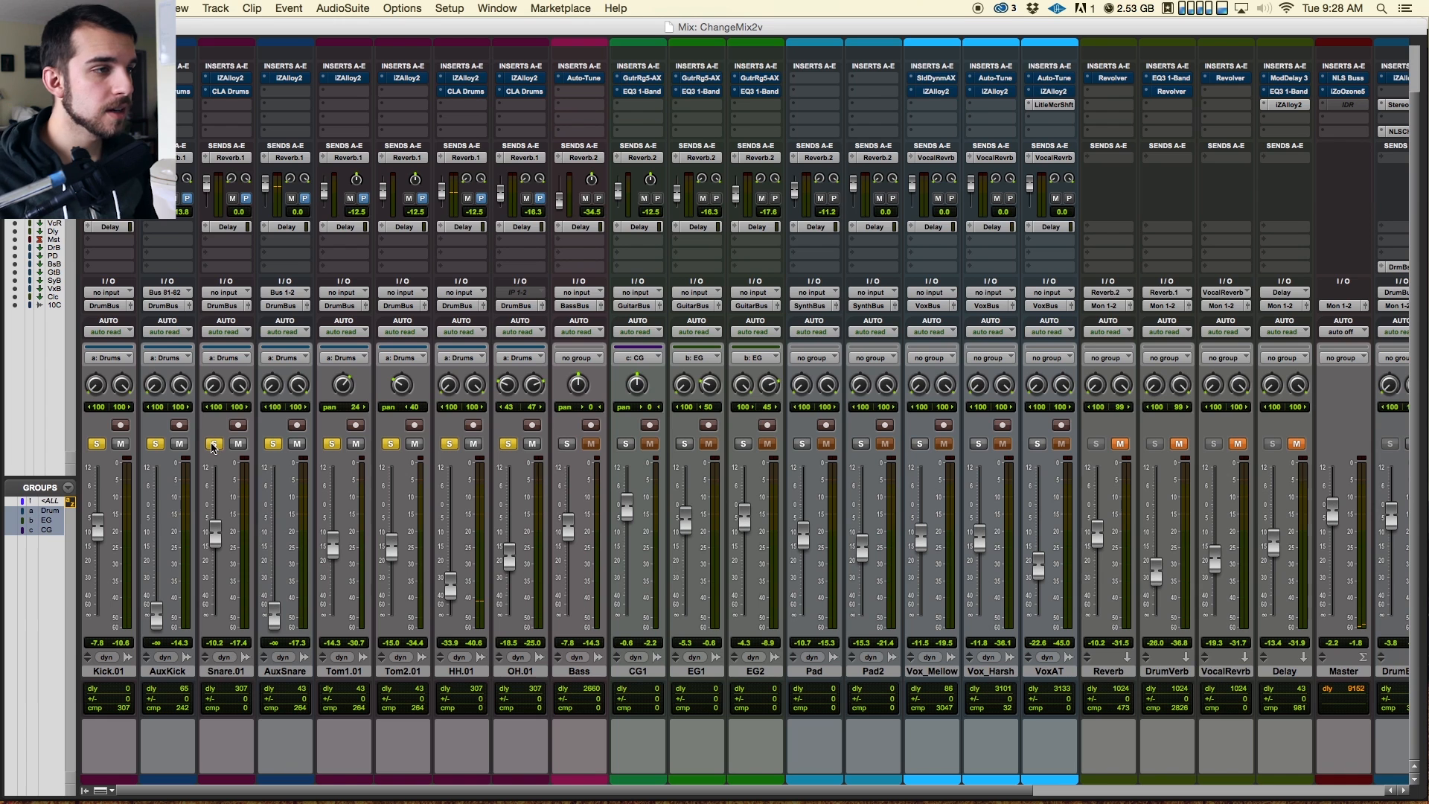
# Step: Solo only Snare.01, place the cursor at 9|4|705 and return to the mixer to play the snare
pyautogui.click(214, 443)
pyautogui.keyDown('ctrl'); pyautogui.click(214, 442); pyautogui.keyUp('ctrl')
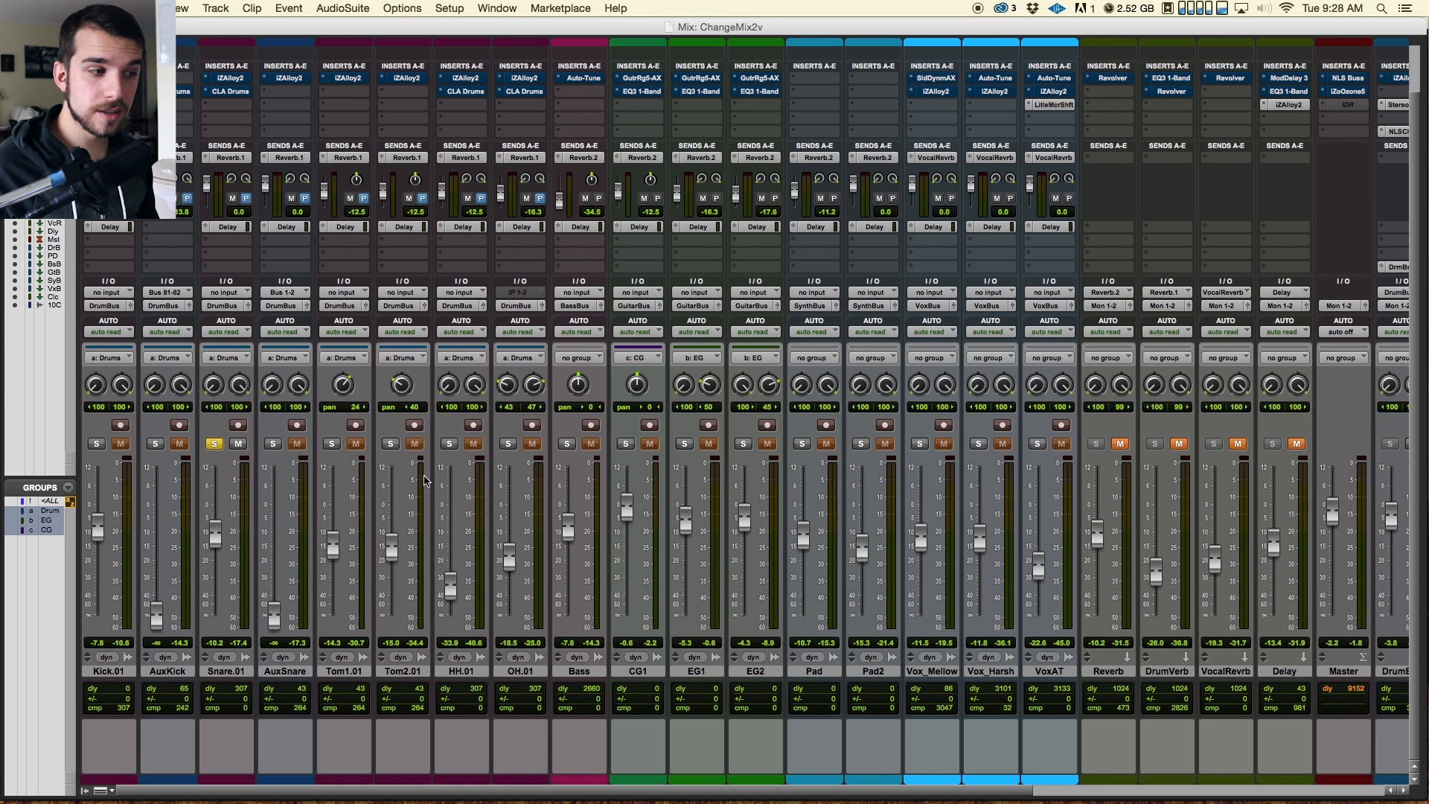
pyautogui.press('super+equal')
pyautogui.click(800, 163)
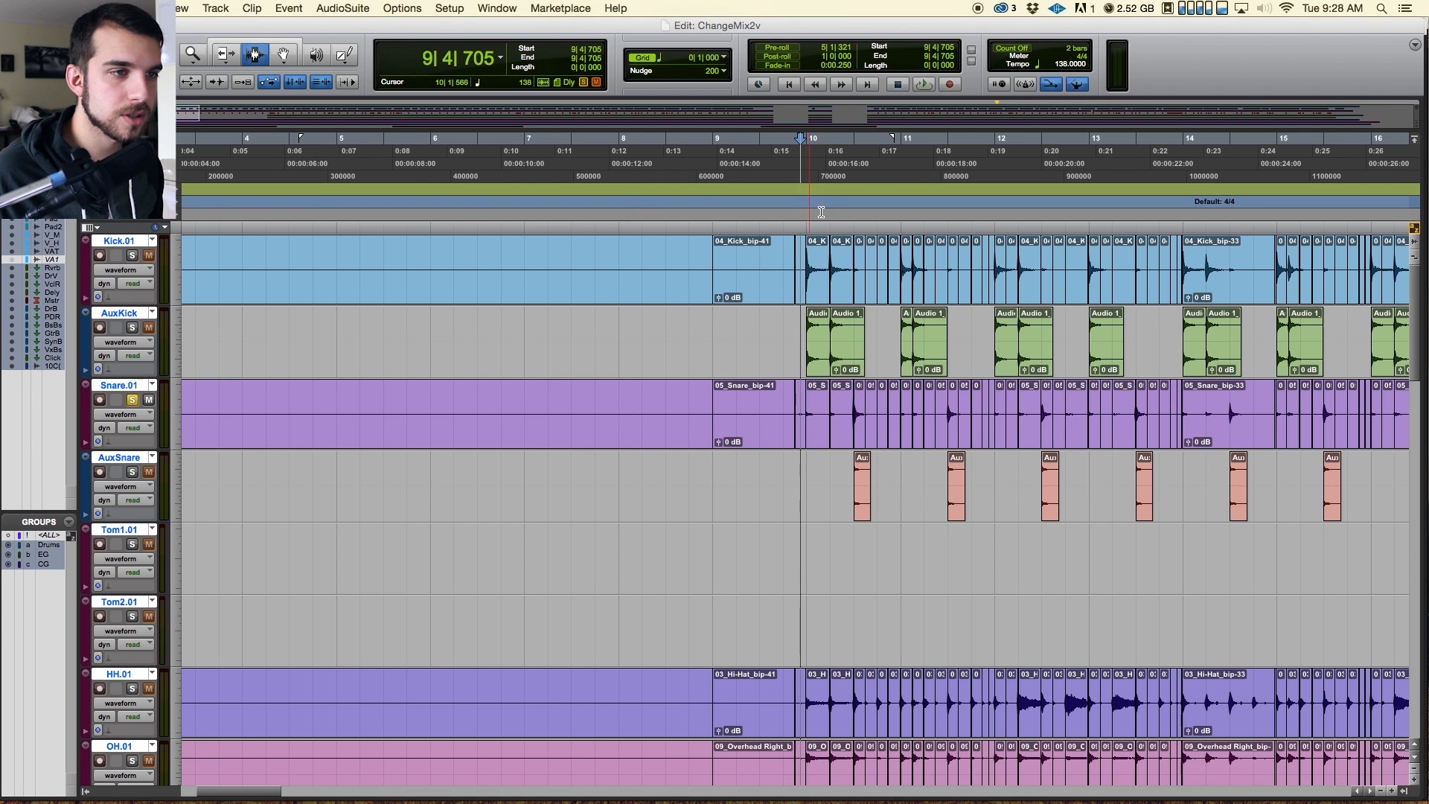
pyautogui.press('super+equal')
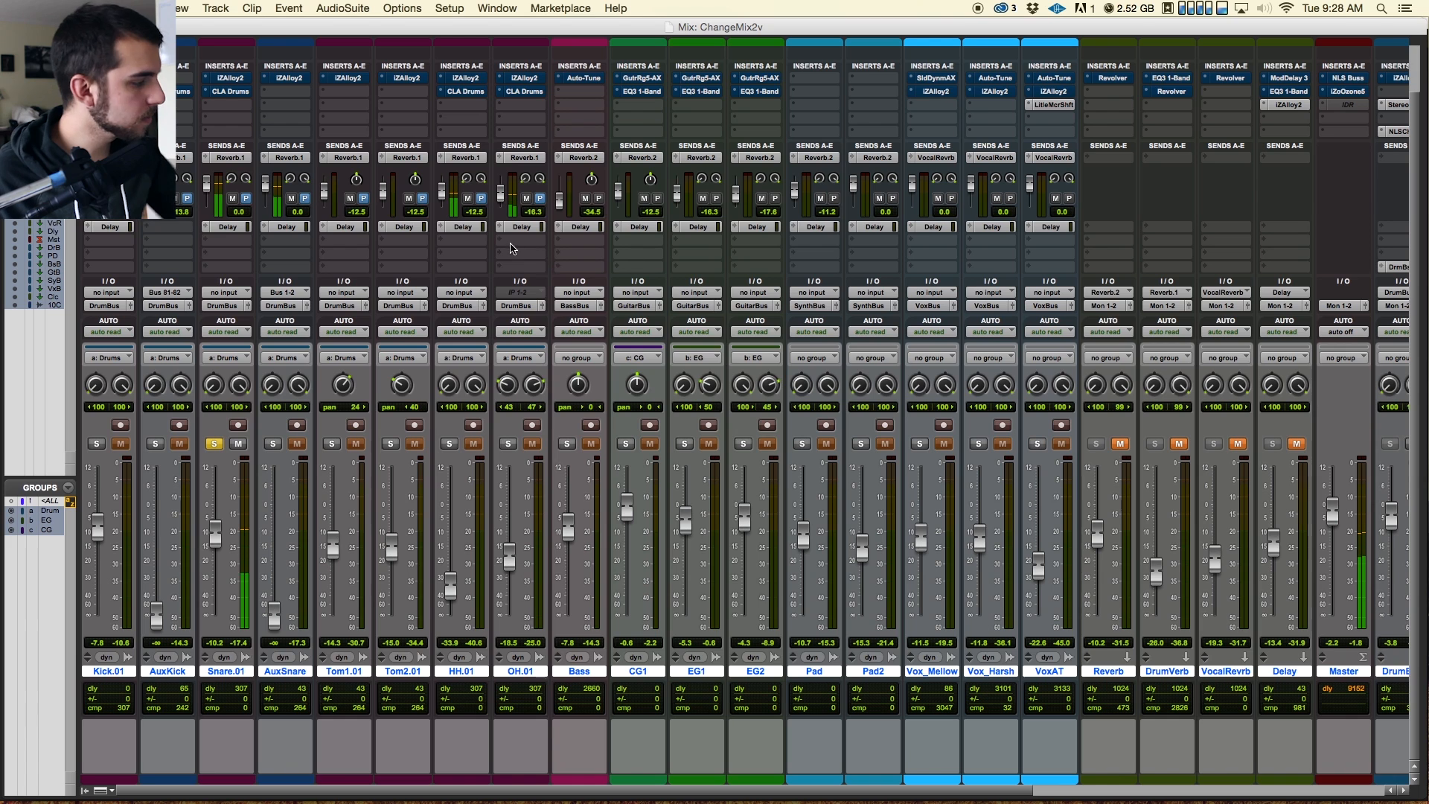
# Step: Open iZotope Alloy 2 on Snare.01, show its Equalizer, turn off the plug-in's bypass and play the snare
pyautogui.click(220, 78)
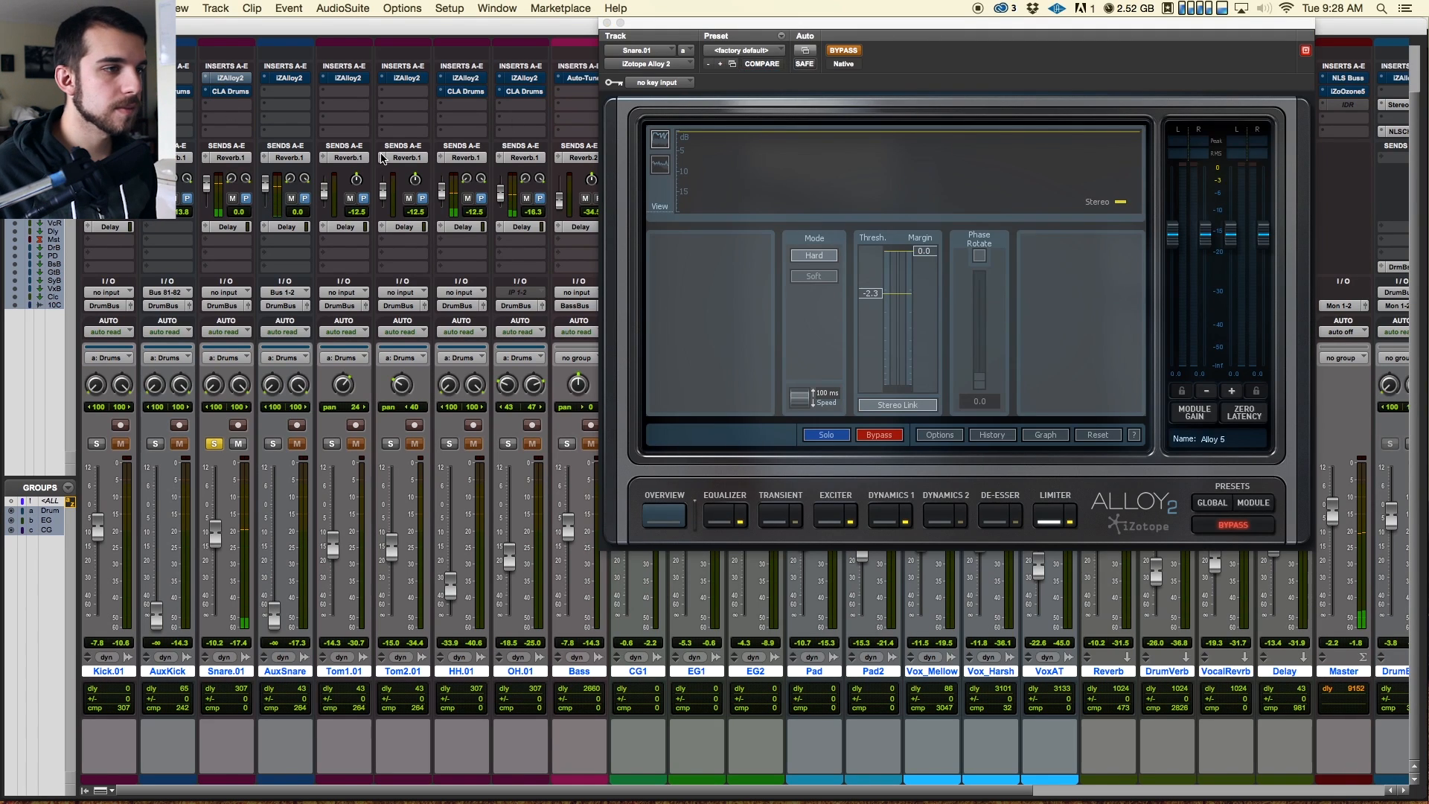
pyautogui.click(726, 515)
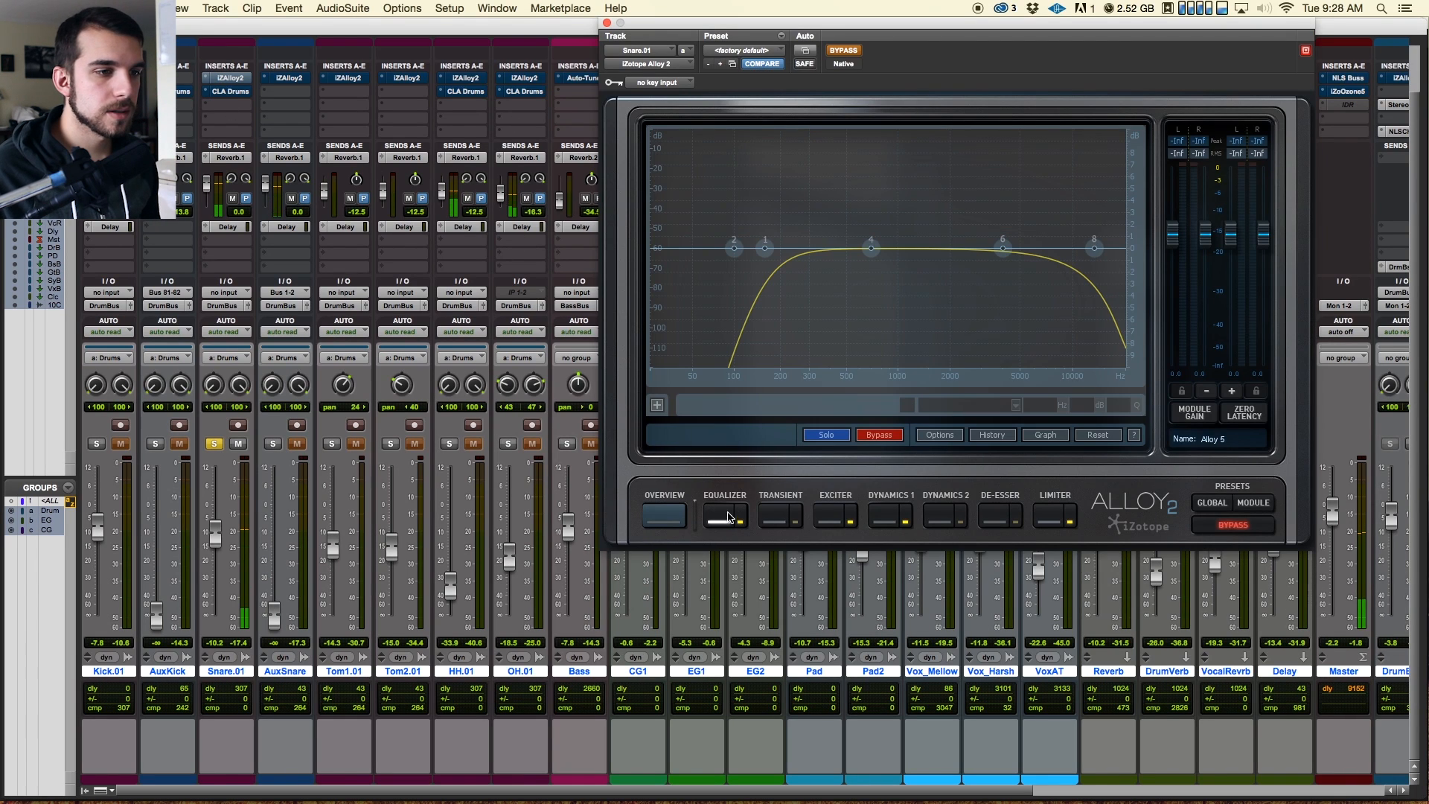
pyautogui.click(842, 50)
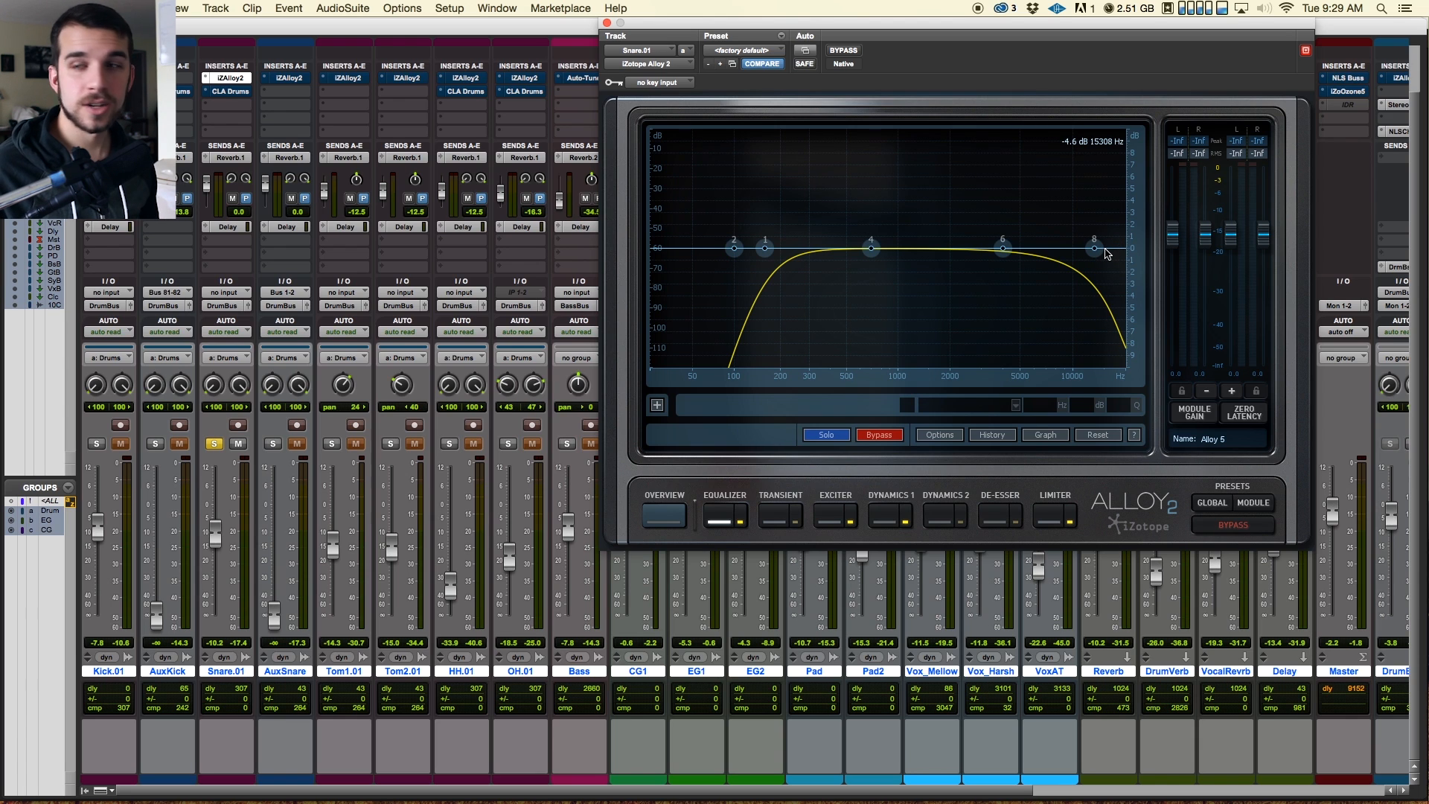
pyautogui.press('space')
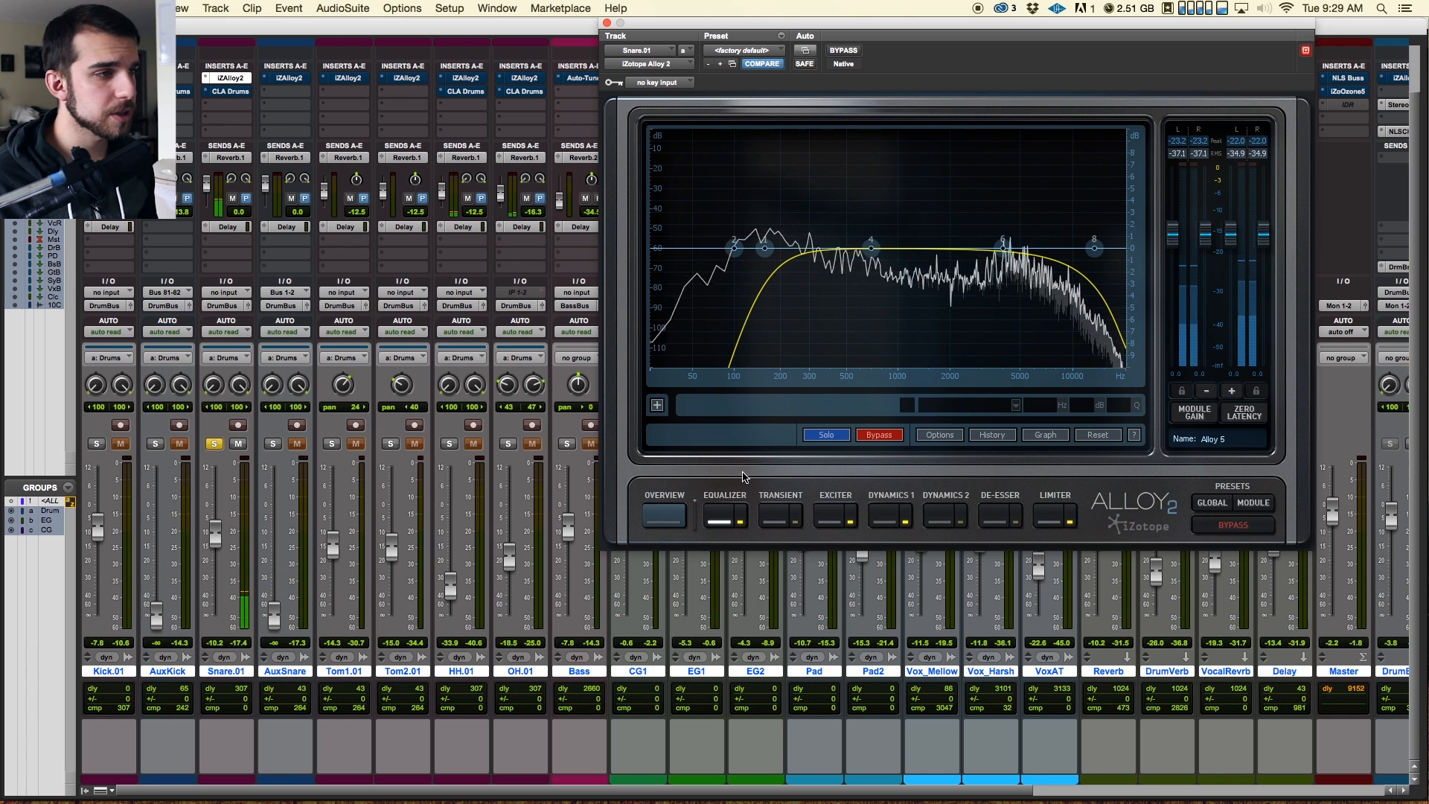
# Step: Audition the Snare.01 Alloy 2 Exciter and raise its Drive to 9.1 during playback
pyautogui.click(835, 512)
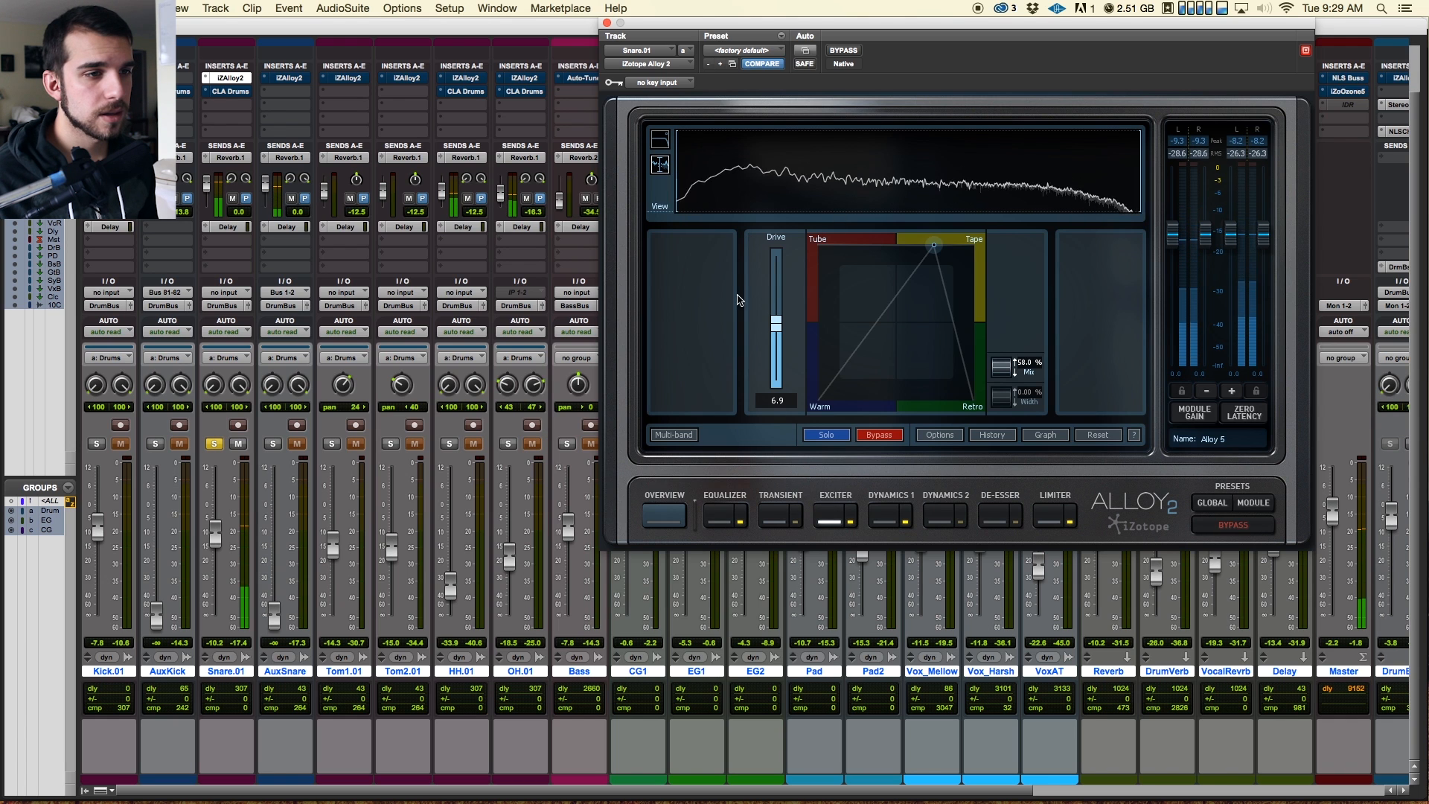
pyautogui.press('space')
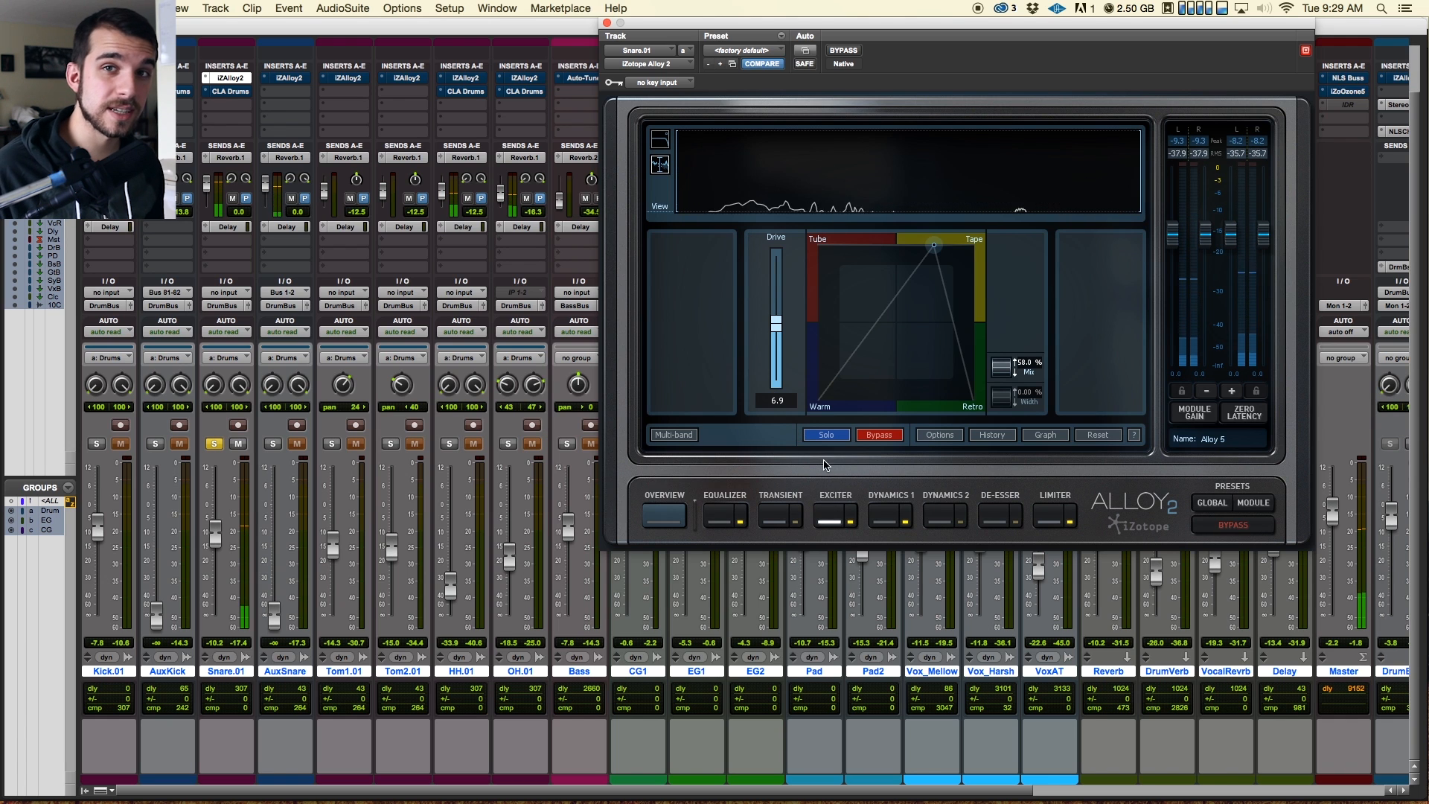
pyautogui.moveTo(851, 25); pyautogui.dragTo(740, 66)
pyautogui.press('space')
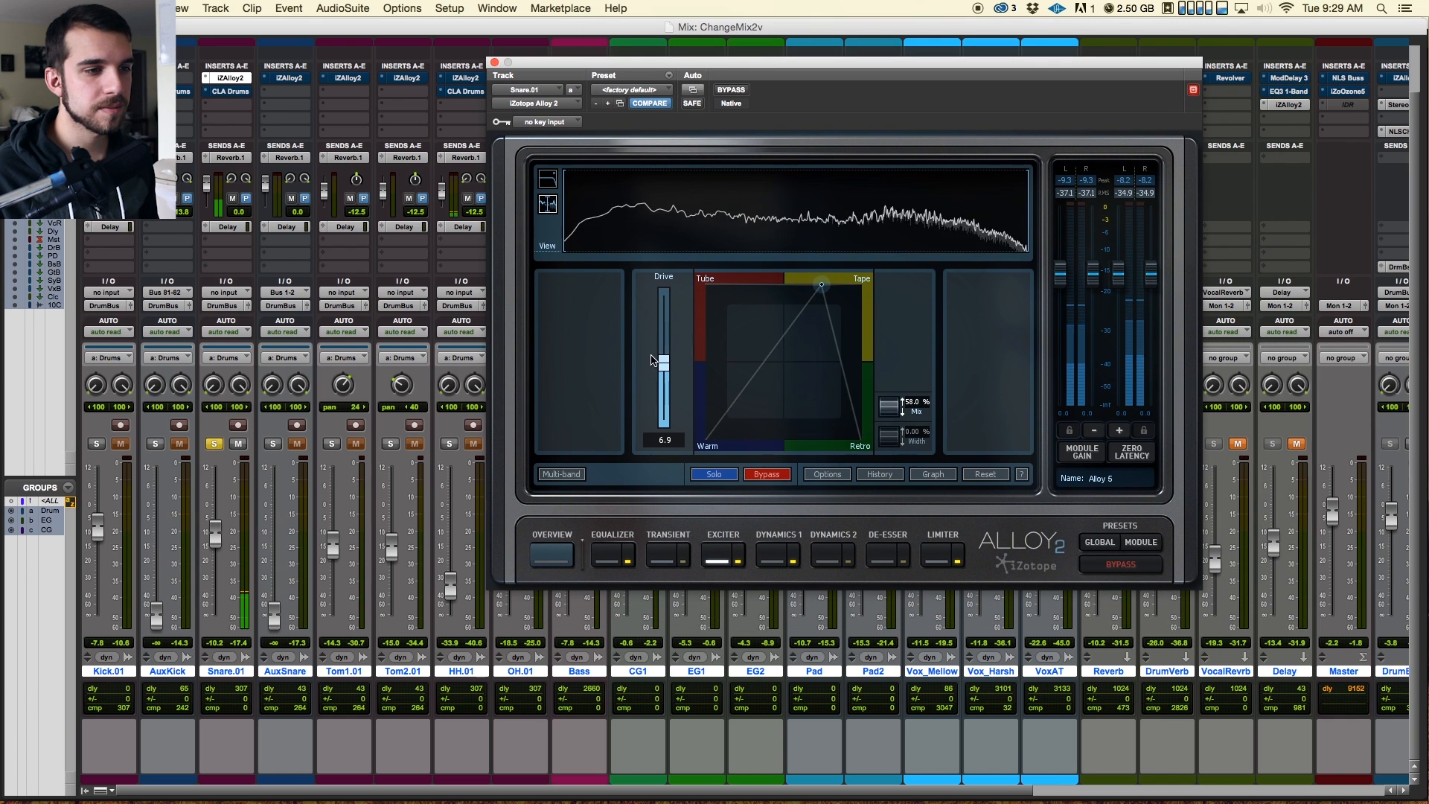
pyautogui.moveTo(664, 439); pyautogui.dragTo(667, 344)
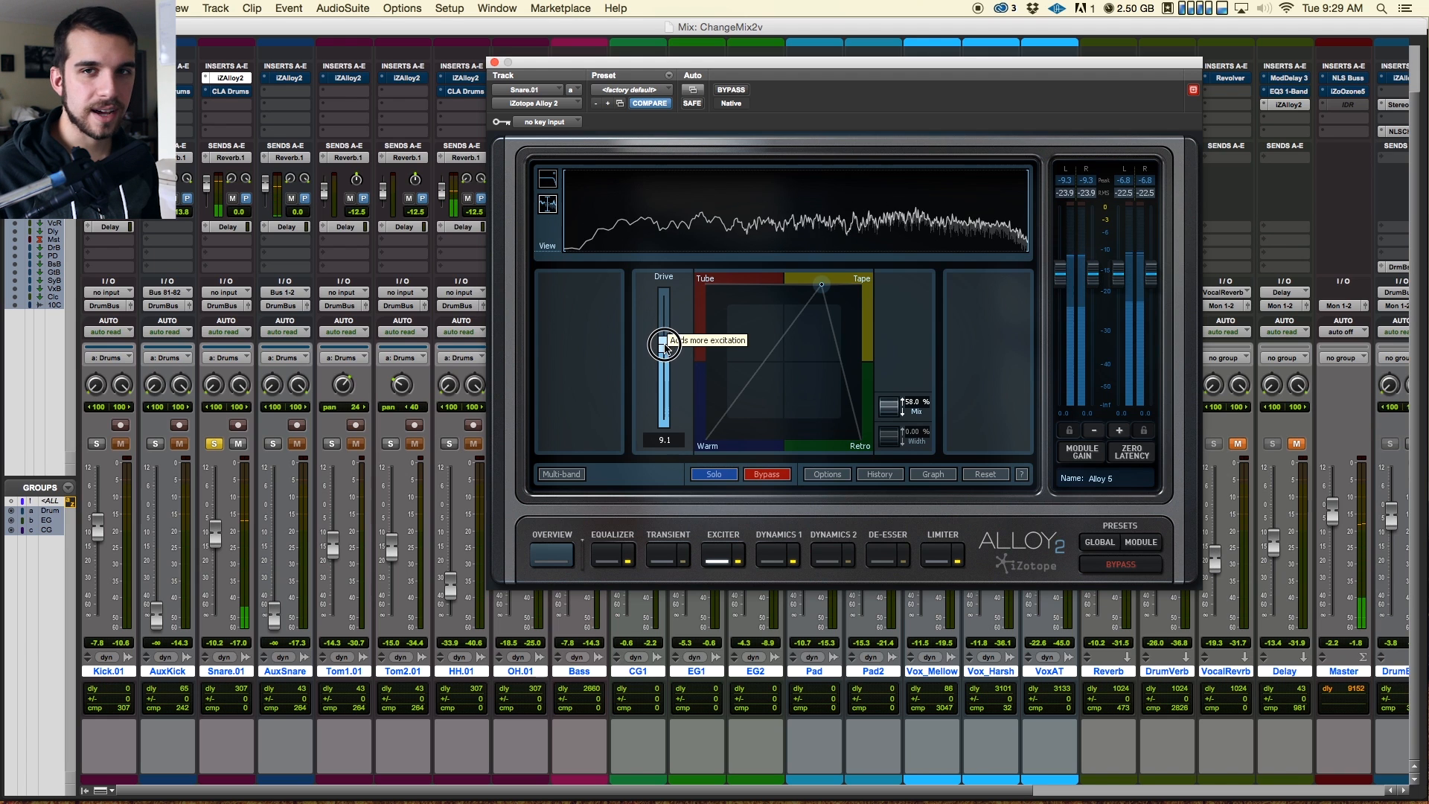
# Step: View the Dynamics 1, Dynamics 2 and Limiter modules of Alloy 2 on Snare.01
pyautogui.click(777, 554)
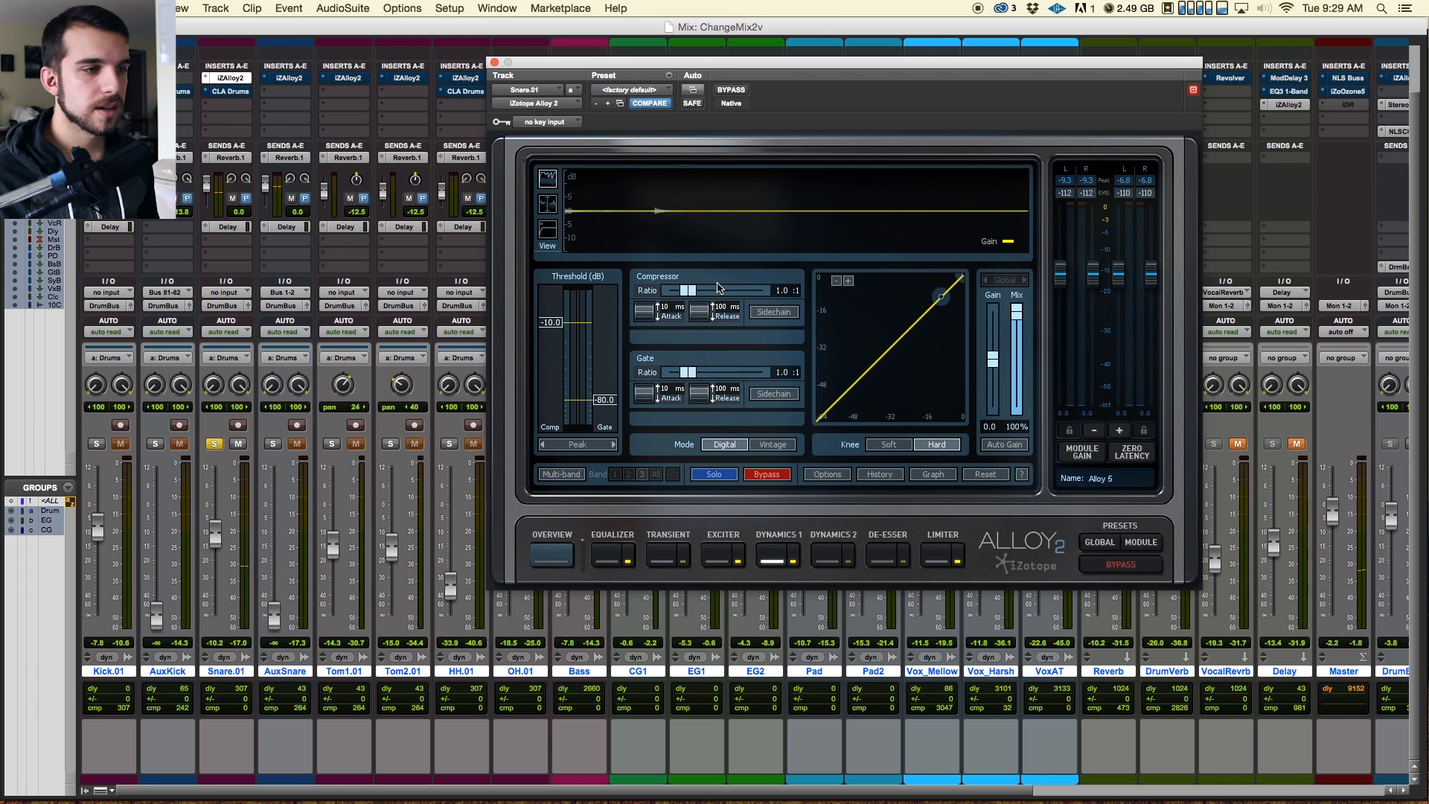
pyautogui.click(822, 558)
pyautogui.click(939, 550)
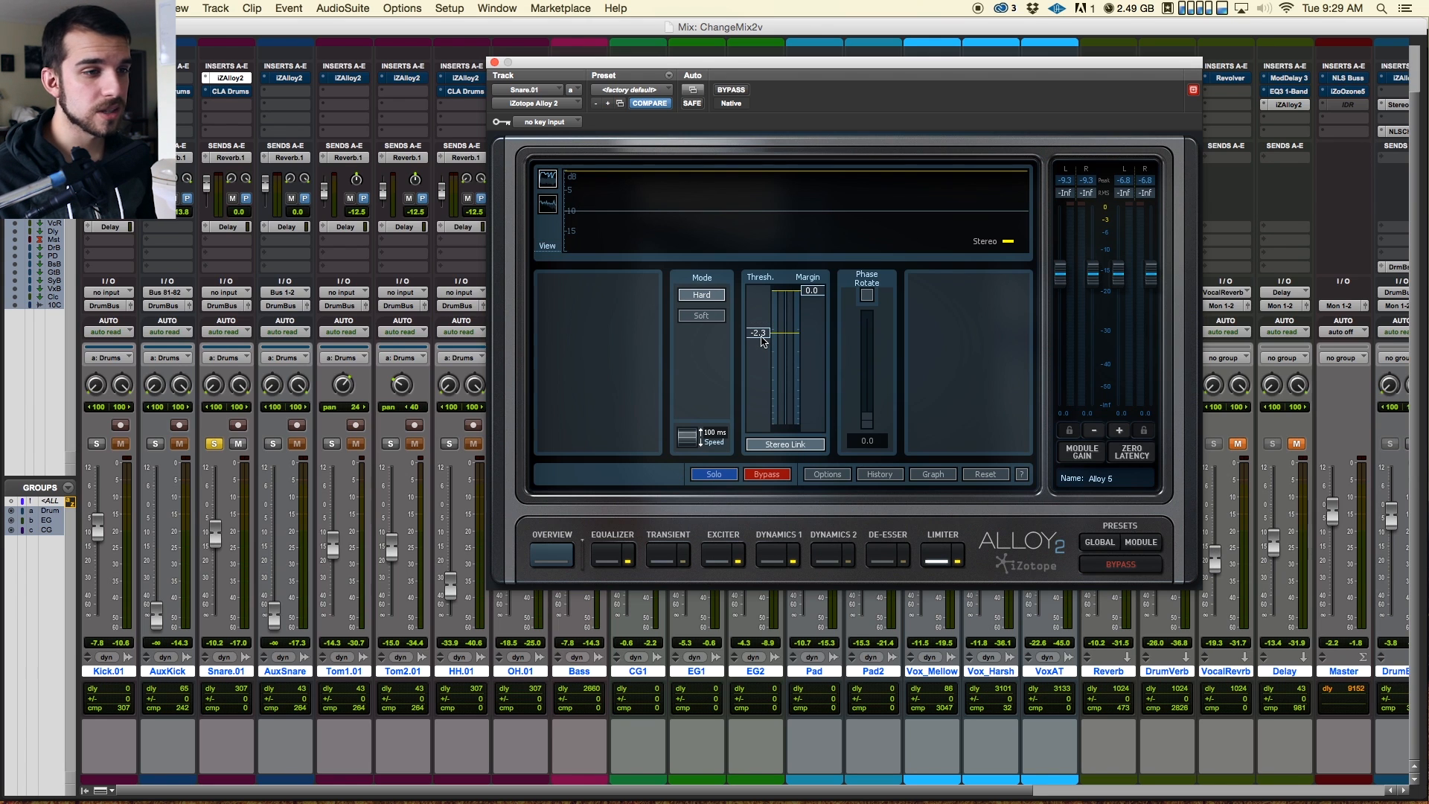
# Step: Open CLA Drums on Snare.01 and turn off its bypass to play the snare through it
pyautogui.click(230, 91)
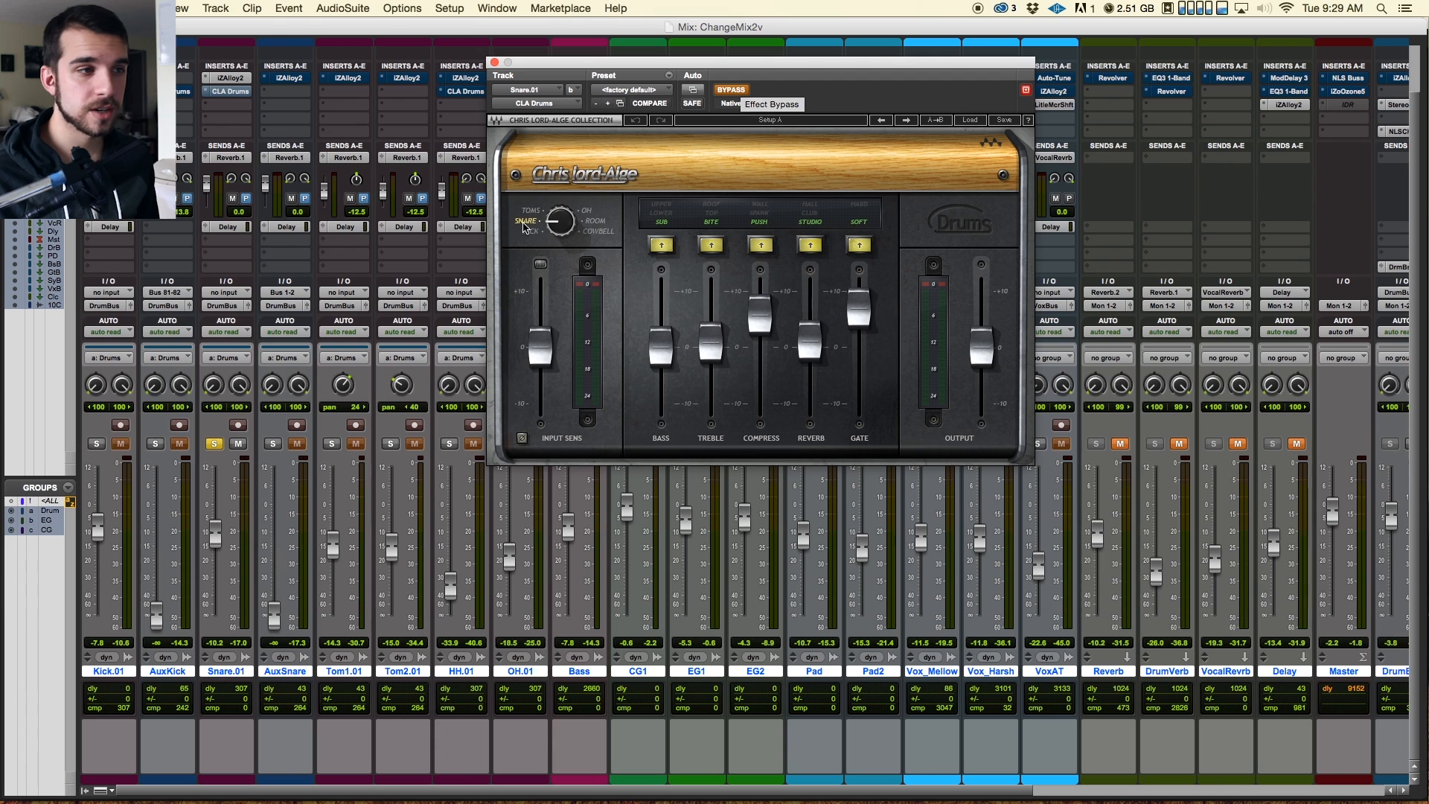
pyautogui.click(737, 92)
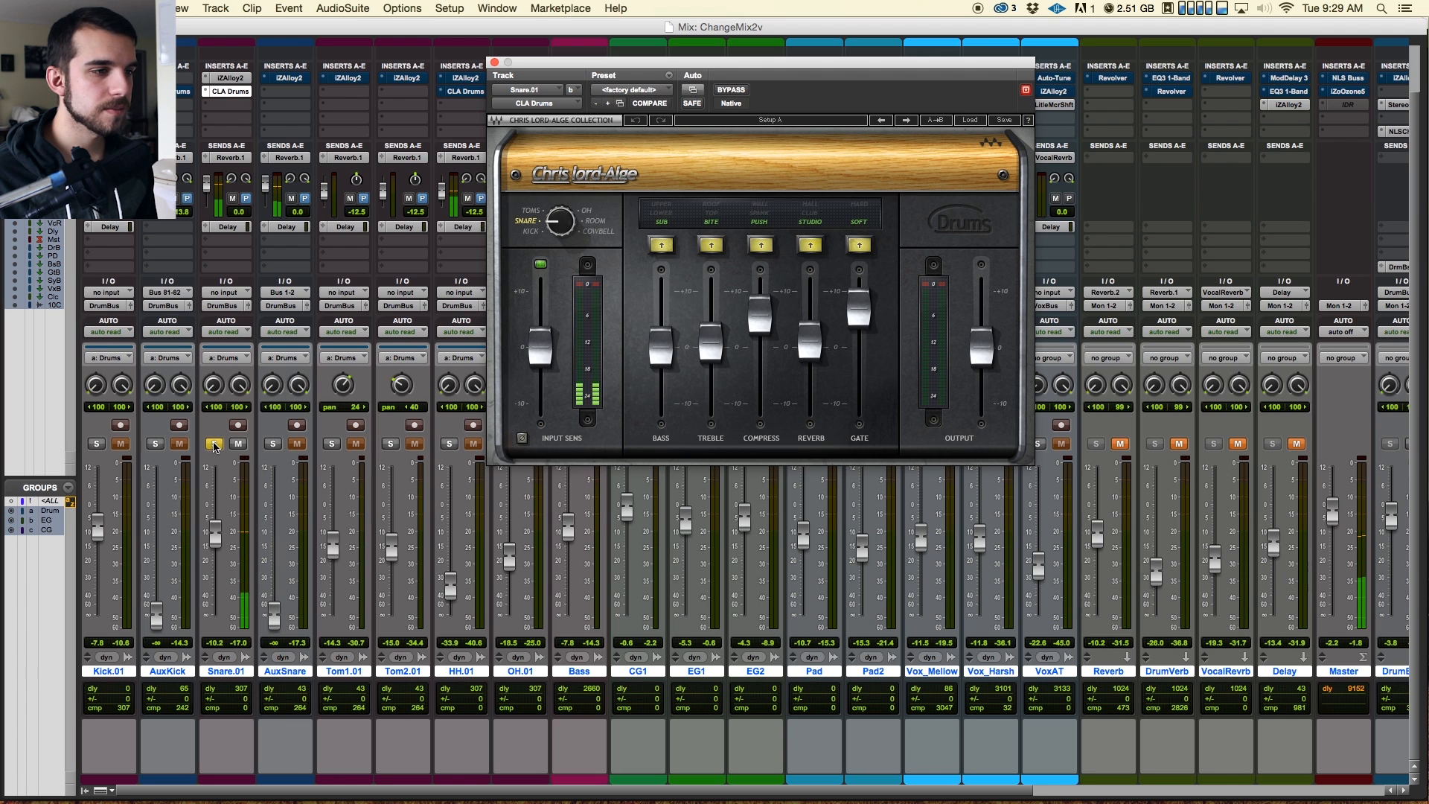
# Step: Solo AuxSnare alongside Snare.01 to audition it with its fader raised to about -8.9 dB, ending with the CLA Drums window closed
pyautogui.click(272, 444)
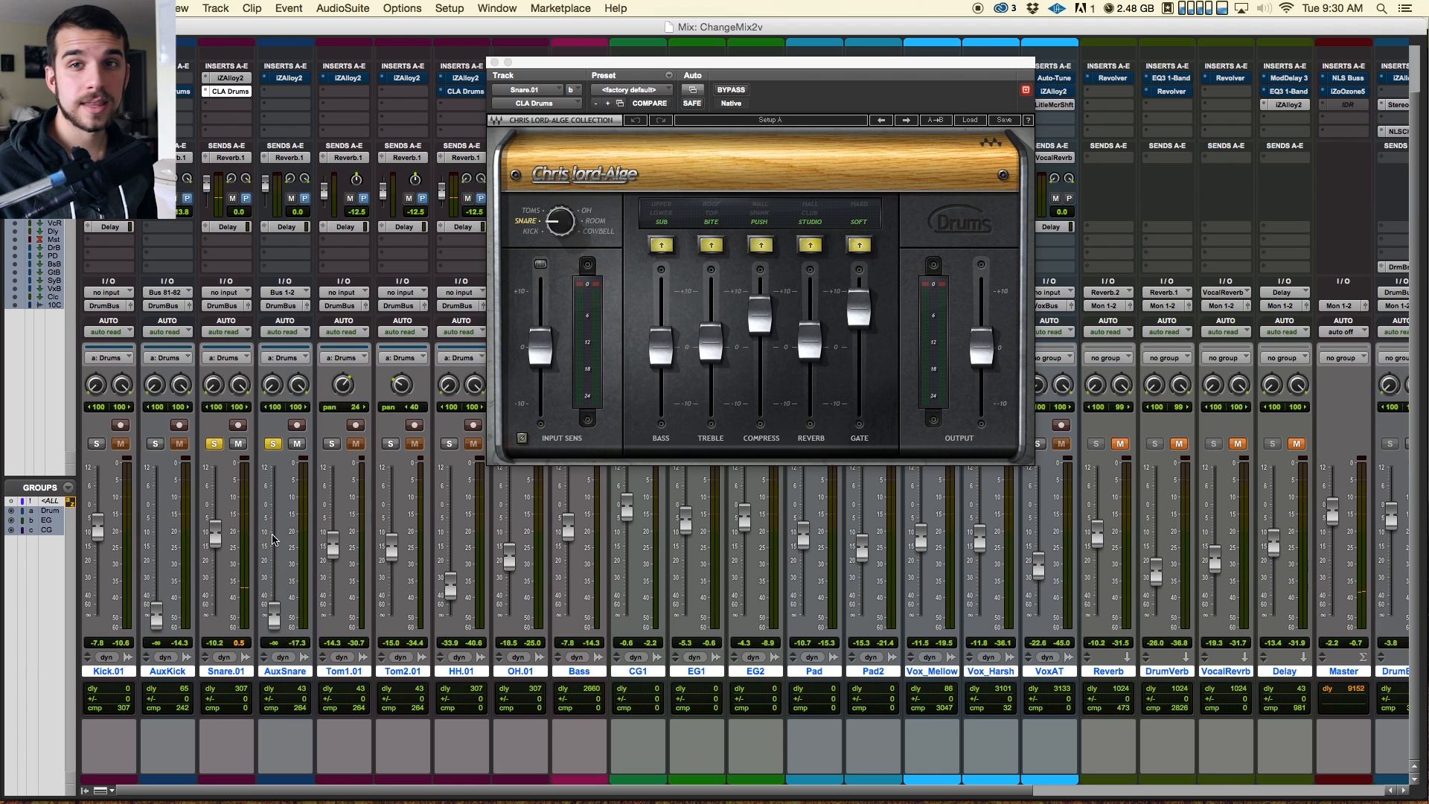
pyautogui.moveTo(273, 604); pyautogui.dragTo(273, 531)
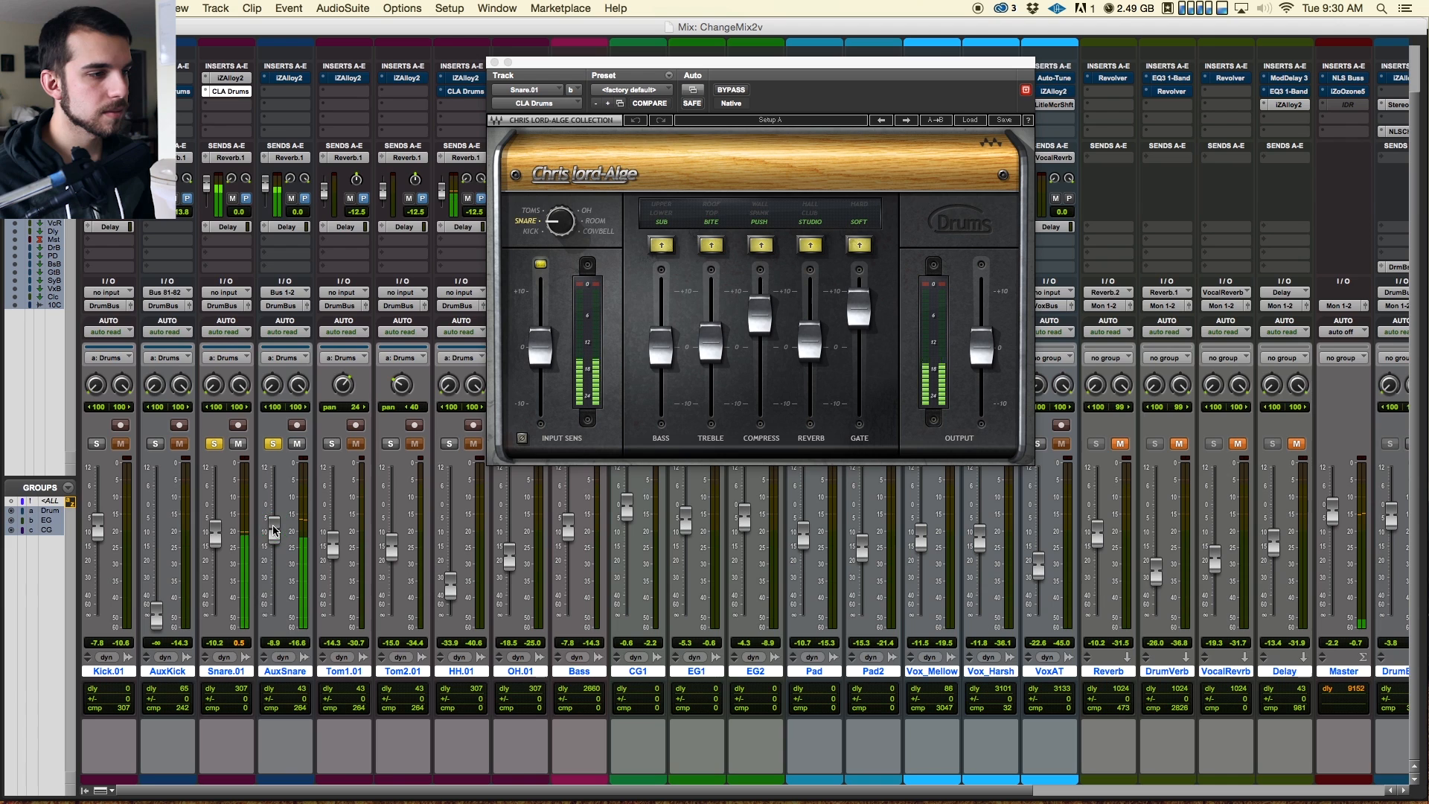
pyautogui.click(271, 444)
pyautogui.click(494, 62)
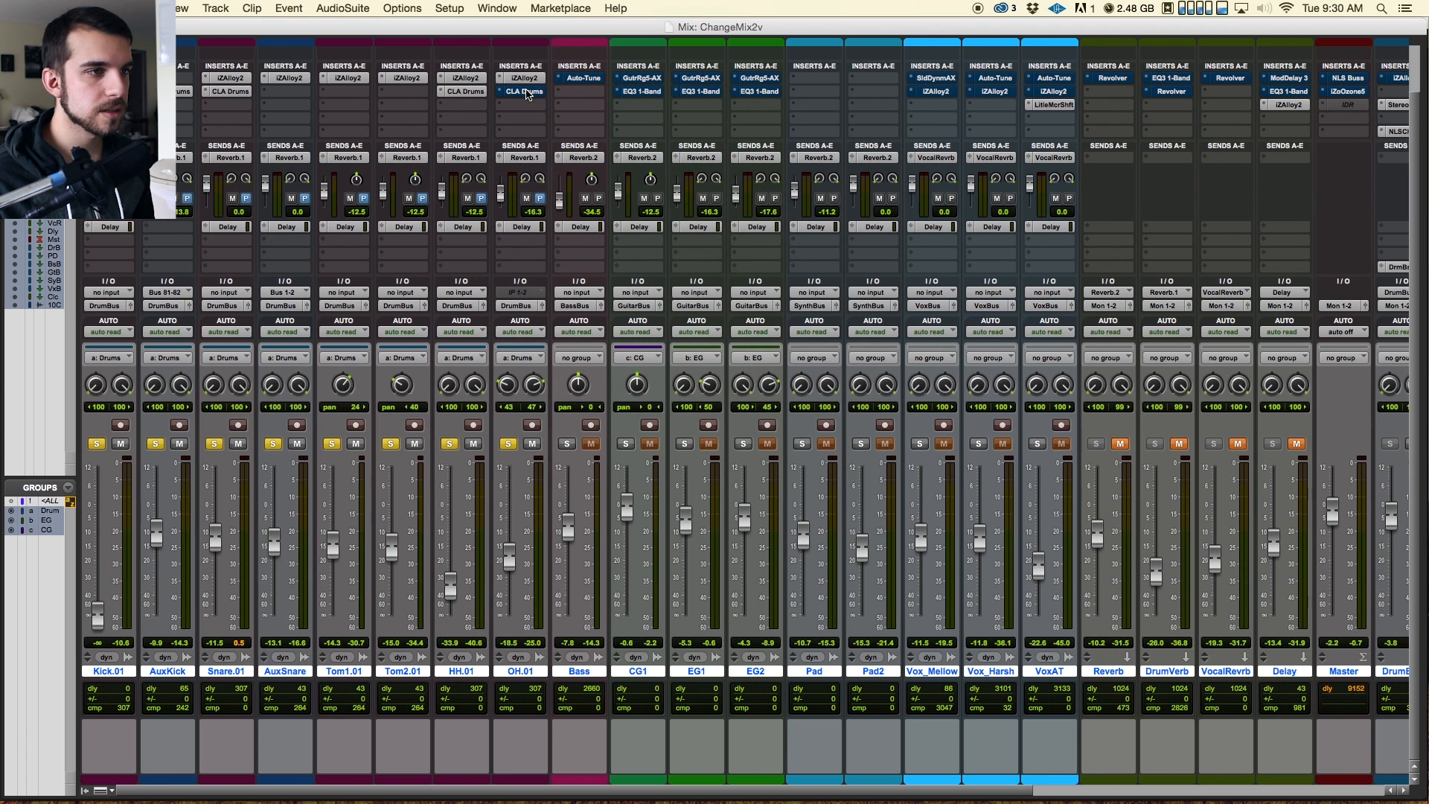
# Step: View the CLA Drums settings on HH.01 and OH.01, moving the plug-in window clear of the drum channels
pyautogui.click(480, 93)
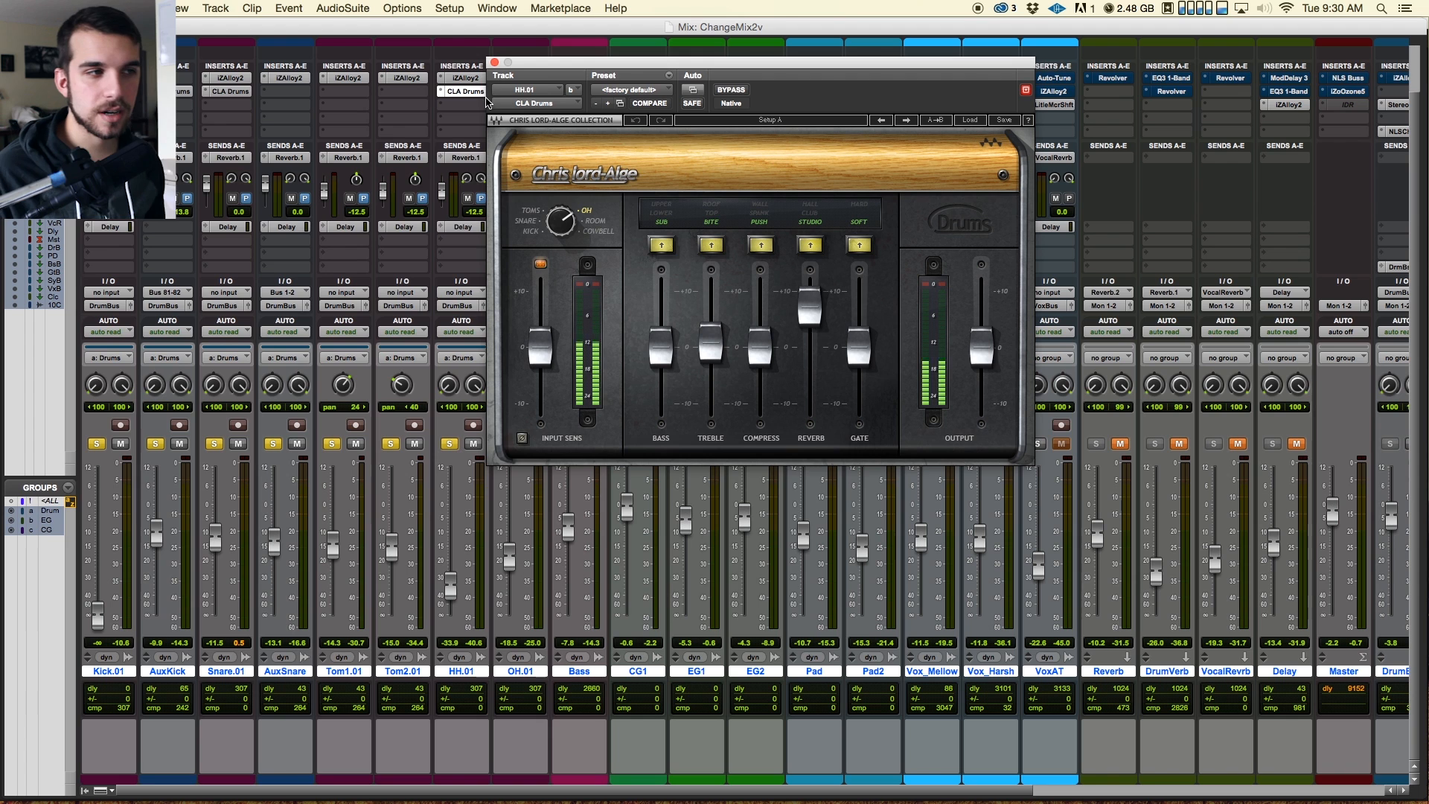
pyautogui.moveTo(543, 48); pyautogui.dragTo(776, 135)
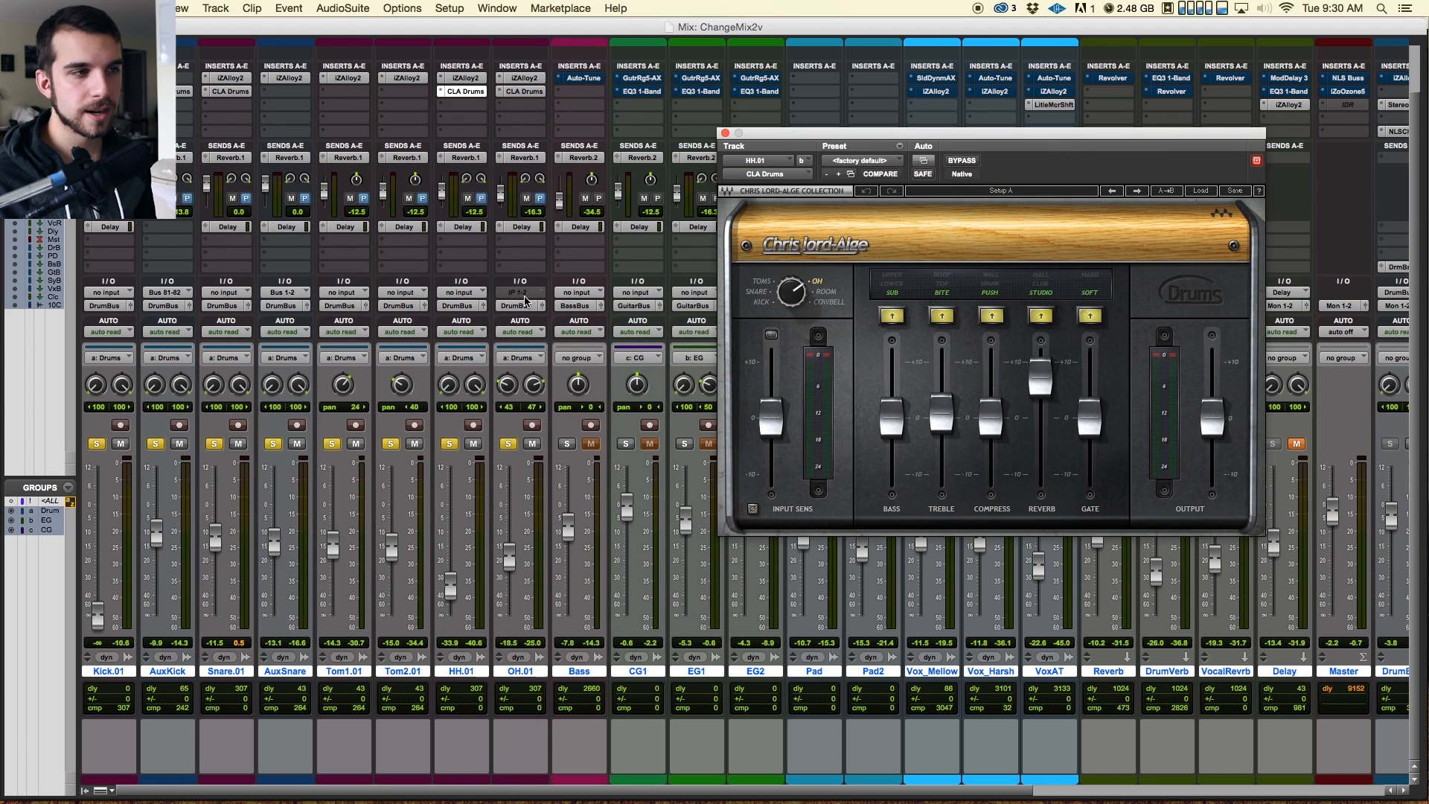
pyautogui.click(525, 92)
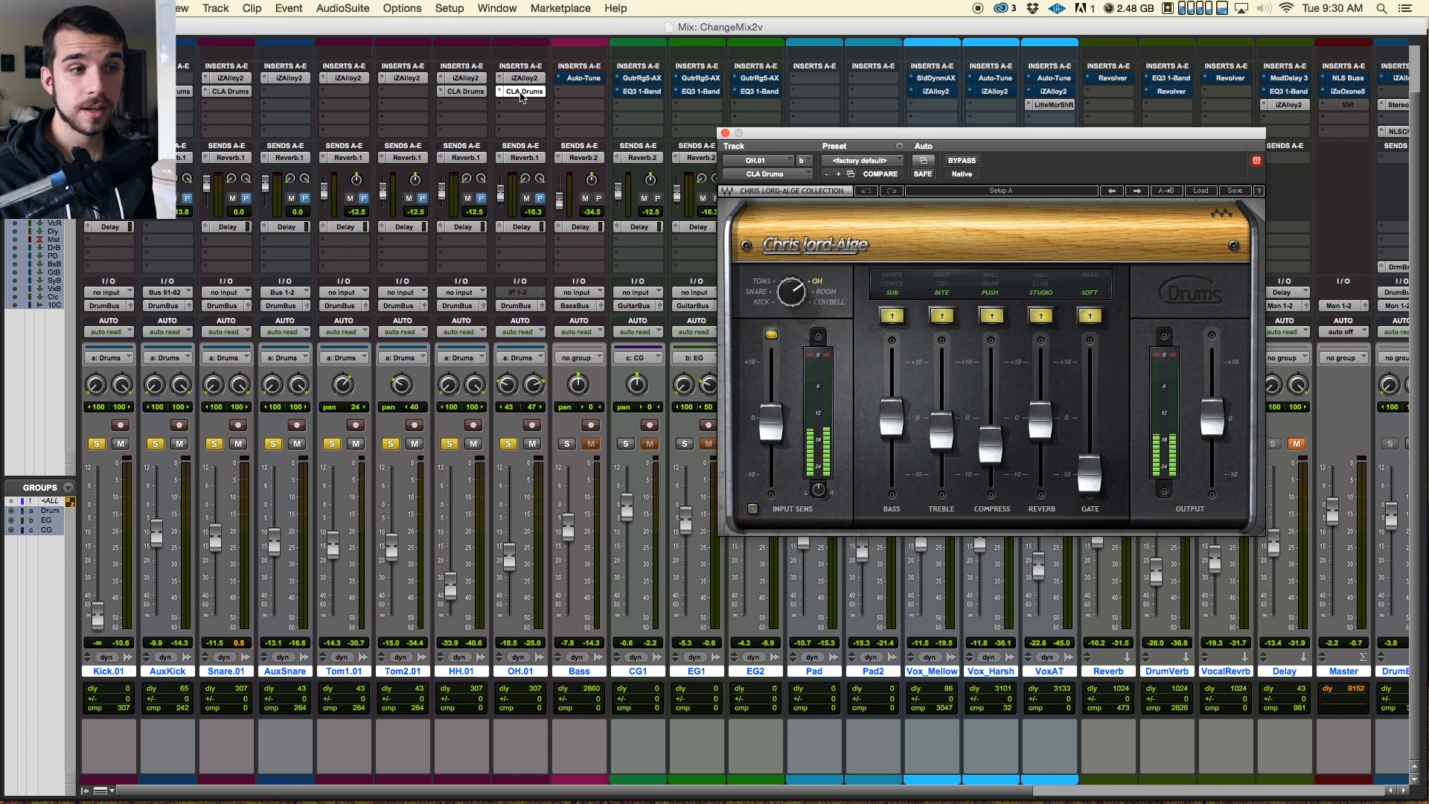
pyautogui.click(725, 132)
# Step: Solo only OH.01, open its Alloy 2, bypass both Alloy 2 and CLA Drums on the track, and start playback
pyautogui.click(505, 444)
pyautogui.keyDown('ctrl'); pyautogui.click(505, 444); pyautogui.keyUp('ctrl')
pyautogui.click(530, 79)
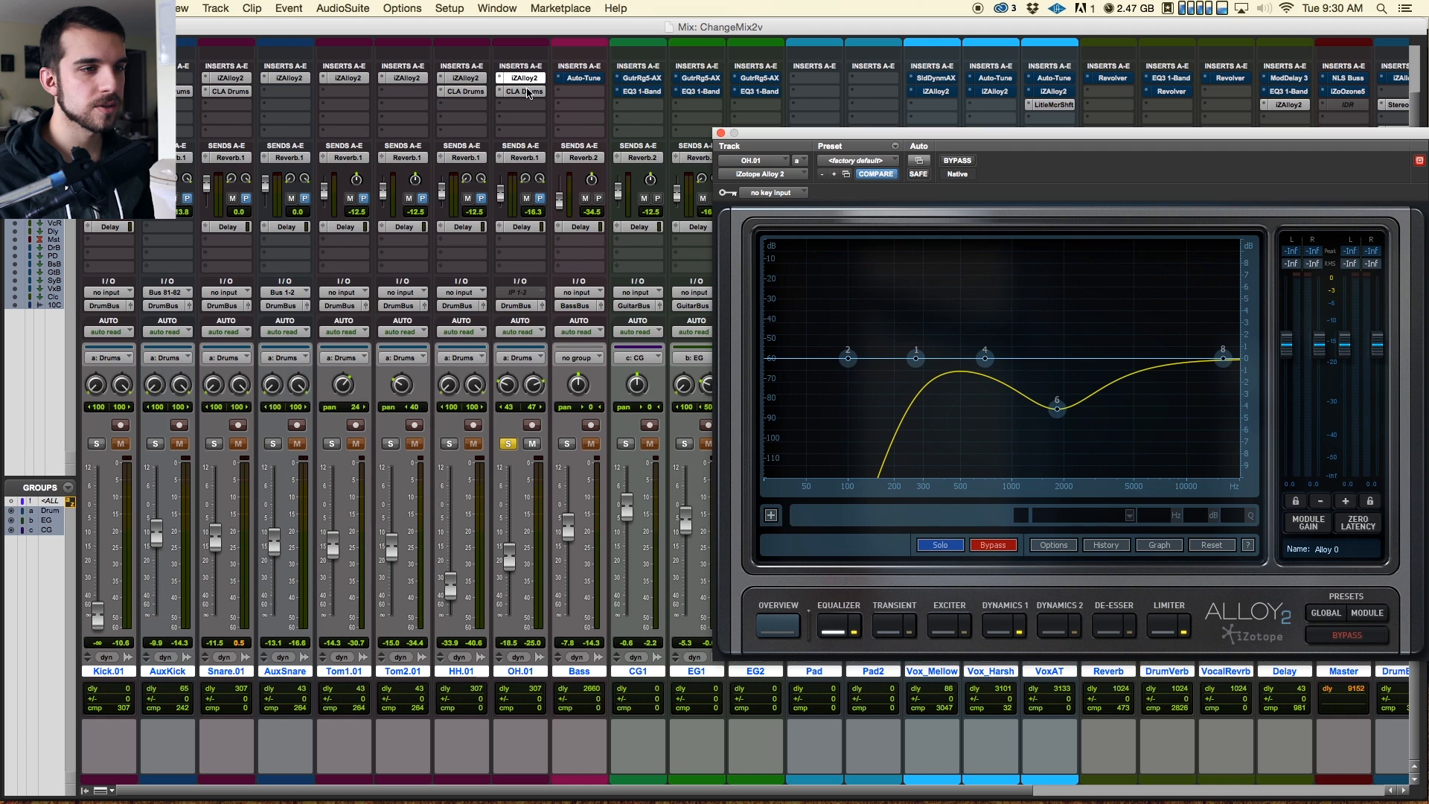
pyautogui.keyDown('super'); pyautogui.click(526, 79); pyautogui.keyUp('super')
pyautogui.keyDown('super'); pyautogui.click(532, 93); pyautogui.keyUp('super')
pyautogui.press('space')
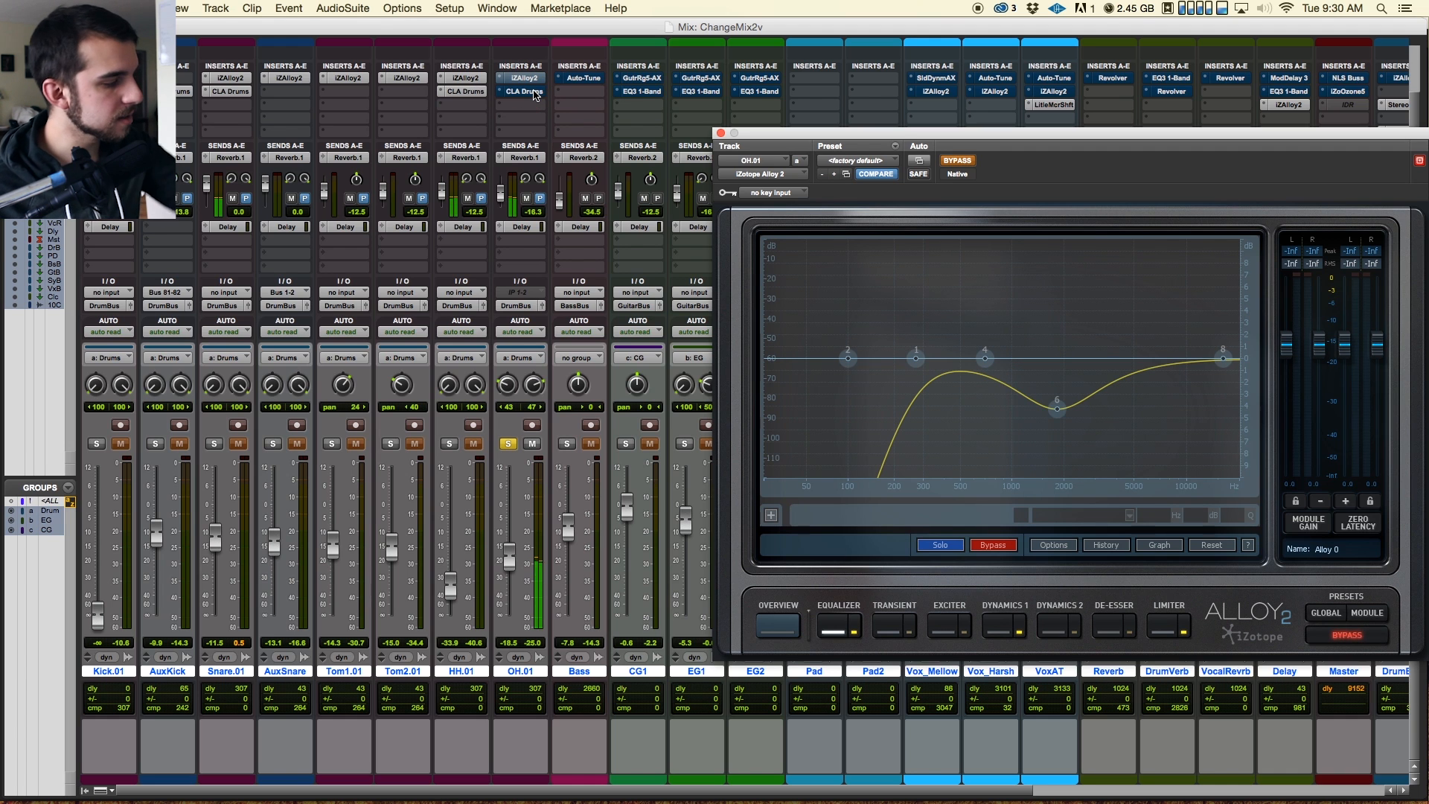
# Step: Re-enable Alloy 2 and CLA Drums on OH.01 during playback and close the Alloy 2 window
pyautogui.press('super+equal')
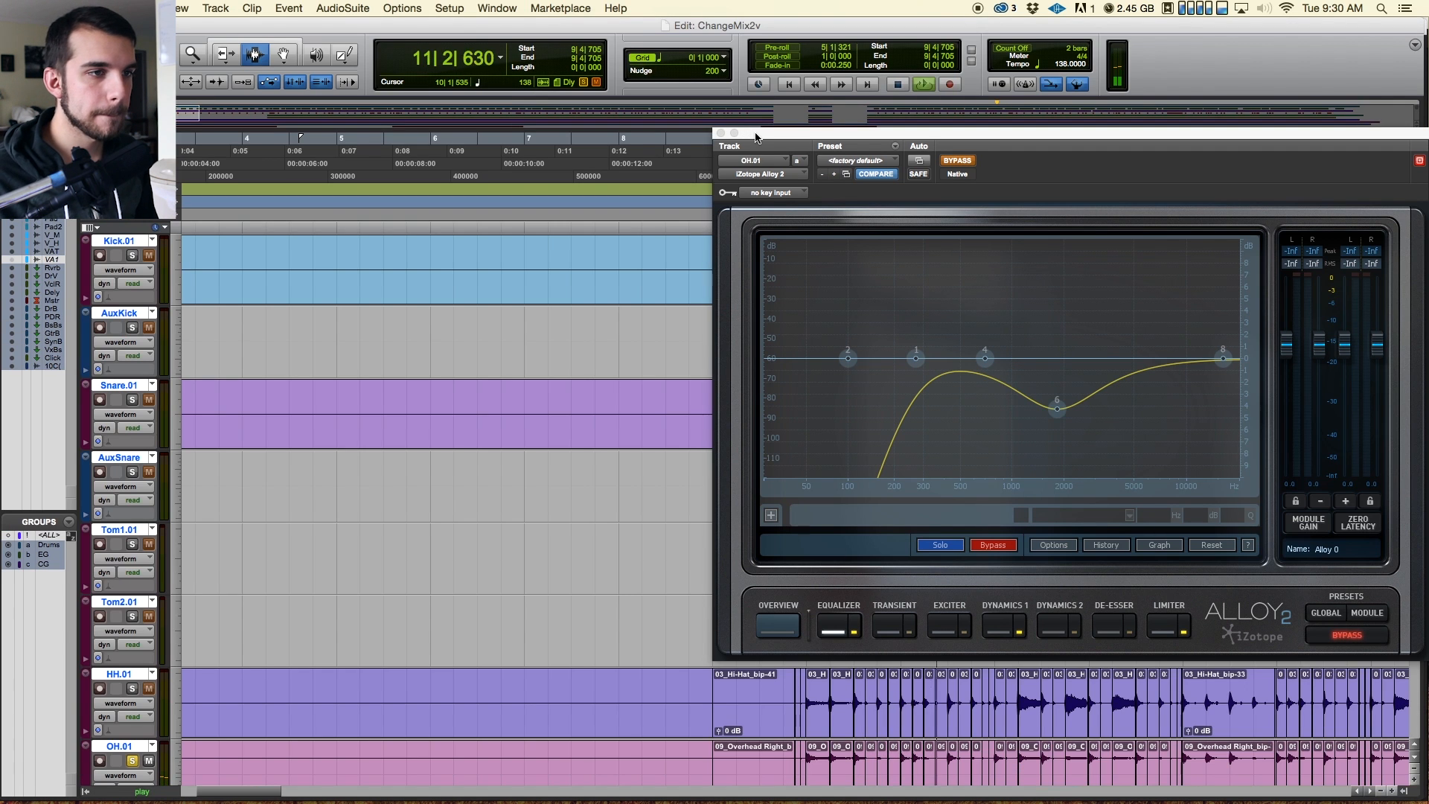
pyautogui.press('super+equal')
pyautogui.keyDown('super'); pyautogui.click(525, 78); pyautogui.keyUp('super')
pyautogui.keyDown('super'); pyautogui.click(531, 93); pyautogui.keyUp('super')
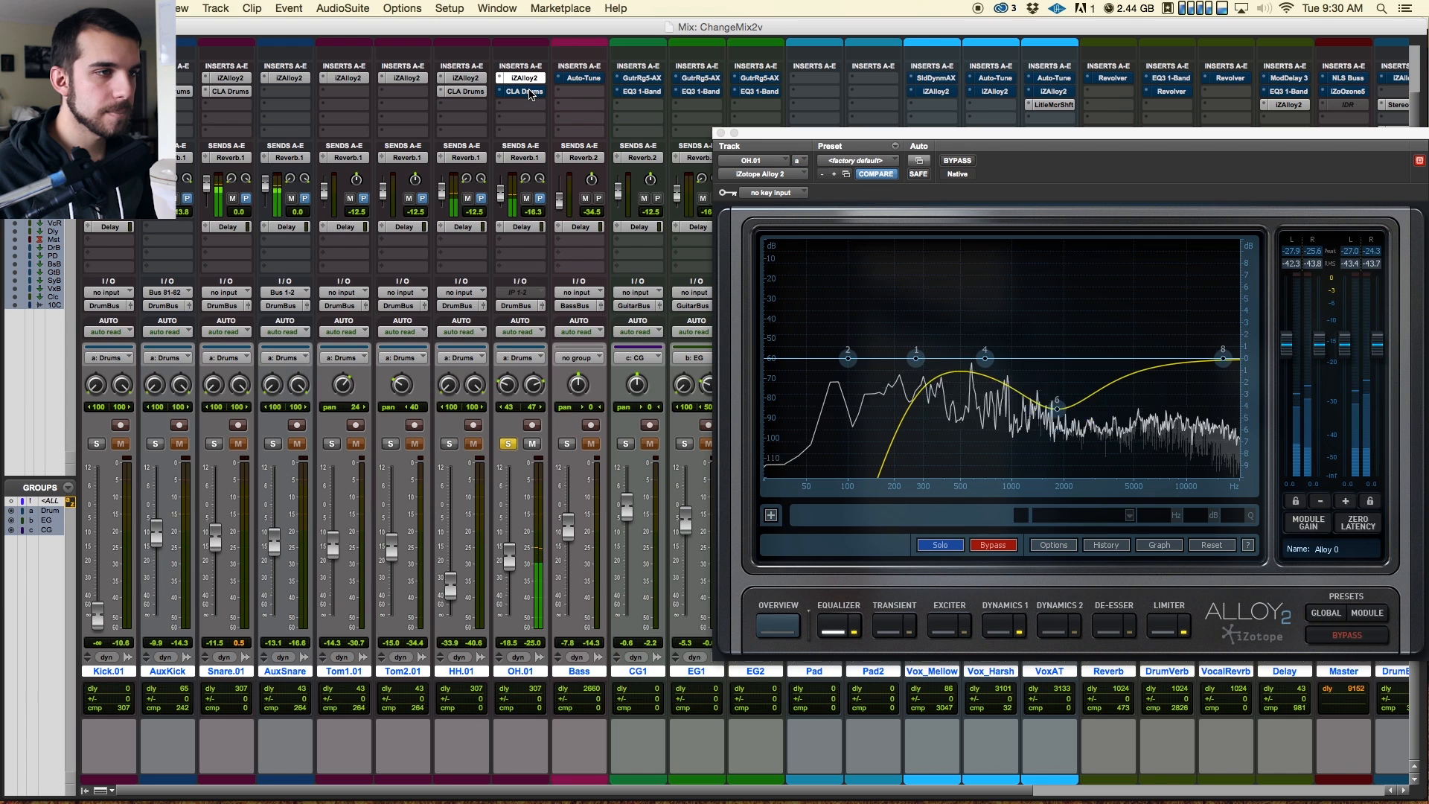
pyautogui.keyDown('super'); pyautogui.click(529, 91); pyautogui.keyUp('super')
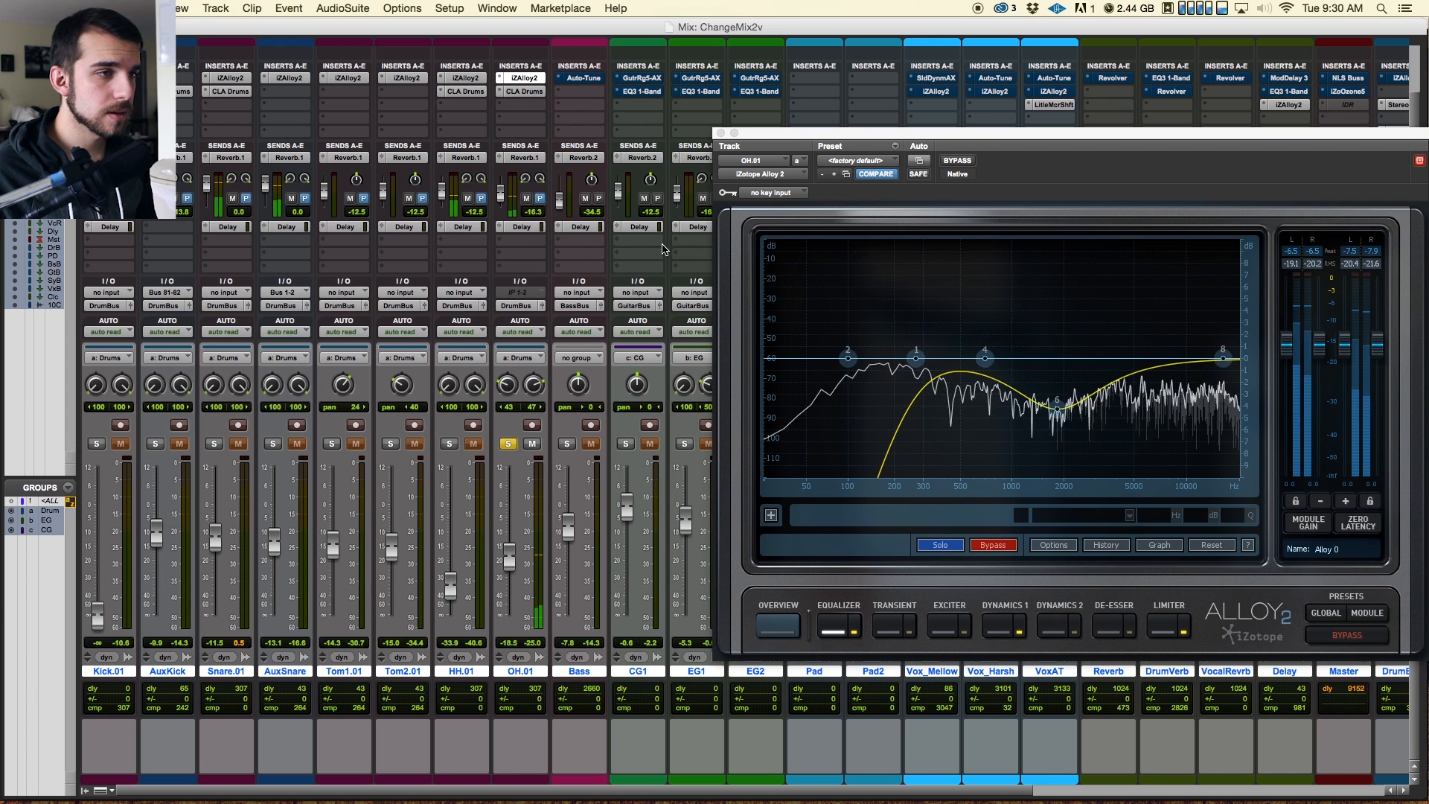
pyautogui.click(720, 133)
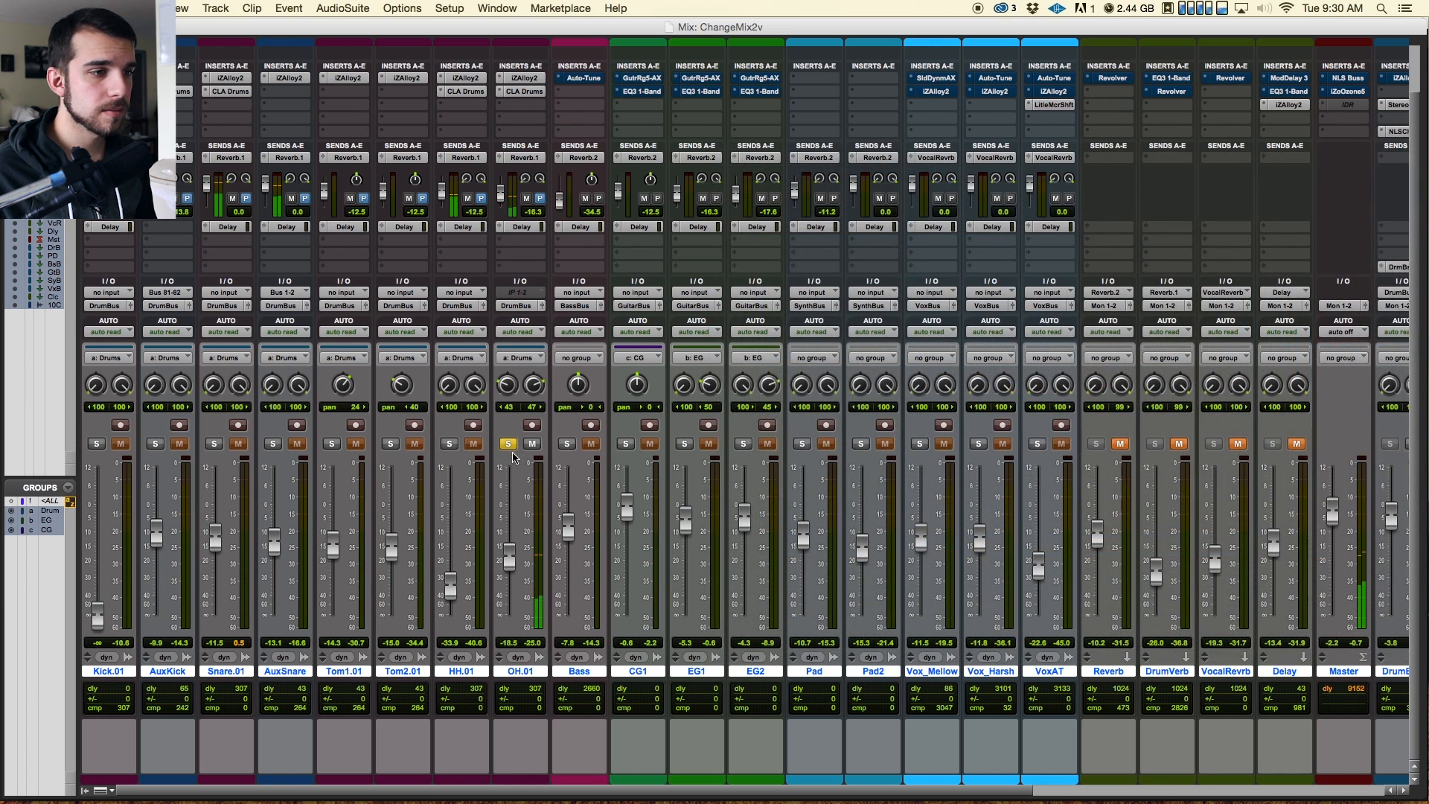
# Step: Solo all the drum tracks, isolating AuxKick briefly during playback to hear it alone
pyautogui.click(450, 444)
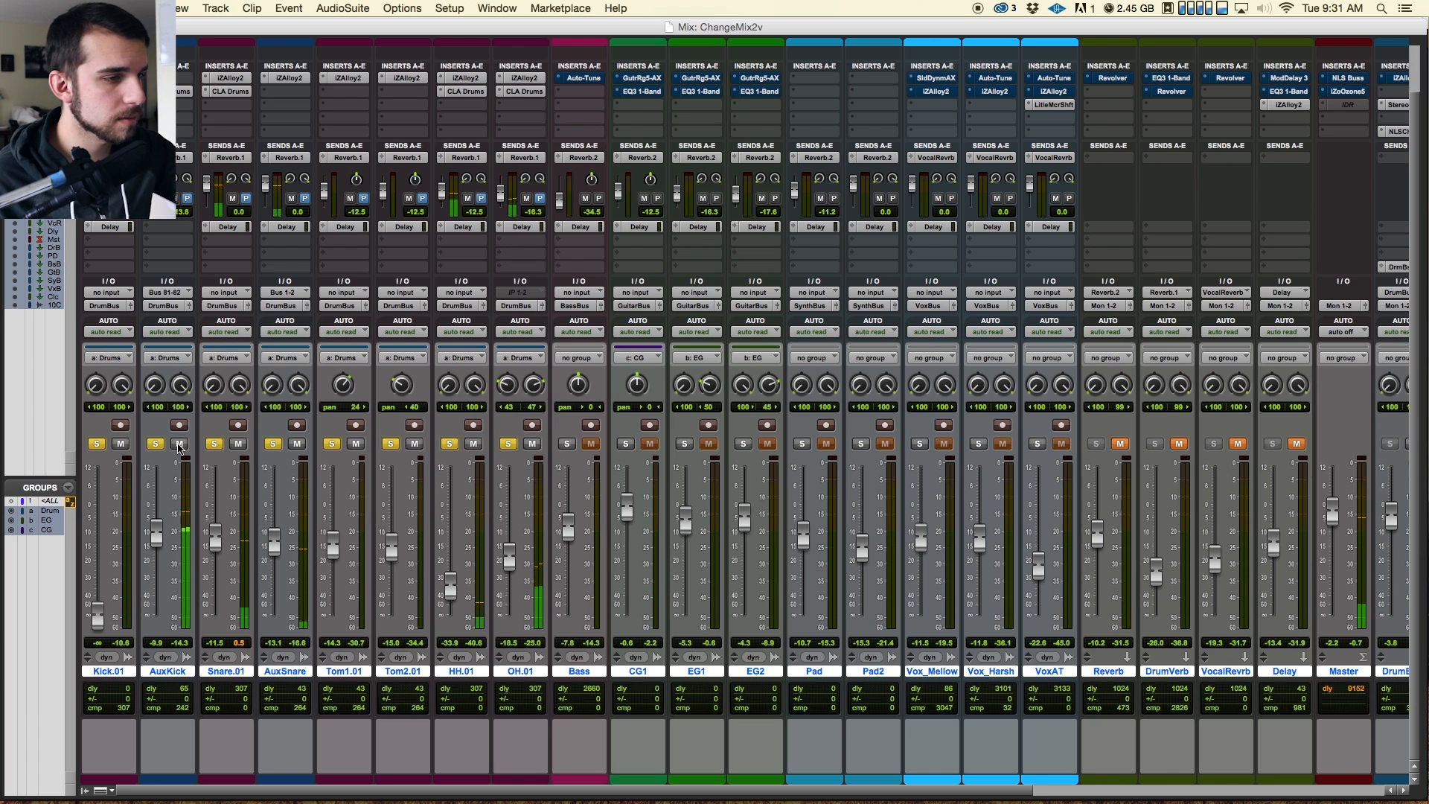
pyautogui.click(155, 444)
pyautogui.click(155, 444)
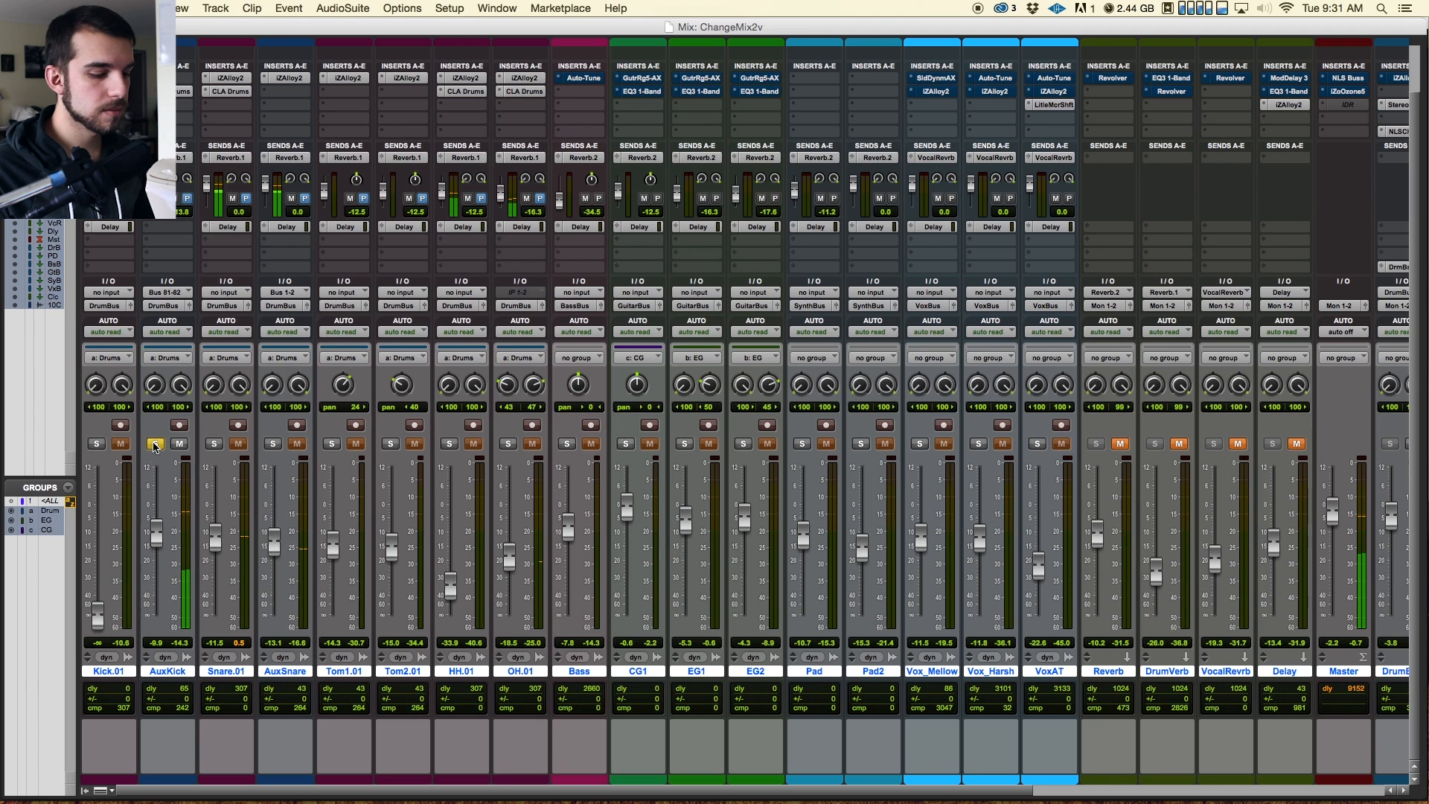
pyautogui.click(154, 444)
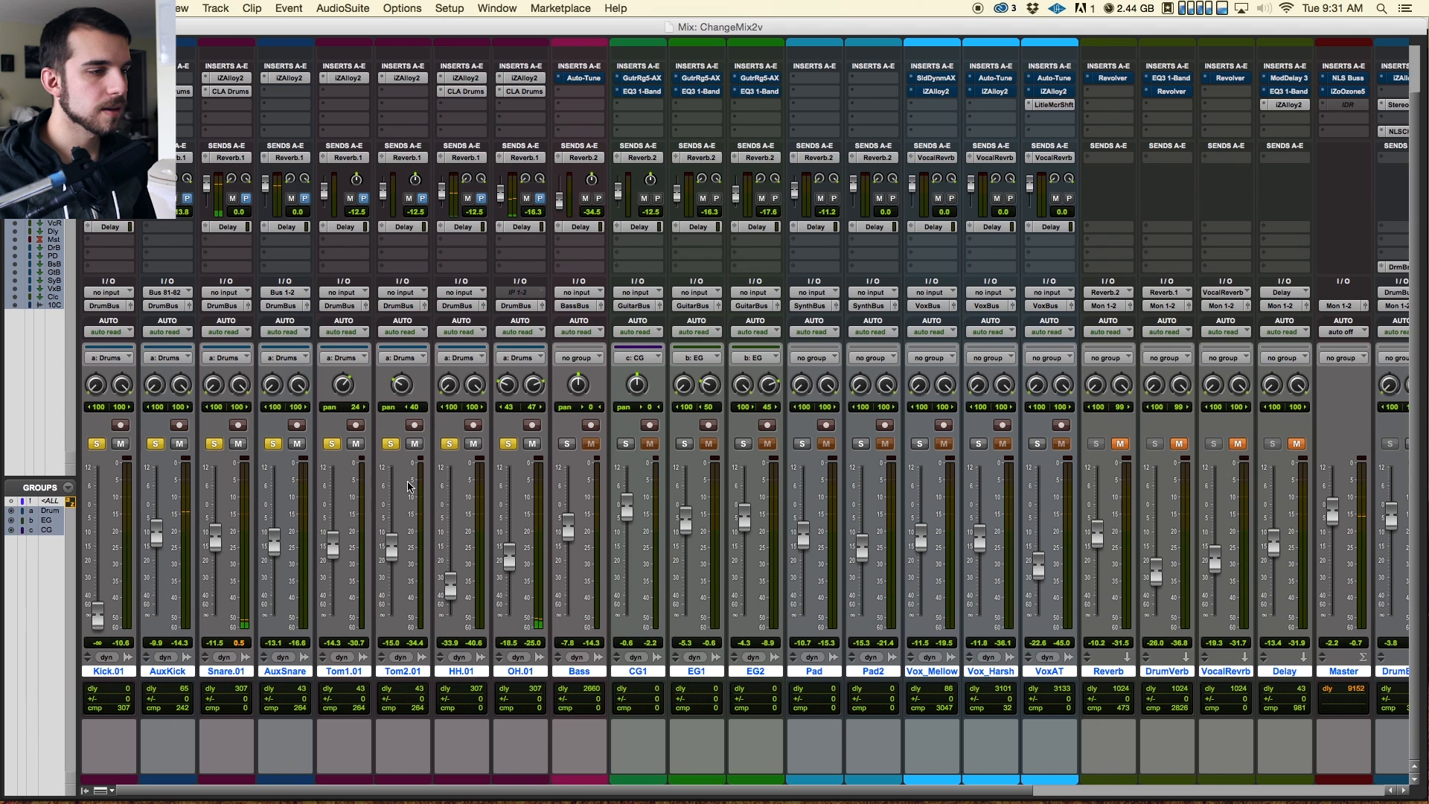
# Step: View the AIR Stereo Width settings on DrumBus and close the plug-in window
pyautogui.hscroll(8, 379, 476)
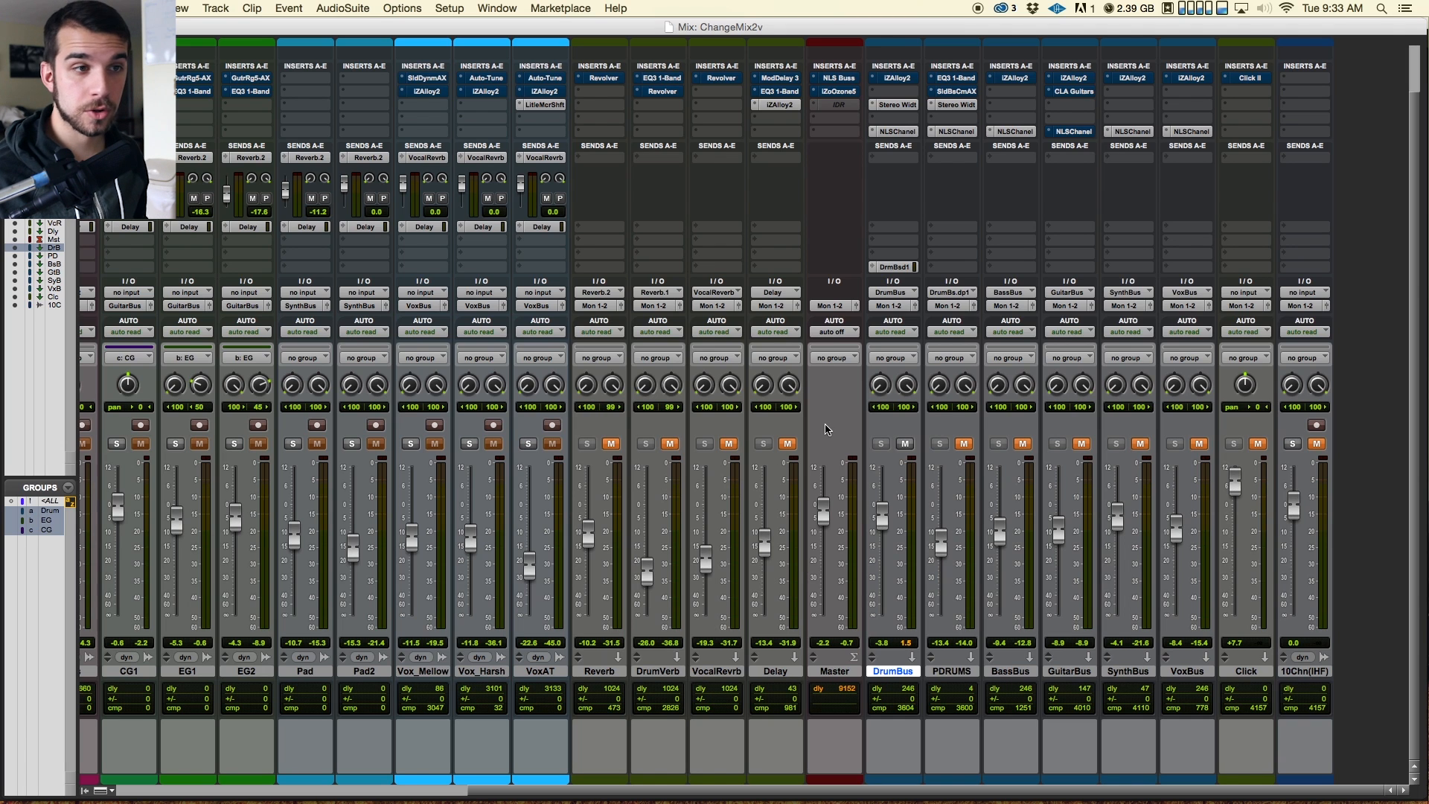
pyautogui.click(903, 105)
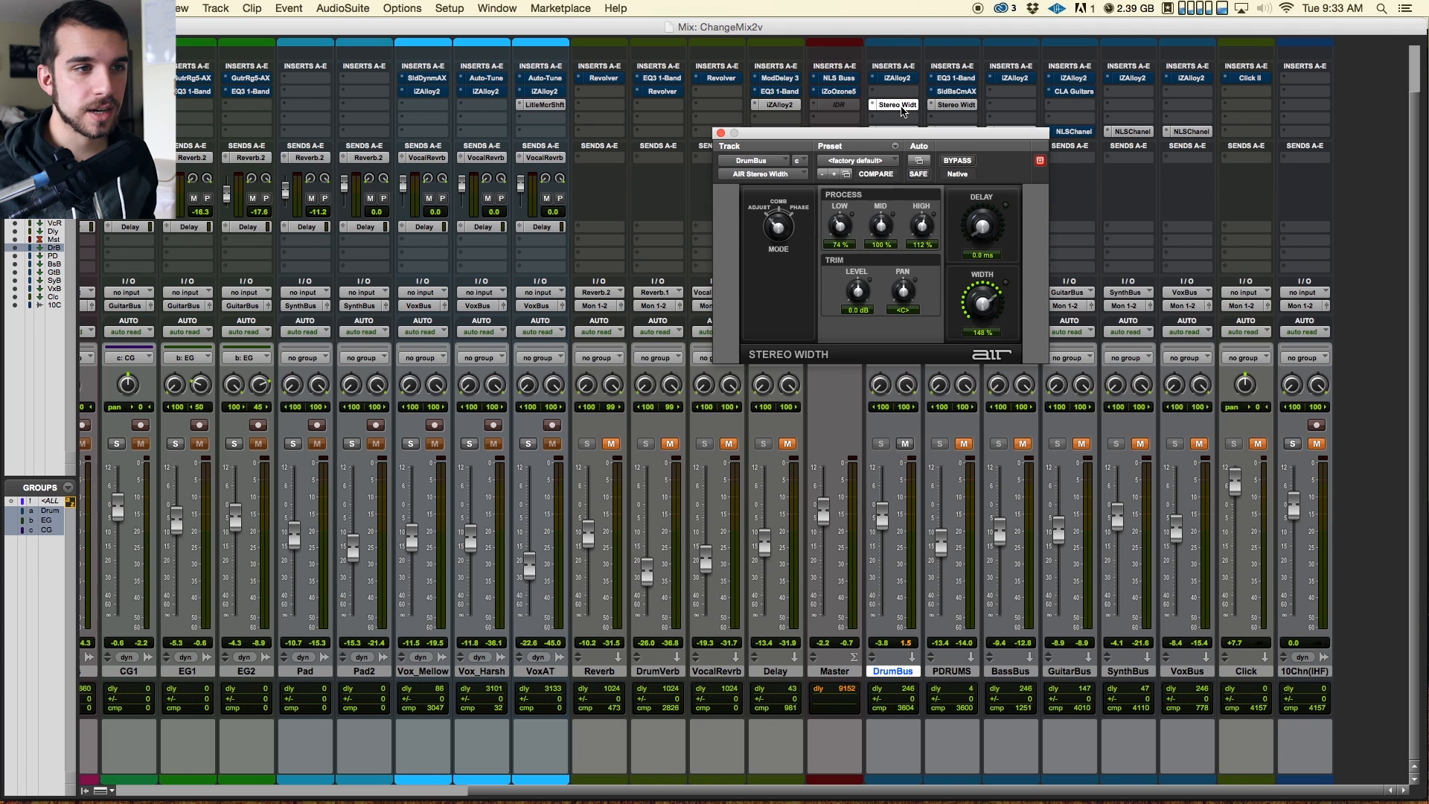
pyautogui.moveTo(915, 135); pyautogui.dragTo(641, 155)
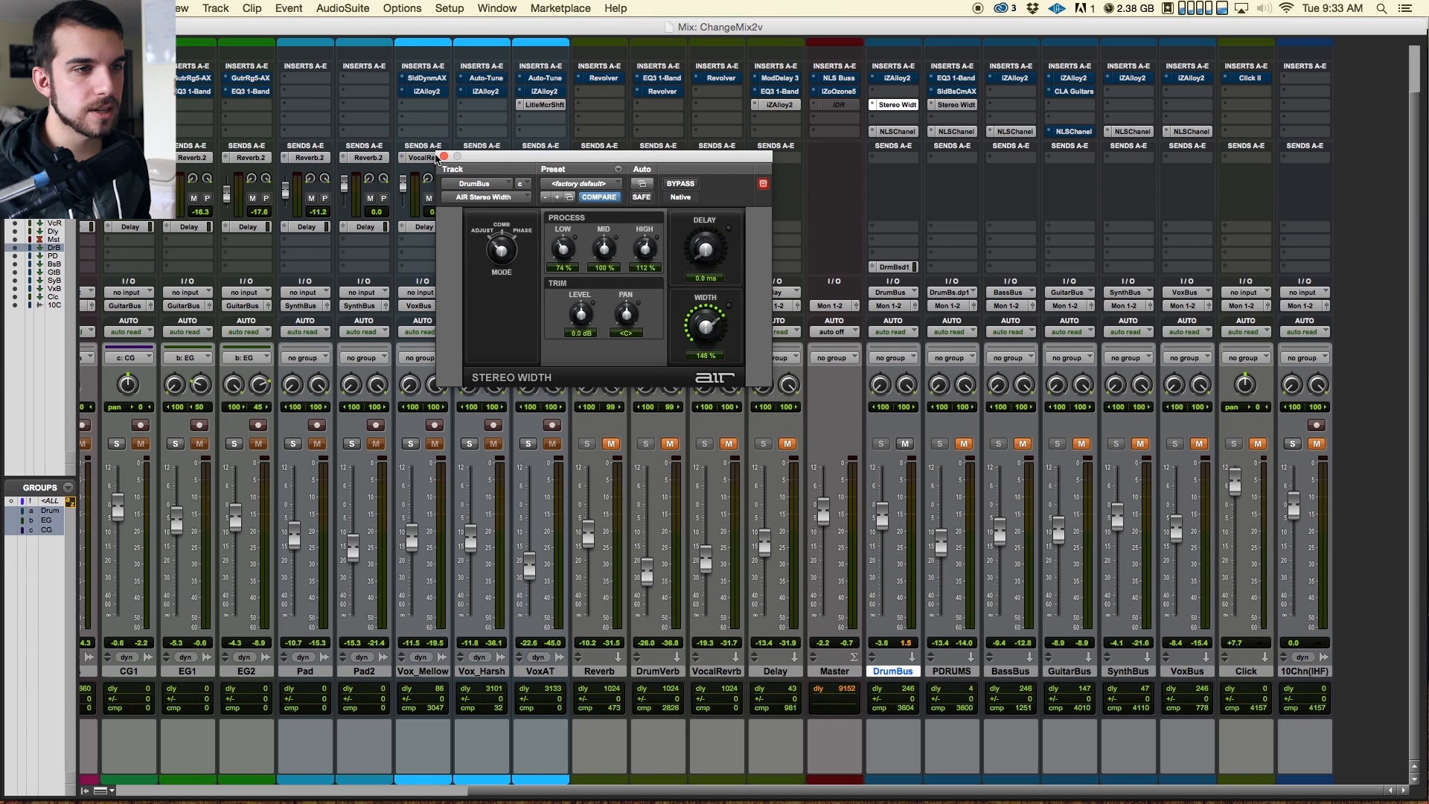
pyautogui.click(444, 156)
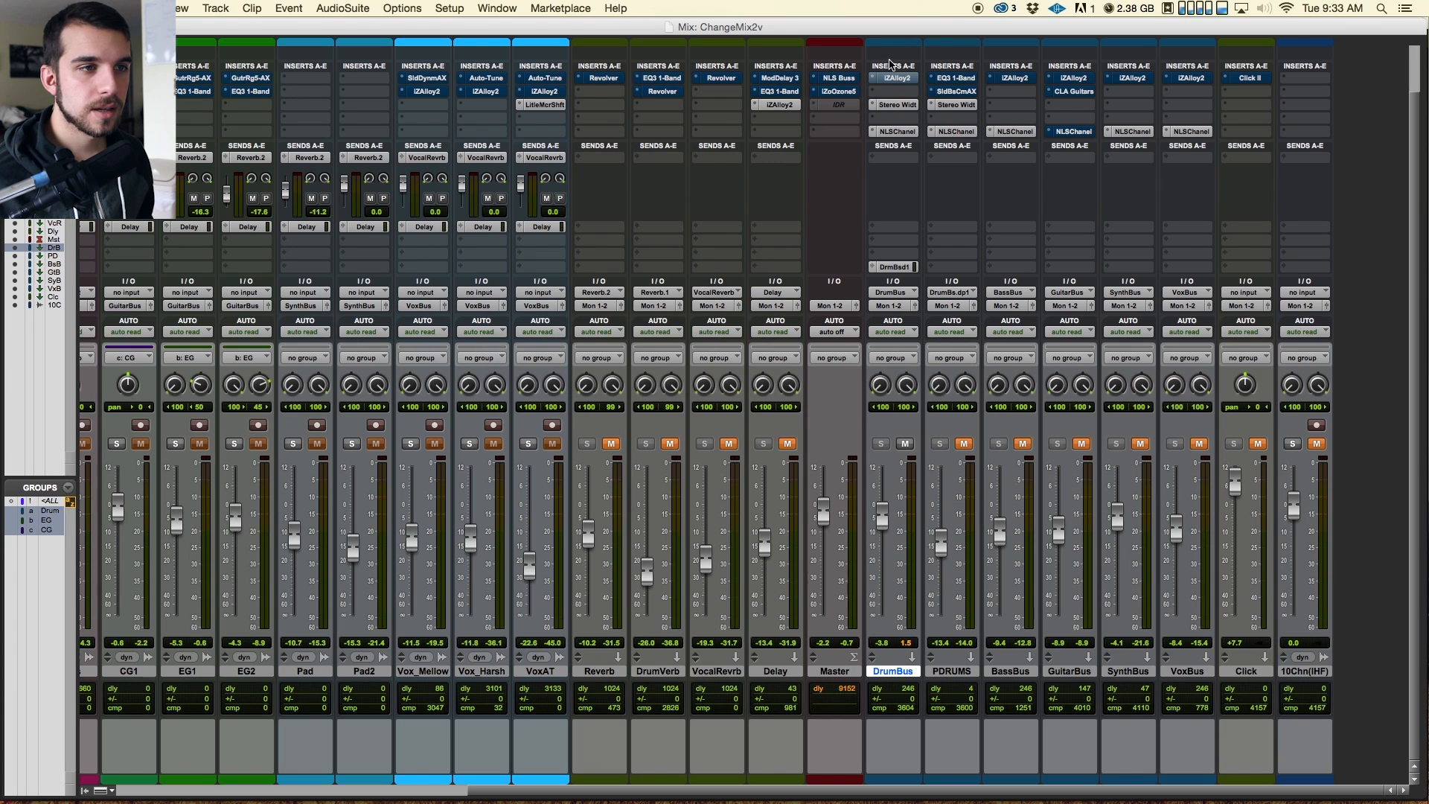
# Step: Open Alloy 2 on DrumBus, turn off the plug-in's bypass, and view its Equalizer and Dynamics 1 modules
pyautogui.click(897, 77)
pyautogui.click(696, 186)
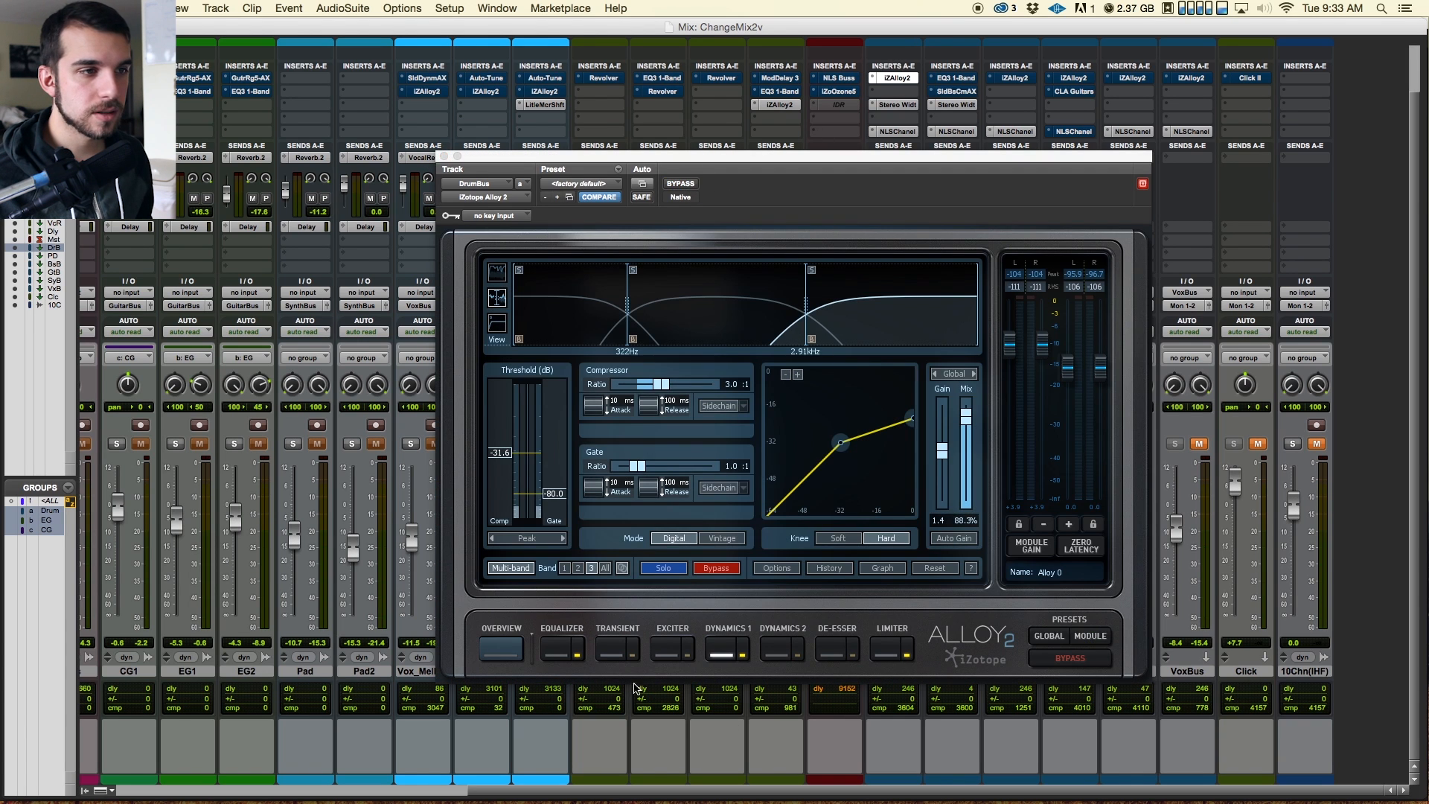
pyautogui.click(551, 652)
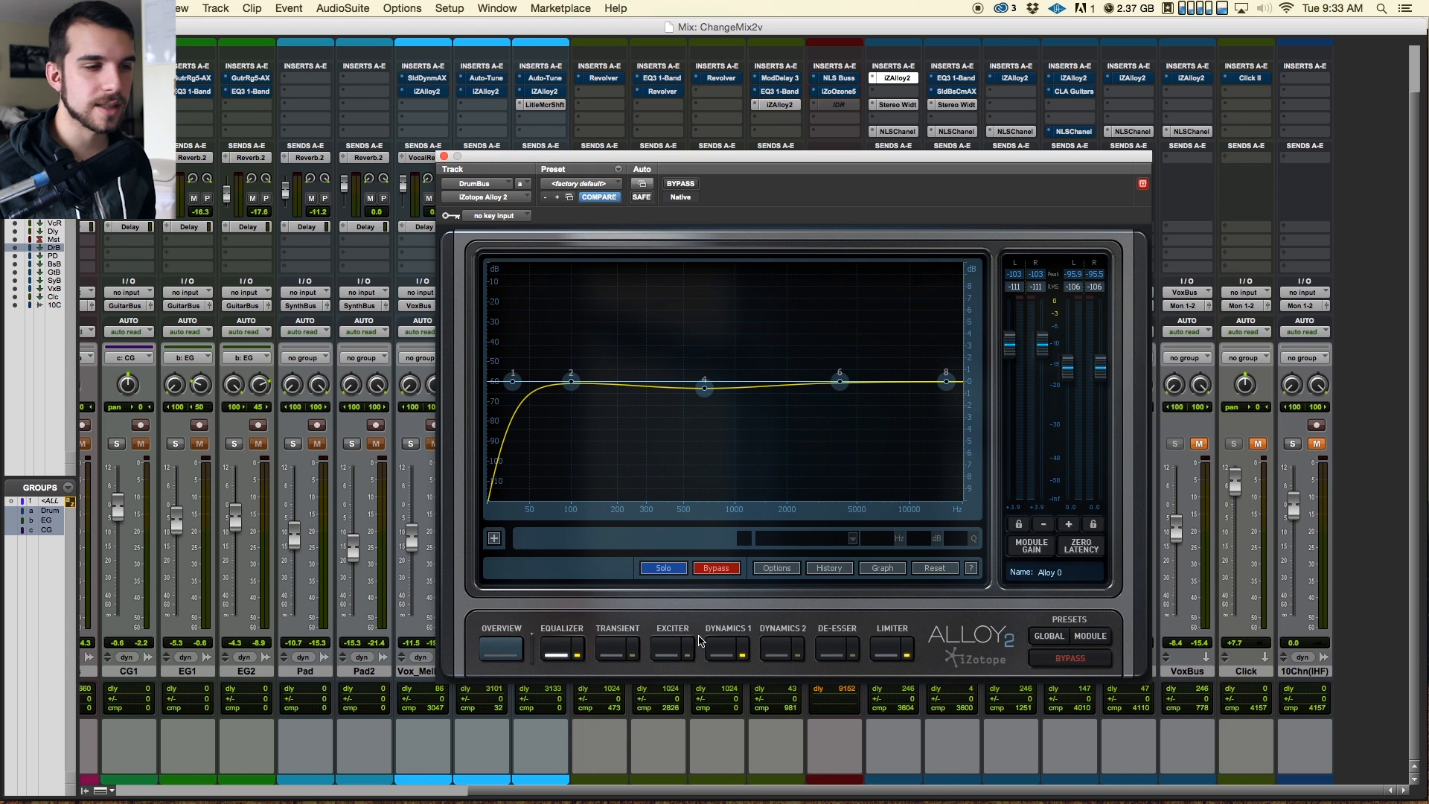
pyautogui.click(719, 650)
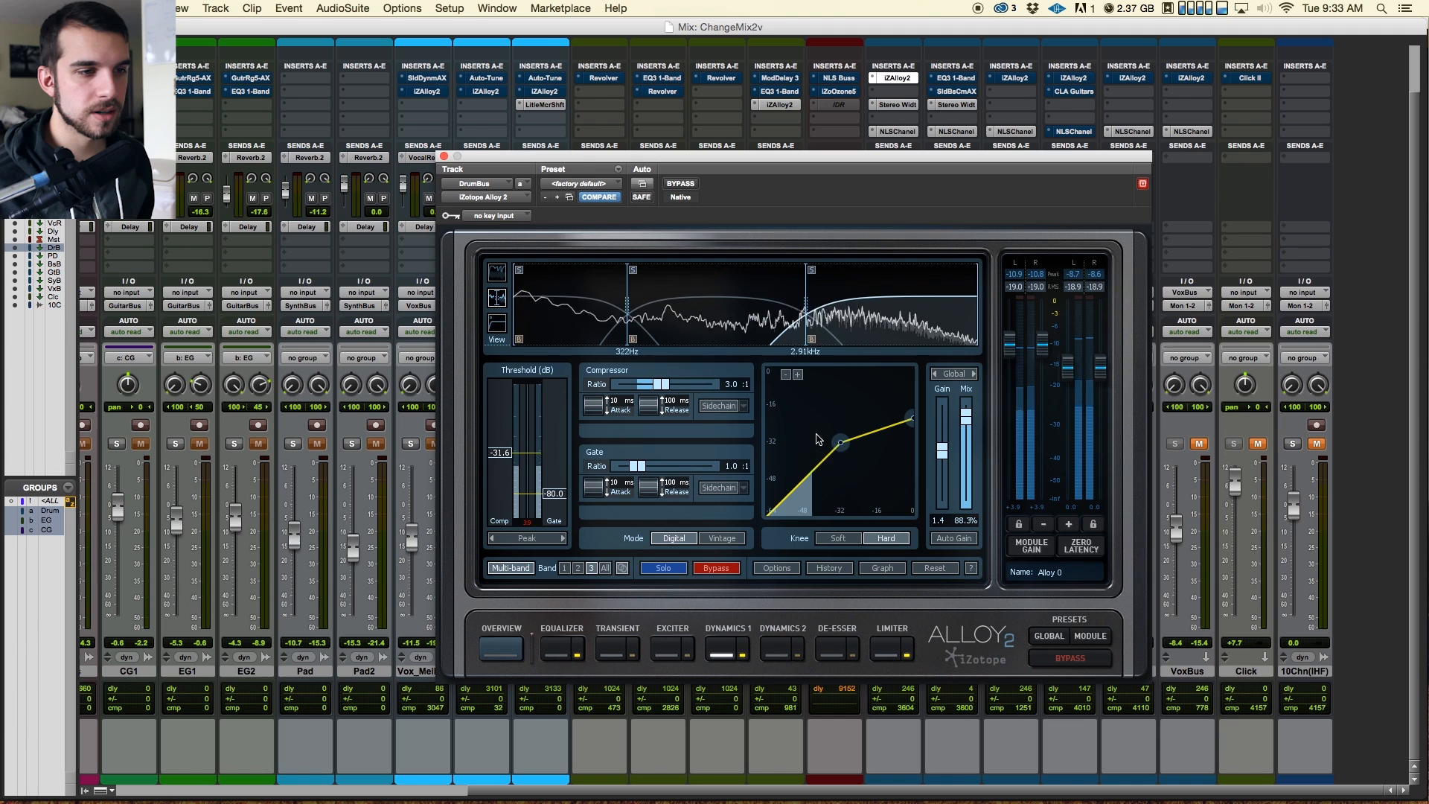
# Step: Compare DrumBus with Alloy 2 bypassed and active during playback, and close the plug-in to return to the mixer
pyautogui.click(1065, 659)
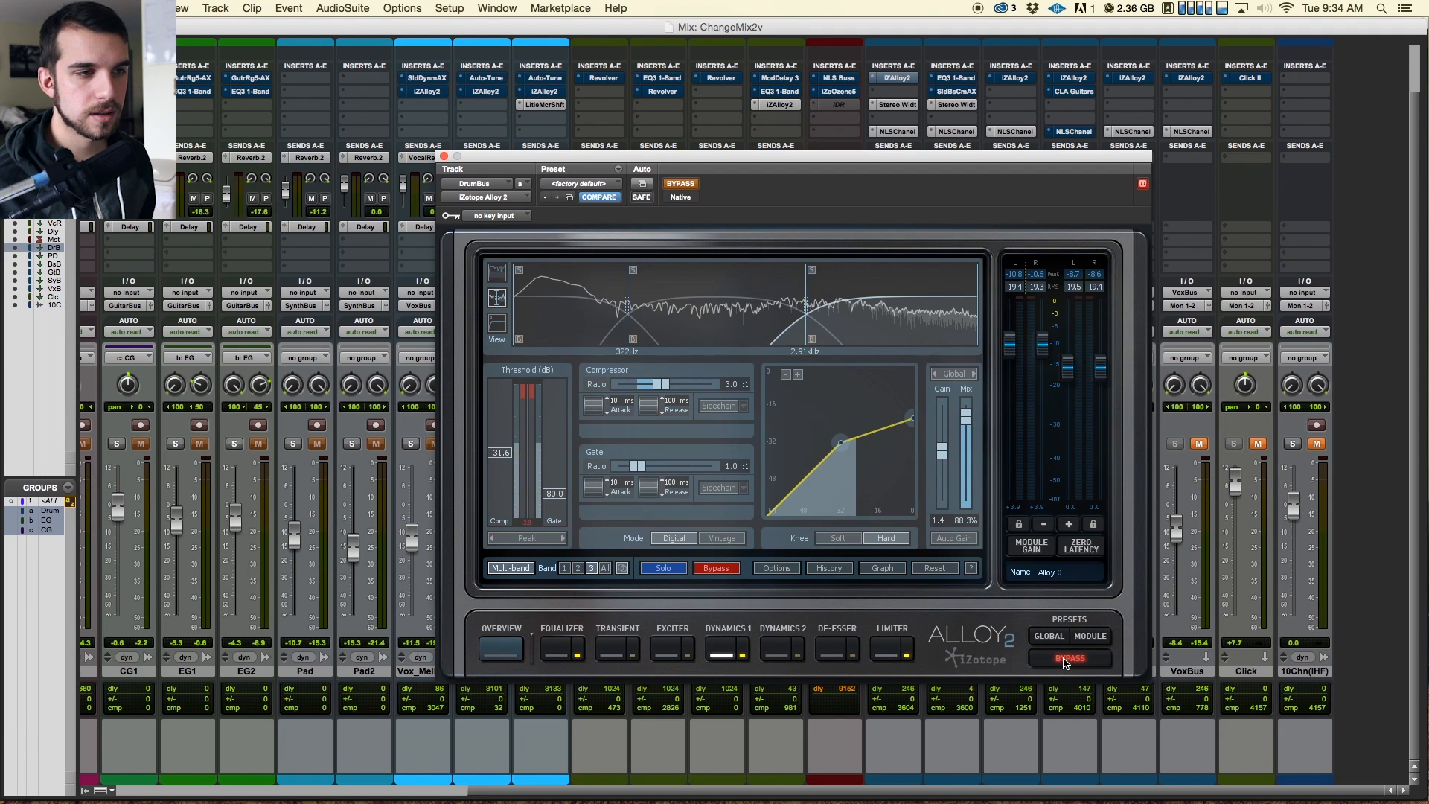
pyautogui.click(1066, 659)
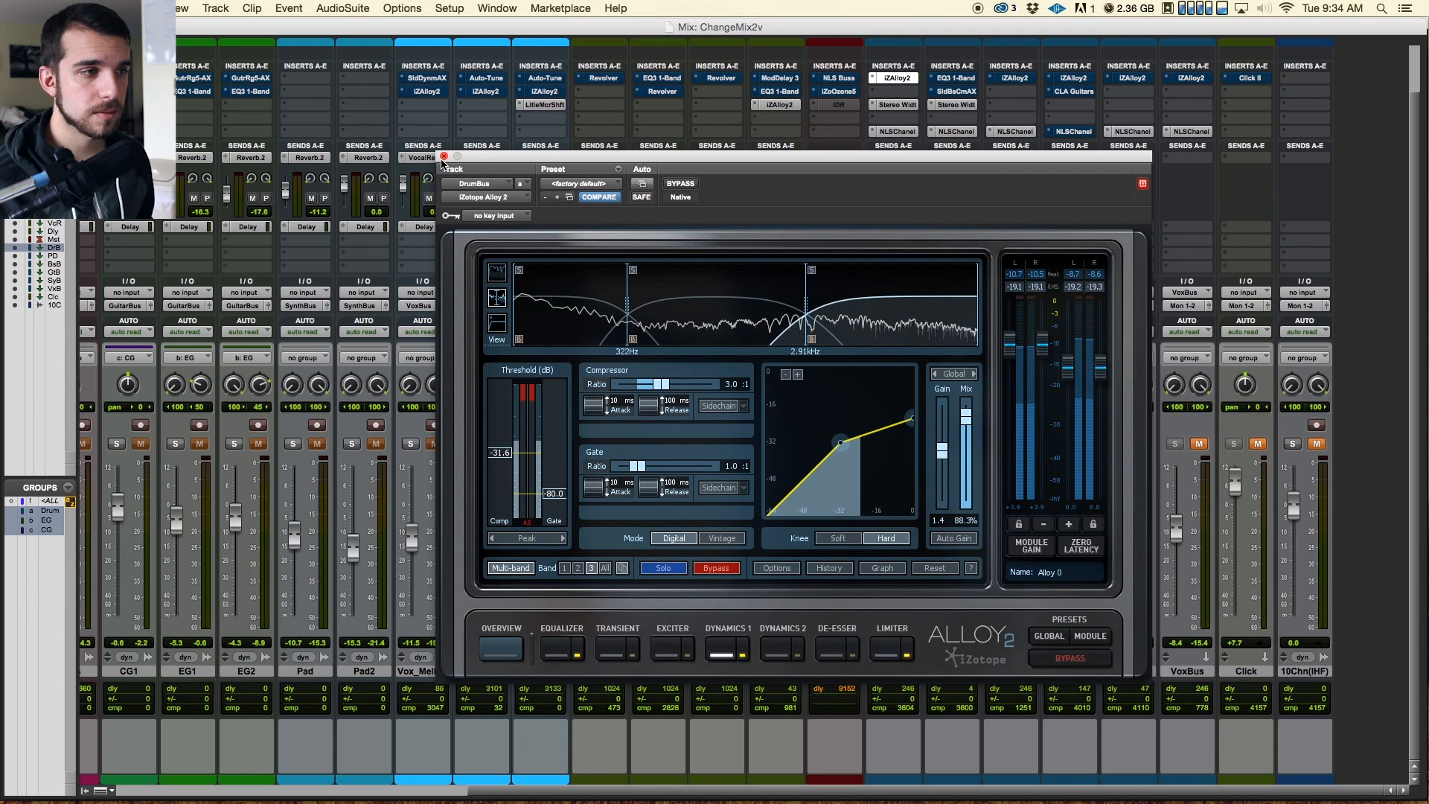
pyautogui.press('super+equal')
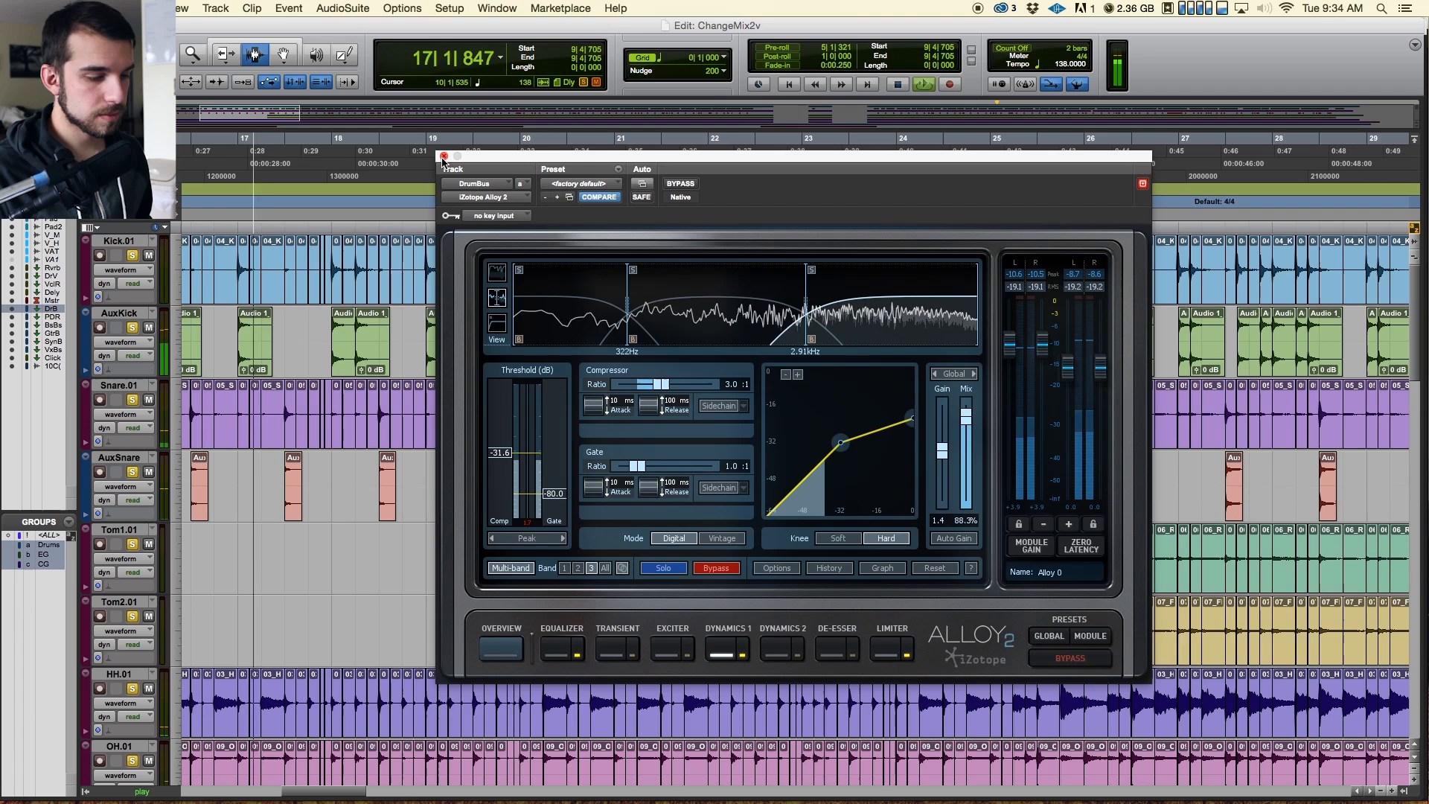
pyautogui.click(444, 158)
pyautogui.press('super+equal')
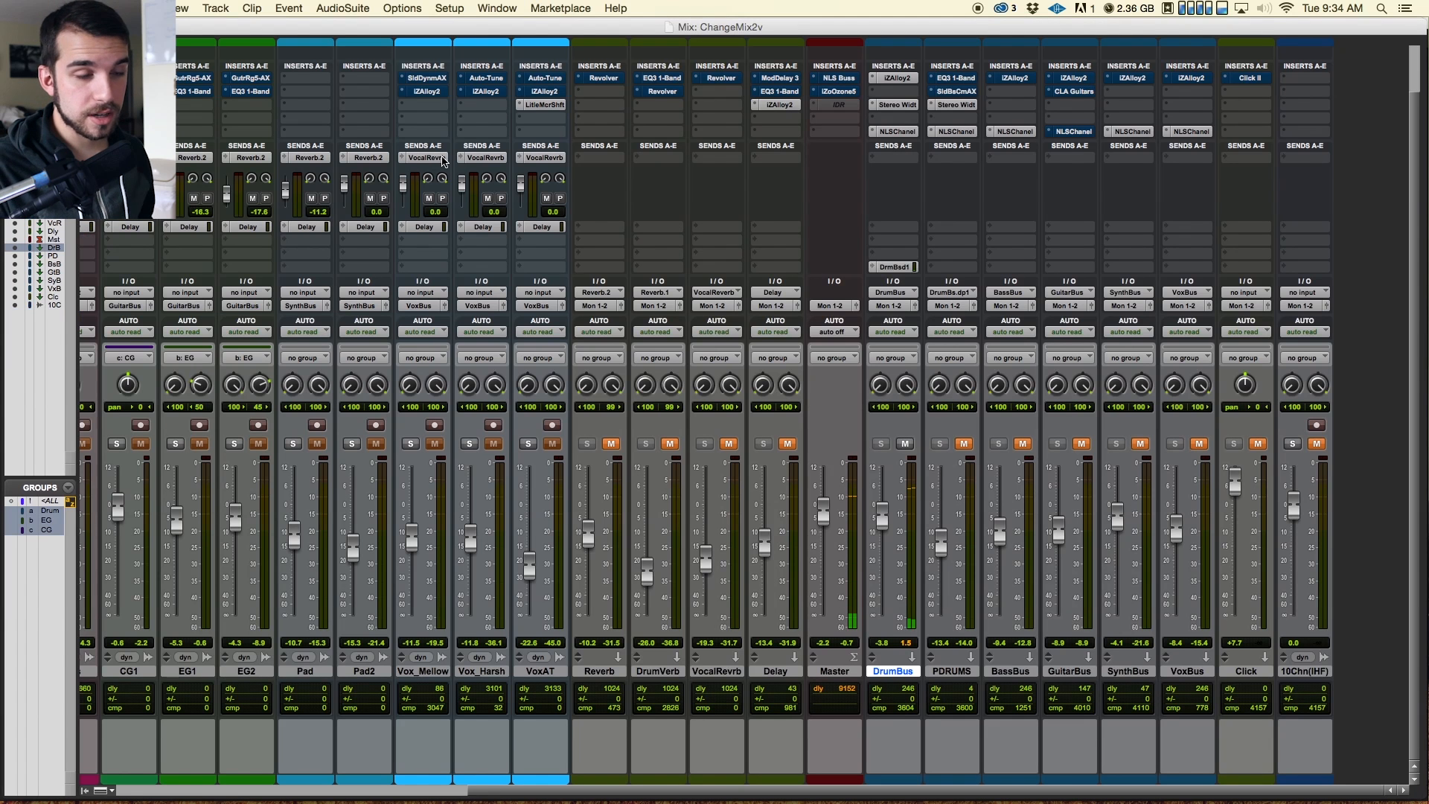
# Step: Select PDRUMS and unmute it, and briefly show the level controls of the DrumBus send that feeds it
pyautogui.click(961, 672)
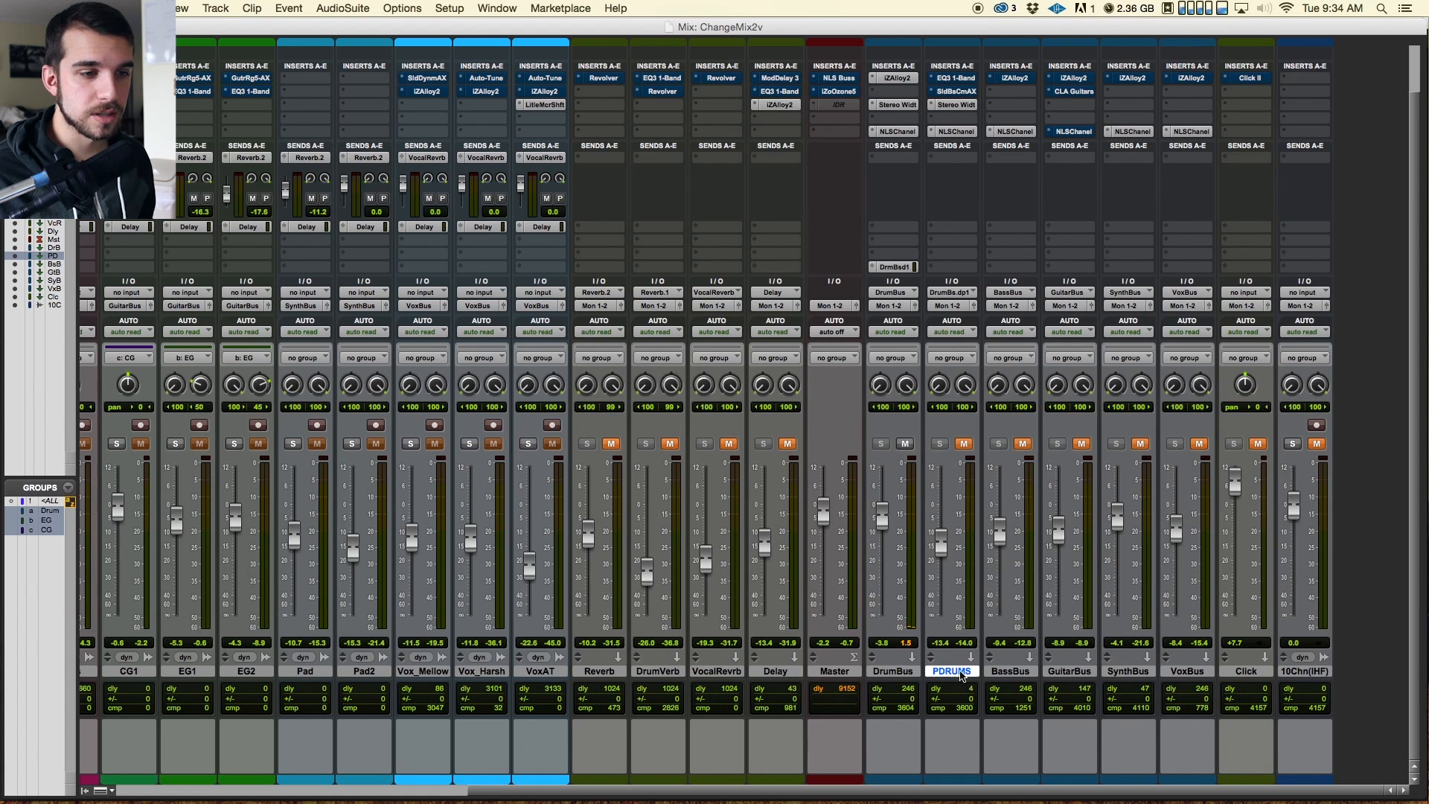
pyautogui.click(965, 442)
pyautogui.keyDown('super'); pyautogui.click(873, 269); pyautogui.keyUp('super')
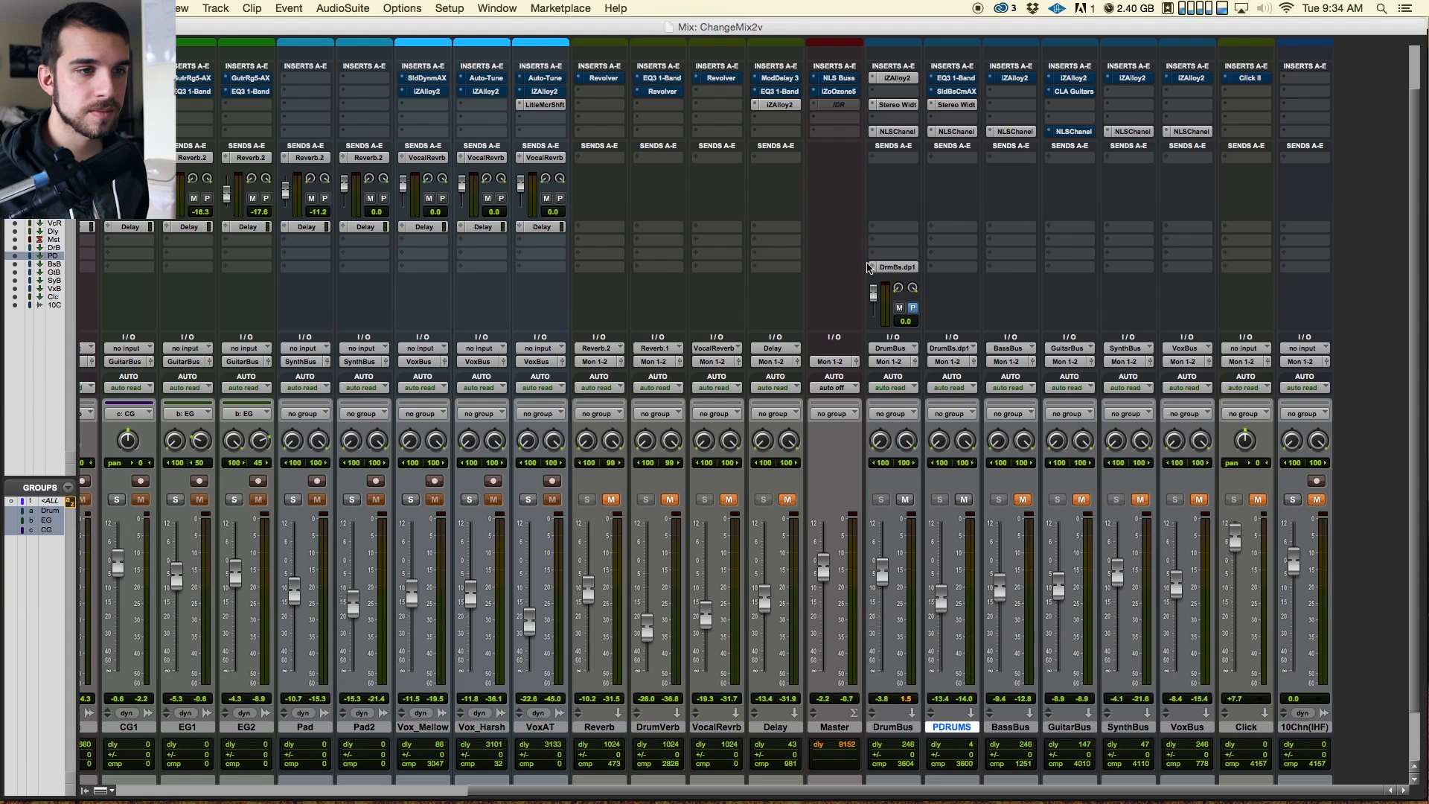
pyautogui.keyDown('super'); pyautogui.click(873, 269); pyautogui.keyUp('super')
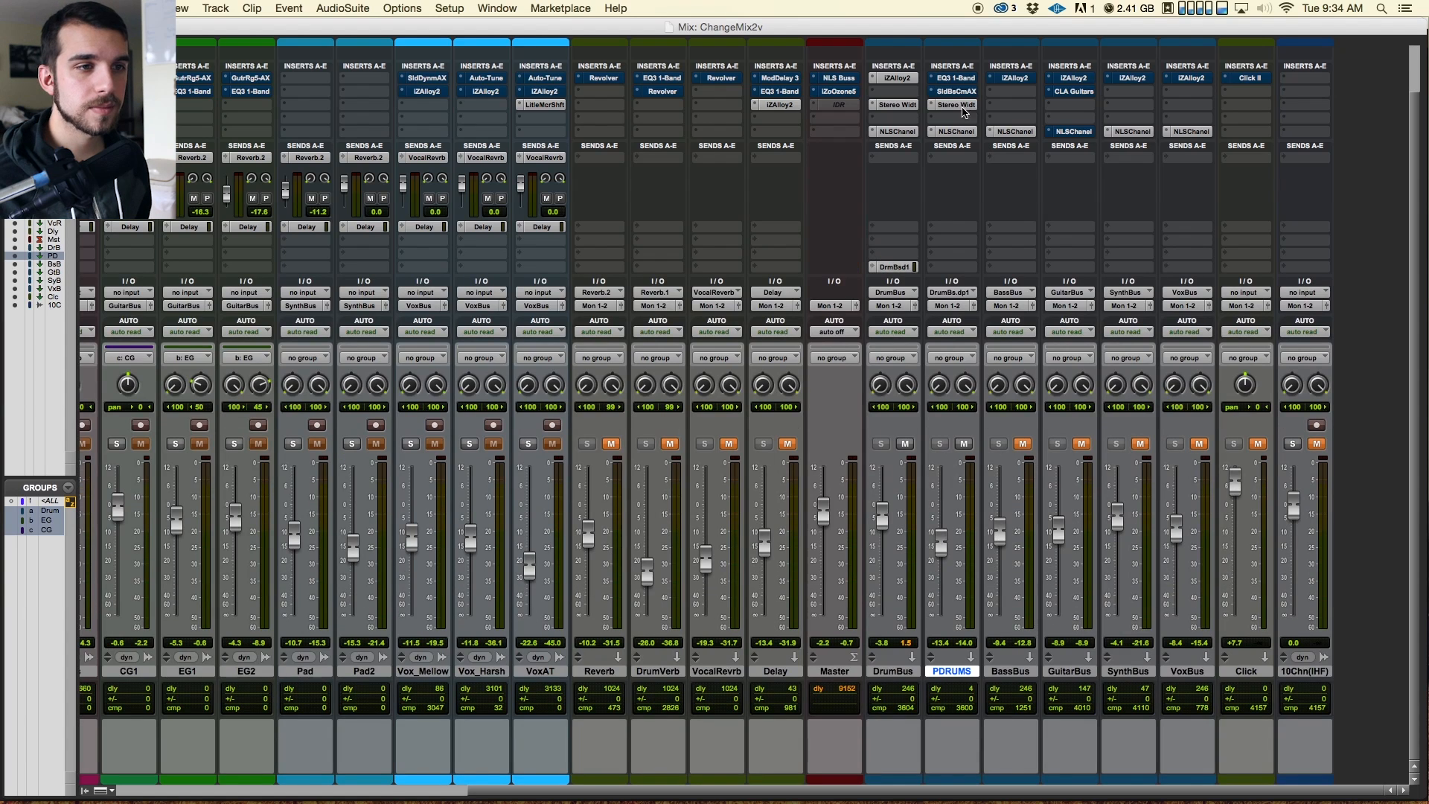
# Step: Mute PDRUMS and play the drums through DrumBus alone
pyautogui.press('super+equal')
pyautogui.press('super+equal')
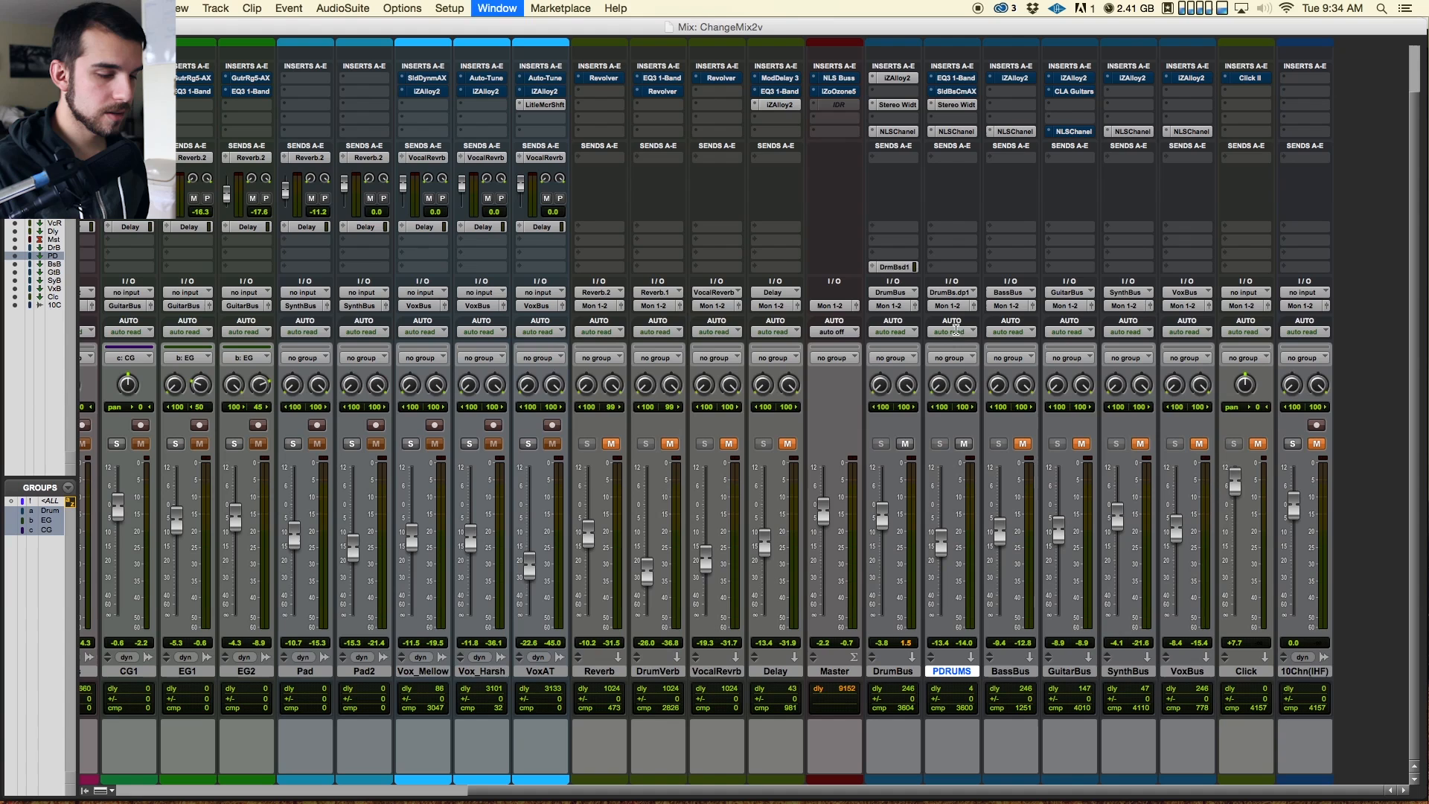
pyautogui.click(964, 444)
pyautogui.press('space')
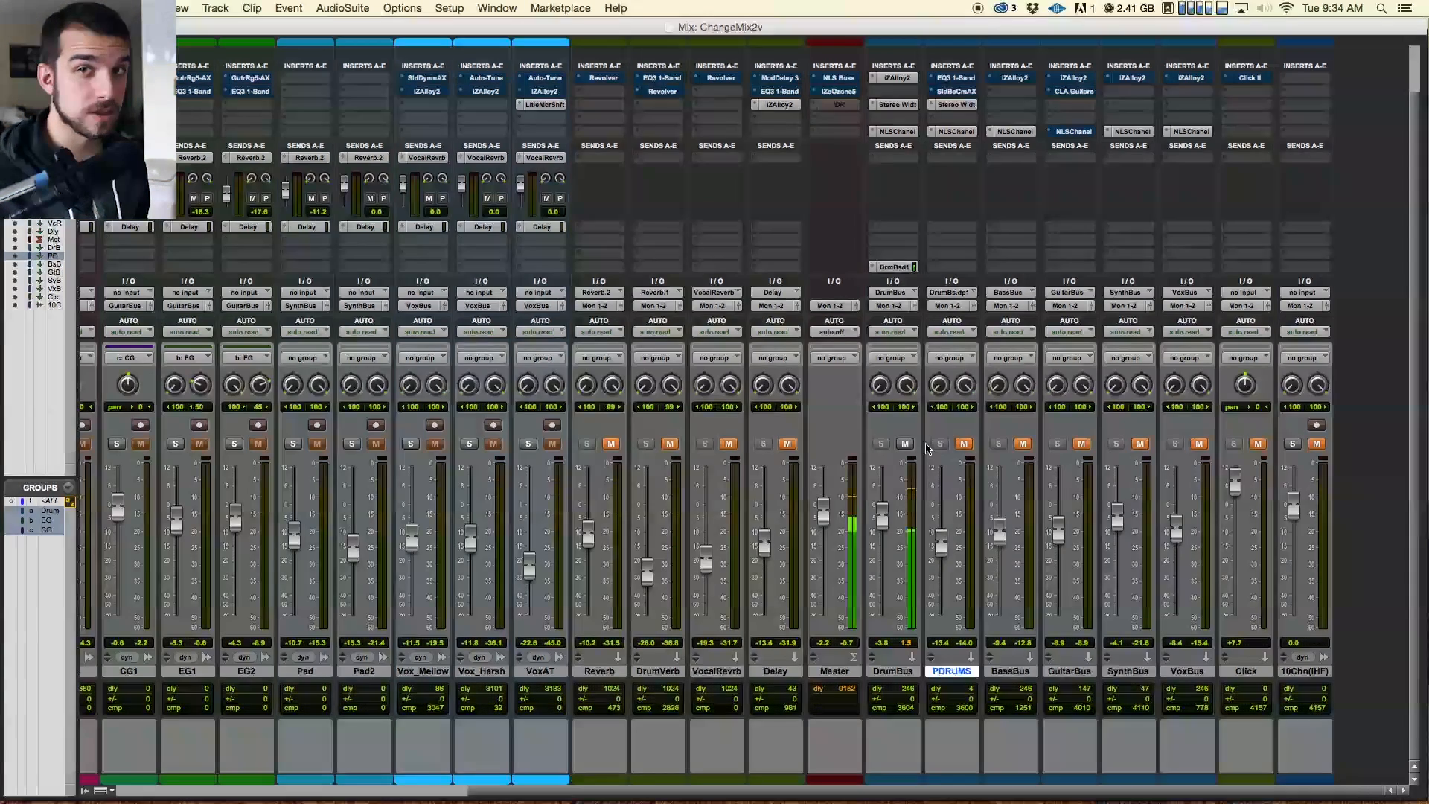
# Step: Move the playback start point in the Edit window's timeline and return to the mixer to play the drums from there
pyautogui.press('super+equal')
pyautogui.click(829, 597)
pyautogui.press('r')
pyautogui.press('r')
pyautogui.press('space')
pyautogui.click(747, 579)
pyautogui.press('super+equal')
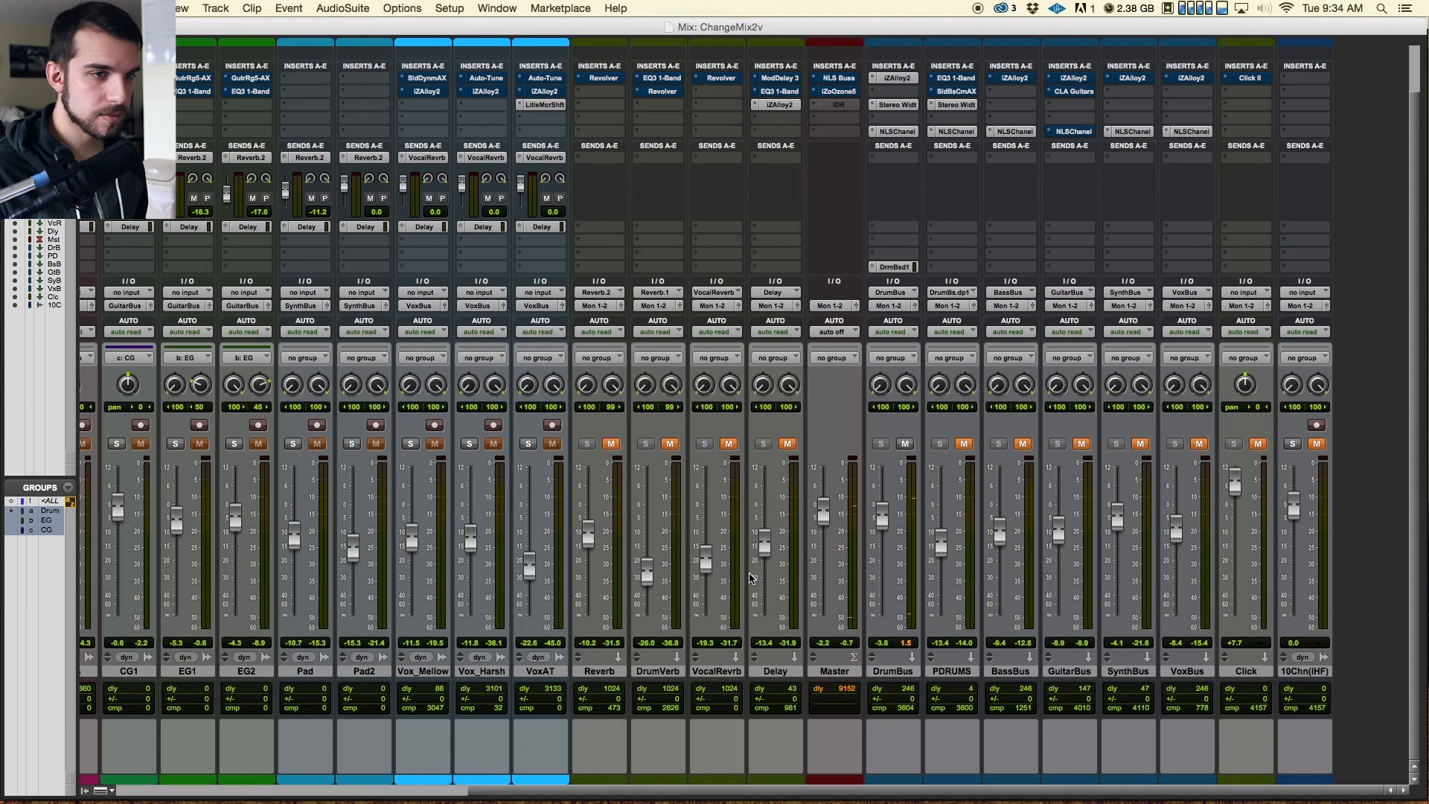
pyautogui.press('space')
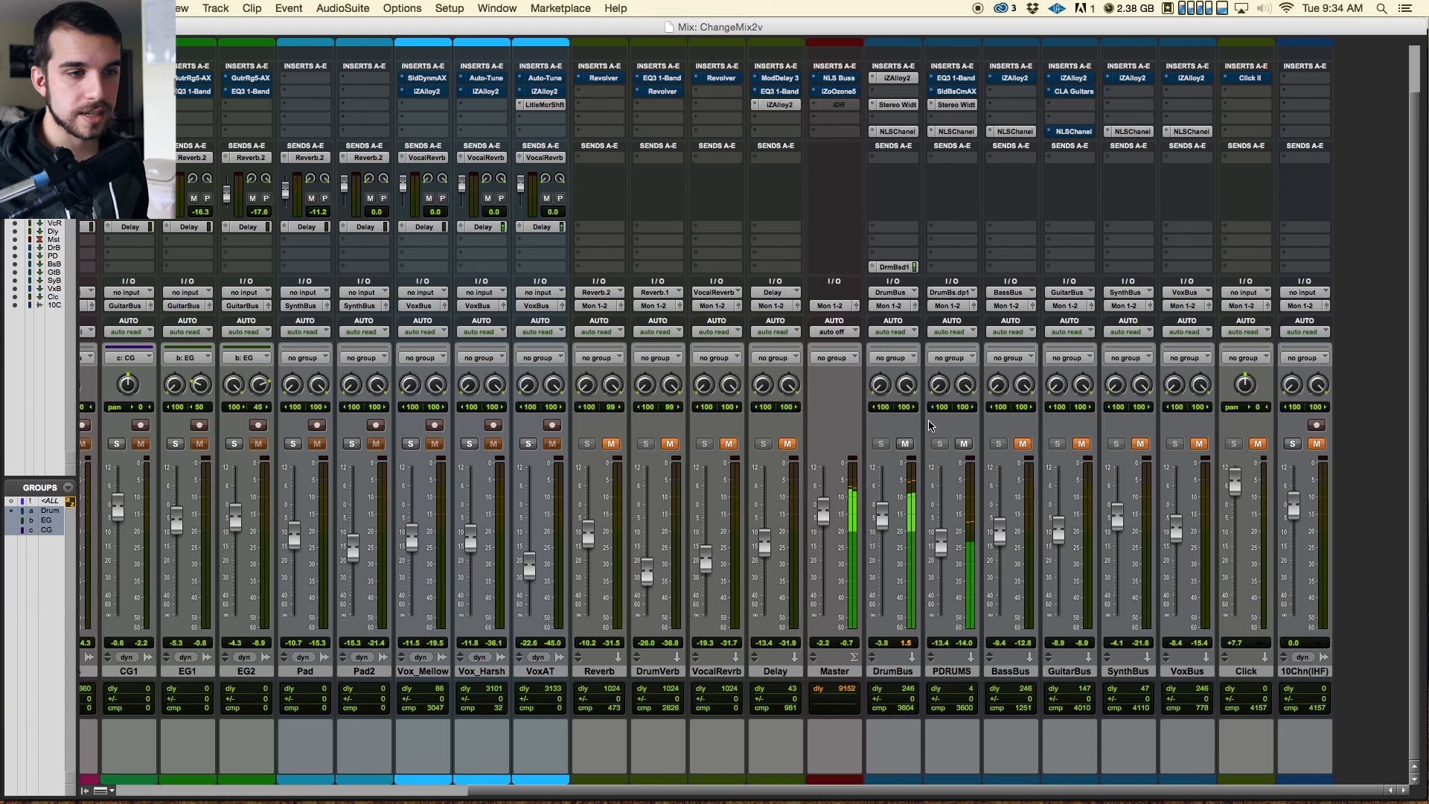
# Step: Mute DrumBus to hear PDRUMS alone, and activate the EQ3 1-Band and Solid Bus Comp inserts on PDRUMS
pyautogui.click(906, 444)
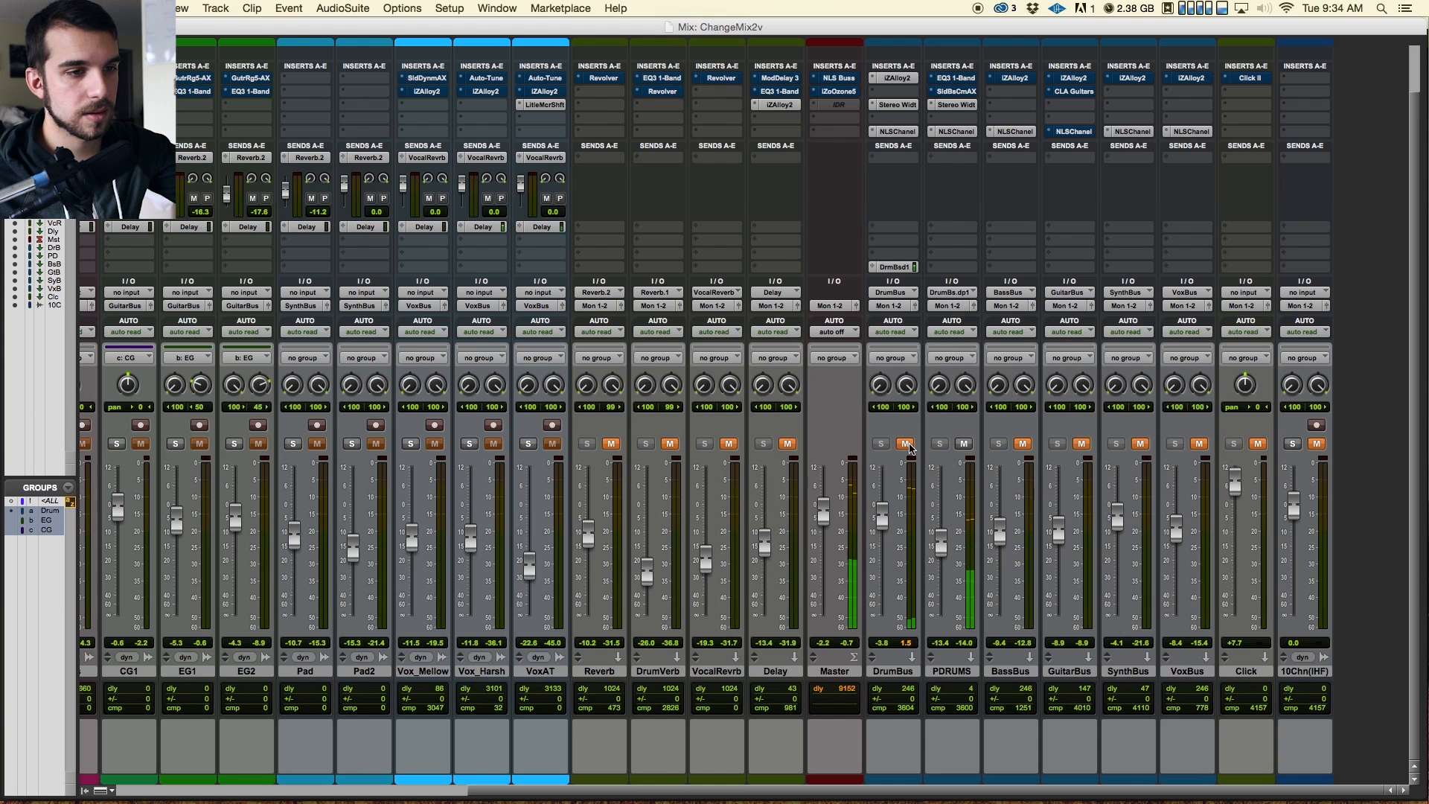
pyautogui.keyDown('super'); pyautogui.click(947, 78); pyautogui.keyUp('super')
pyautogui.keyDown('super'); pyautogui.click(951, 92); pyautogui.keyUp('super')
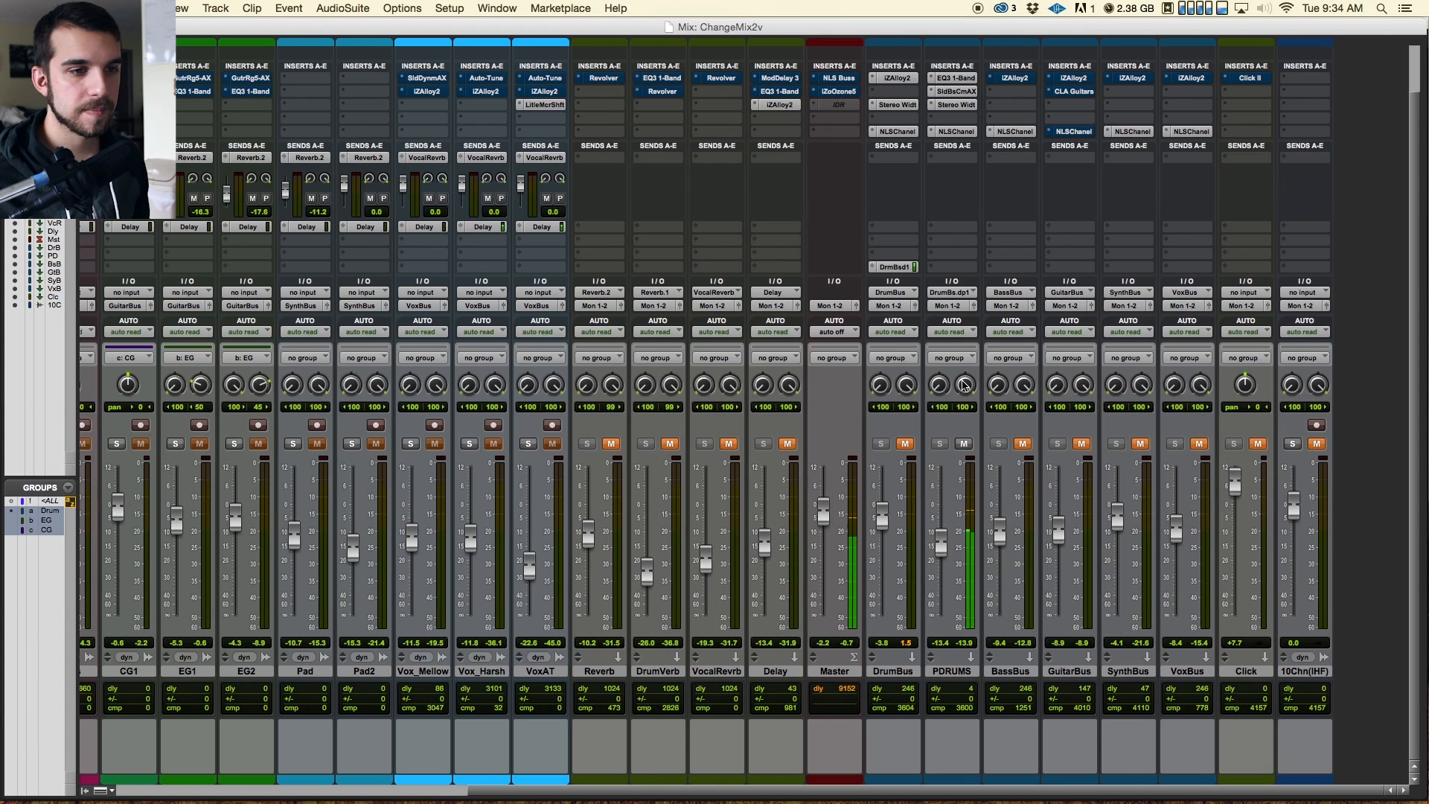
# Step: Examine the Solid Bus Comp, EQ3 1-Band and AIR Stereo Width settings on PDRUMS, and close the plug-in window
pyautogui.click(956, 91)
pyautogui.moveTo(703, 156); pyautogui.dragTo(782, 107)
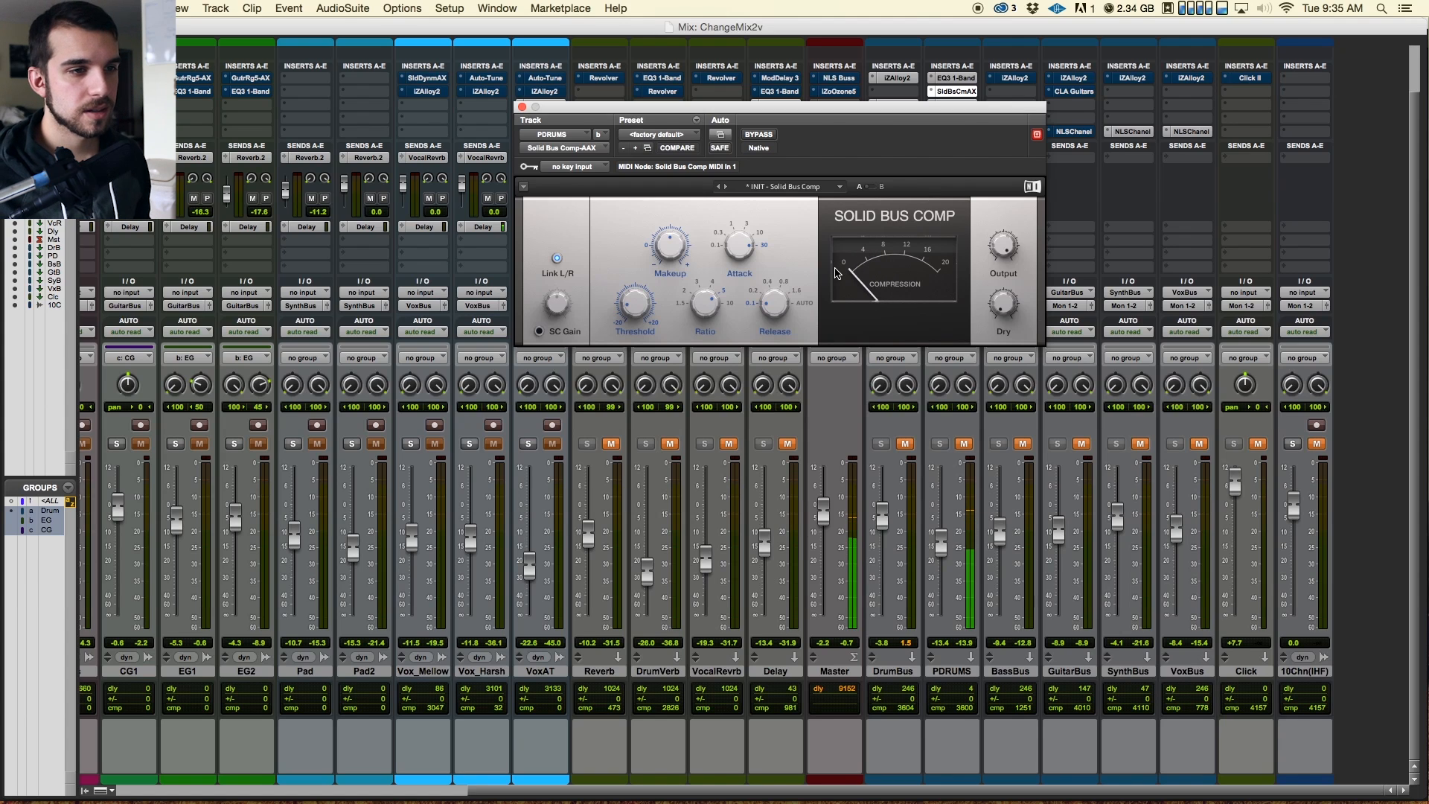
pyautogui.moveTo(577, 113); pyautogui.dragTo(330, 93)
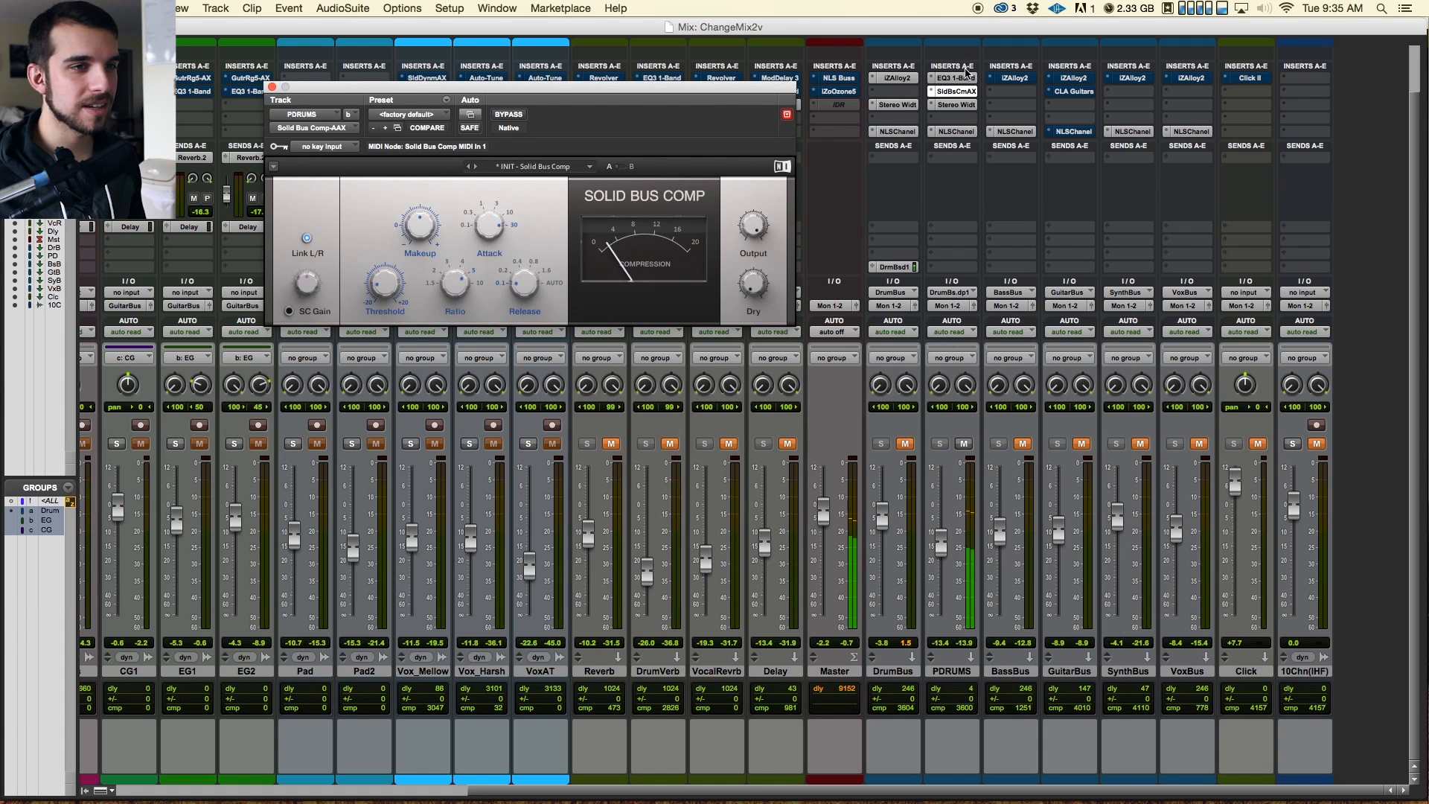
pyautogui.click(955, 77)
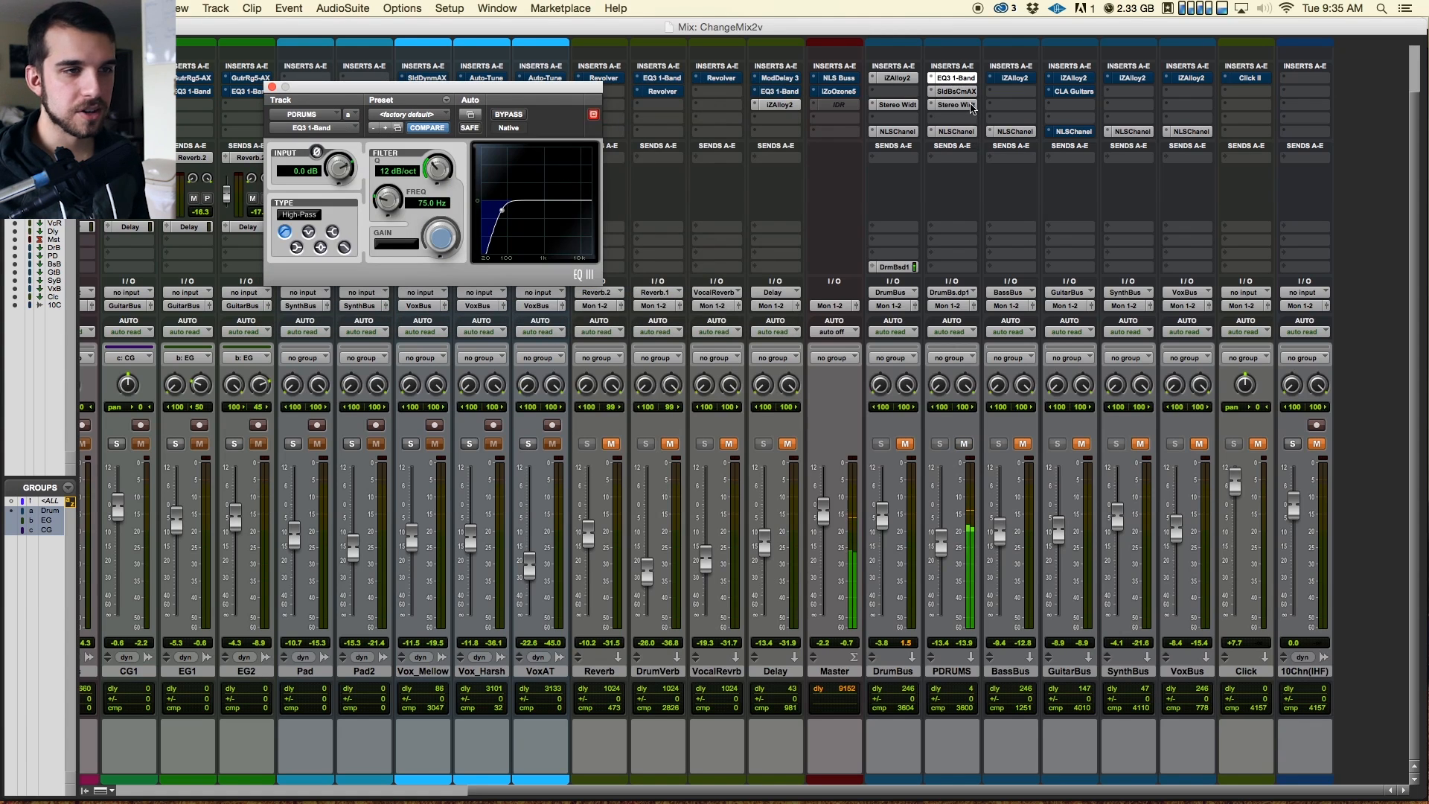
pyautogui.click(970, 105)
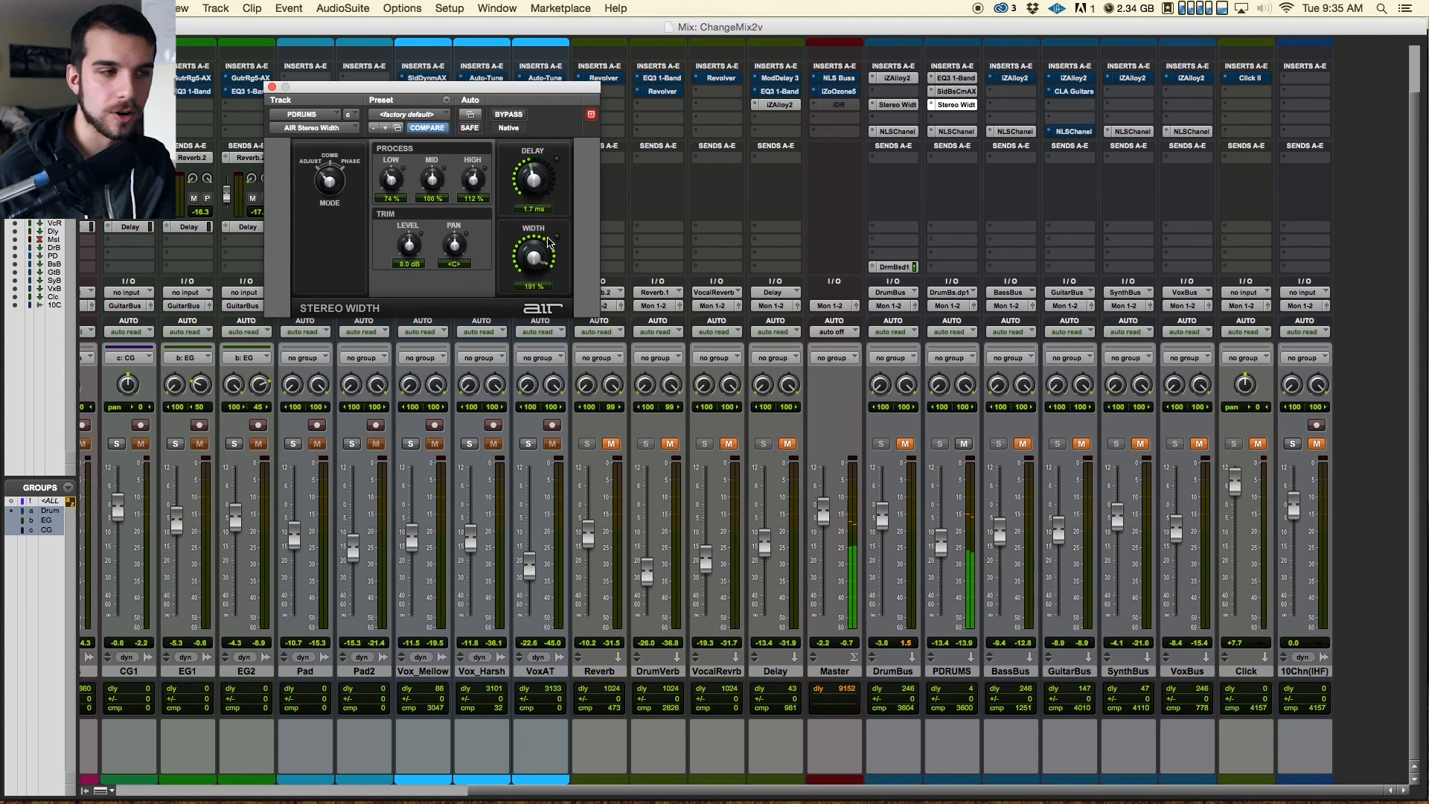
pyautogui.click(271, 86)
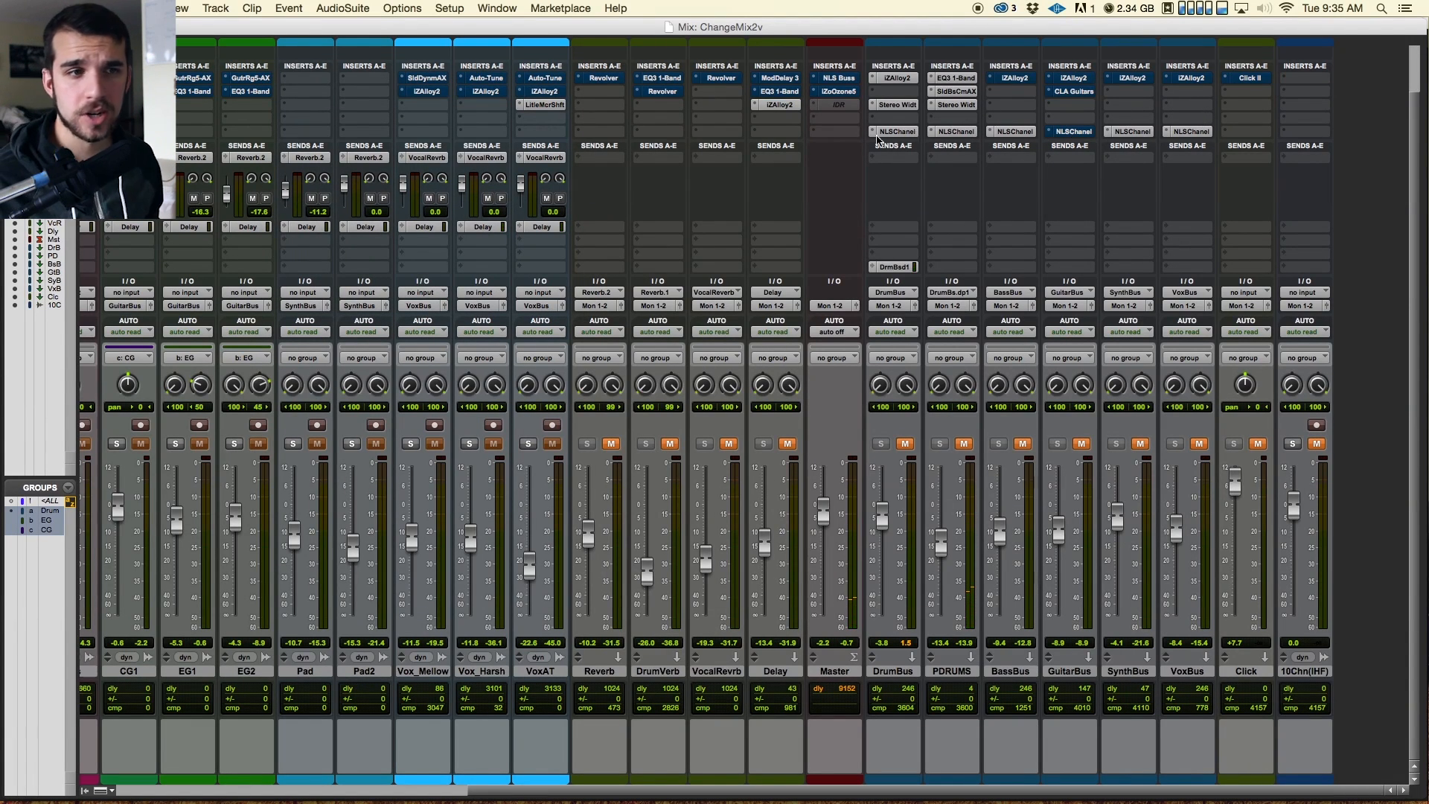
# Step: Examine the NLS Channel insert on PDRUMS and close it
pyautogui.click(956, 131)
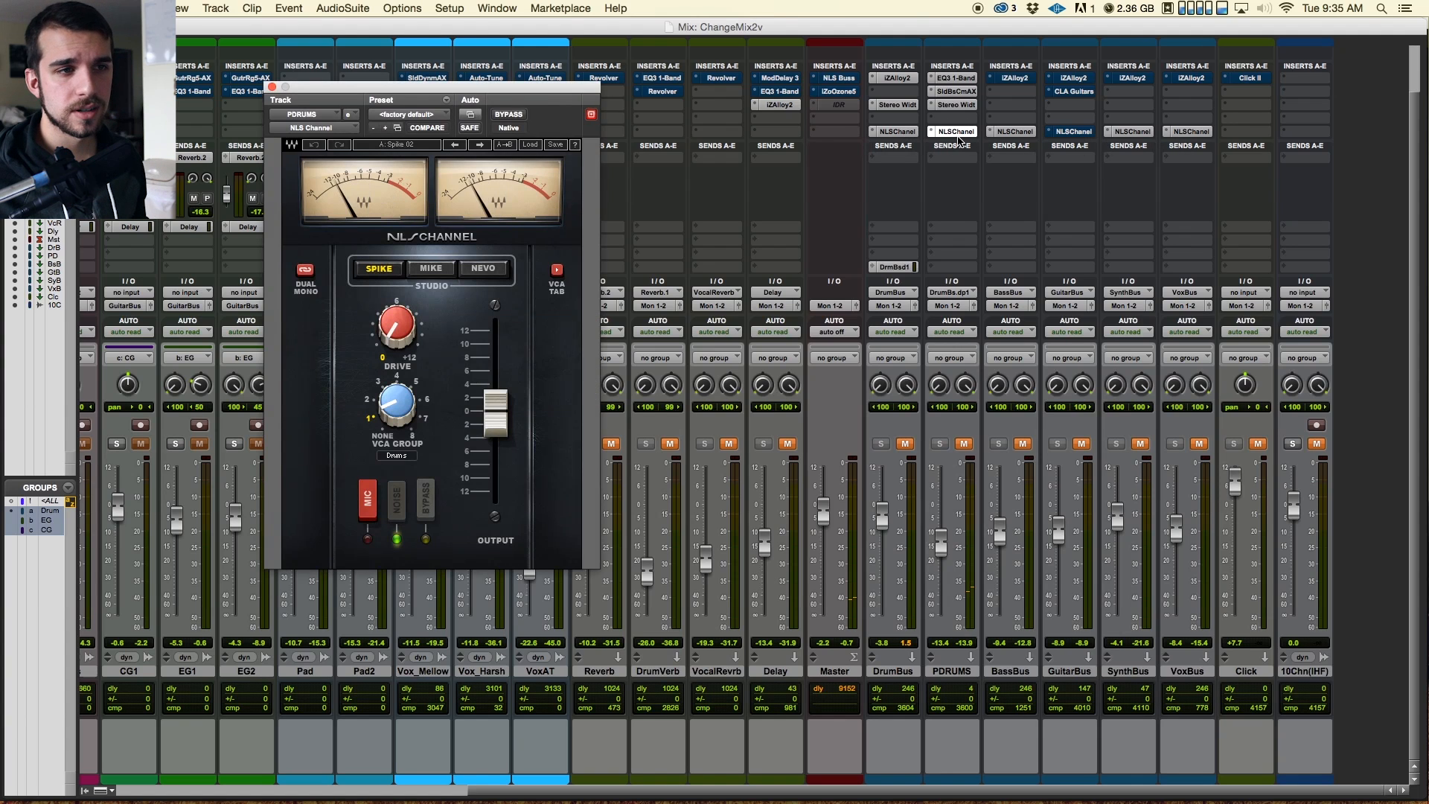
pyautogui.moveTo(481, 95); pyautogui.dragTo(613, 121)
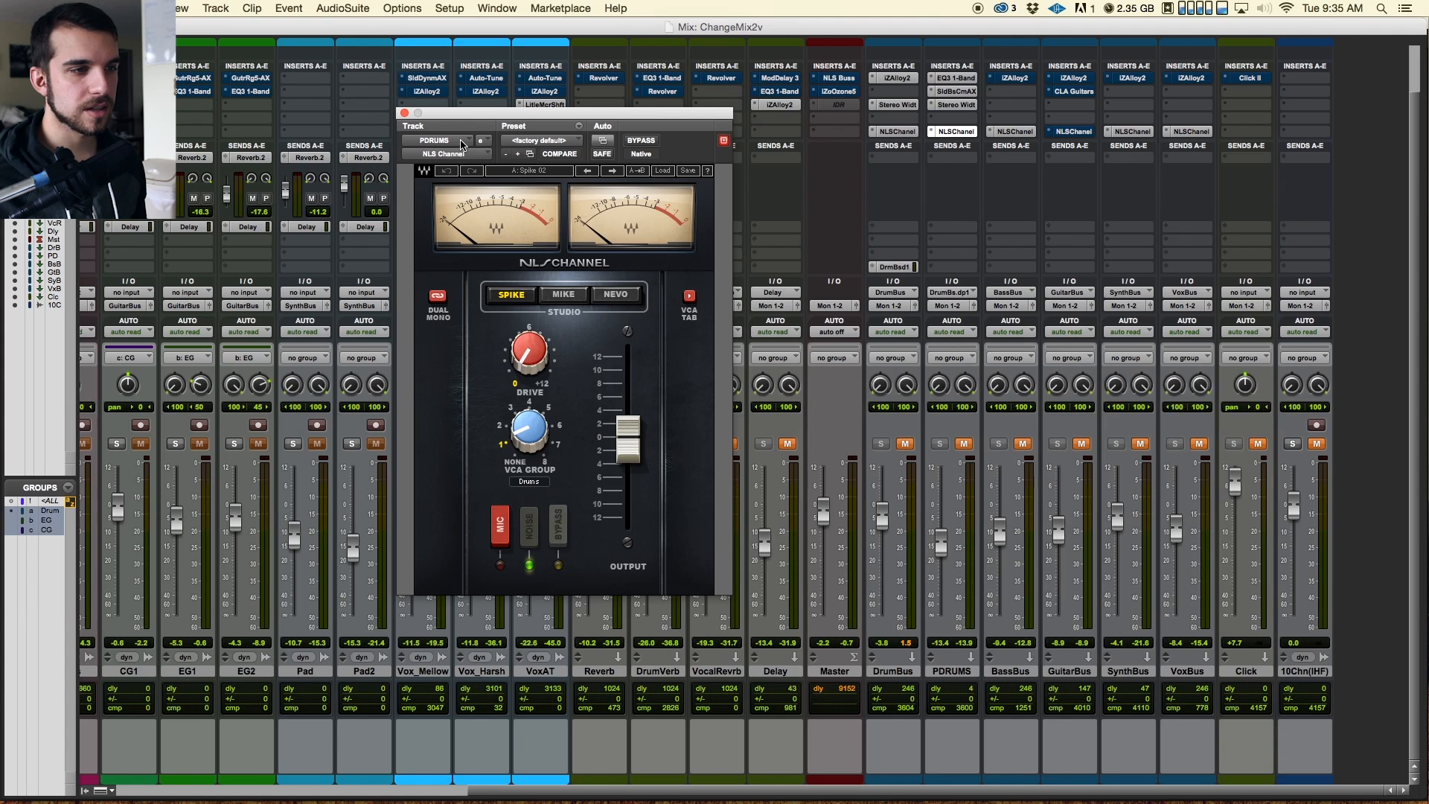
pyautogui.click(404, 113)
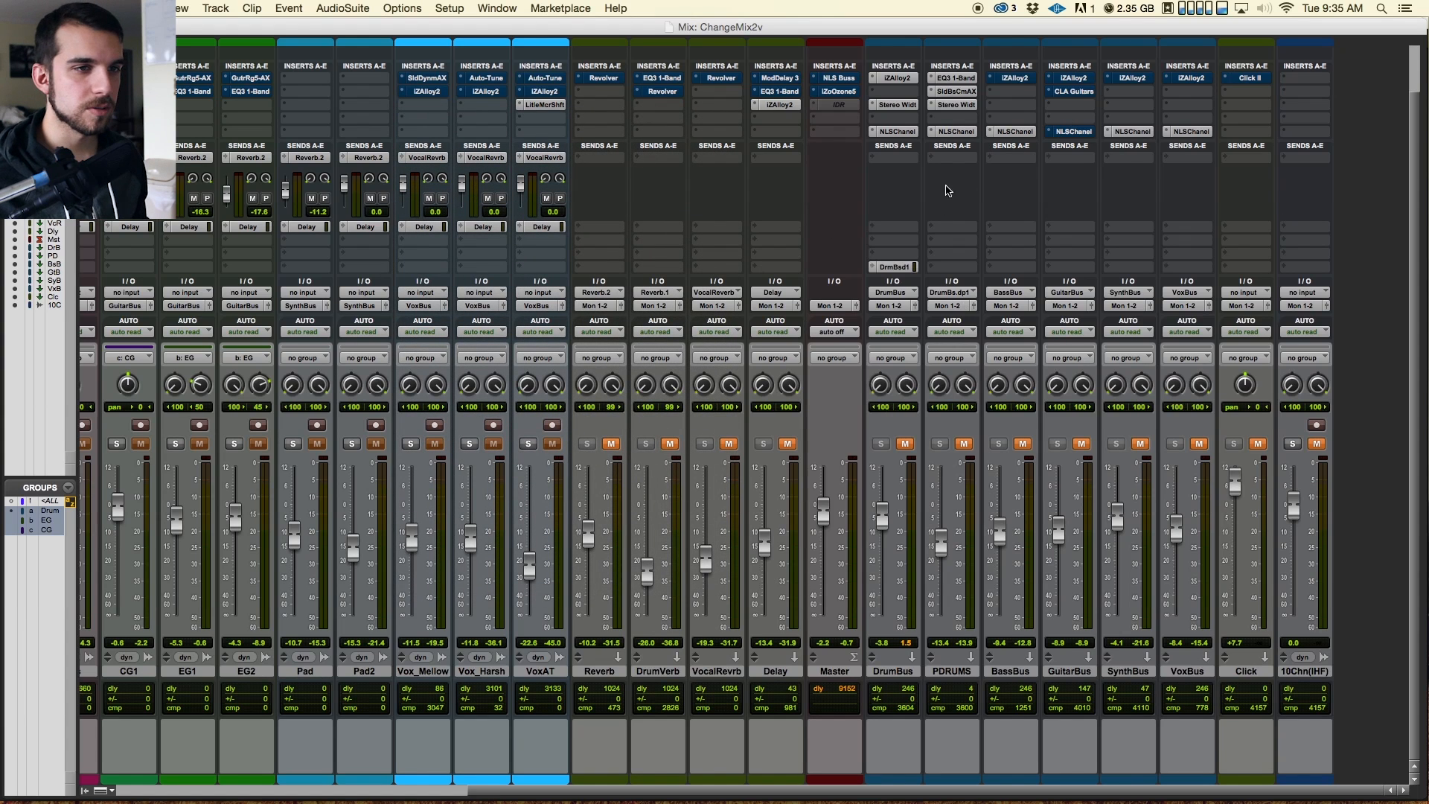
# Step: Unmute DrumBus and compare the drums with PDRUMS muted and unmuted during playback
pyautogui.click(906, 443)
pyautogui.click(964, 443)
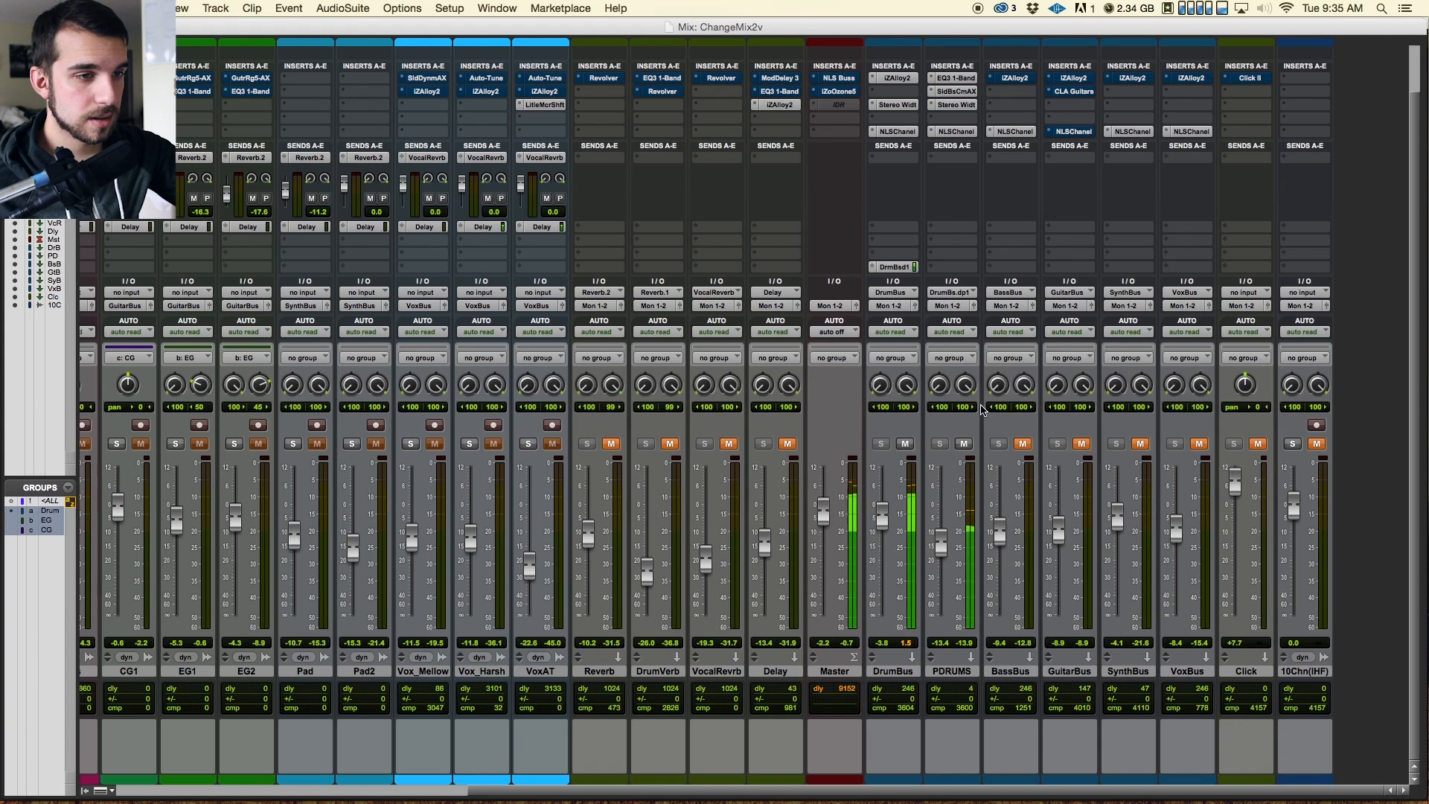
# Step: Clear the solo on the drum group, solo the Bass track, start playback from the Edit window and return to the mixer
pyautogui.hscroll(-9, 733, 352)
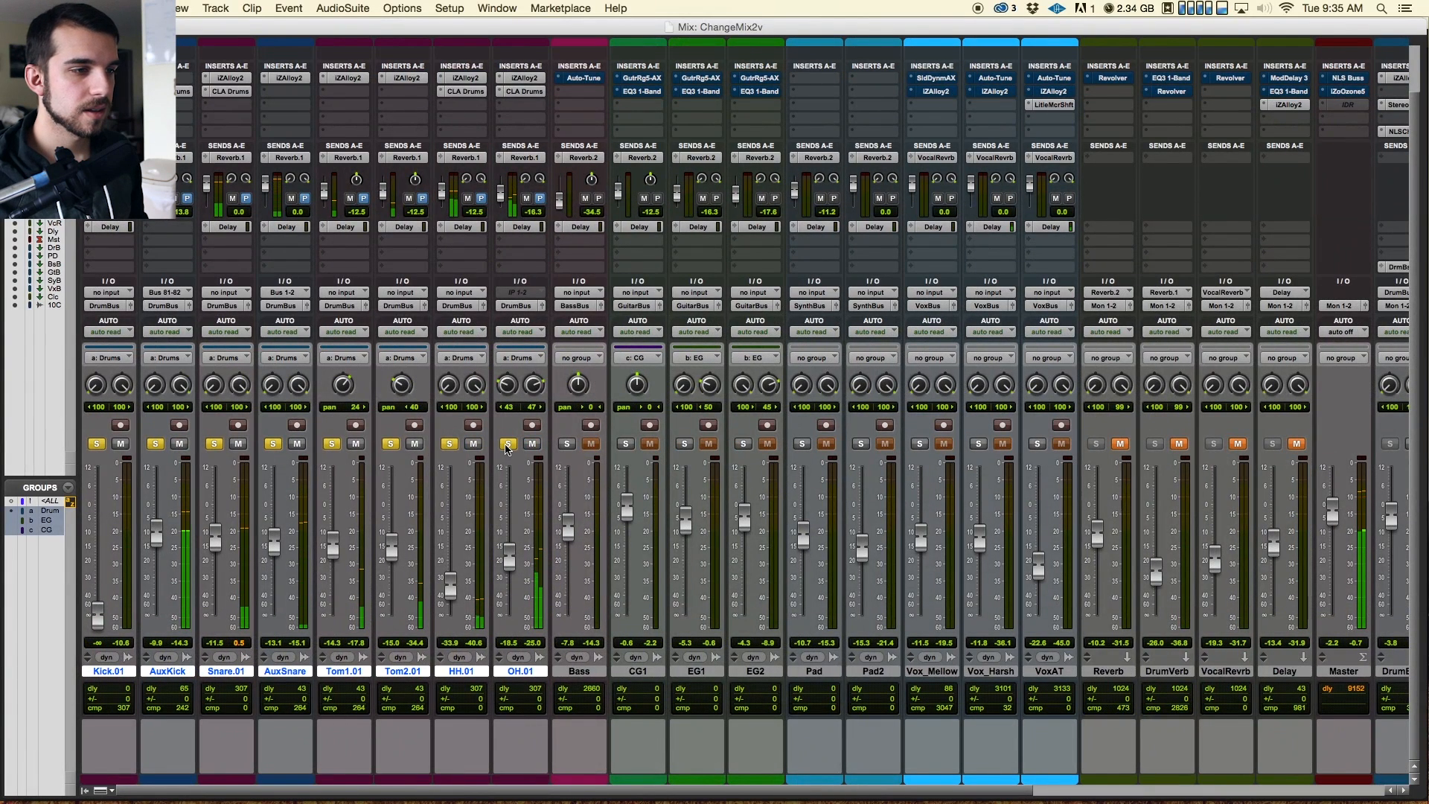
pyautogui.click(508, 443)
pyautogui.click(566, 444)
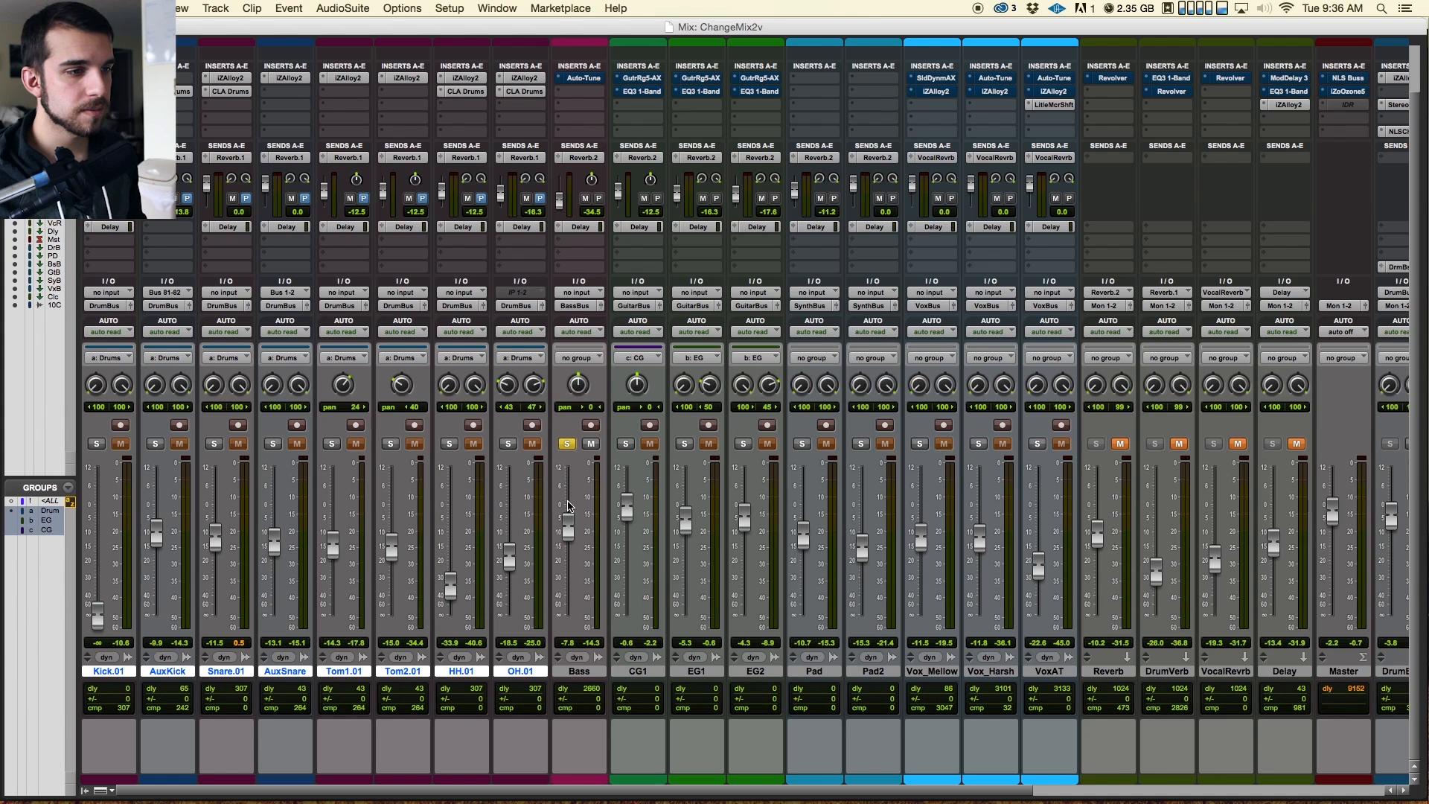
pyautogui.press('super+equal')
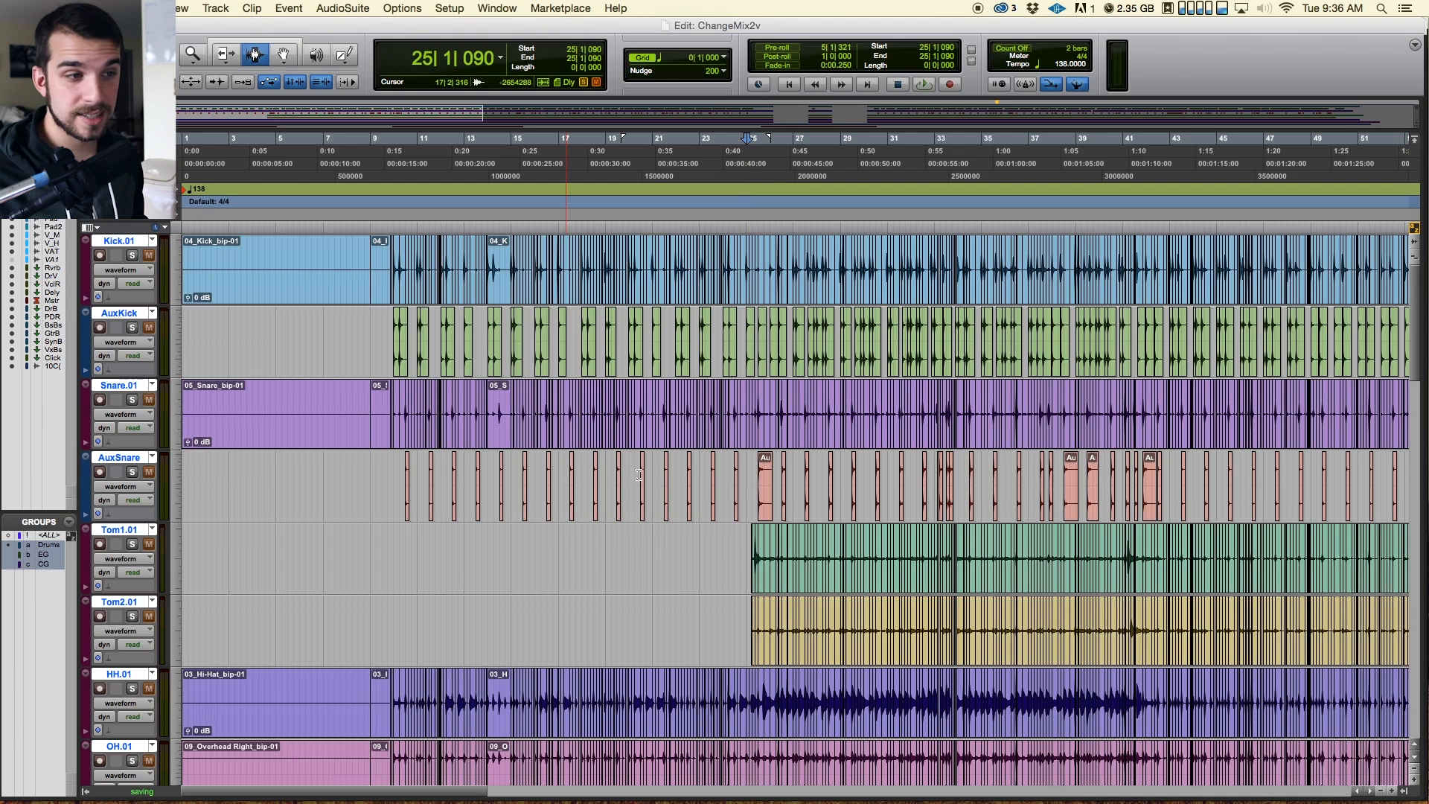
pyautogui.press('space')
pyautogui.press('super+equal')
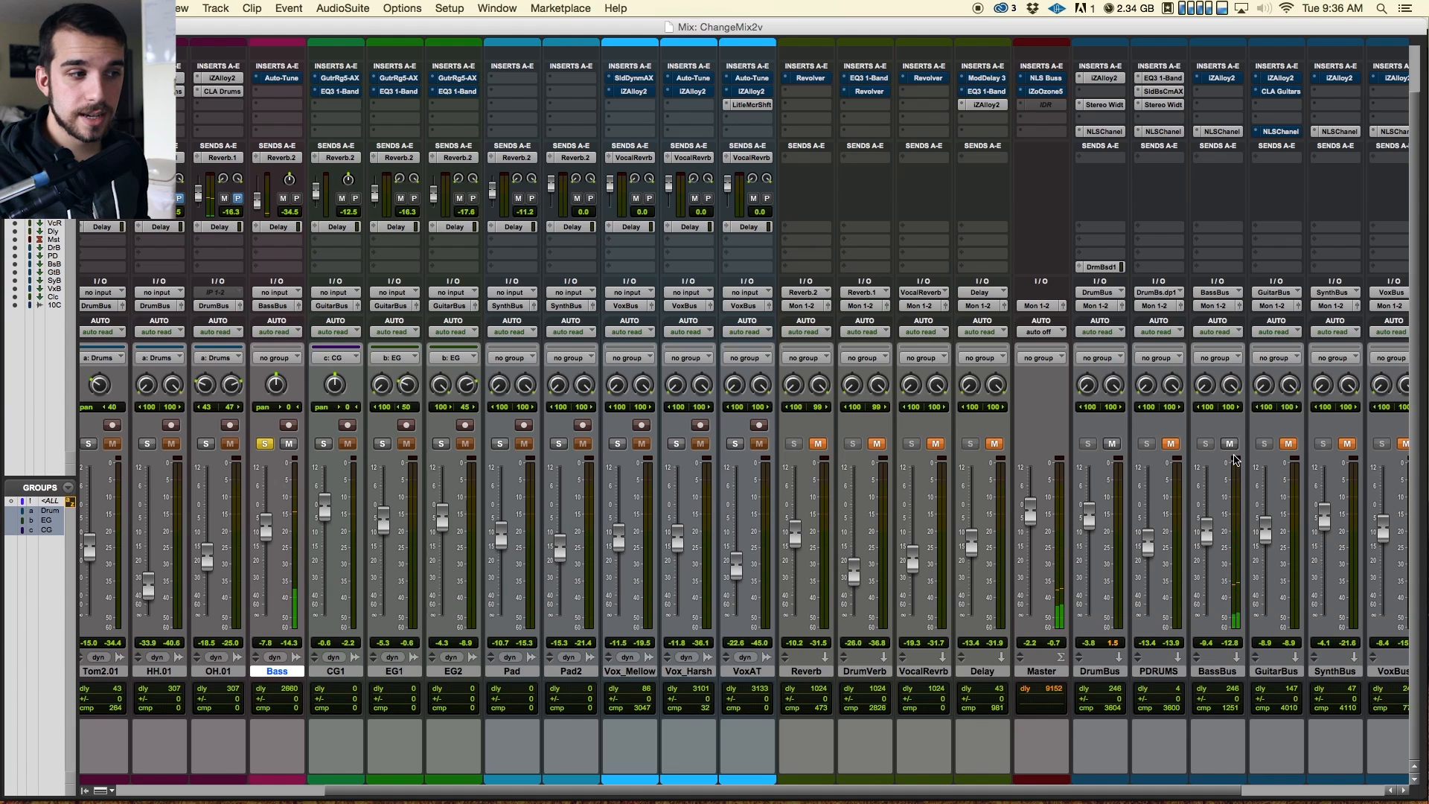
# Step: Activate the Auto-Tune insert on the Bass track, examine its pitch correction settings, and close it
pyautogui.click(268, 79)
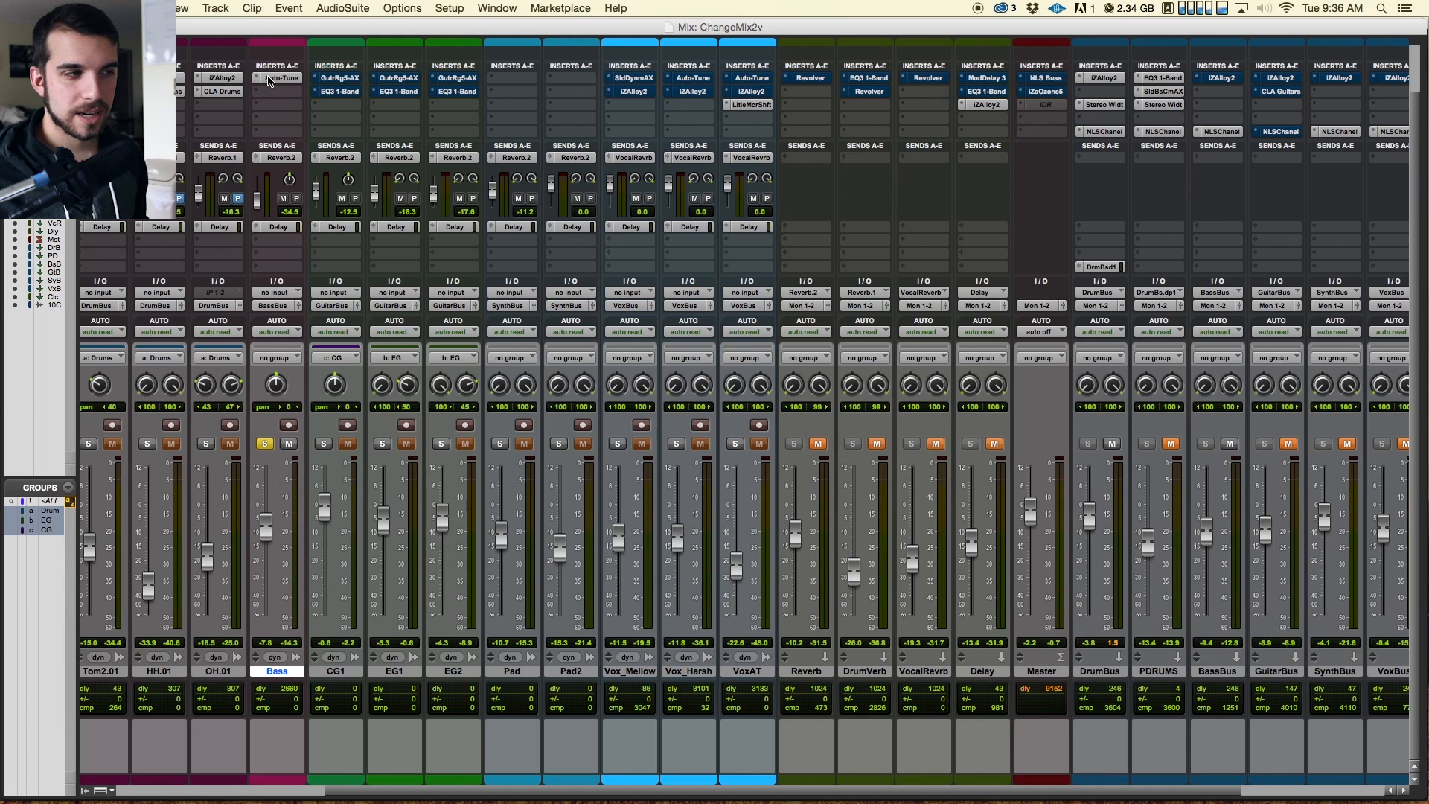
pyautogui.click(274, 78)
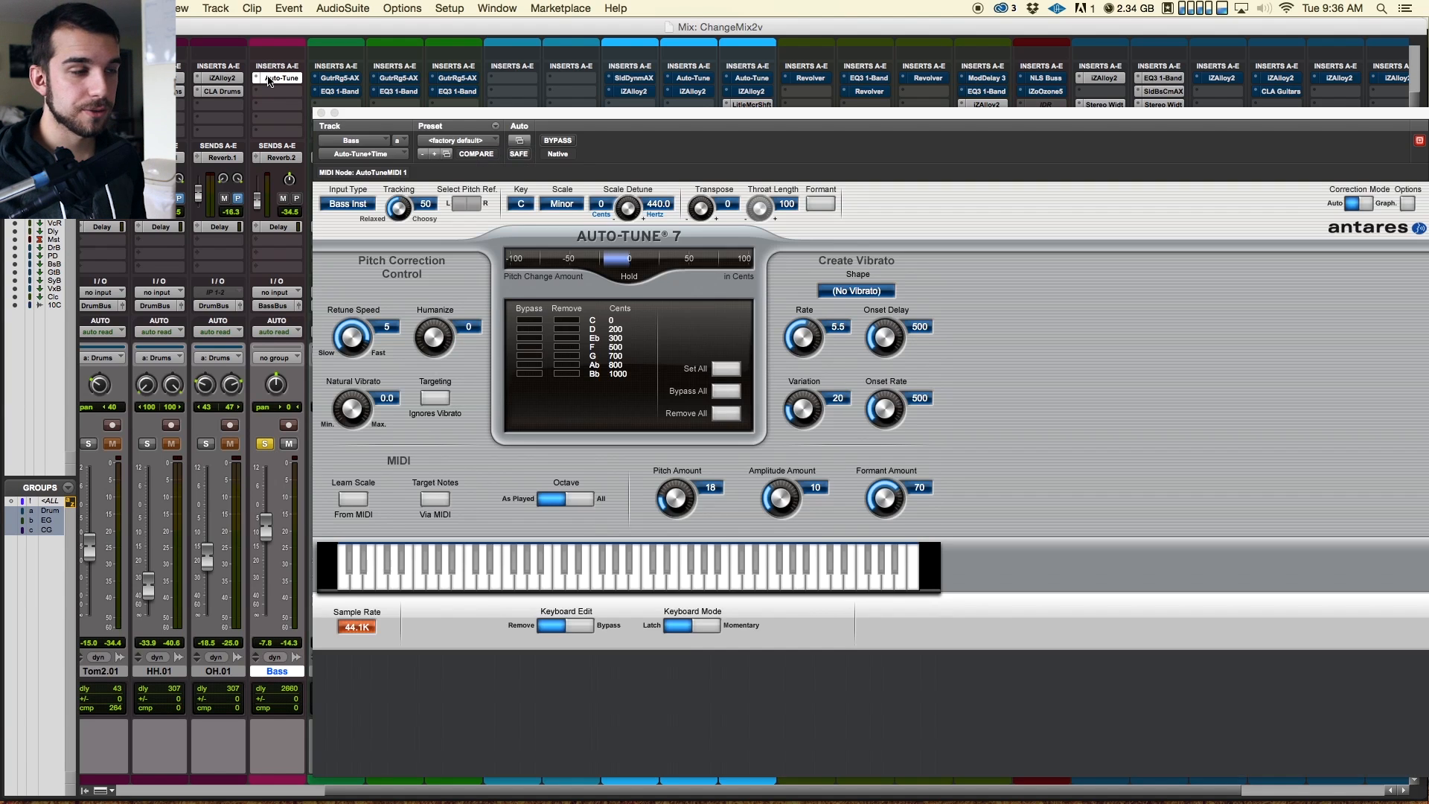
pyautogui.moveTo(658, 126); pyautogui.dragTo(489, 51)
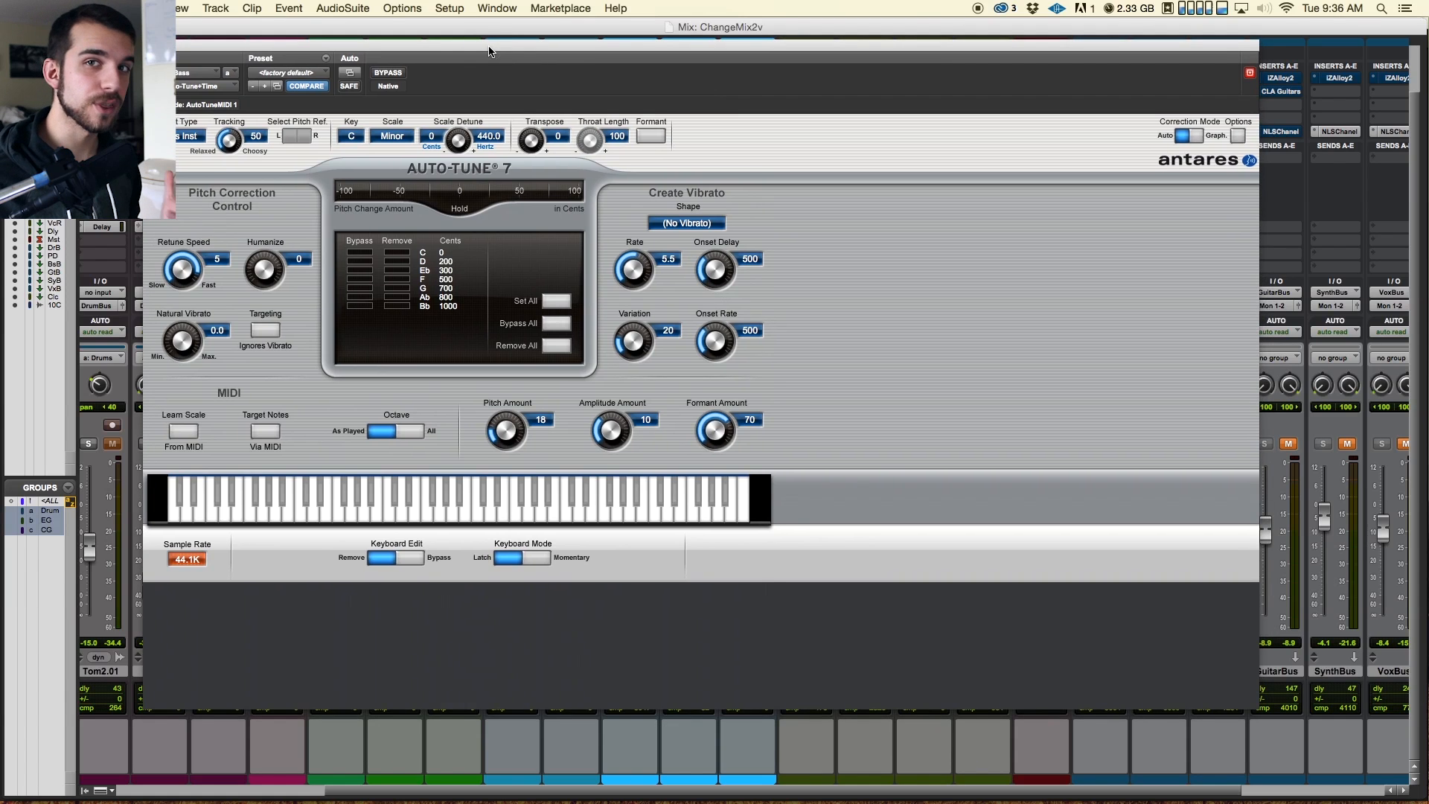
pyautogui.moveTo(489, 52); pyautogui.dragTo(529, 66)
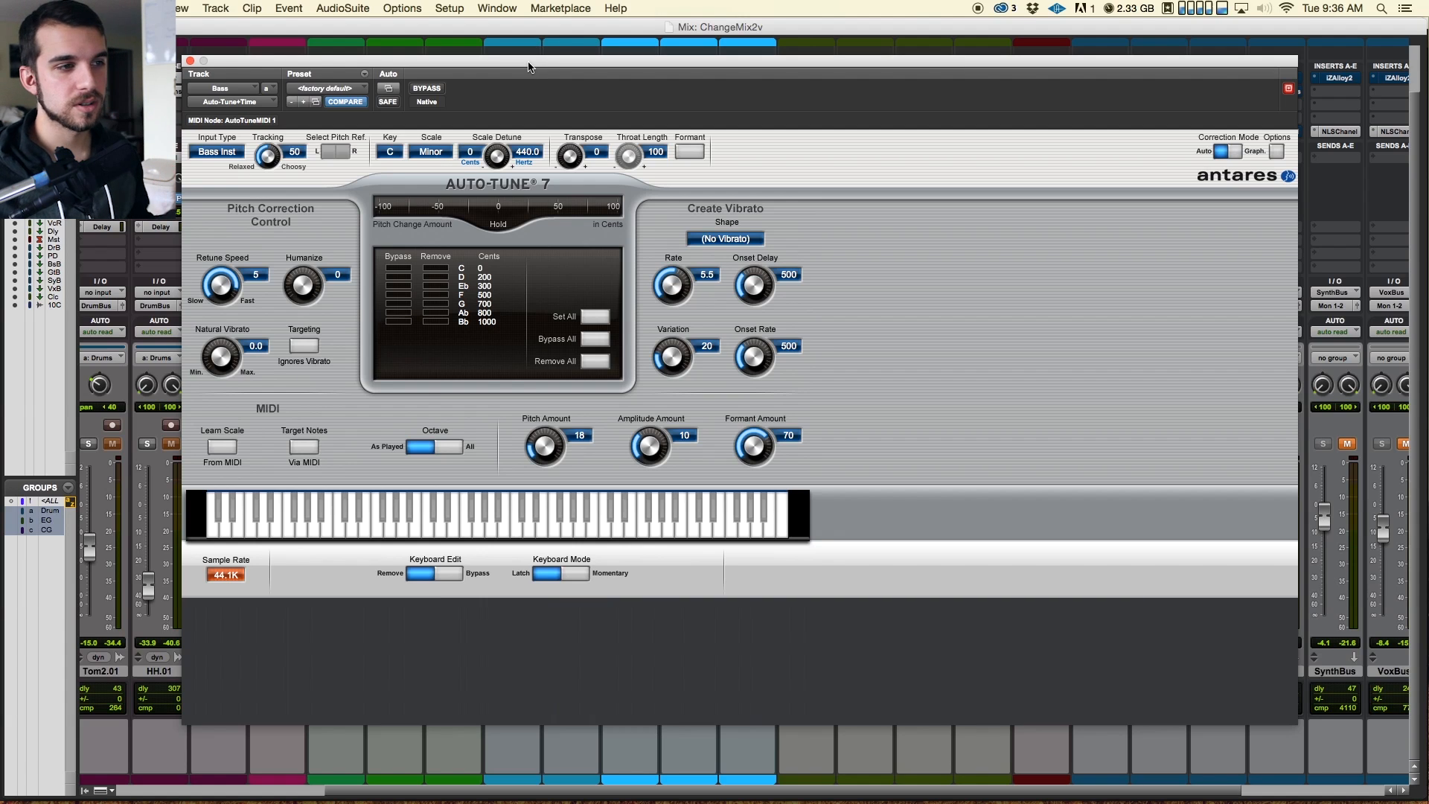
pyautogui.moveTo(528, 67); pyautogui.dragTo(568, 50)
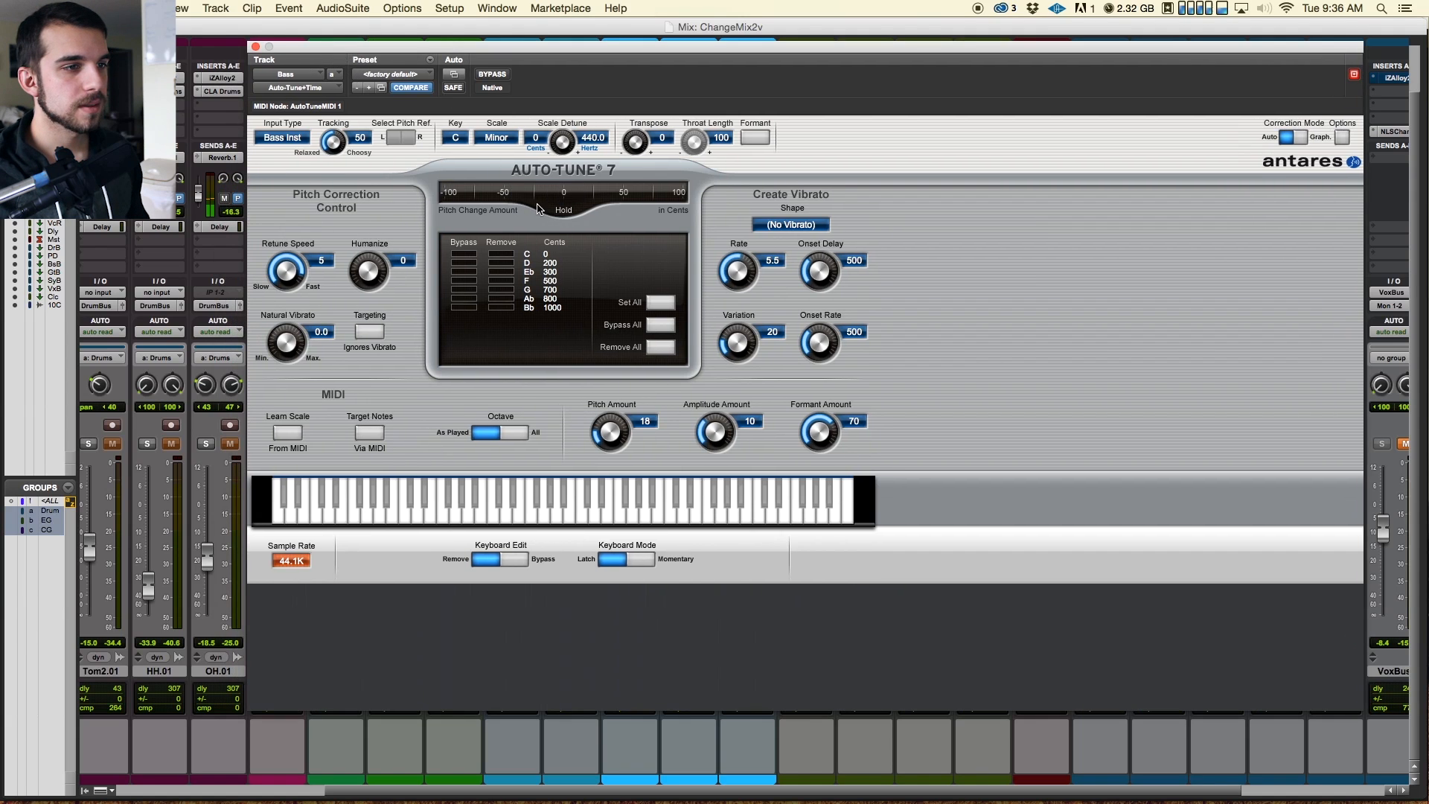
pyautogui.click(255, 47)
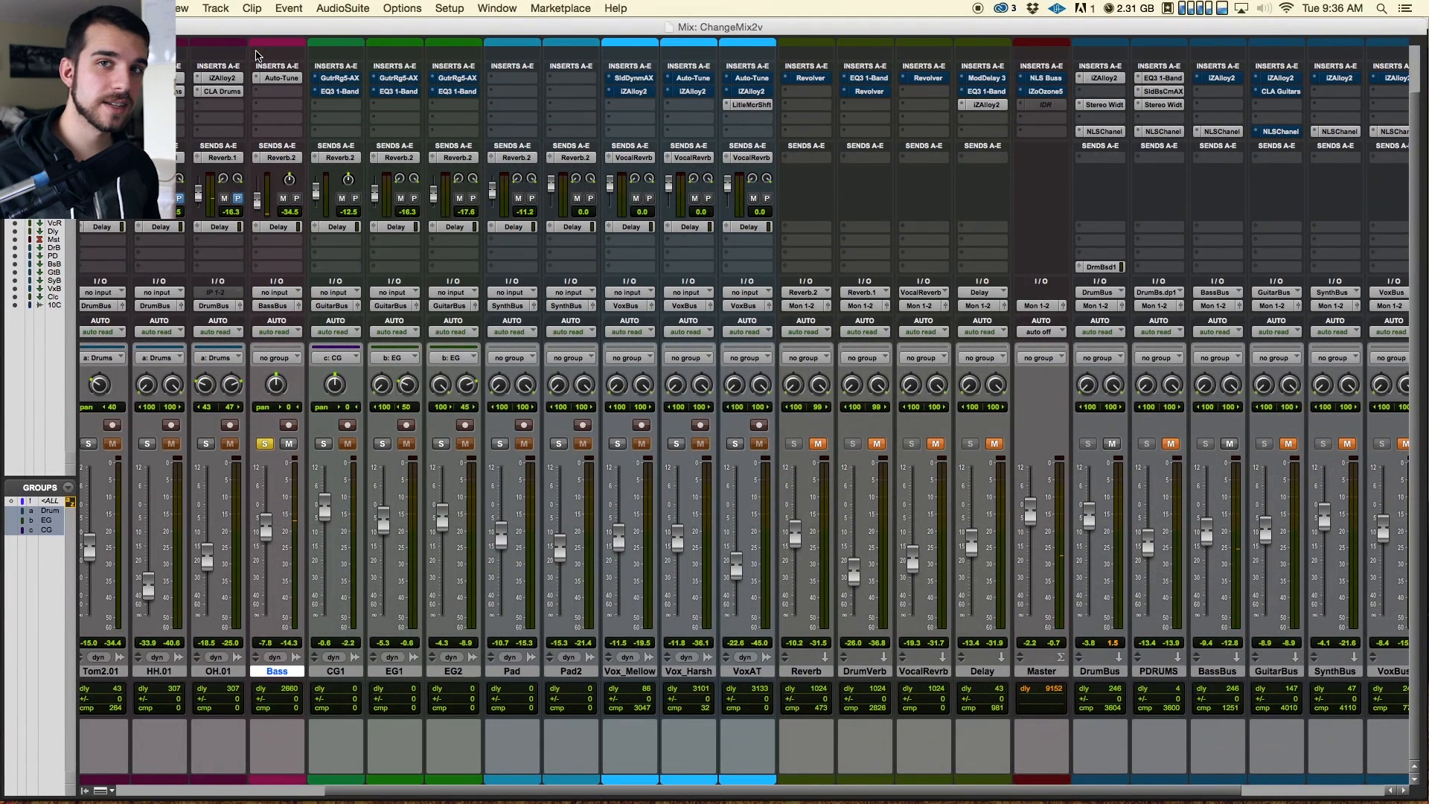
# Step: Examine the Equalizer and Exciter modules of Alloy 2 on BassBus
pyautogui.hscroll(4, 1063, 426)
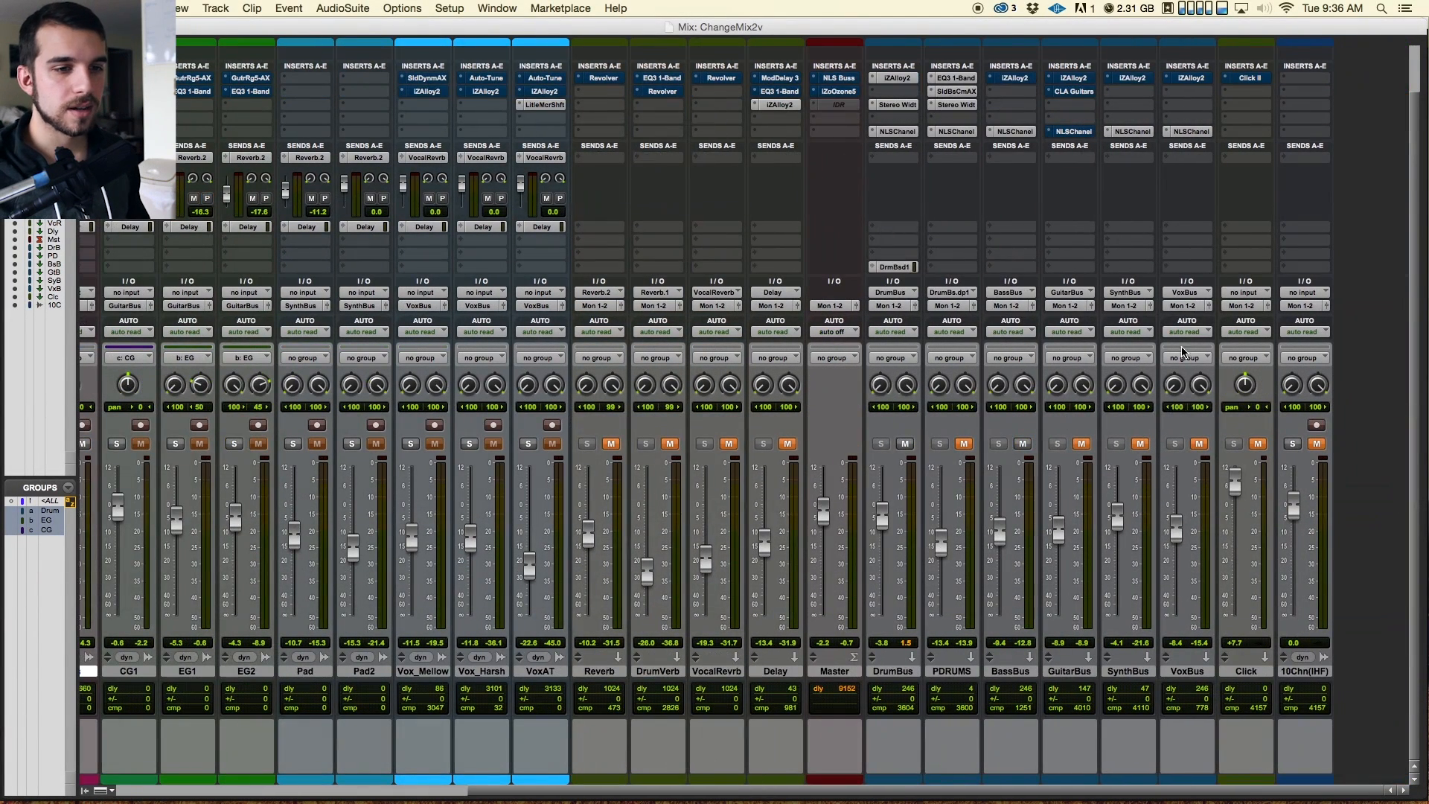
pyautogui.click(1014, 79)
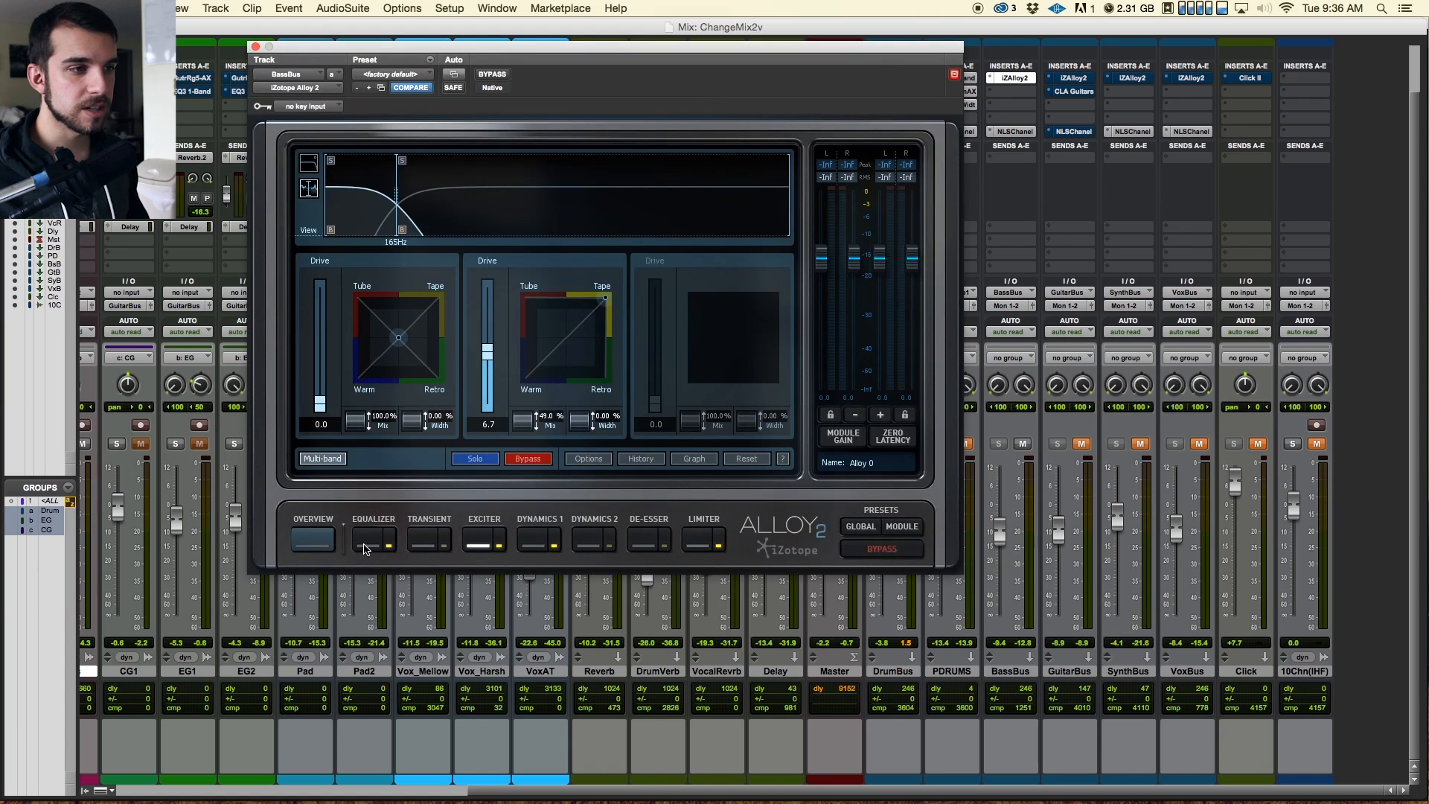
pyautogui.click(365, 542)
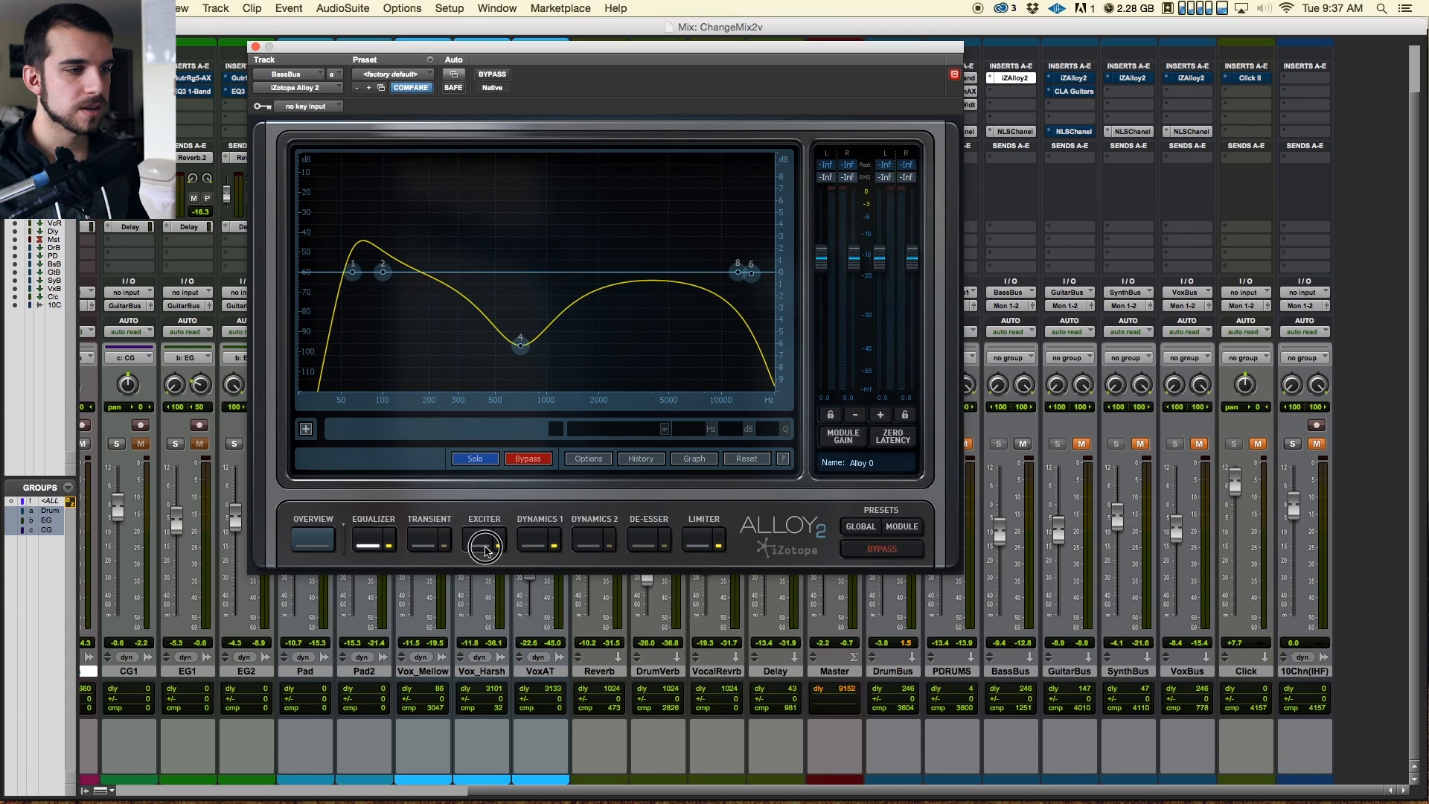
pyautogui.click(484, 548)
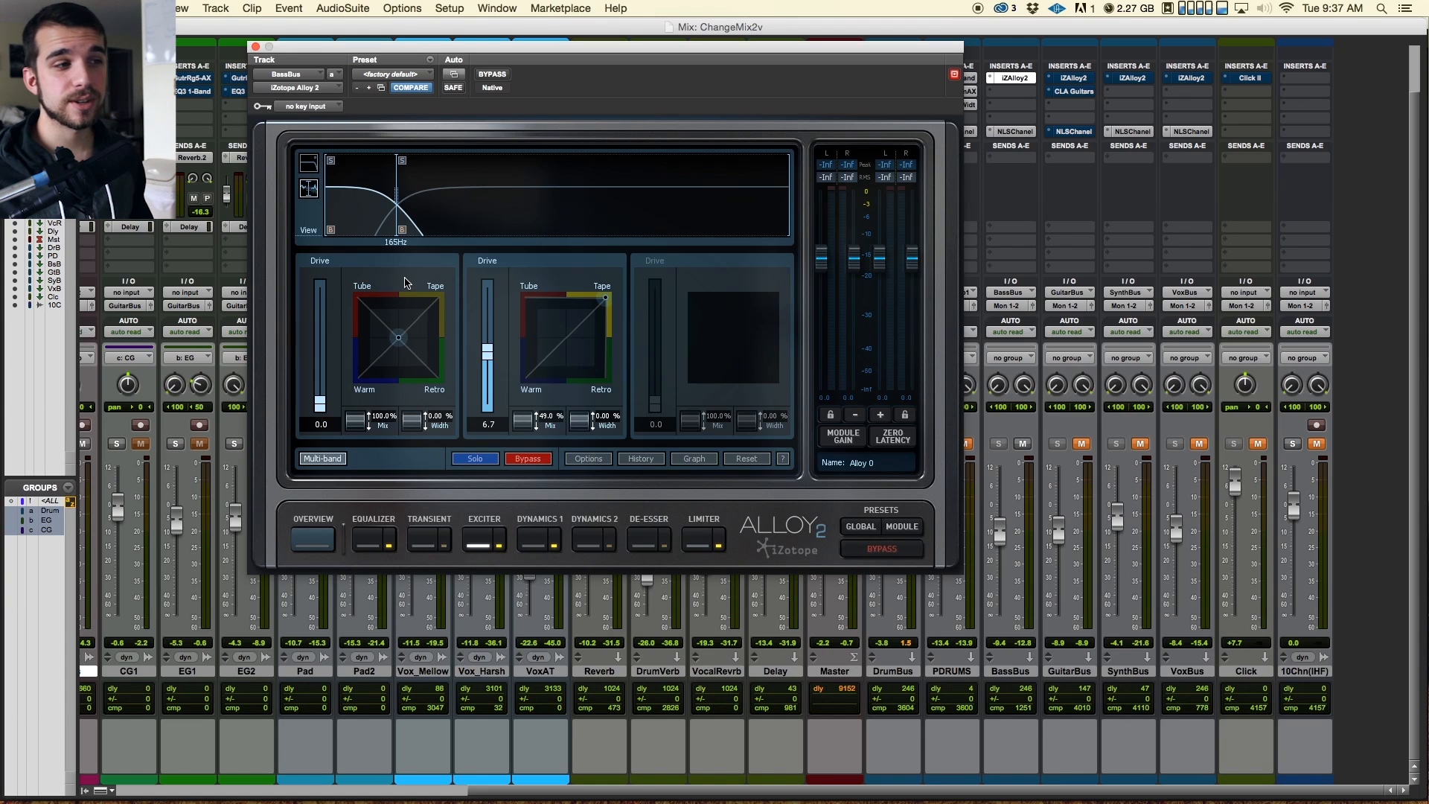
# Step: Play the bass with the low and high bands of the BassBus Alloy 2 Exciter soloed in turn
pyautogui.moveTo(402, 47); pyautogui.dragTo(422, 73)
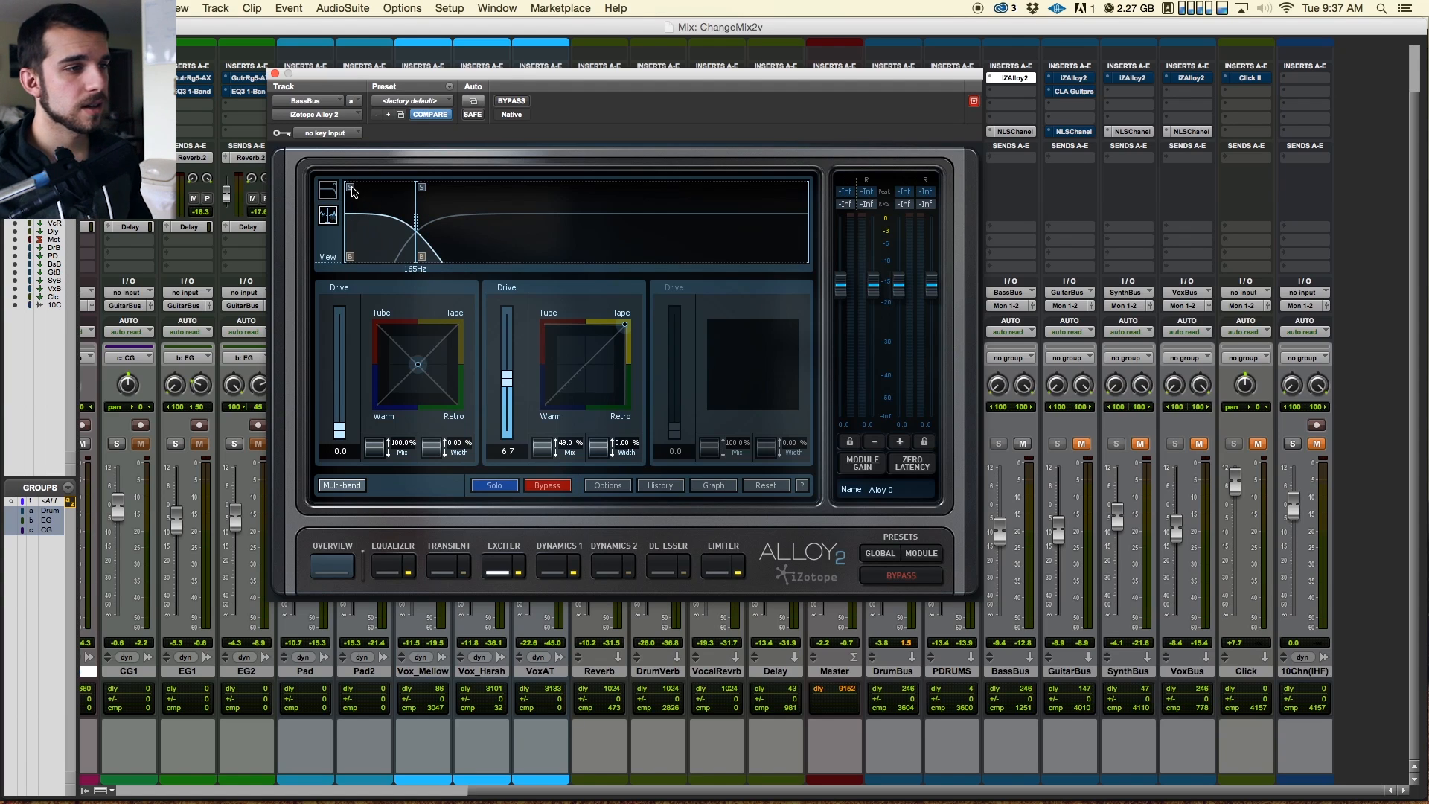
pyautogui.press('space')
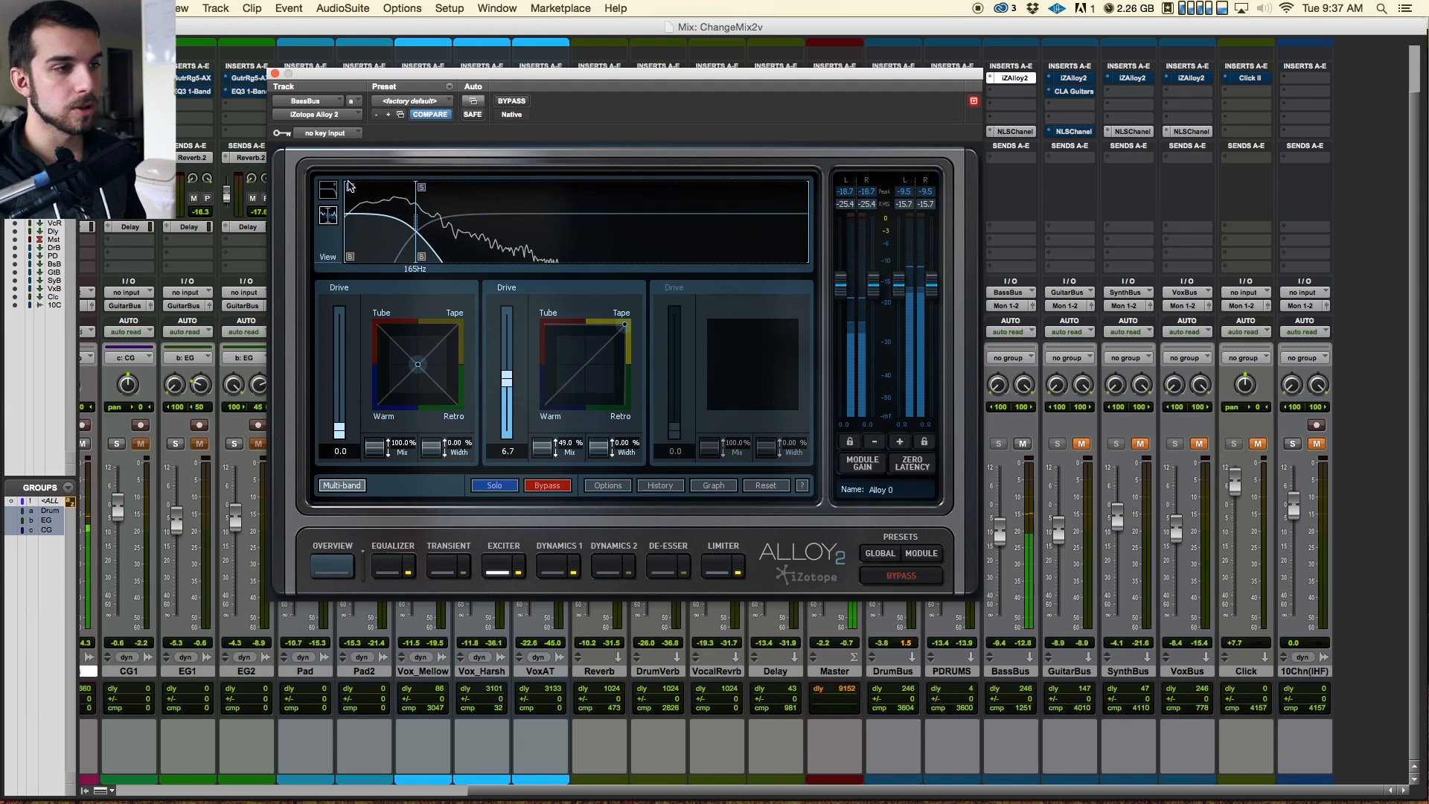
pyautogui.click(350, 188)
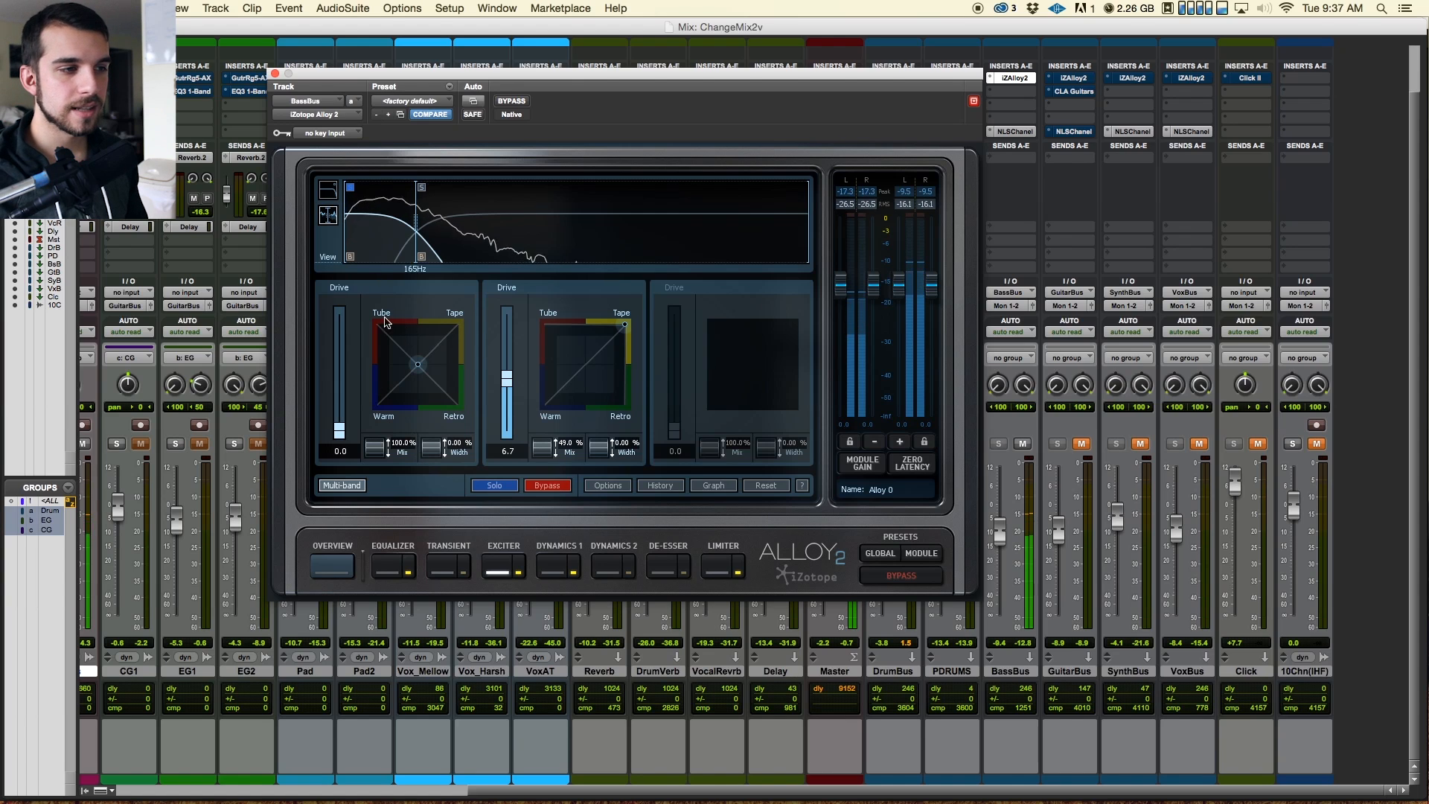
pyautogui.click(337, 438)
pyautogui.press('space')
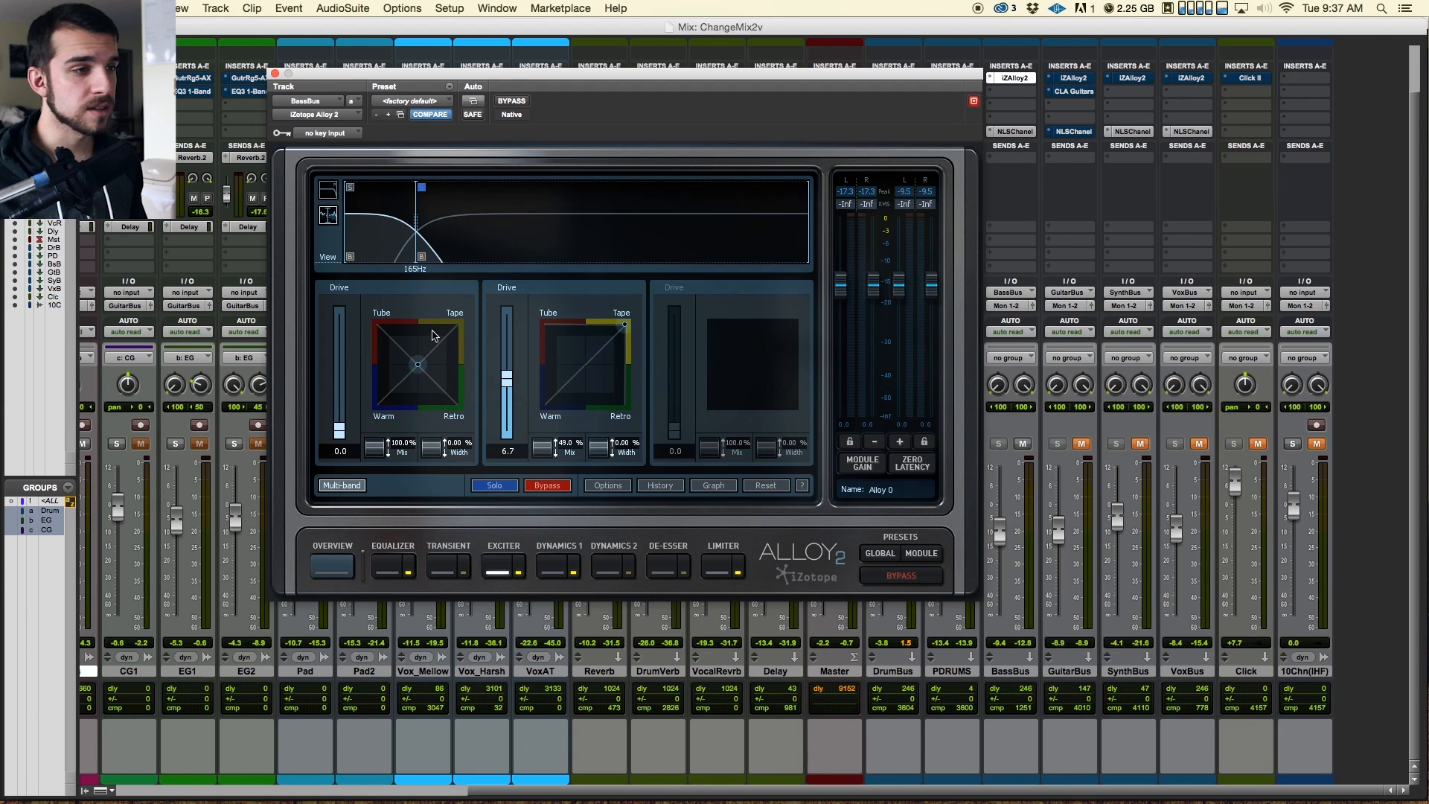
pyautogui.press('space')
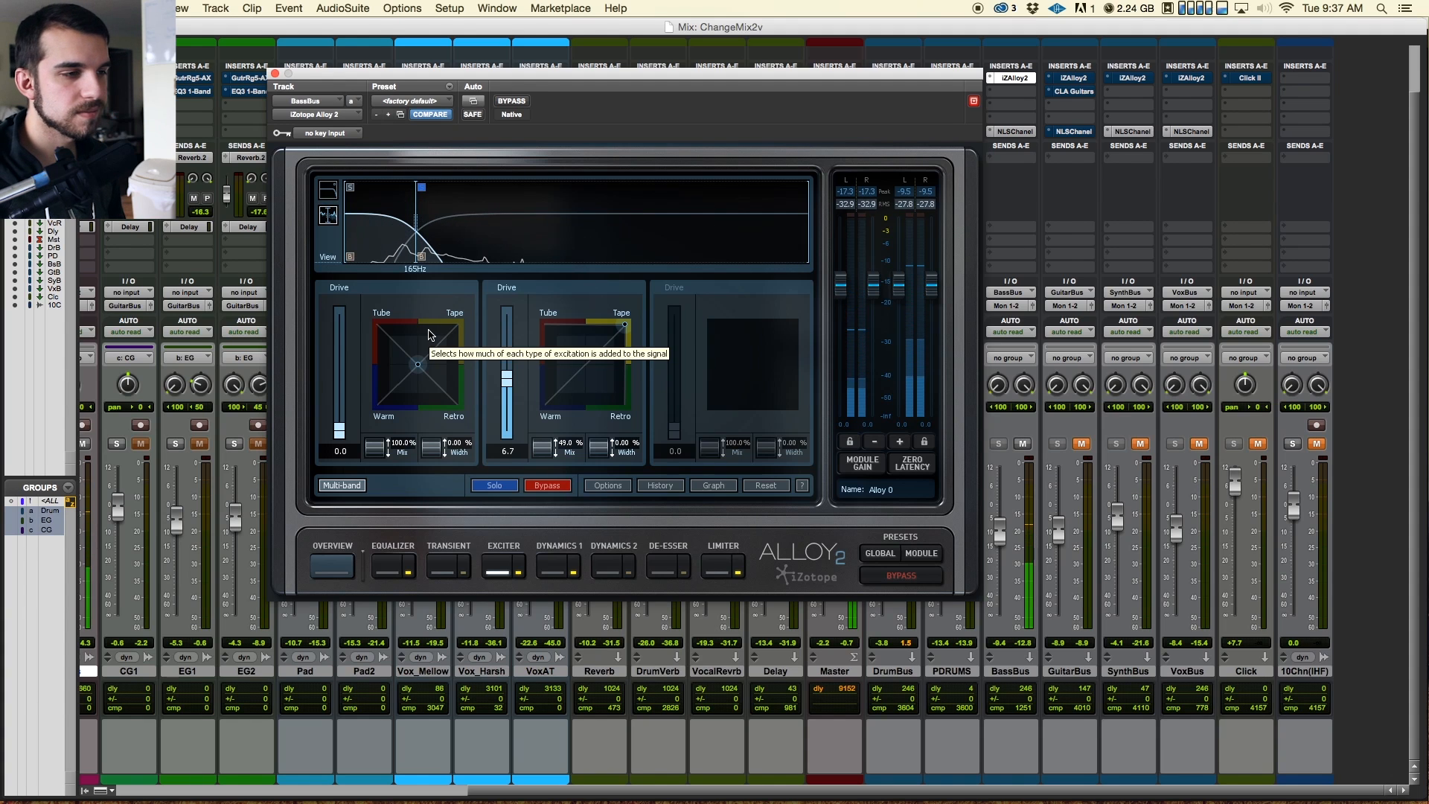
pyautogui.press('space')
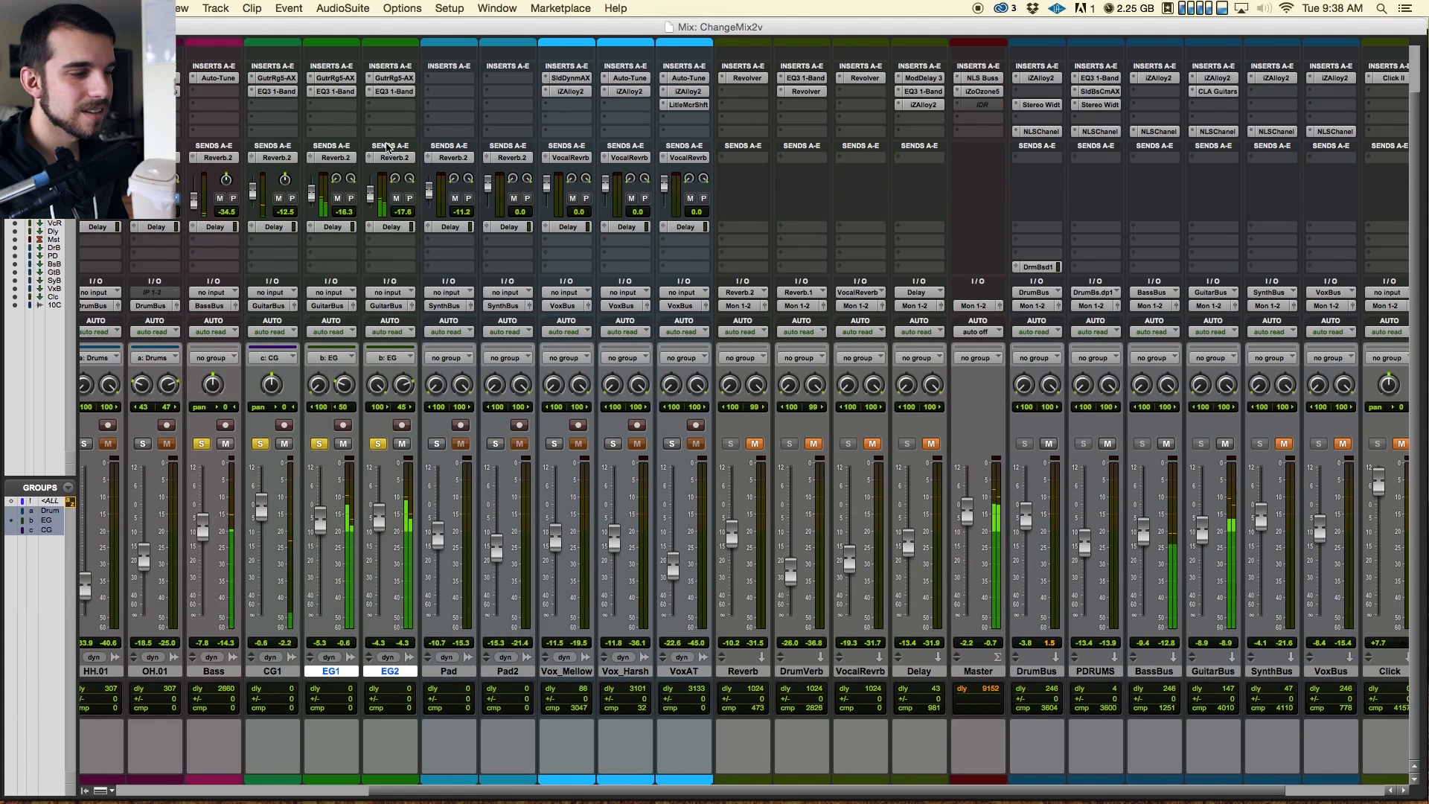
# Step: Lower the grouped guitar faders to -7.8 dB on EG1 and -6.8 dB on EG2, and clear the solos
pyautogui.moveTo(380, 521); pyautogui.dragTo(386, 530)
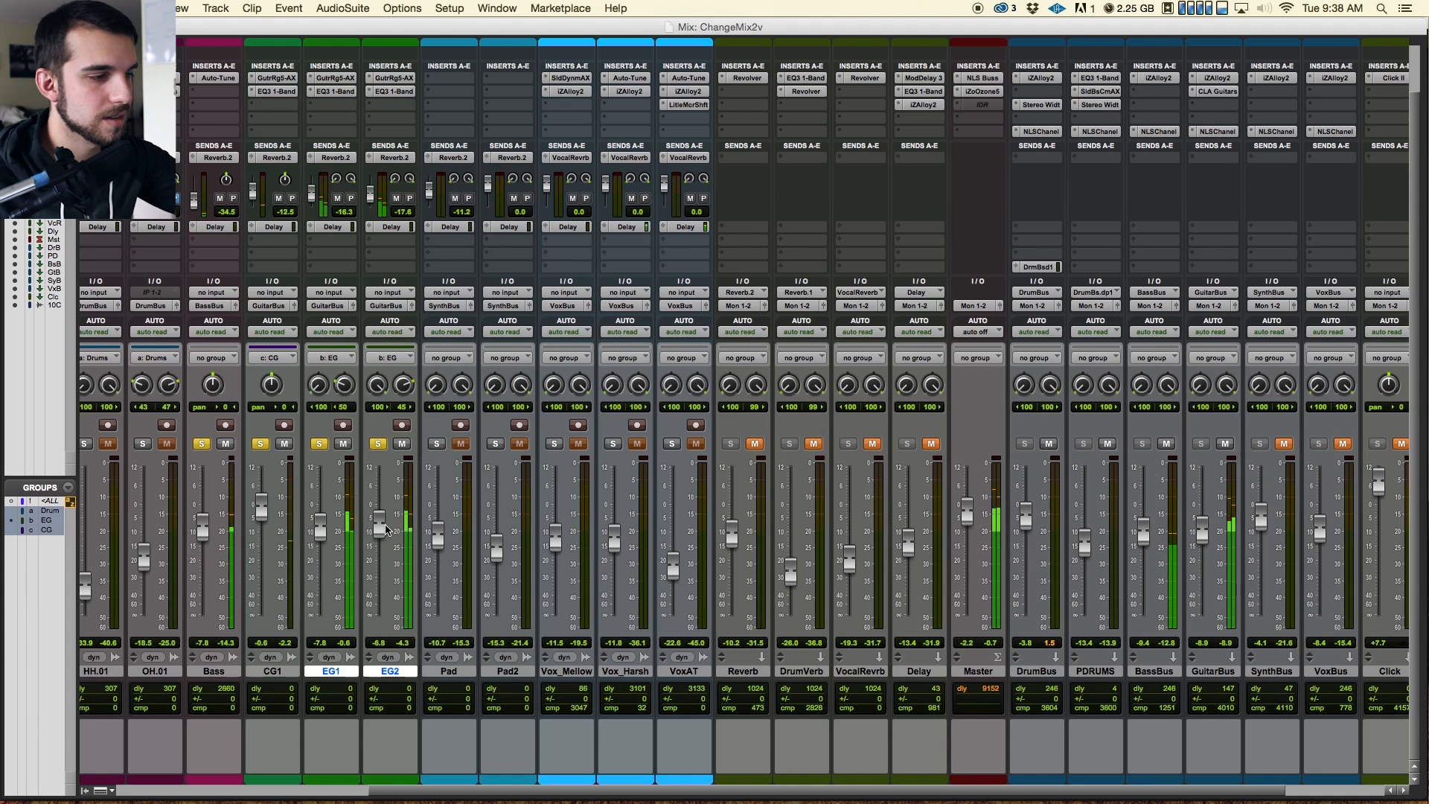
pyautogui.keyDown('alt'); pyautogui.click(378, 446); pyautogui.keyUp('alt')
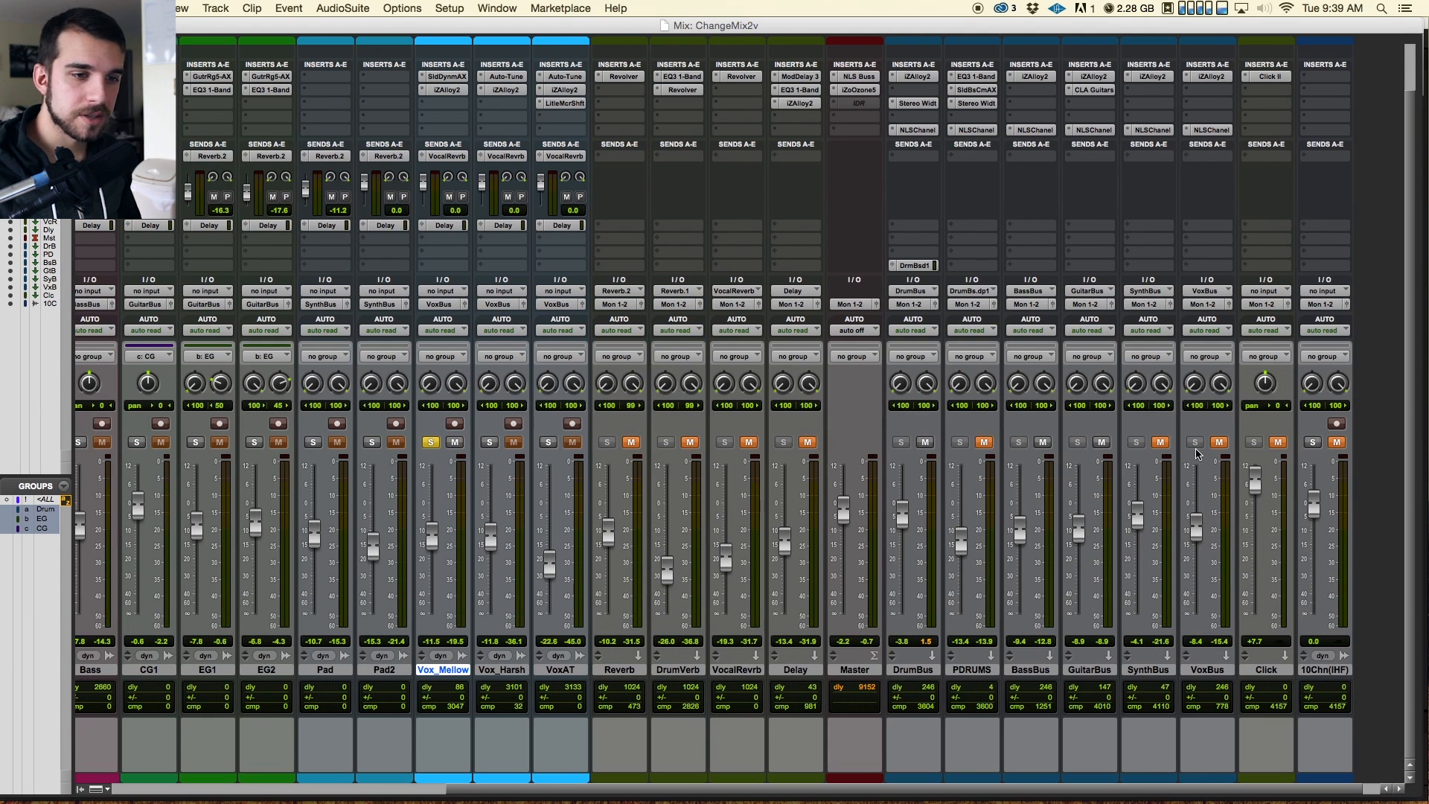
# Step: Unmute VoxBus and SynthBus, and open Alloy 2 on VoxBus
pyautogui.click(1219, 442)
pyautogui.click(1161, 442)
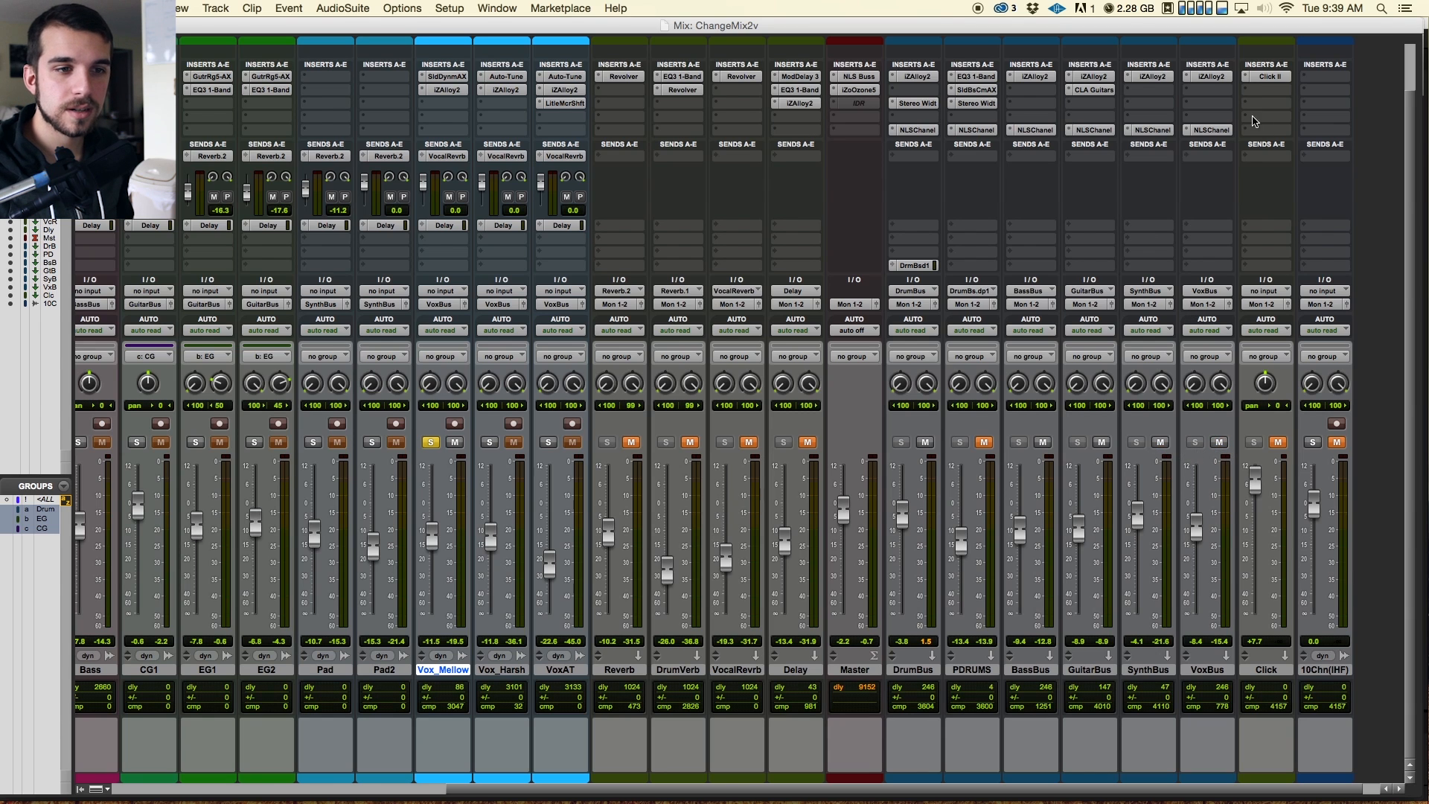
pyautogui.click(1210, 79)
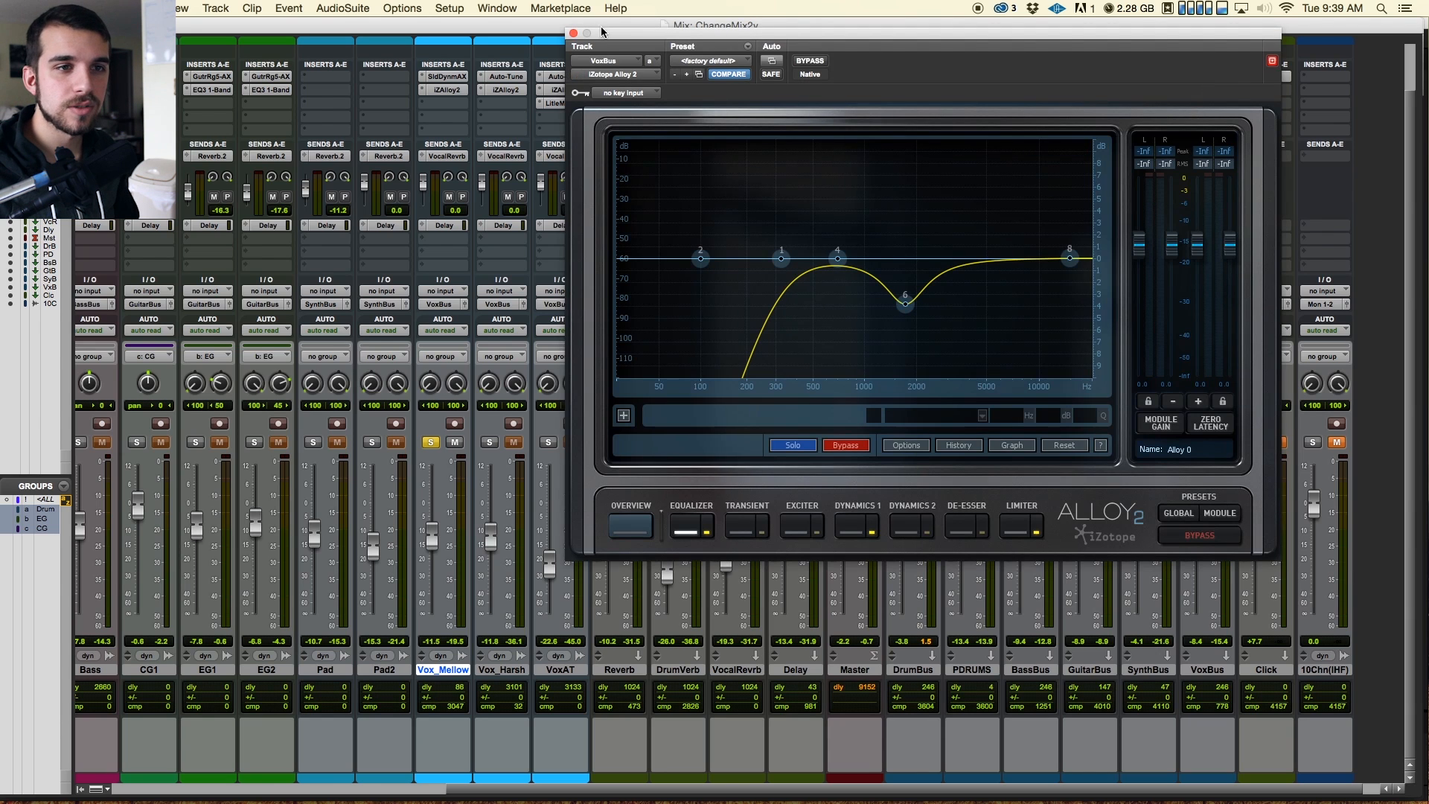
# Step: Close Alloy 2 on VoxBus and open the Solid Dynamics plug-in on Vox_Mellow
pyautogui.click(573, 33)
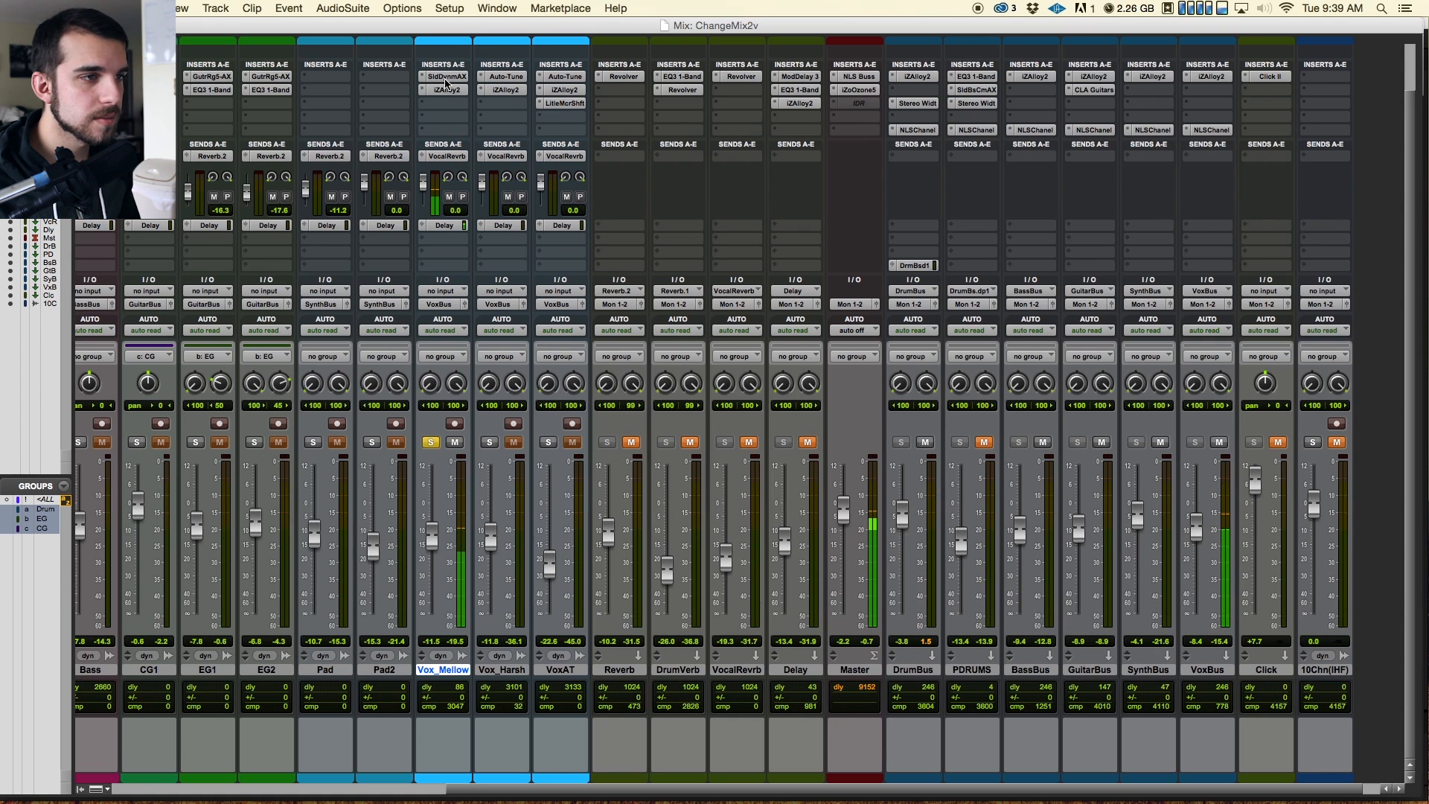
pyautogui.click(446, 77)
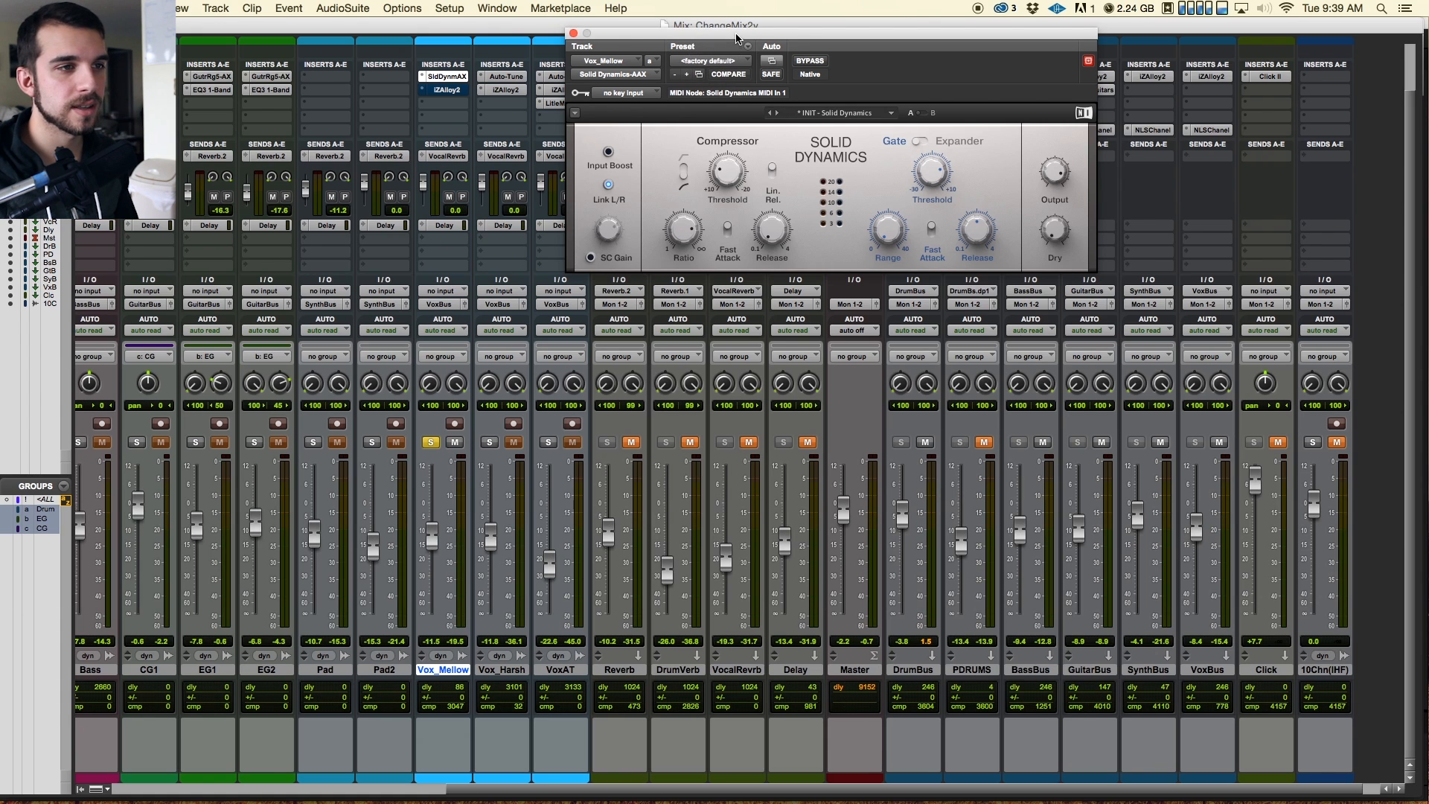
pyautogui.moveTo(736, 35); pyautogui.dragTo(737, 60)
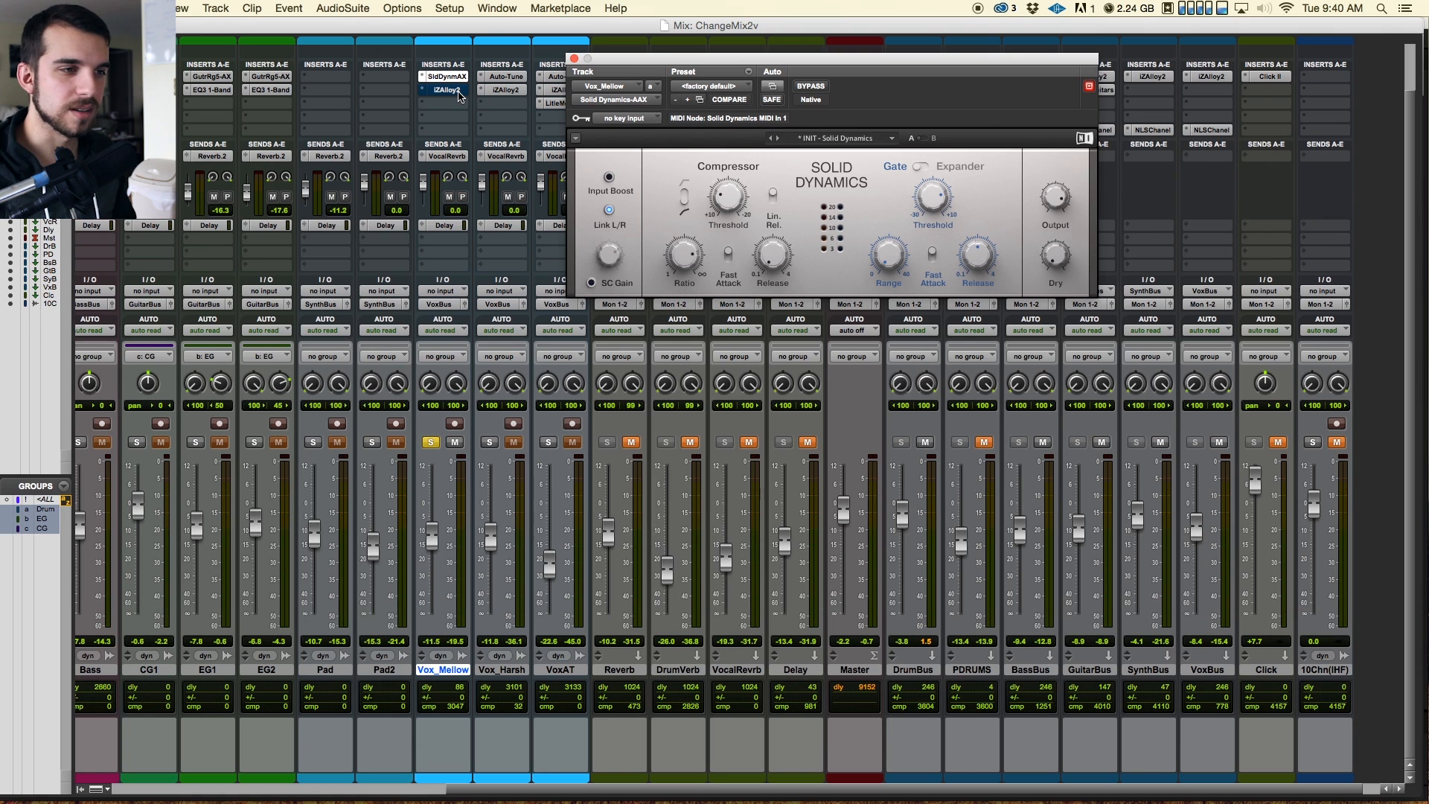
# Step: Open Alloy 2 on Vox_Mellow and examine its Equalizer's high-pass and low-pass nodes, playing the vocal through it
pyautogui.click(460, 91)
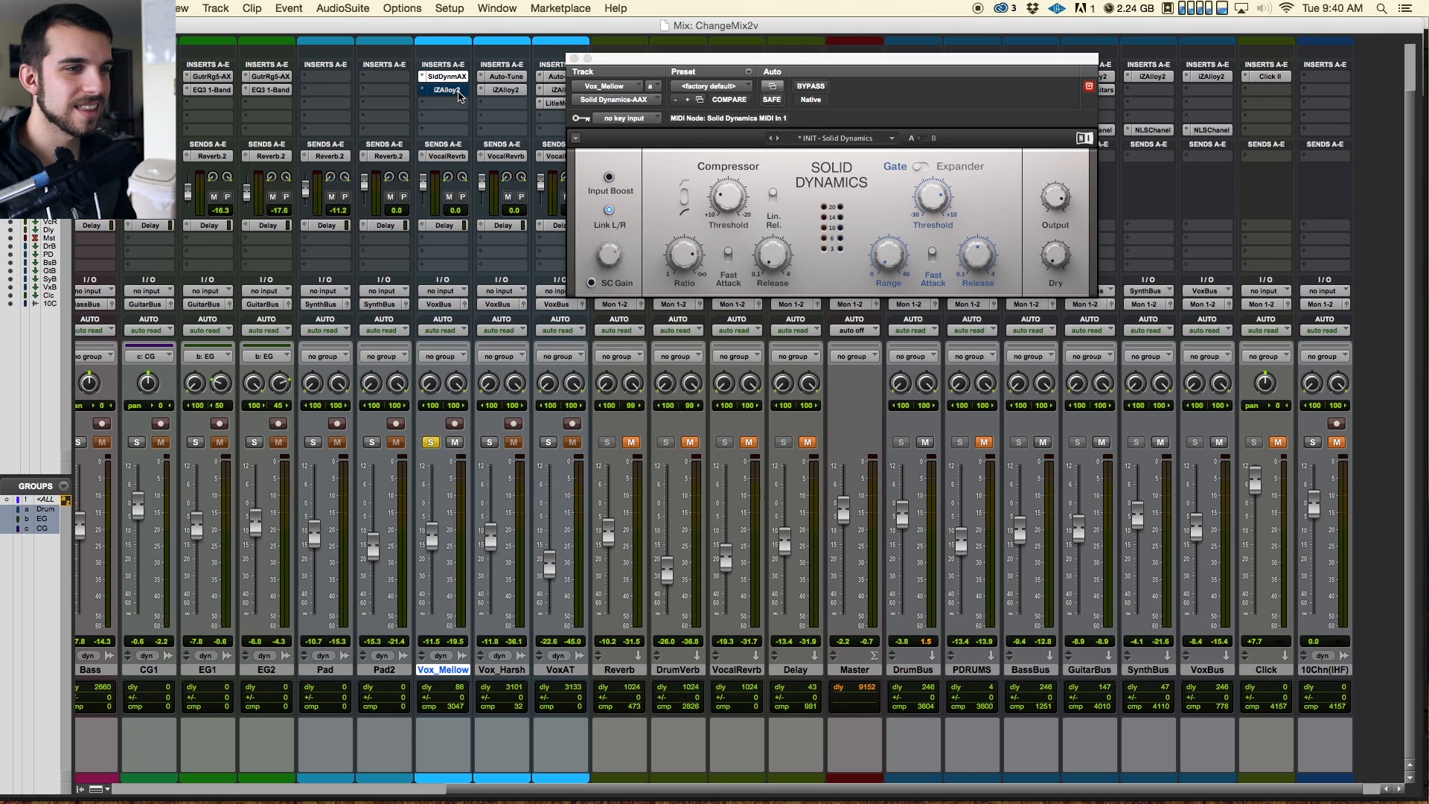
pyautogui.click(811, 87)
pyautogui.moveTo(811, 58); pyautogui.dragTo(681, 52)
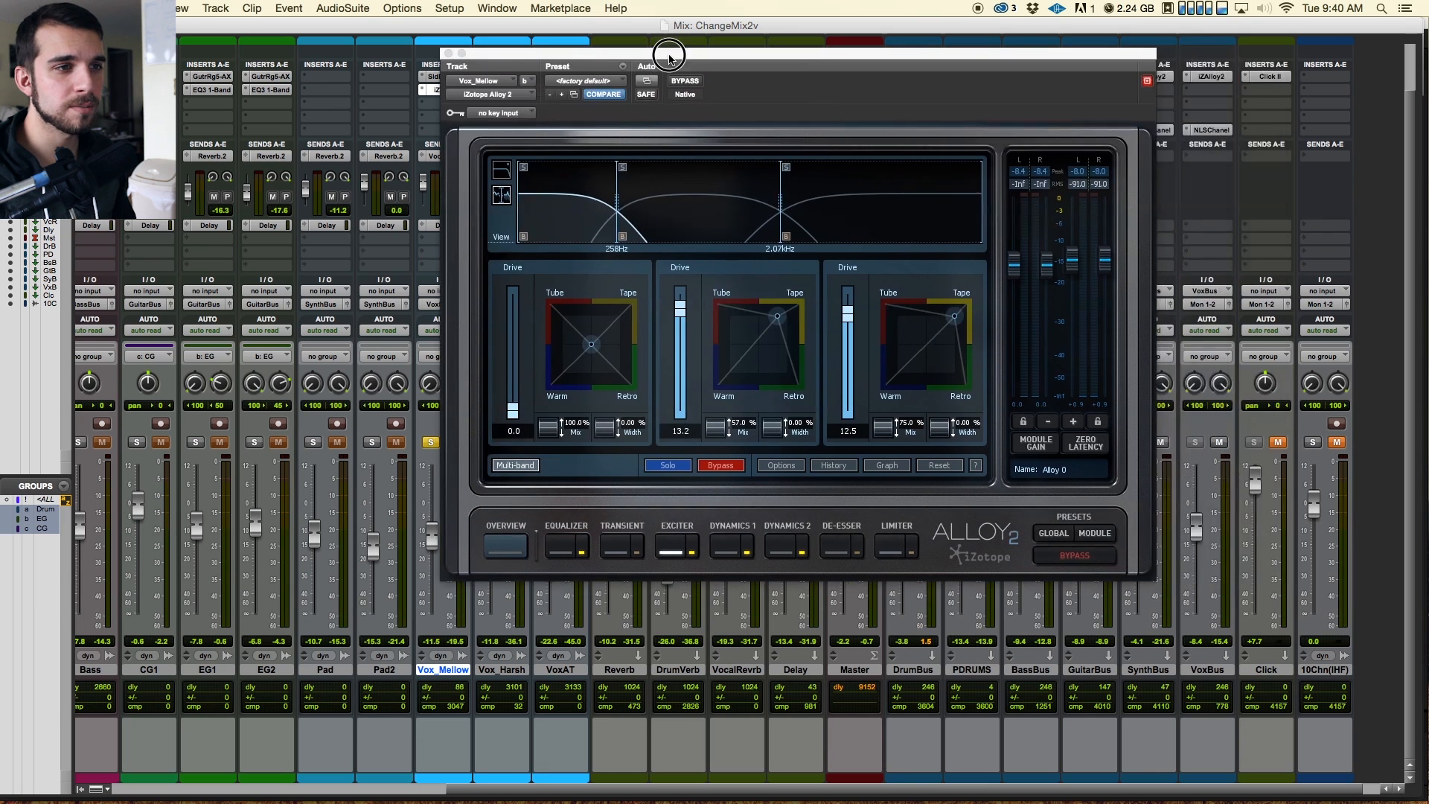
pyautogui.click(551, 547)
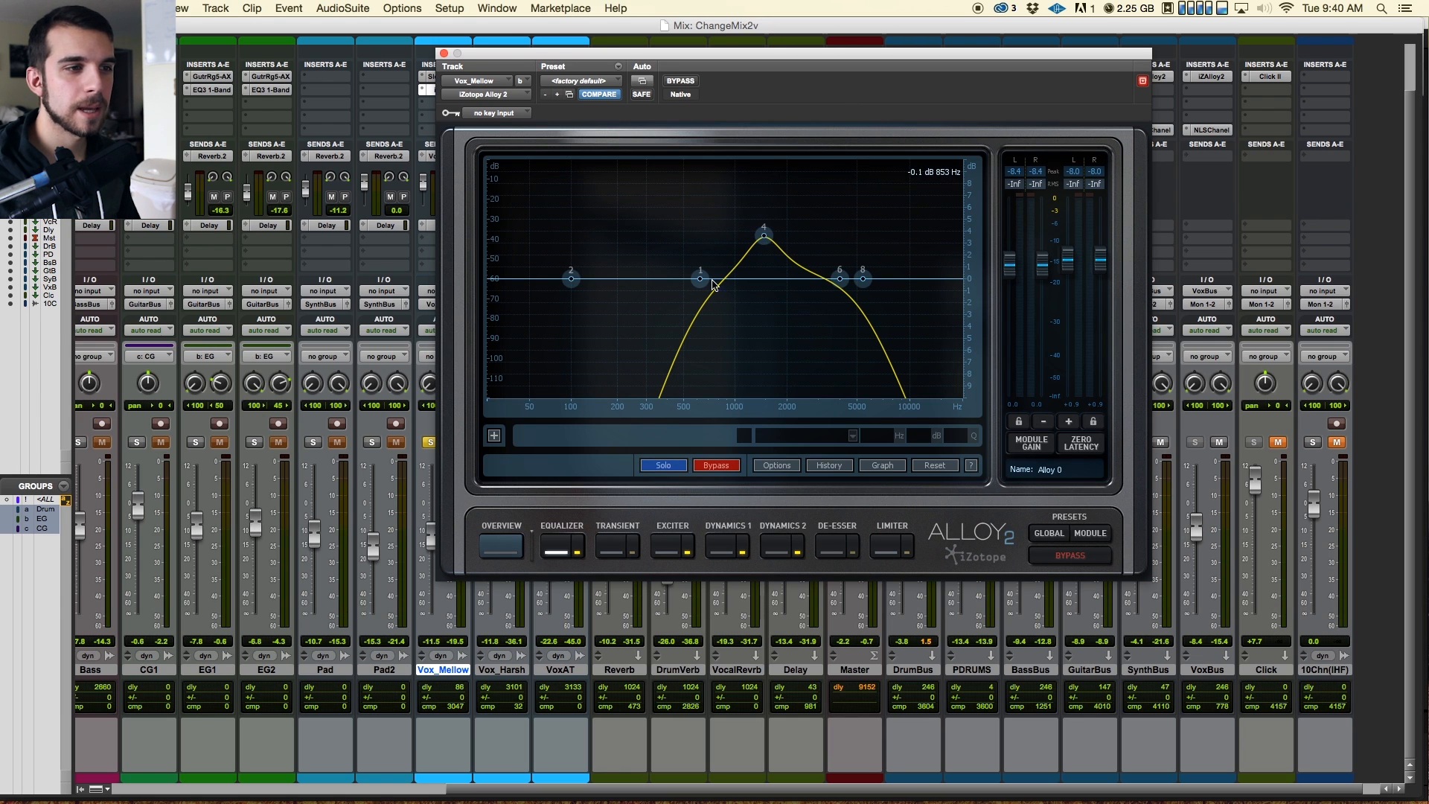
pyautogui.click(698, 278)
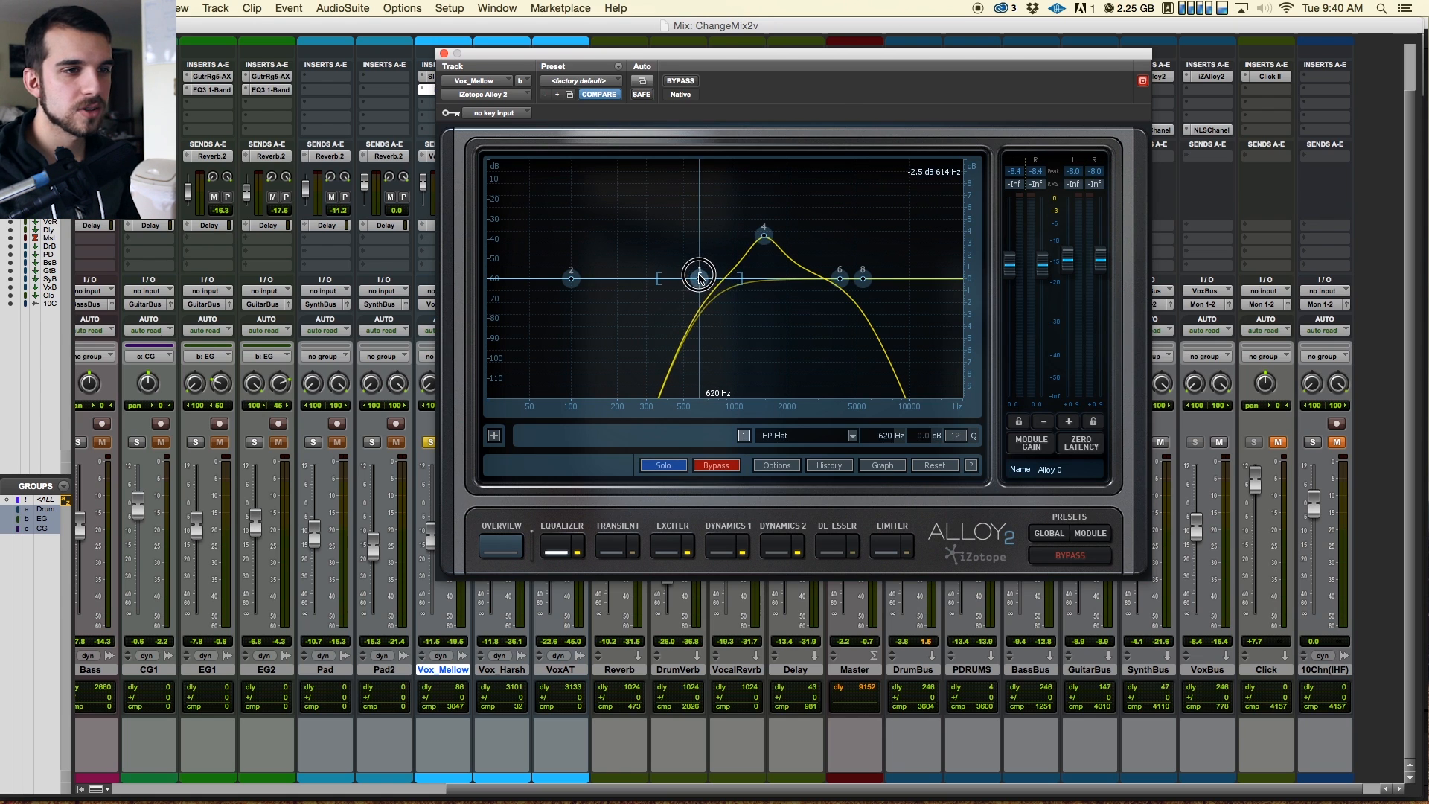
pyautogui.click(861, 280)
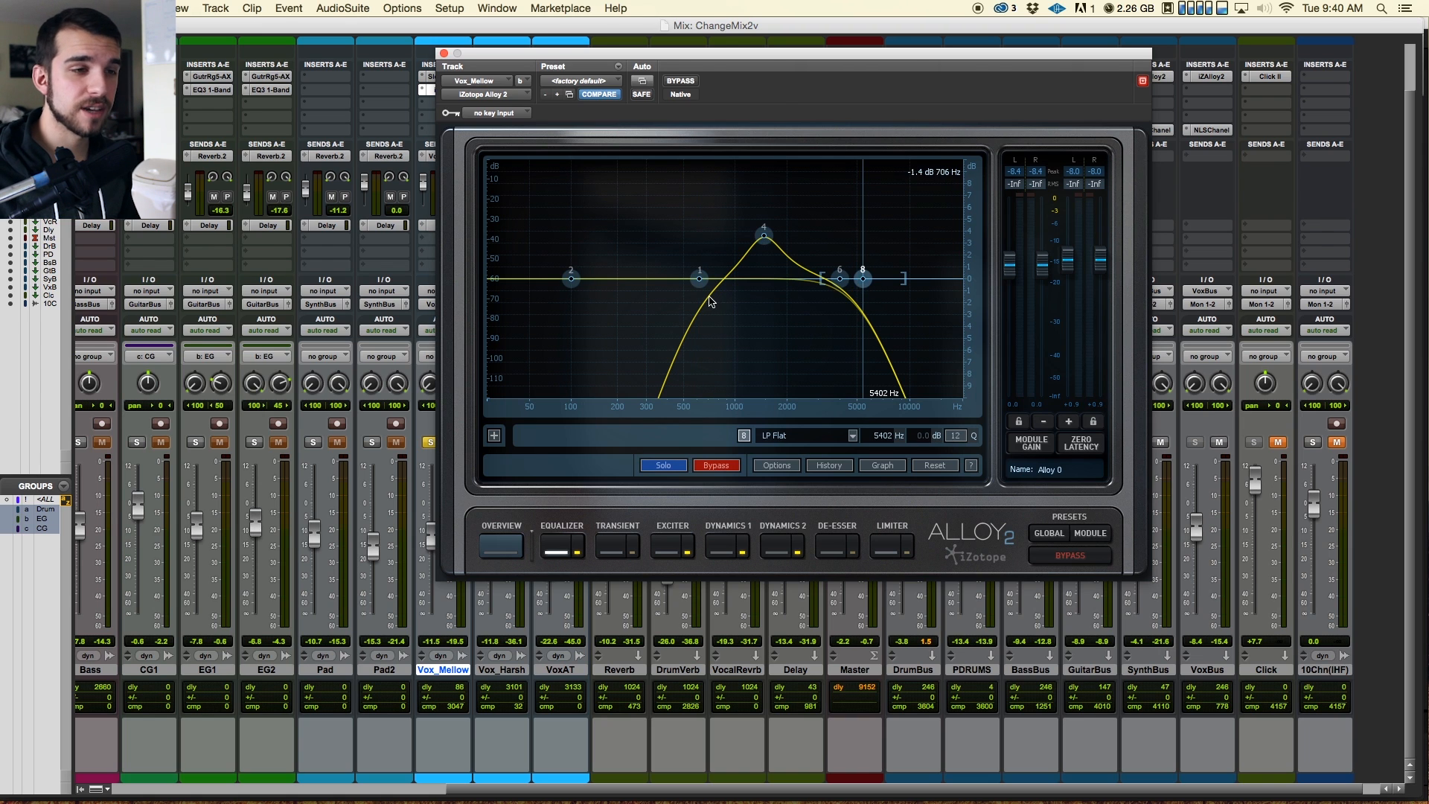
pyautogui.press('space')
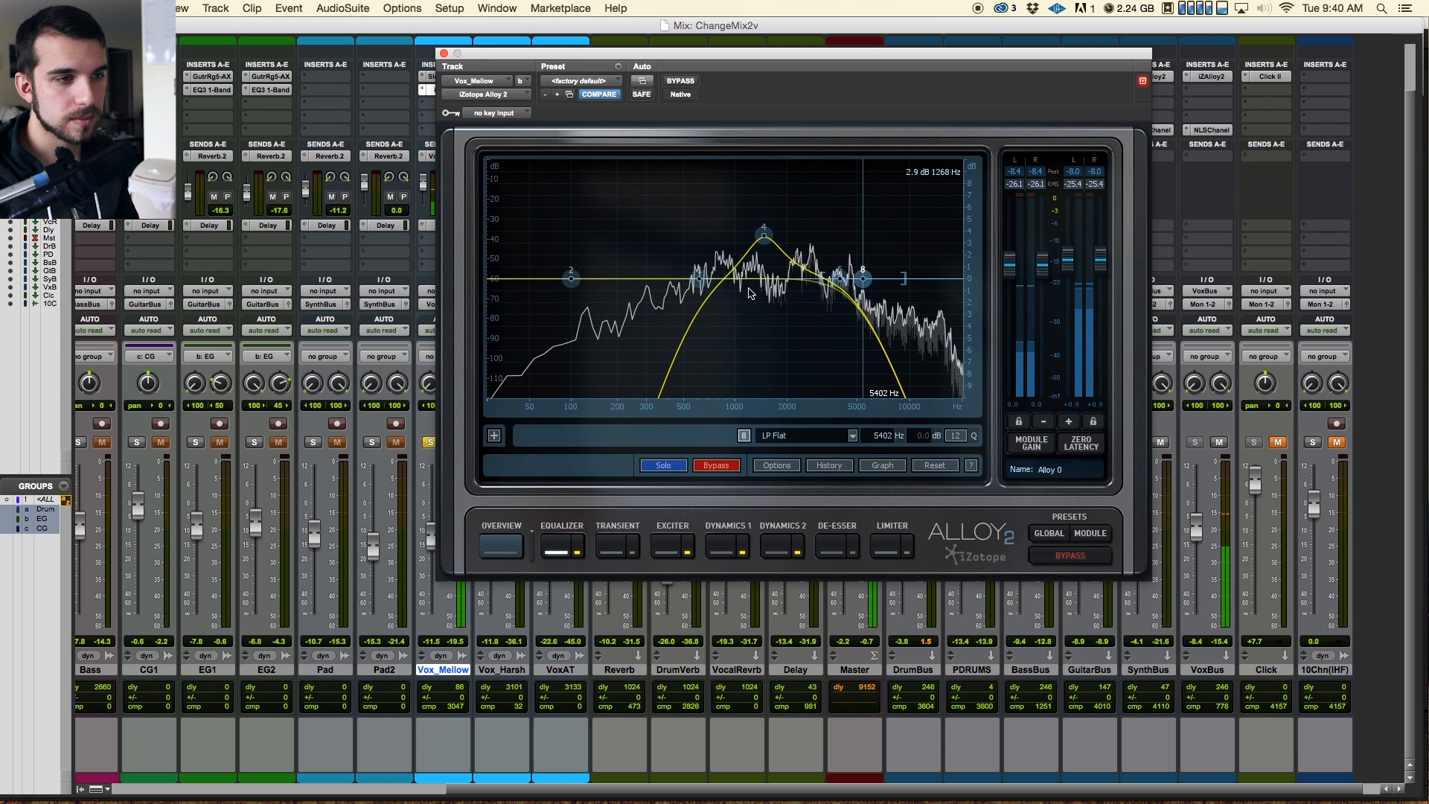
pyautogui.press('space')
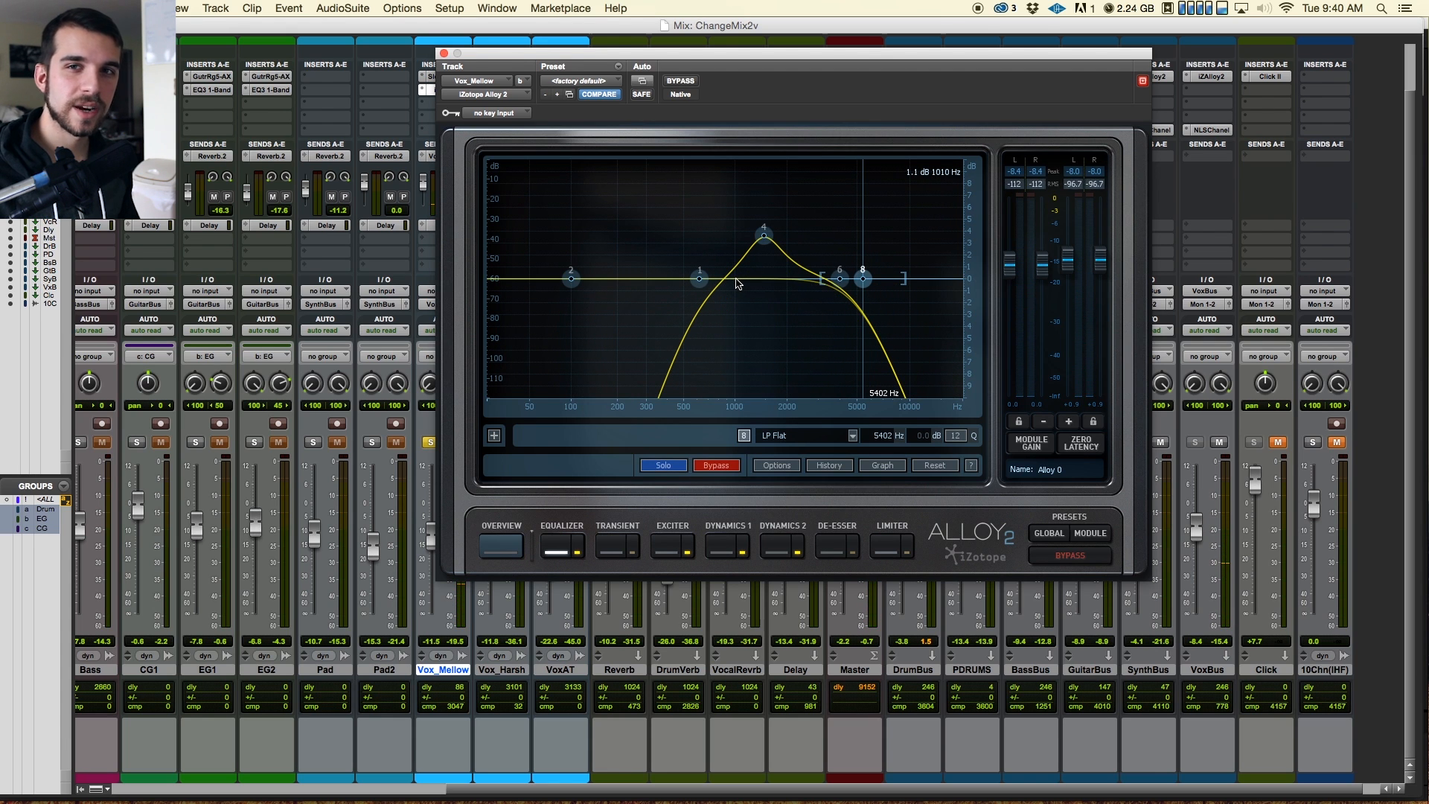
# Step: Examine the Dynamics 1 and Dynamics 2 modules of Alloy 2 on Vox_Mellow, and close the plug-in
pyautogui.click(726, 548)
pyautogui.press('space')
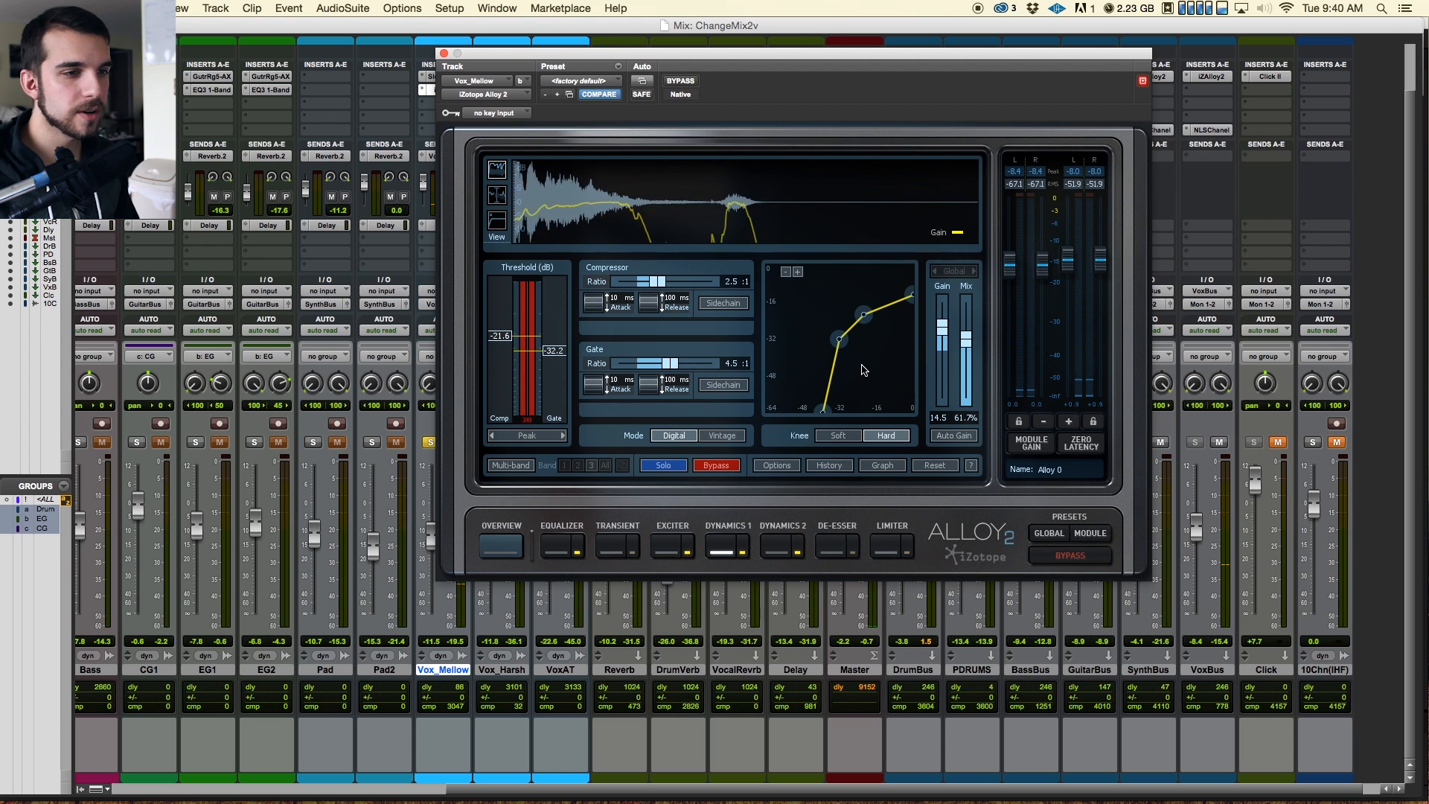
pyautogui.click(779, 554)
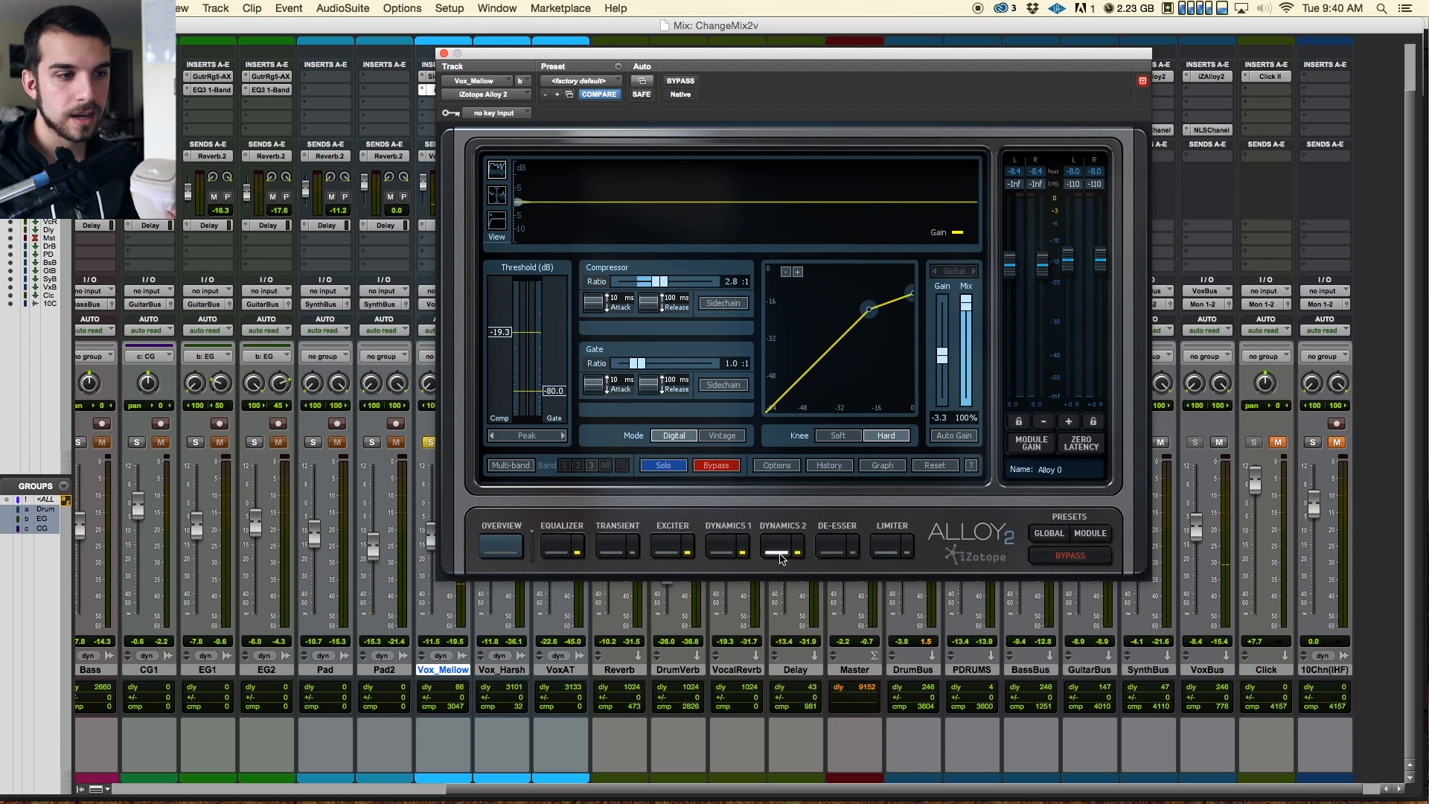
pyautogui.click(728, 549)
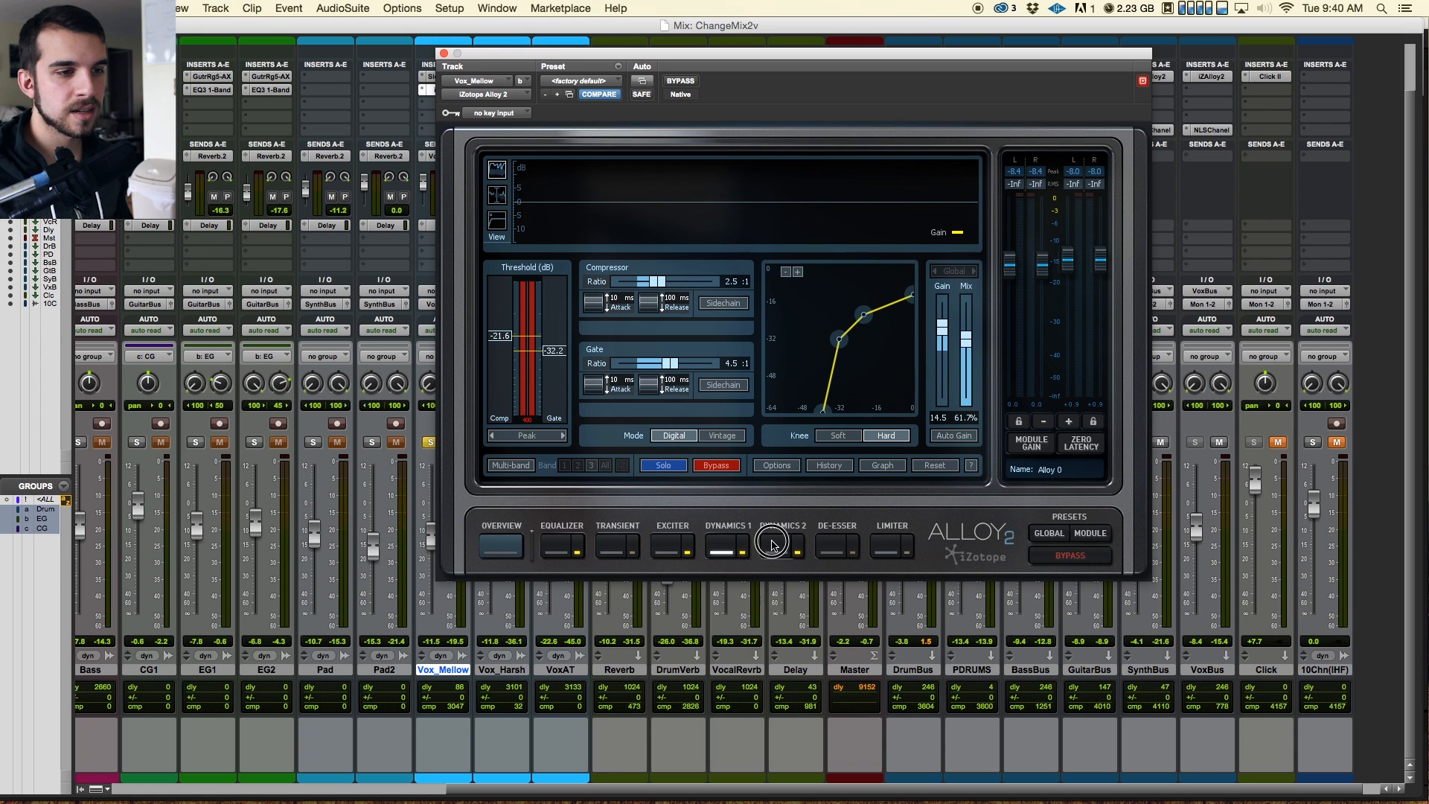
pyautogui.click(776, 547)
pyautogui.click(597, 53)
pyautogui.moveTo(597, 53); pyautogui.dragTo(563, 127)
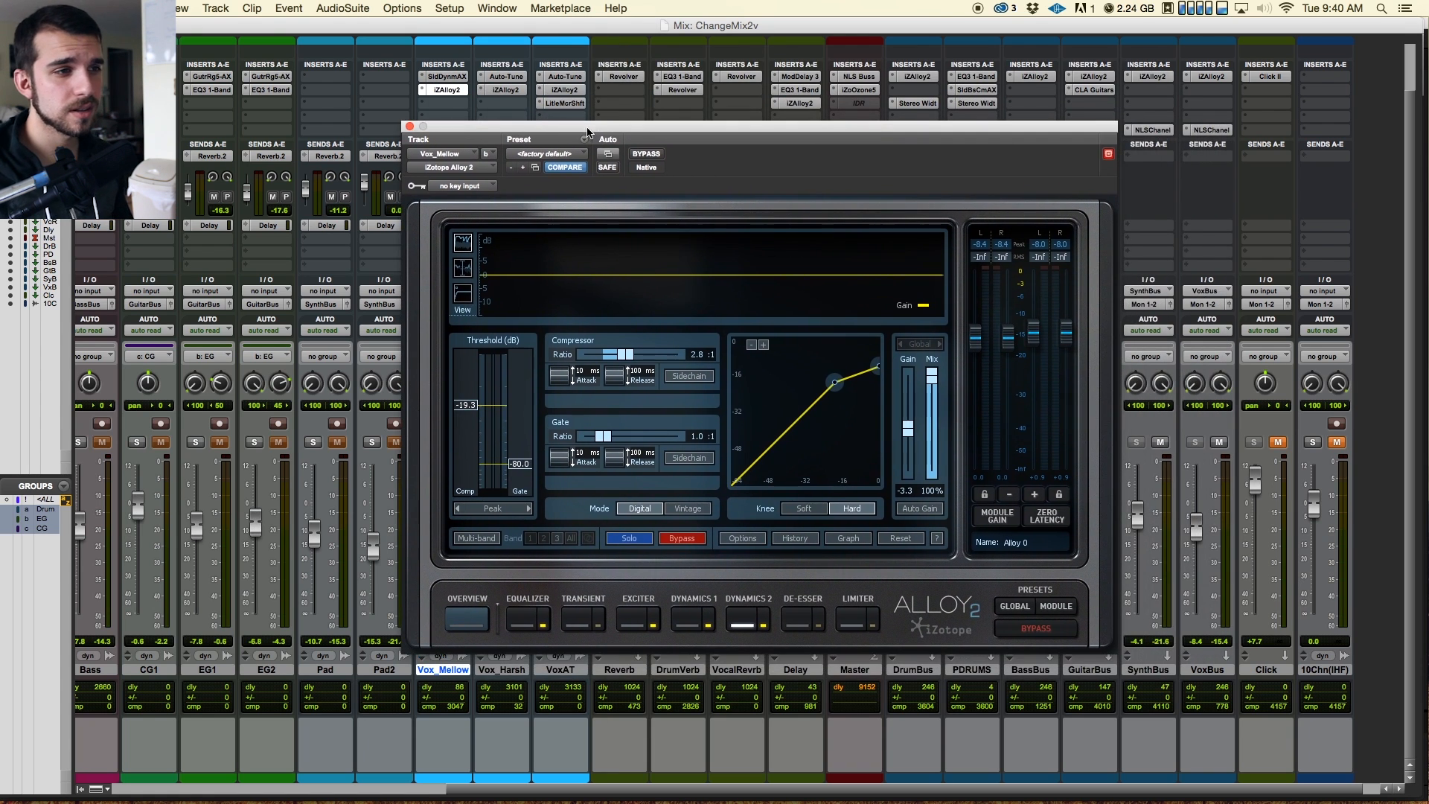
pyautogui.click(410, 127)
# Step: Unmute VocalRevrb and, with its Revolver plug-in open, raise the track's fader to -17.2 dB during playback
pyautogui.press('space')
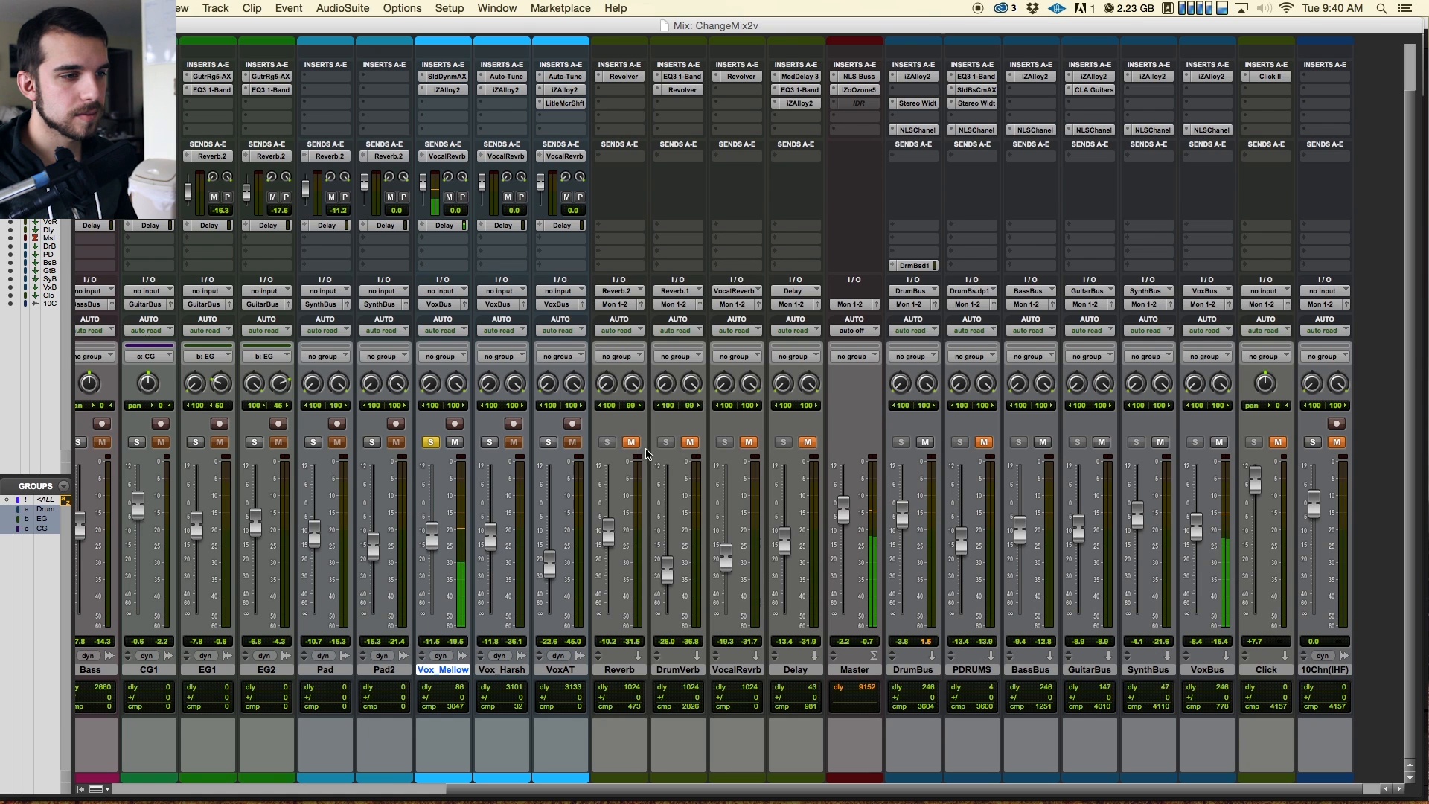
pyautogui.click(751, 445)
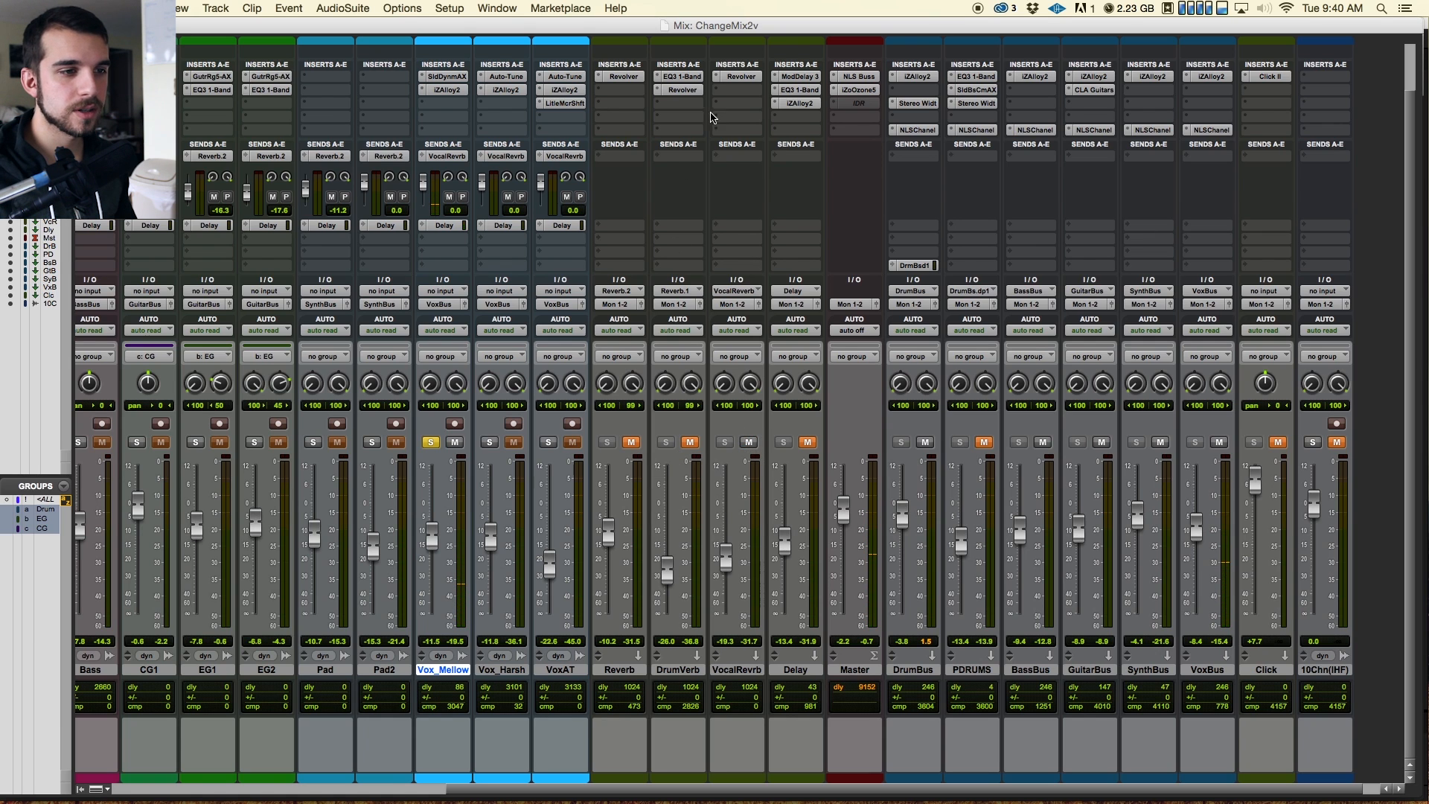
pyautogui.click(733, 78)
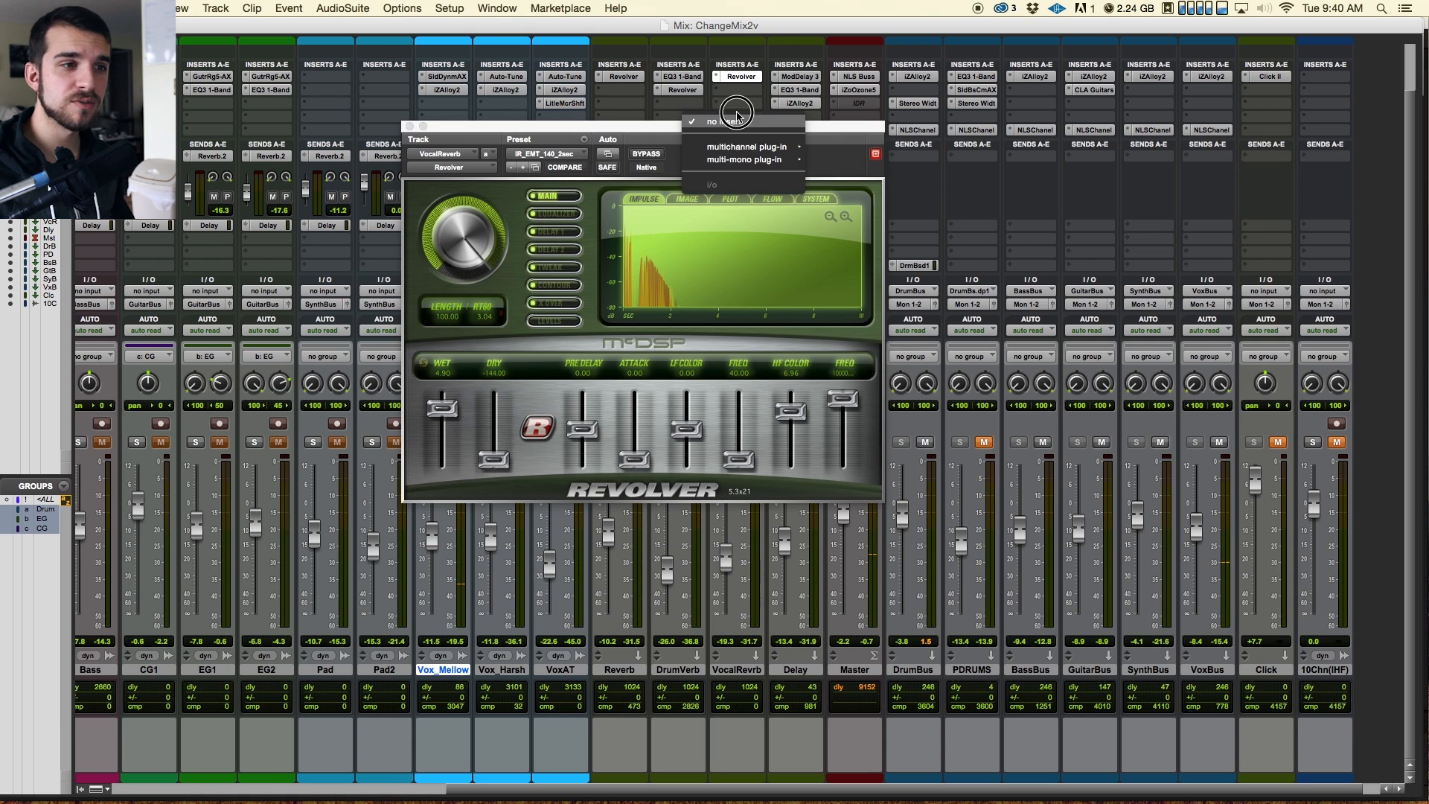
pyautogui.moveTo(692, 118); pyautogui.dragTo(1062, 15)
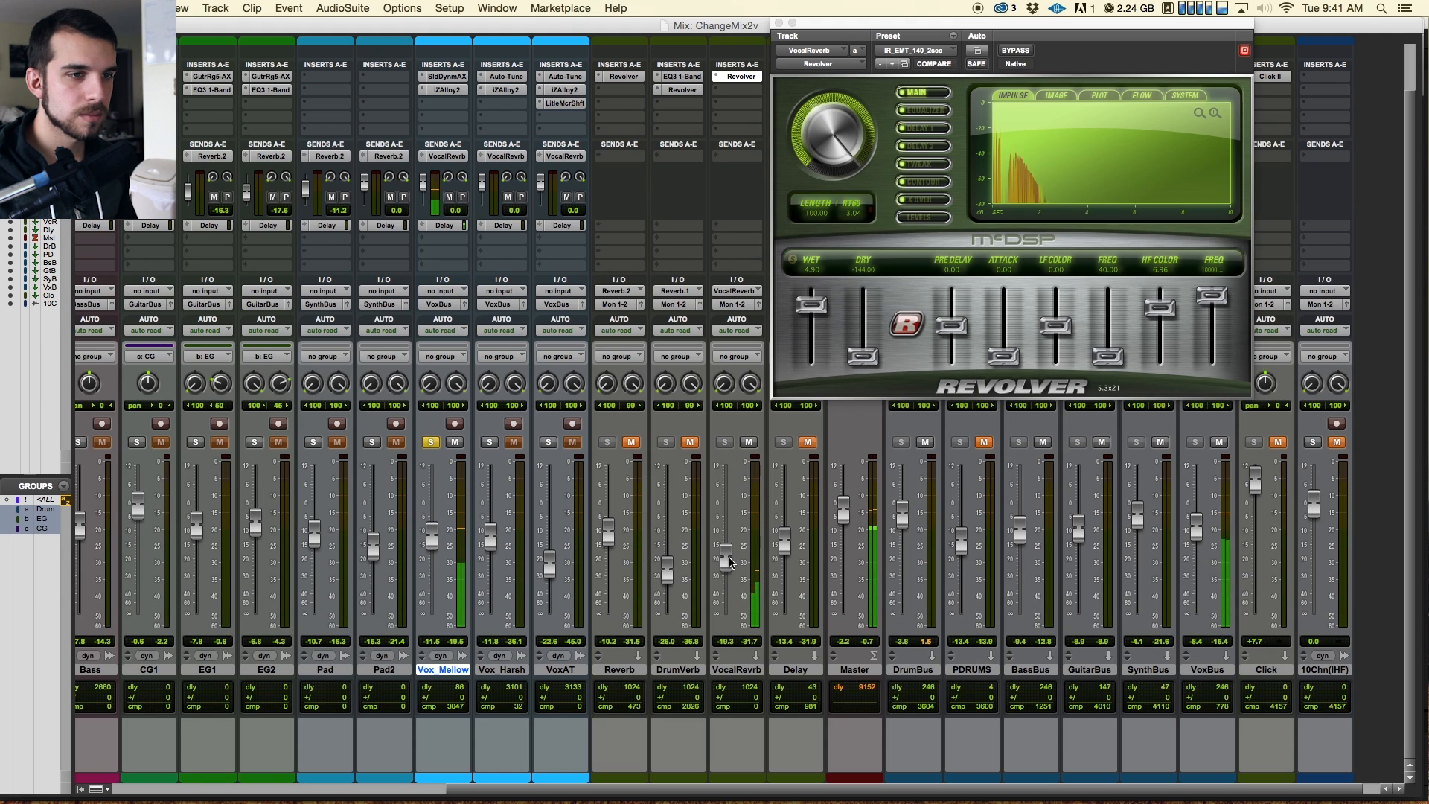
pyautogui.moveTo(729, 562); pyautogui.dragTo(728, 555)
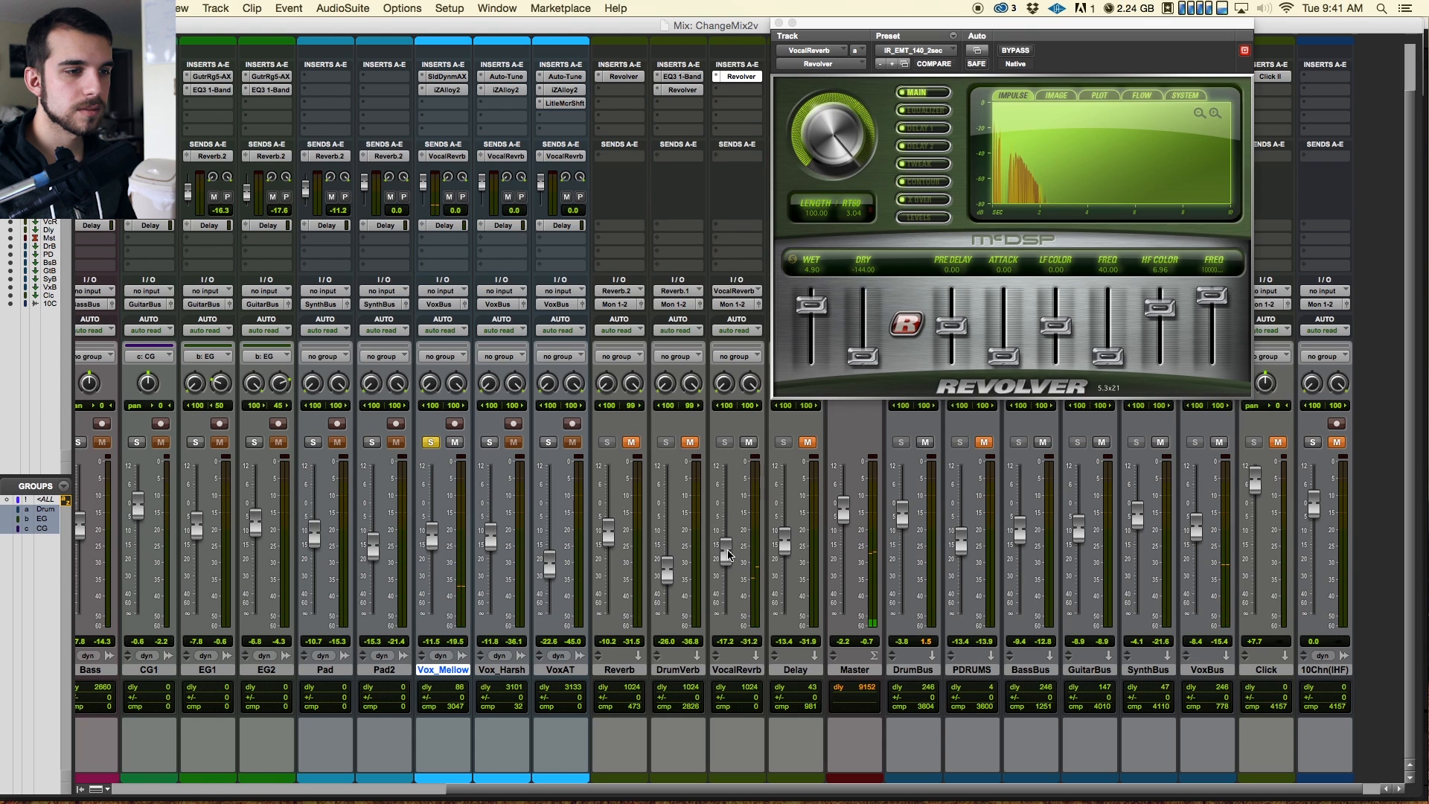
# Step: Examine the Mod Delay III, EQ3 1-Band and Alloy 2 inserts on the Delay track, and close the plug-in window
pyautogui.moveTo(852, 22); pyautogui.dragTo(975, 21)
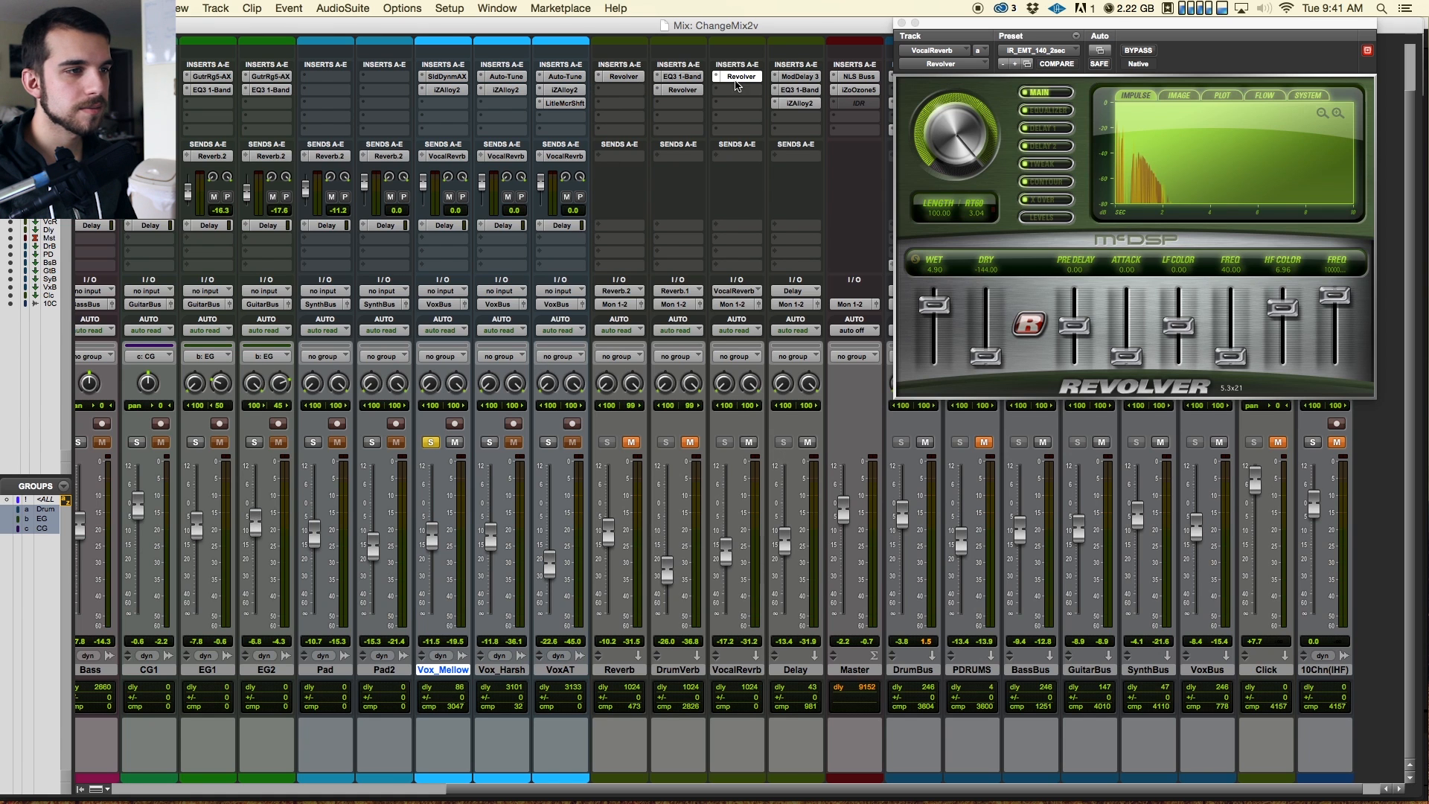
pyautogui.click(798, 74)
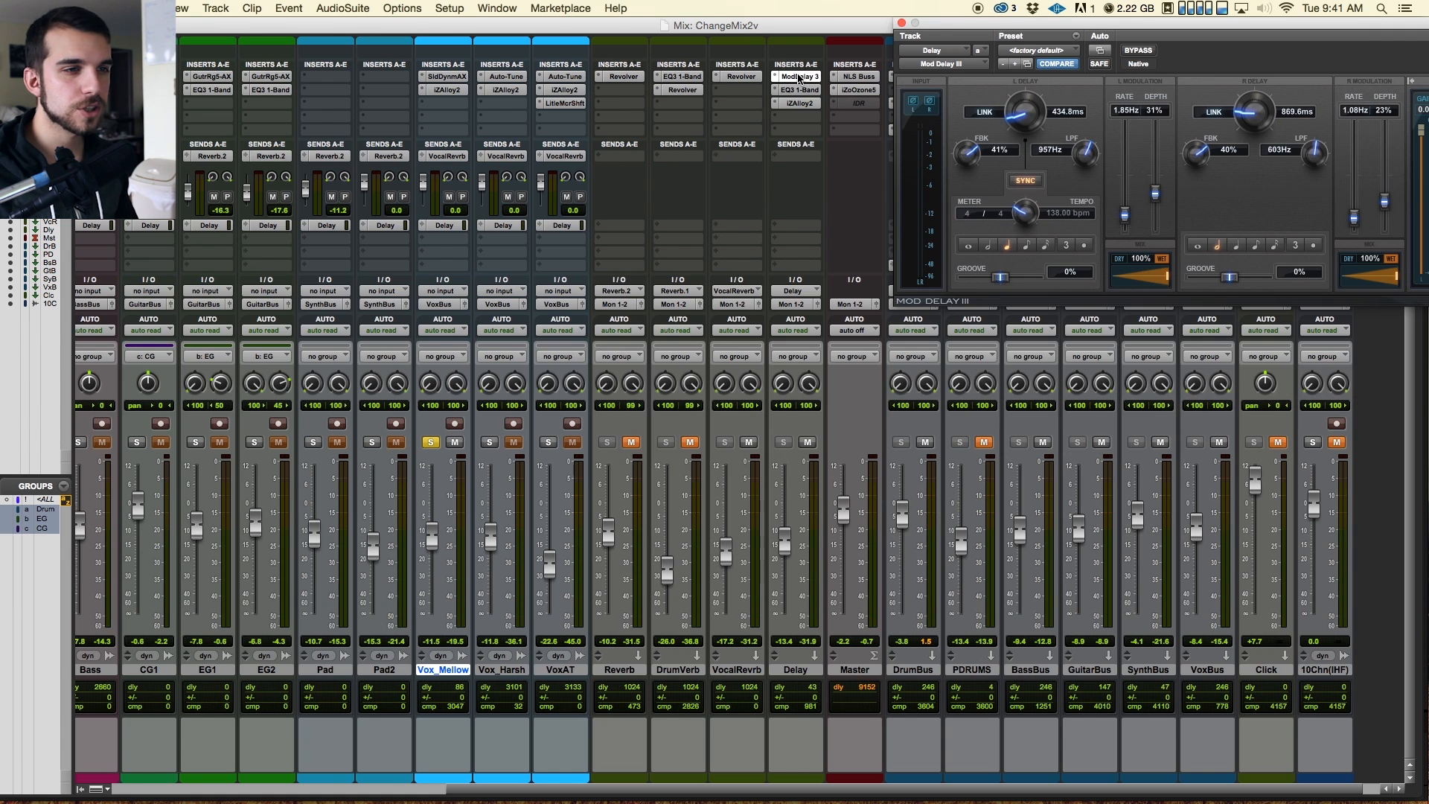
pyautogui.moveTo(911, 28); pyautogui.dragTo(818, 158)
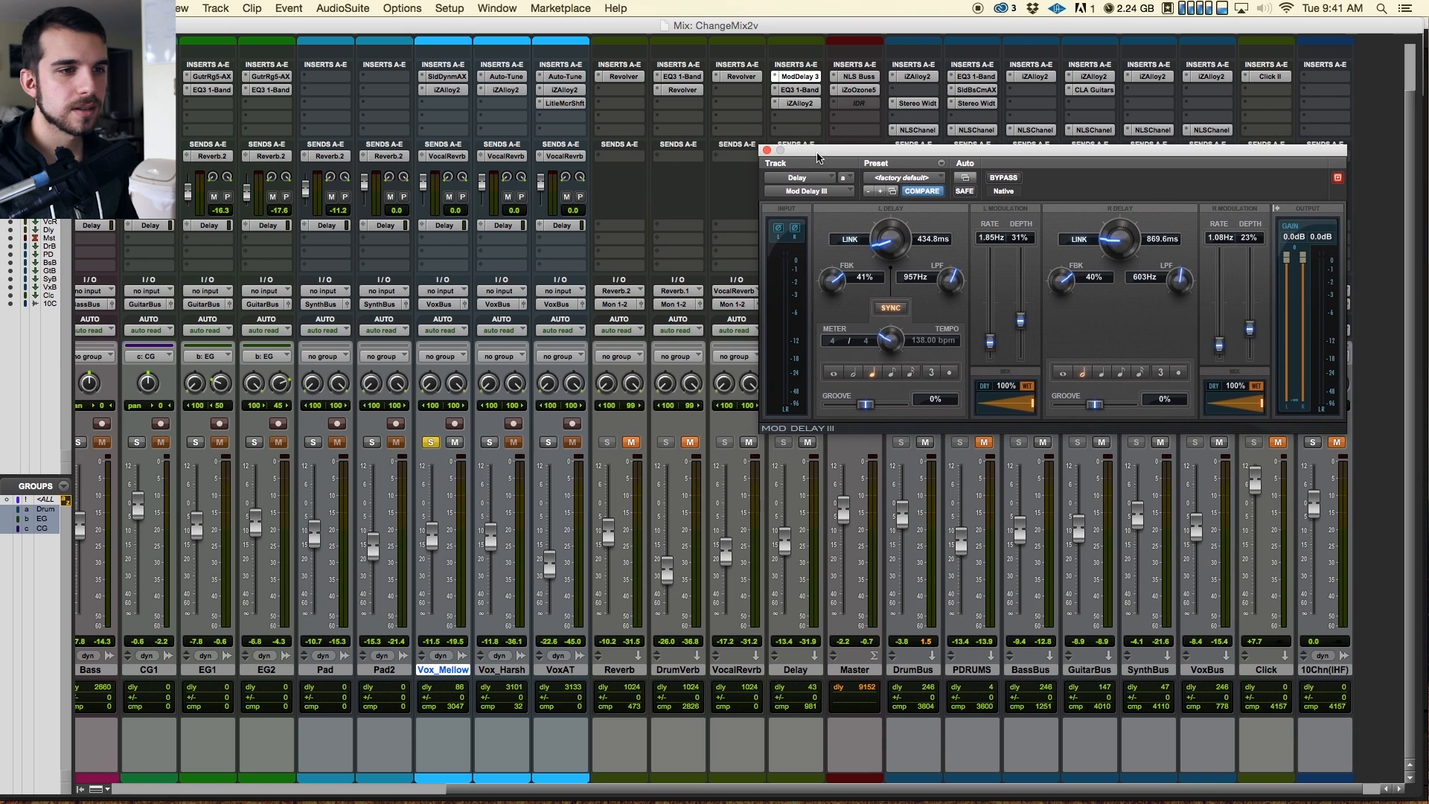
pyautogui.click(810, 90)
pyautogui.click(833, 151)
pyautogui.moveTo(832, 151); pyautogui.dragTo(757, 153)
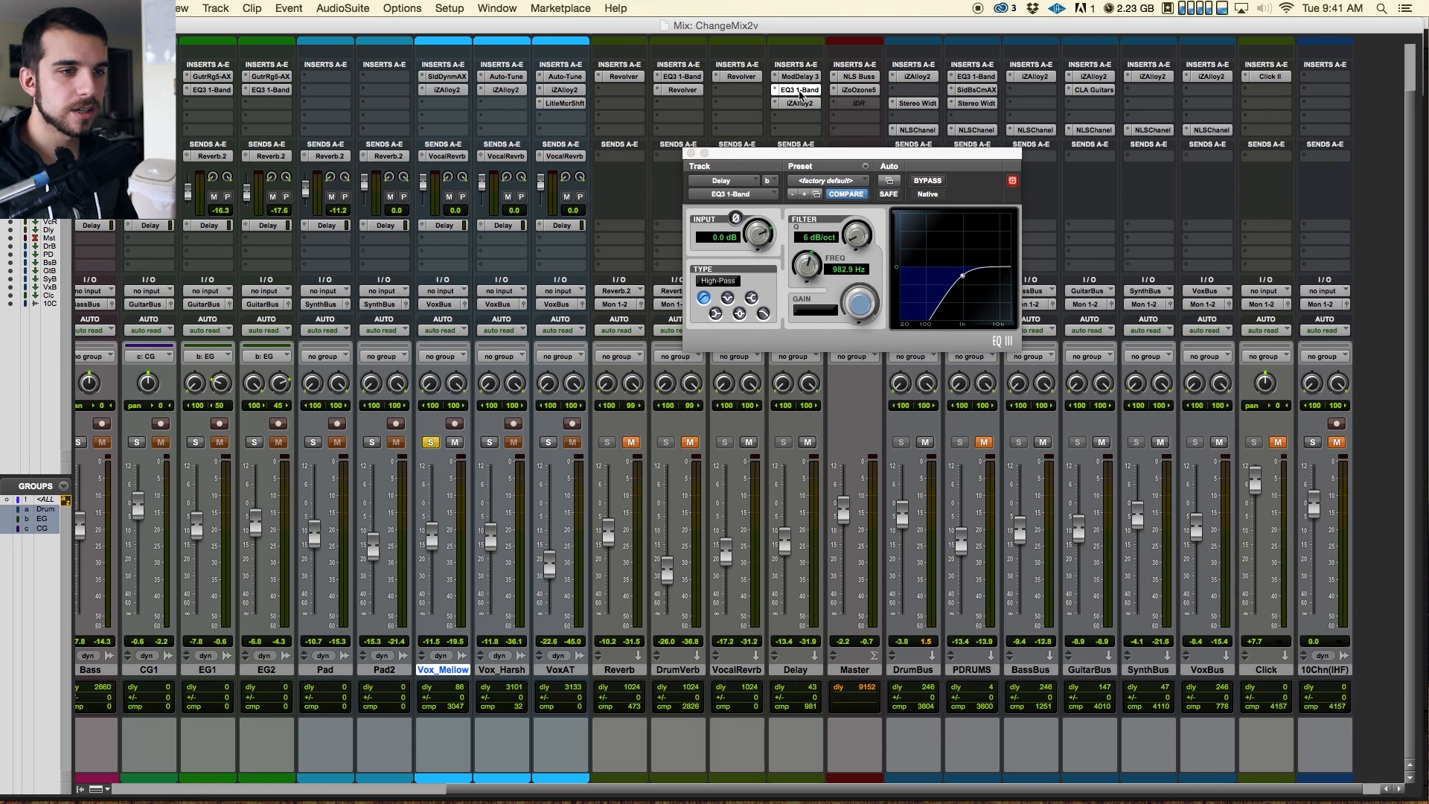
pyautogui.click(799, 103)
pyautogui.click(913, 647)
pyautogui.click(691, 153)
# Step: Play Vox_Mellow soloed together with its vocal reverb and delay returns, and clear its solo
pyautogui.click(429, 442)
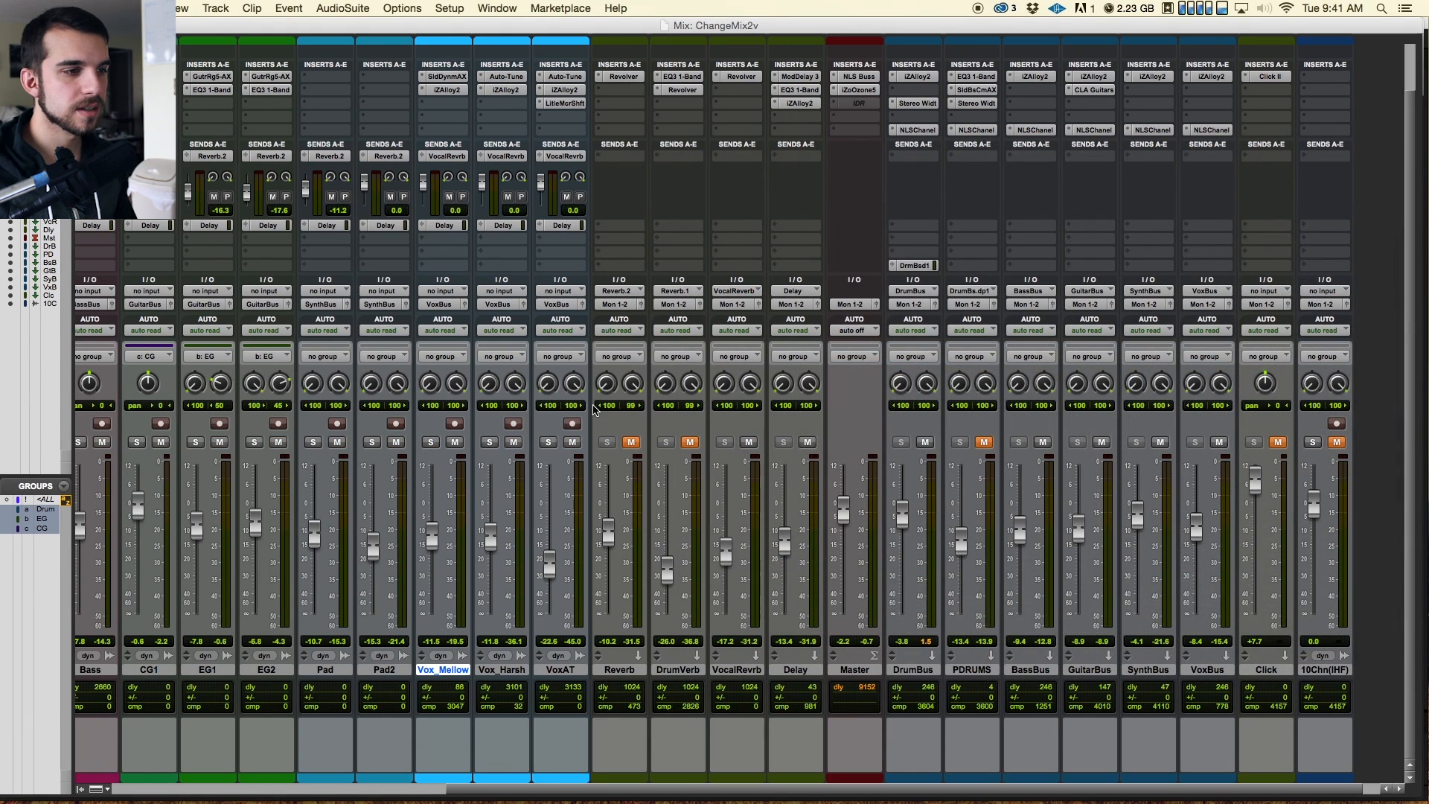
pyautogui.click(431, 443)
pyautogui.press('space')
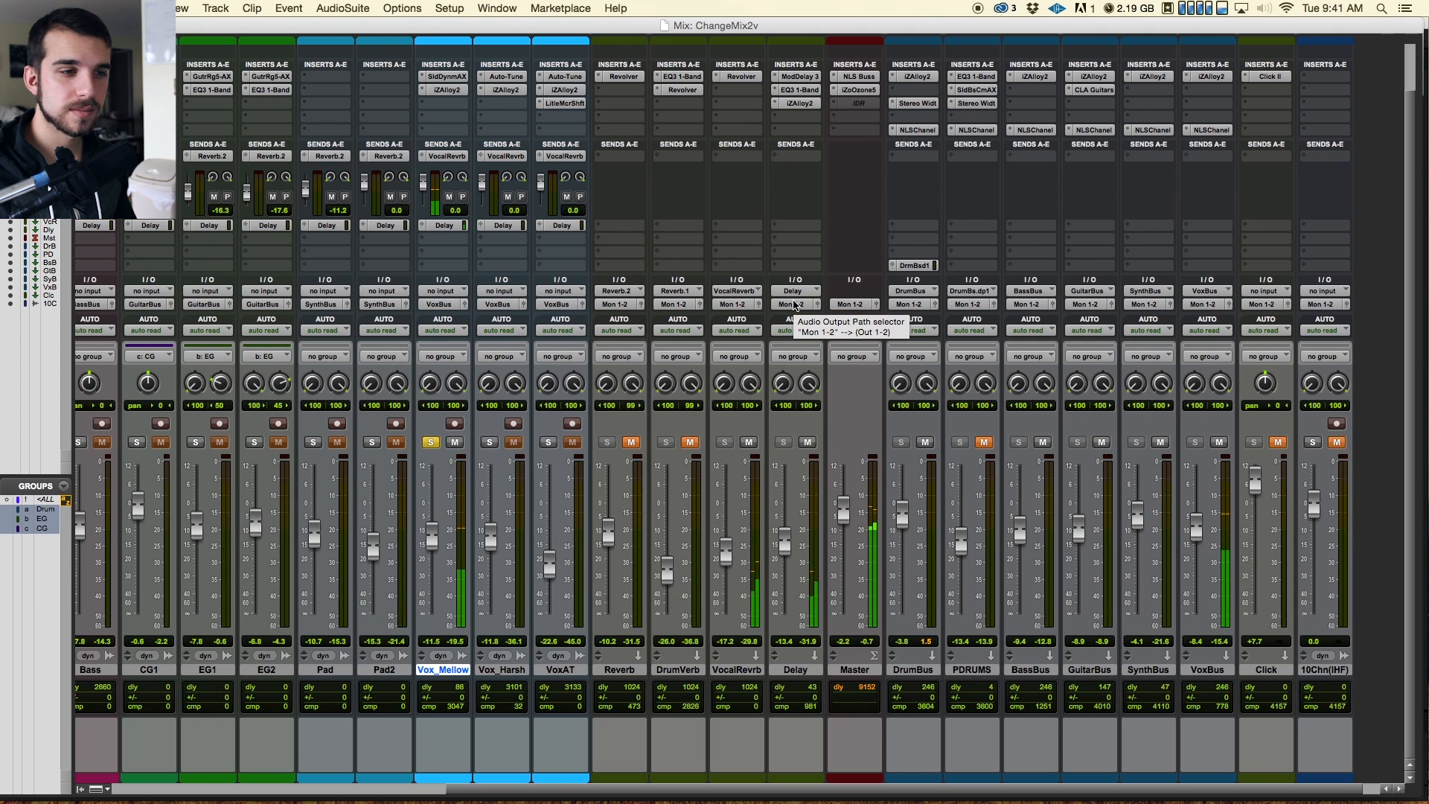
pyautogui.click(431, 442)
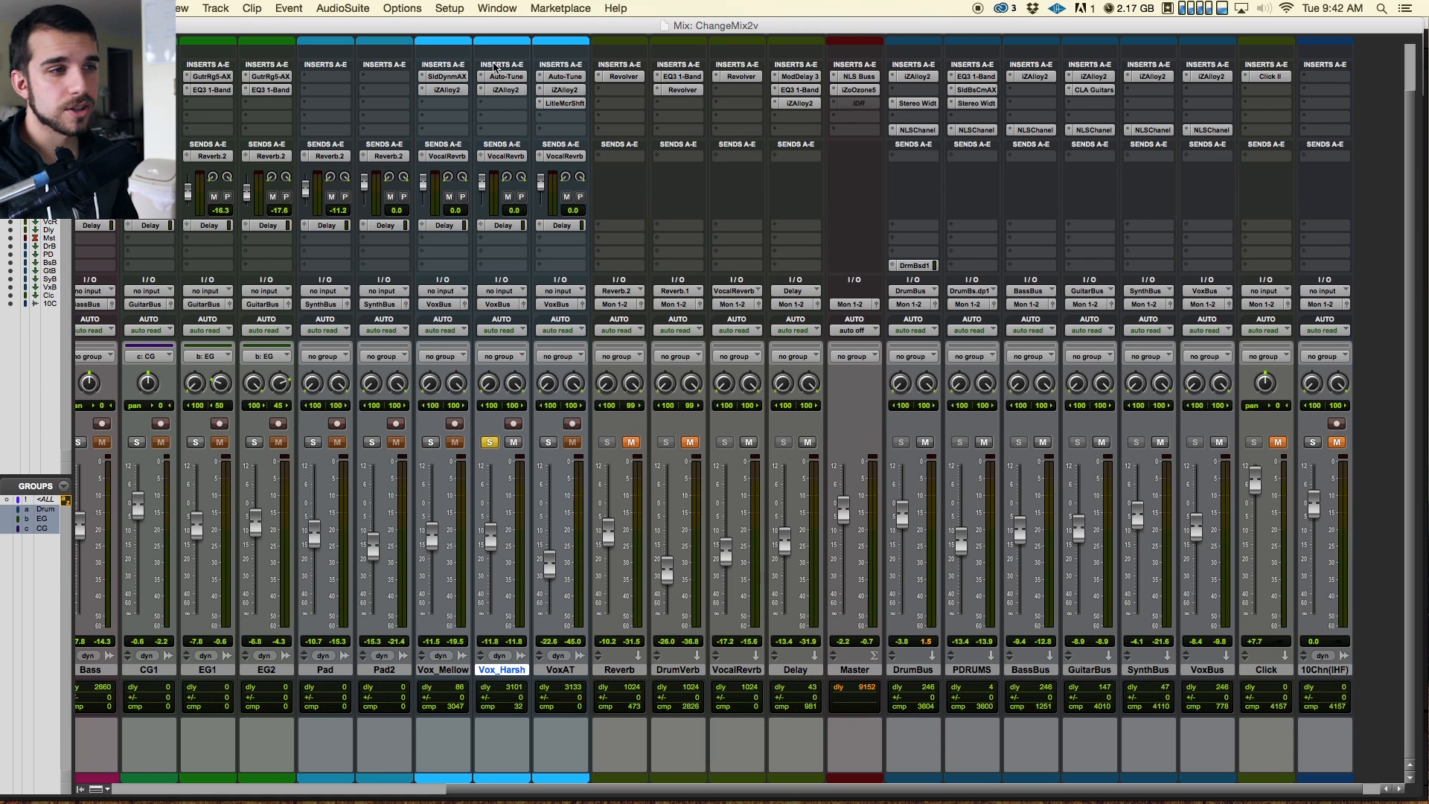
# Step: Open Auto-Tune 7 on Vox_Harsh and examine its retune speed and scale settings
pyautogui.click(505, 76)
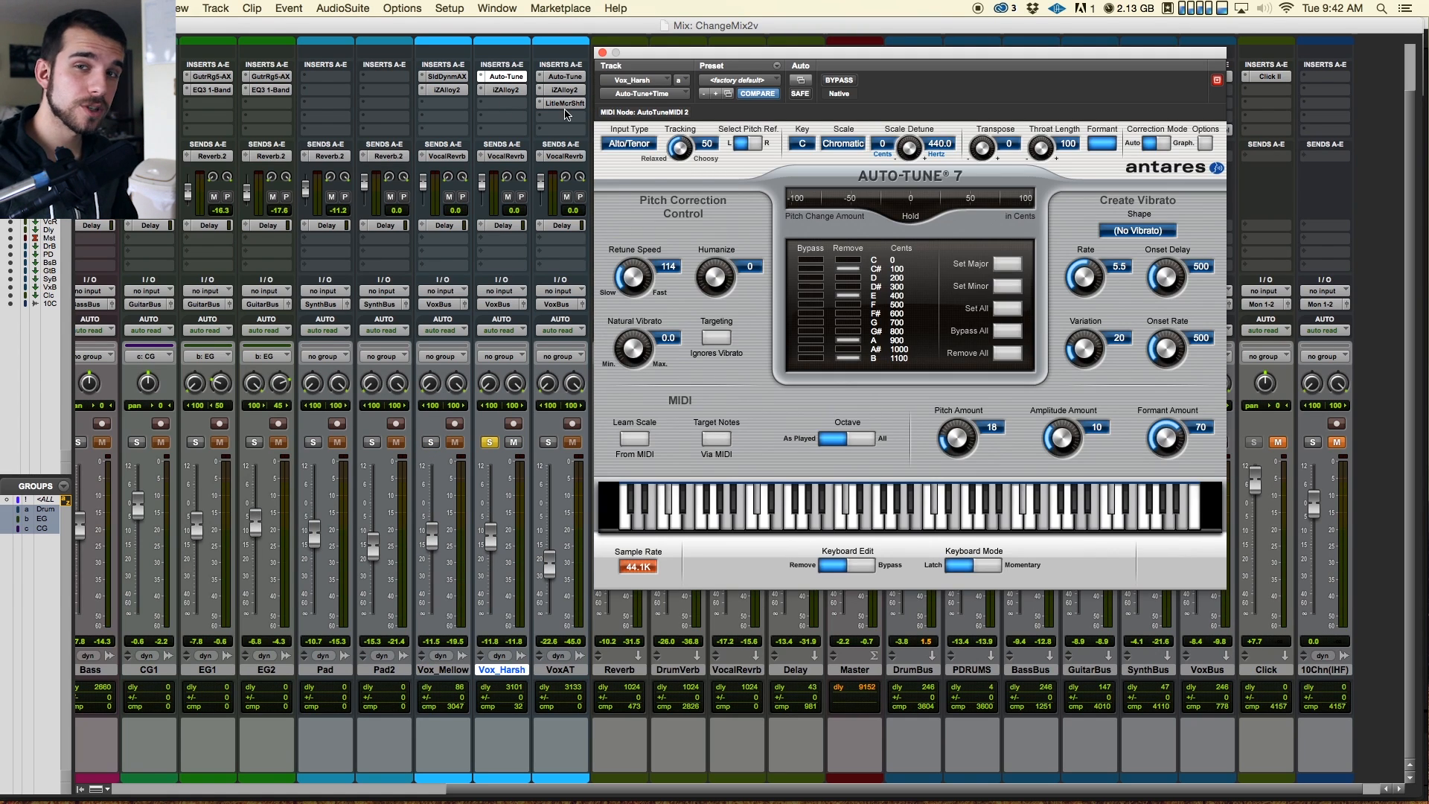
pyautogui.moveTo(625, 57)
pyautogui.mouseDown()
pyautogui.moveTo(607, 59)
pyautogui.moveTo(620, 56)
pyautogui.mouseUp()
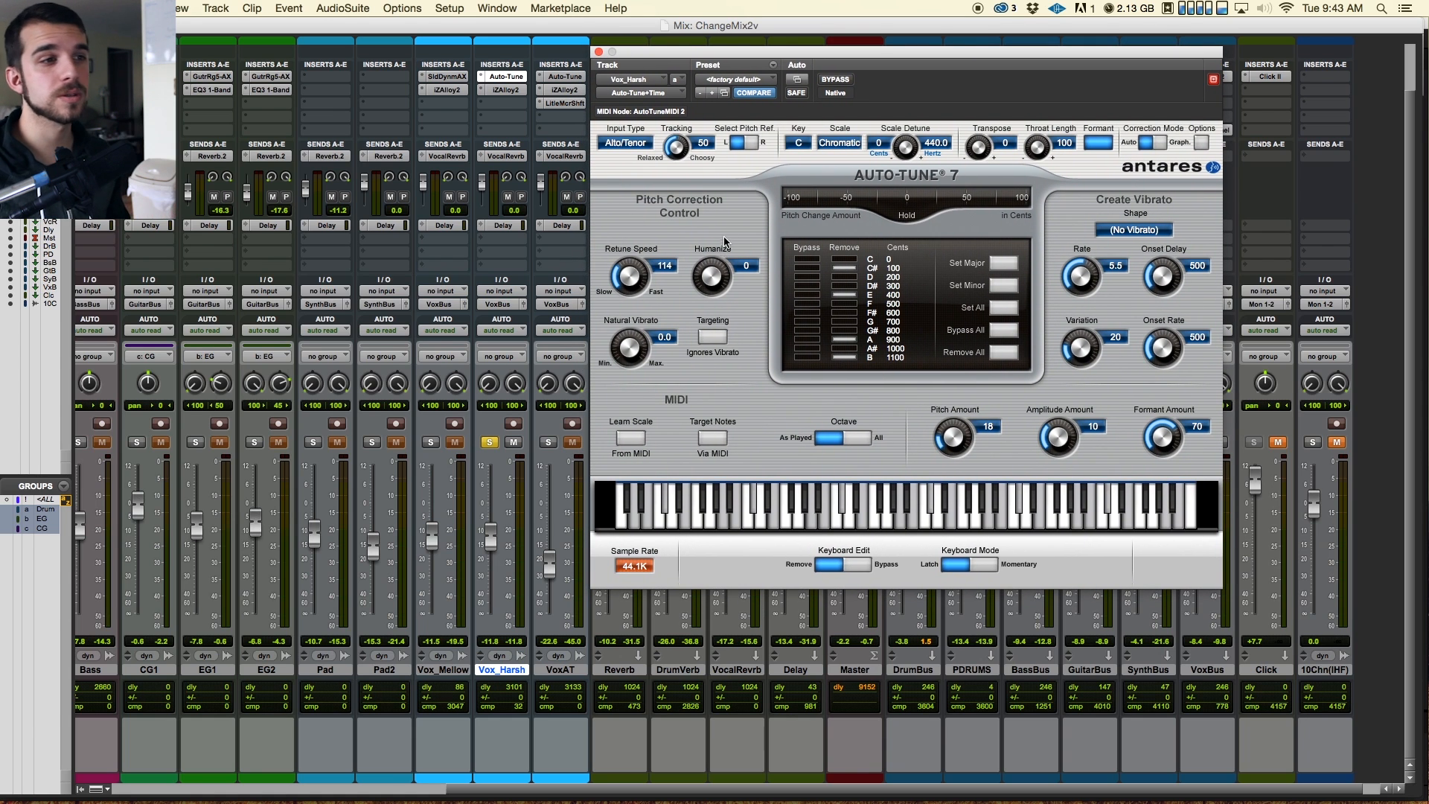
pyautogui.moveTo(637, 58); pyautogui.dragTo(641, 61)
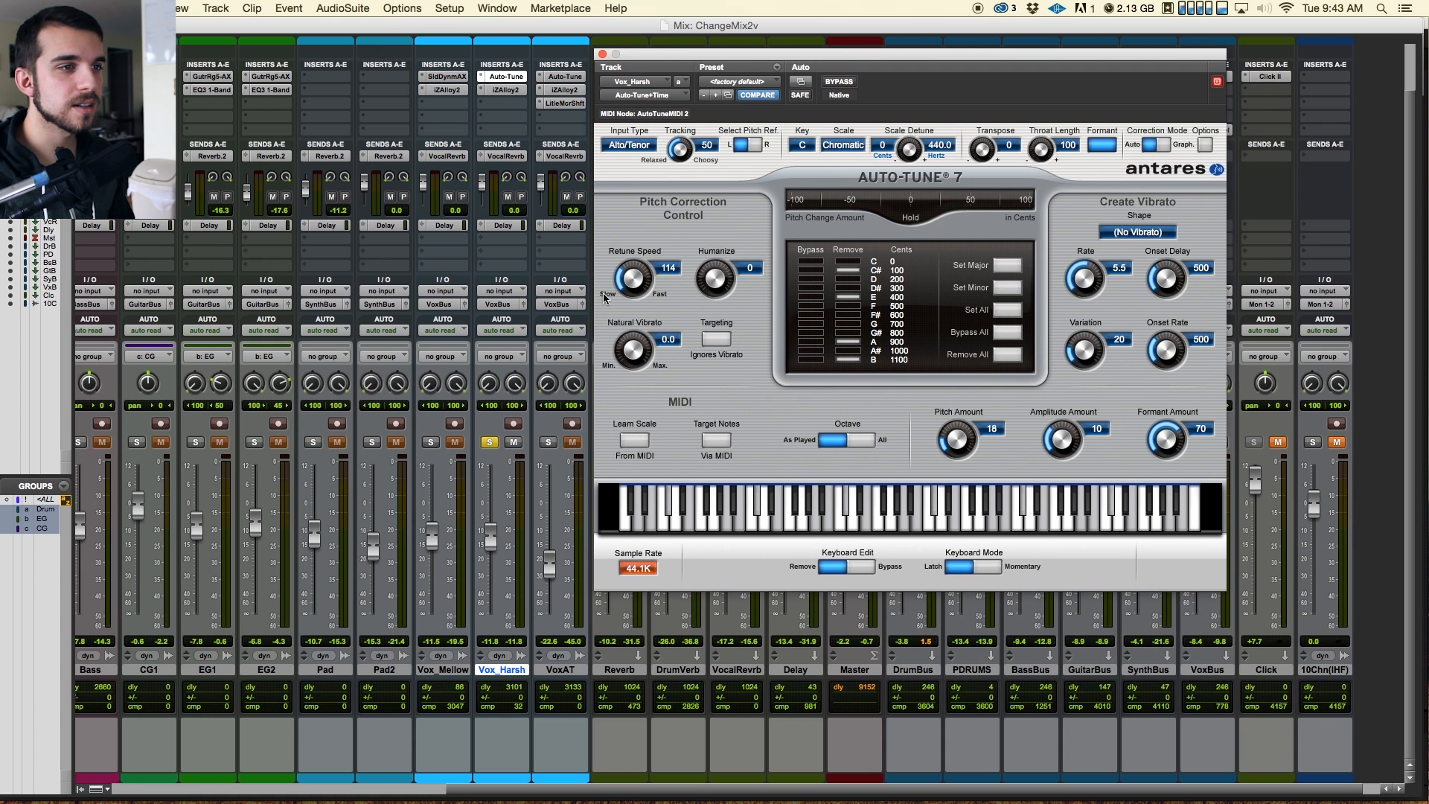
# Step: Open the Equalizer module of Alloy 2 on Vox_Harsh and play the soloed vocal through it
pyautogui.click(505, 89)
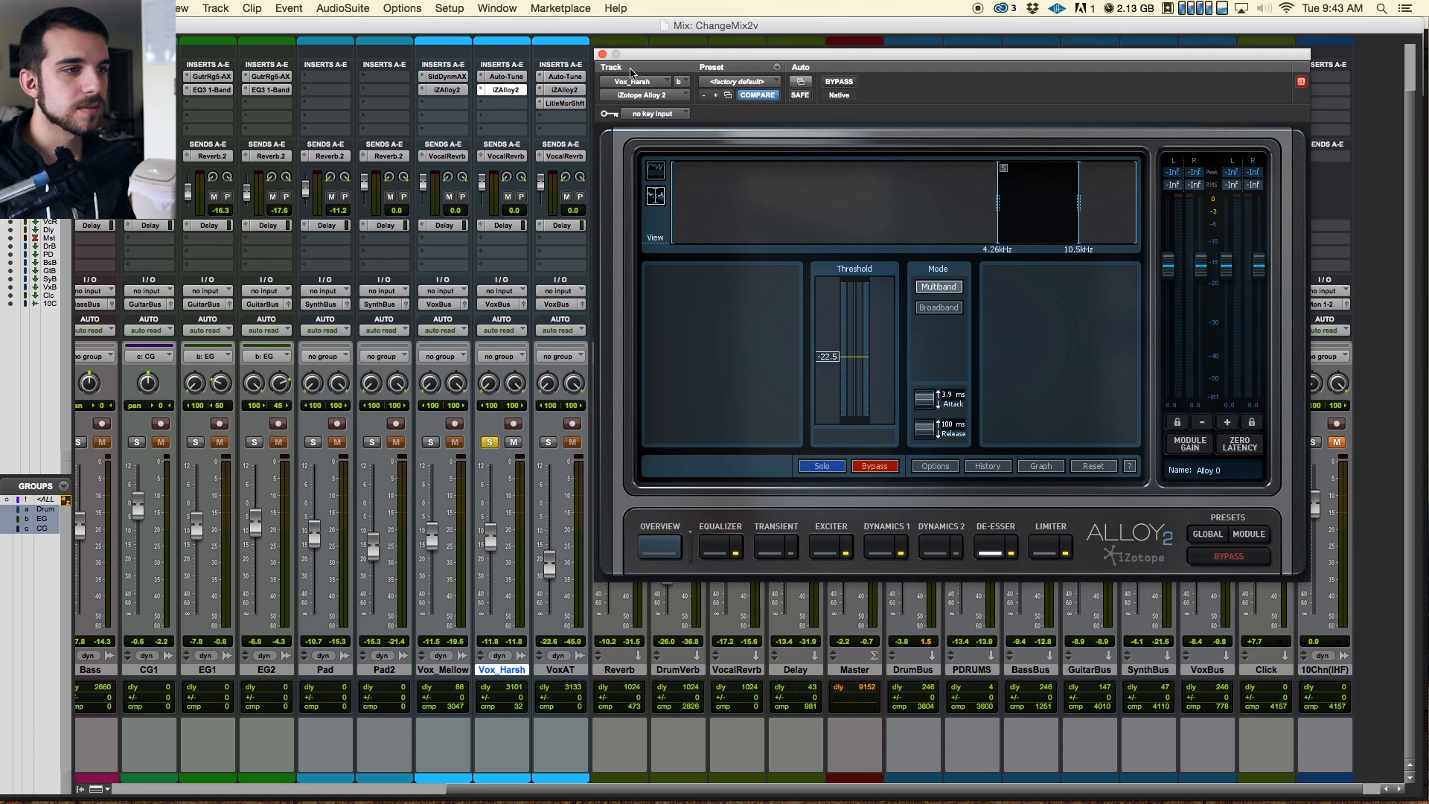
pyautogui.click(716, 548)
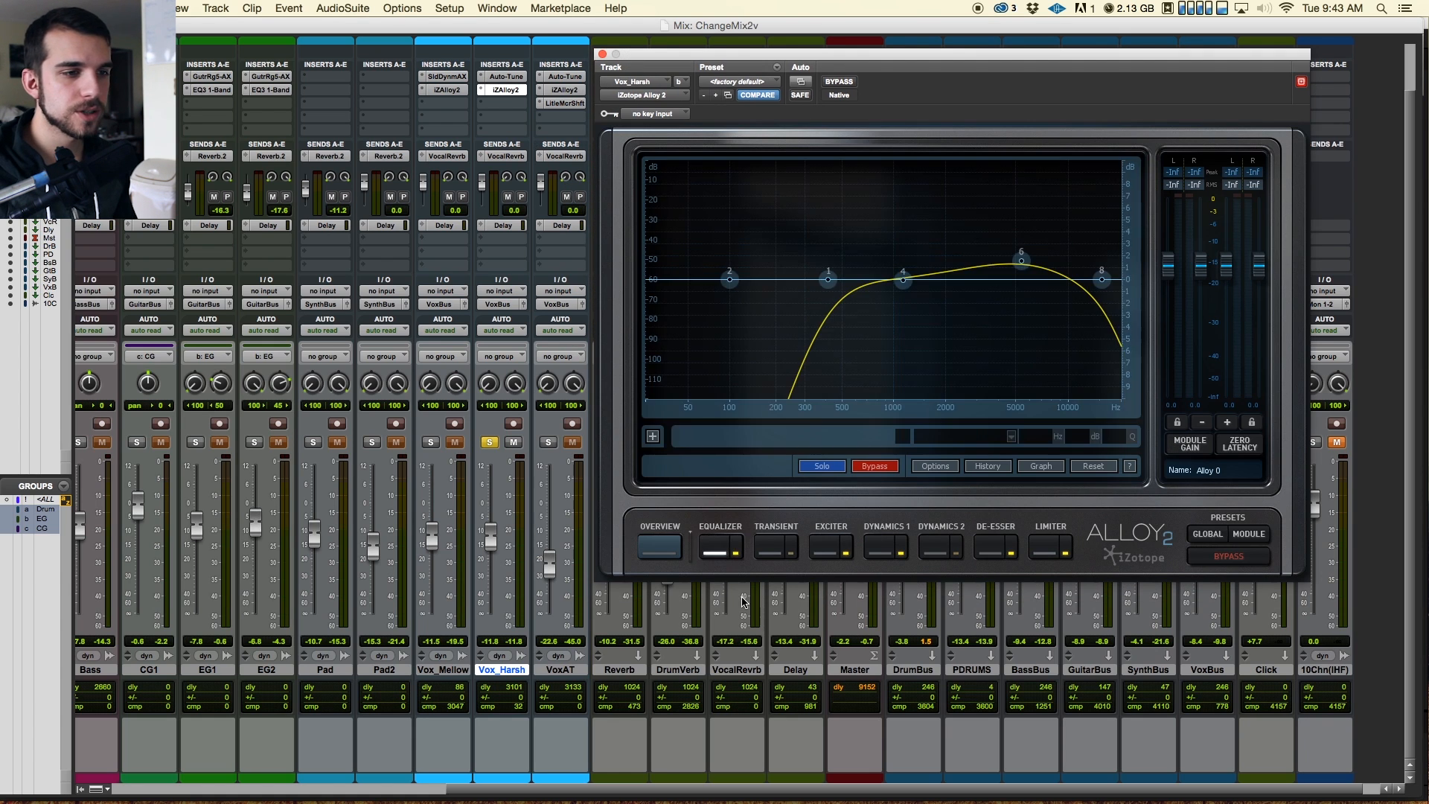
pyautogui.press('space')
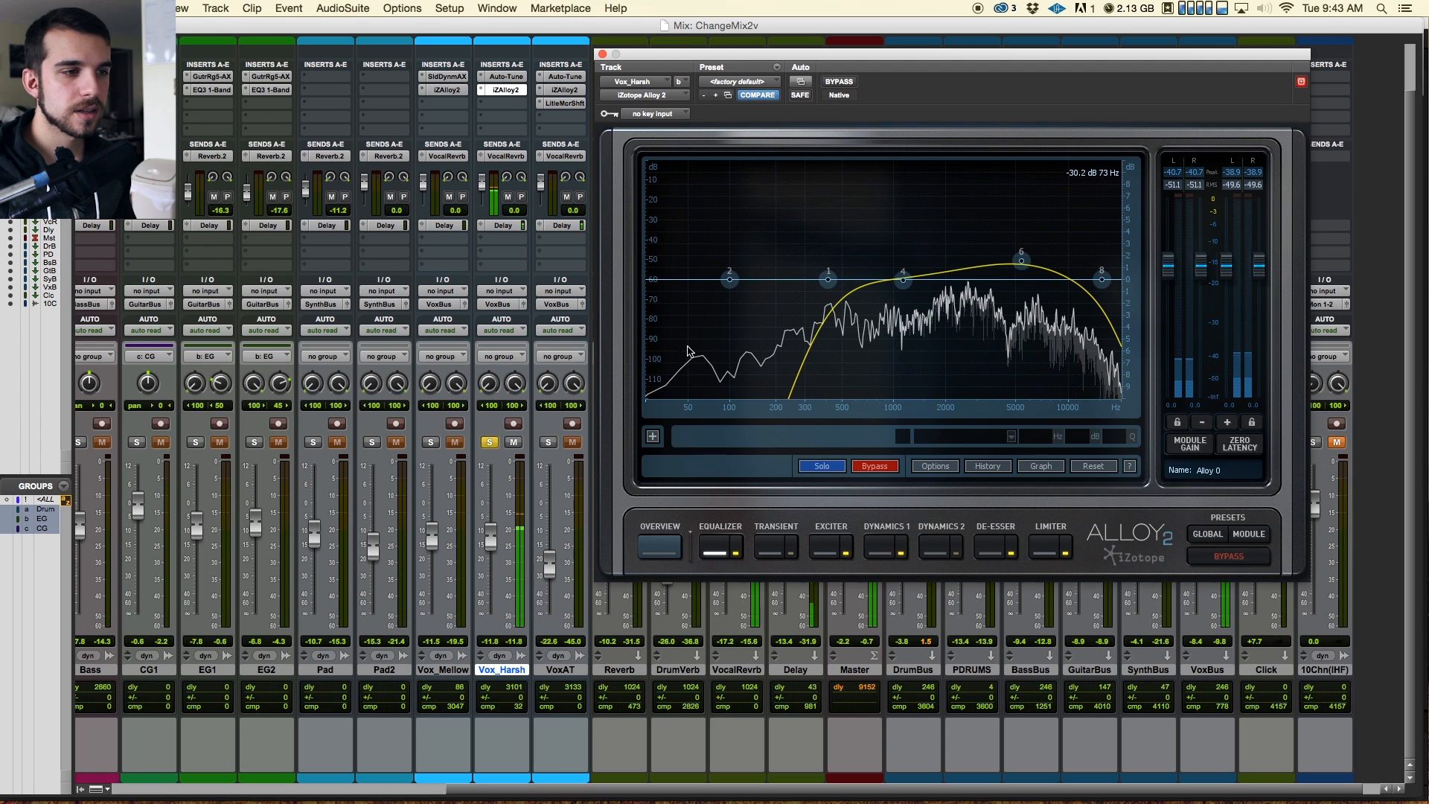
# Step: Bypass Alloy 2 and Auto-Tune on Vox_Harsh during playback to compare the raw vocal, and re-enable both
pyautogui.keyDown('super'); pyautogui.click(508, 90); pyautogui.keyUp('super')
pyautogui.keyDown('super'); pyautogui.click(511, 79); pyautogui.keyUp('super')
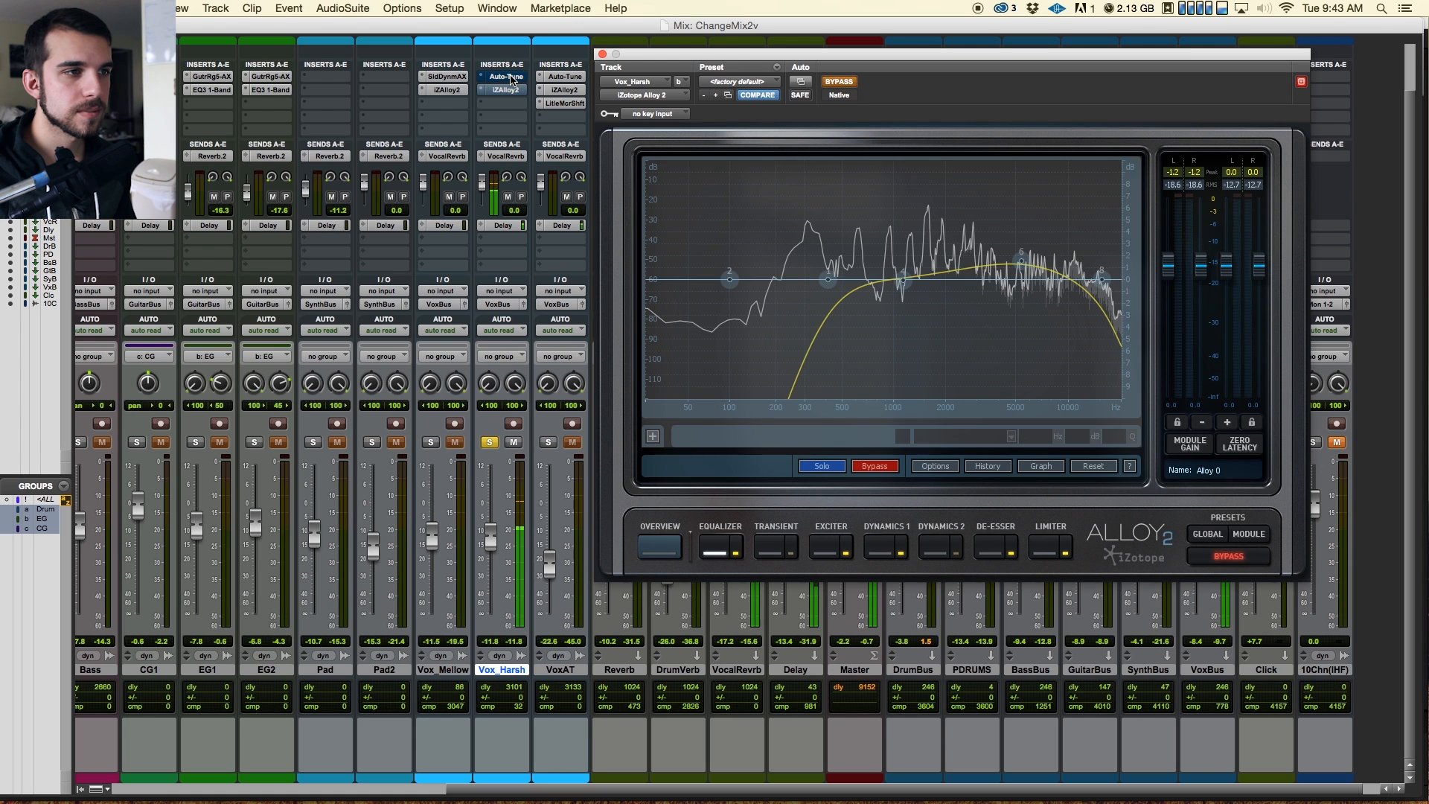
pyautogui.keyDown('super'); pyautogui.click(506, 77); pyautogui.keyUp('super')
pyautogui.keyDown('super'); pyautogui.click(503, 90); pyautogui.keyUp('super')
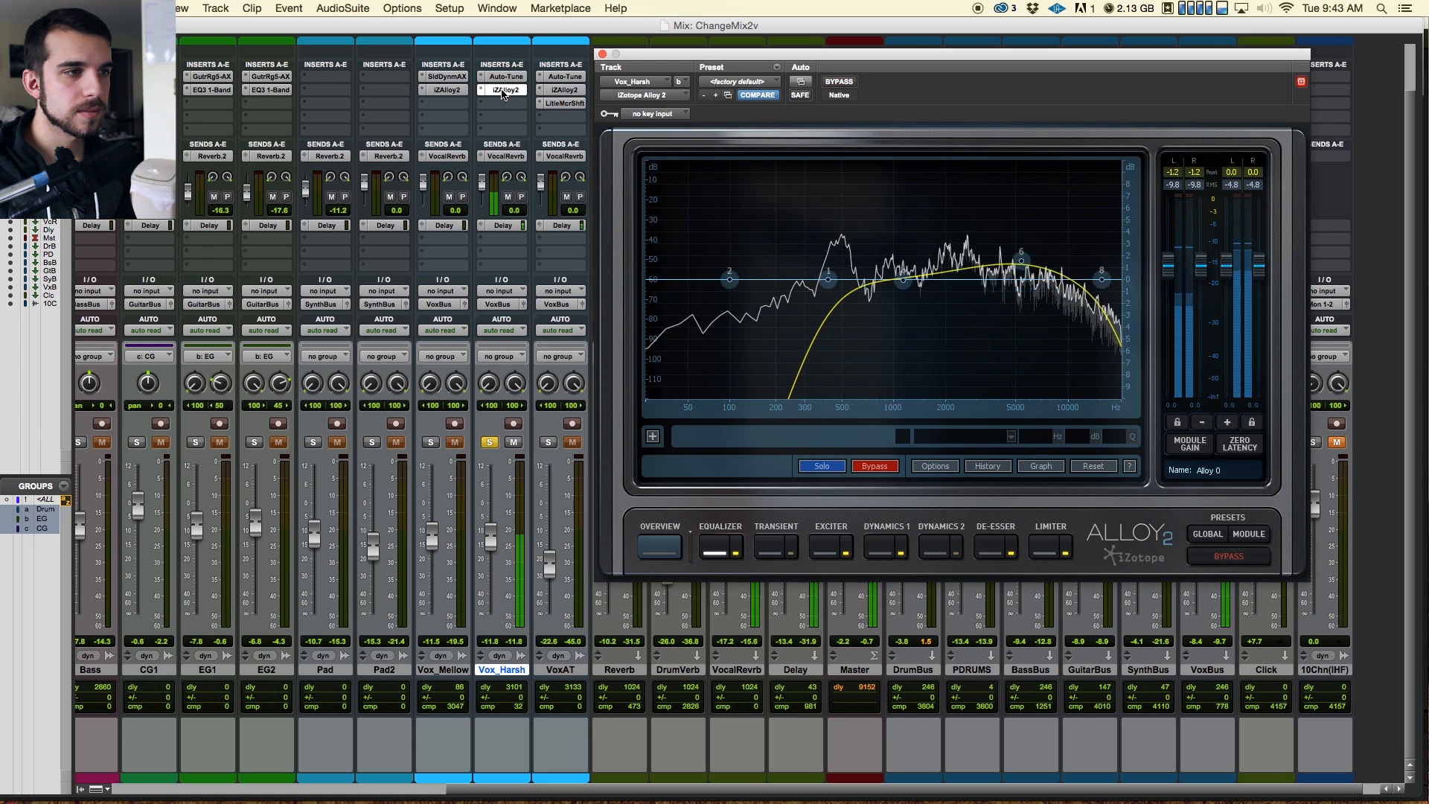
# Step: Examine the Exciter, Dynamics 1, Limiter and De-Esser modules of Alloy 2 on Vox_Harsh during playback, and close the plug-in
pyautogui.click(825, 541)
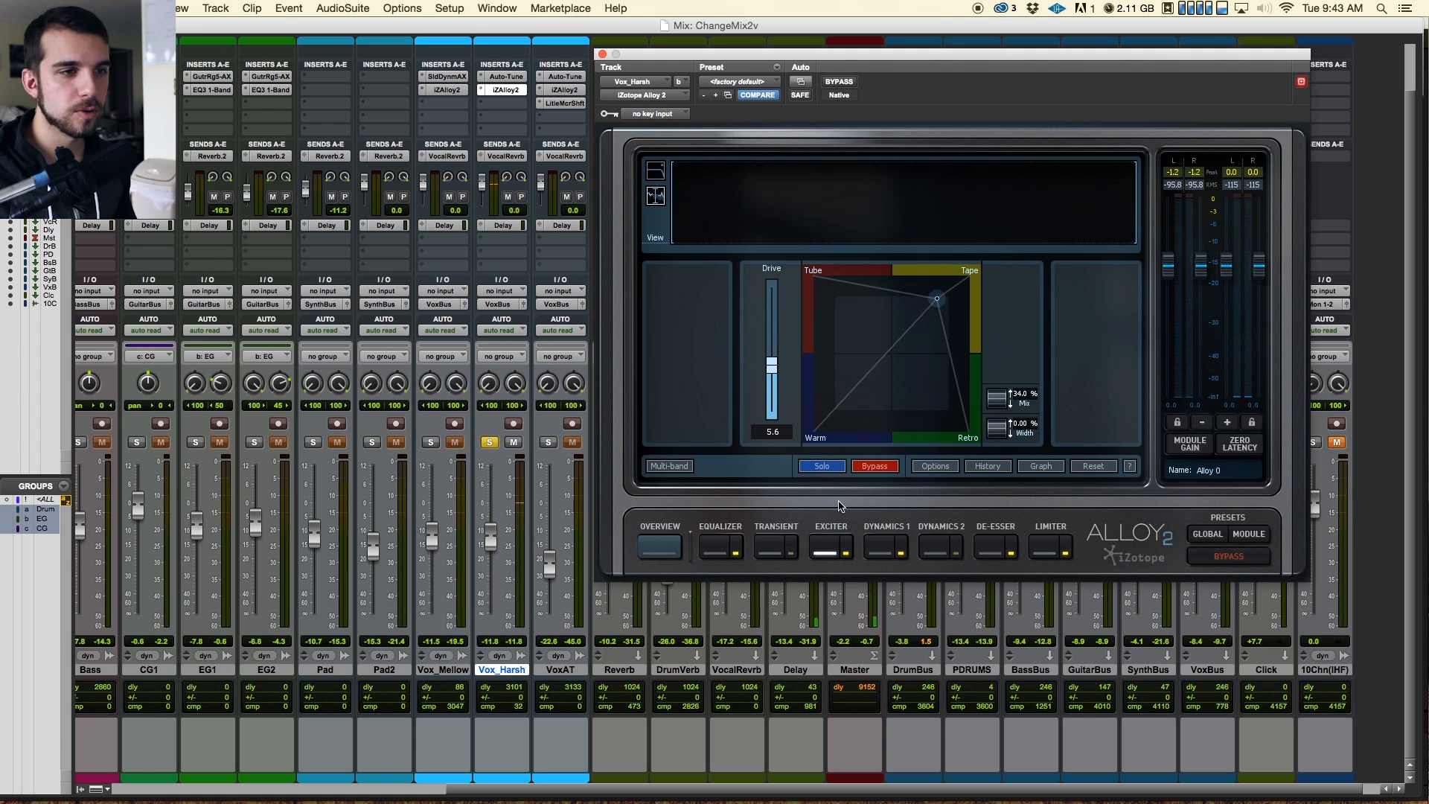
pyautogui.click(882, 543)
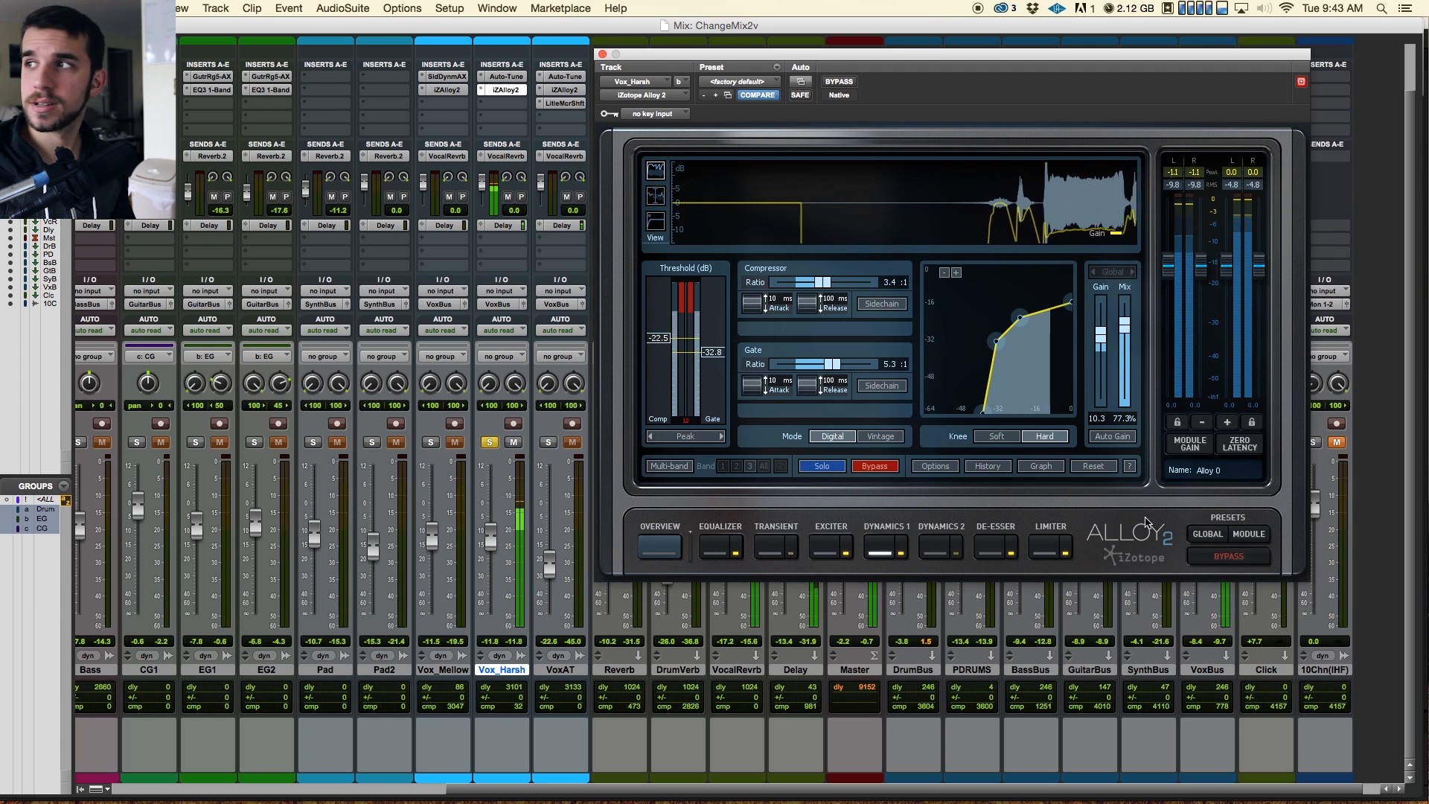
pyautogui.click(1050, 547)
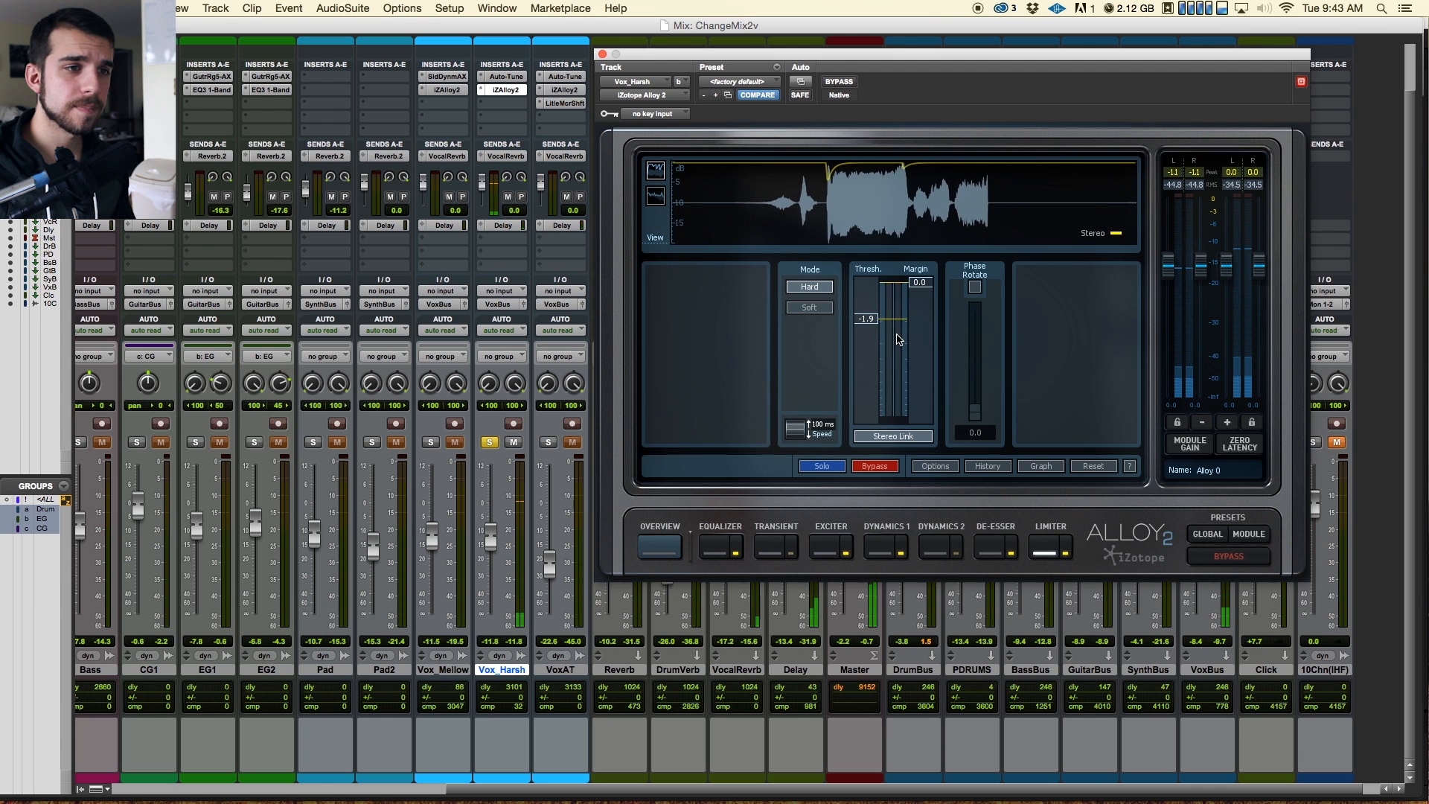
pyautogui.click(986, 548)
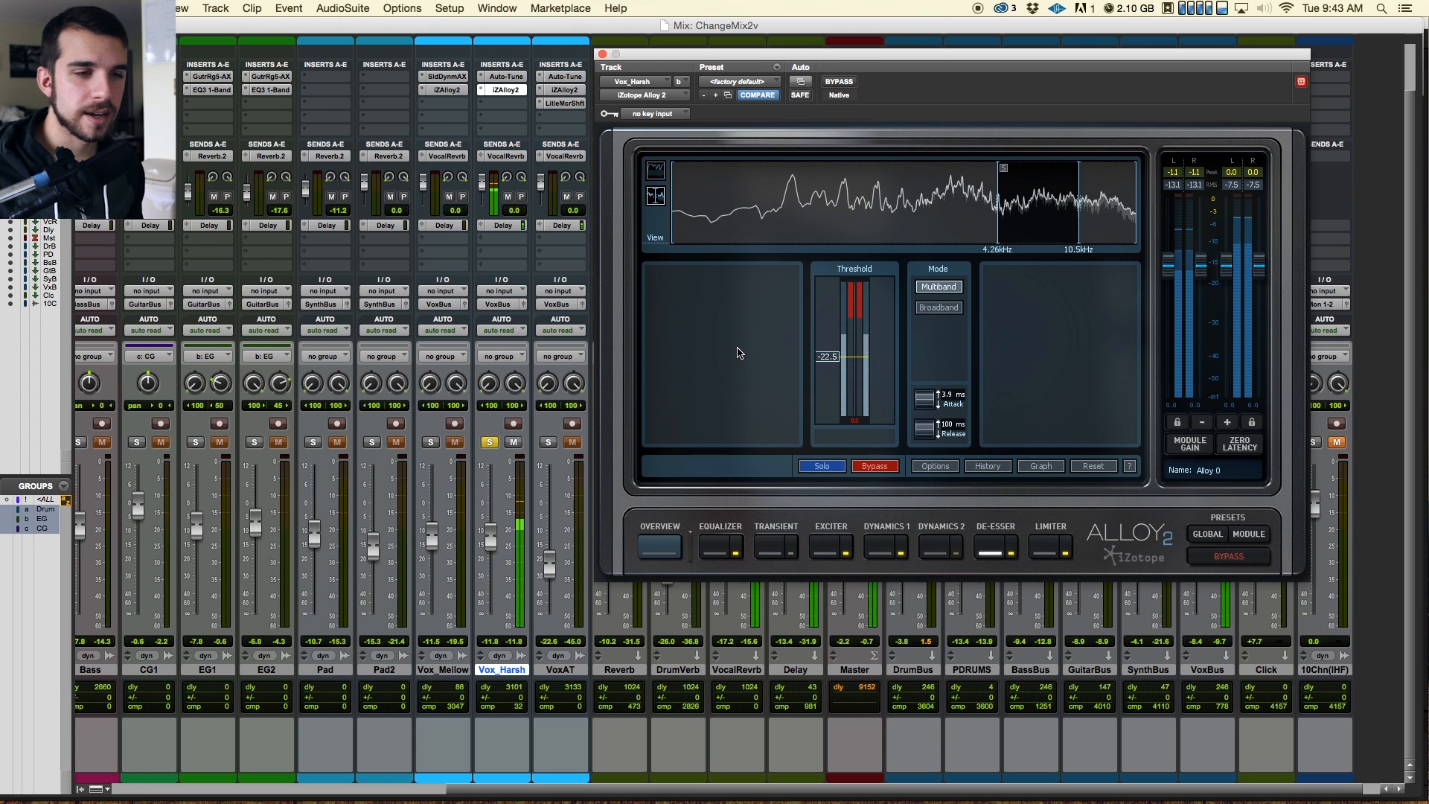
pyautogui.press('space')
pyautogui.moveTo(753, 61); pyautogui.dragTo(752, 60)
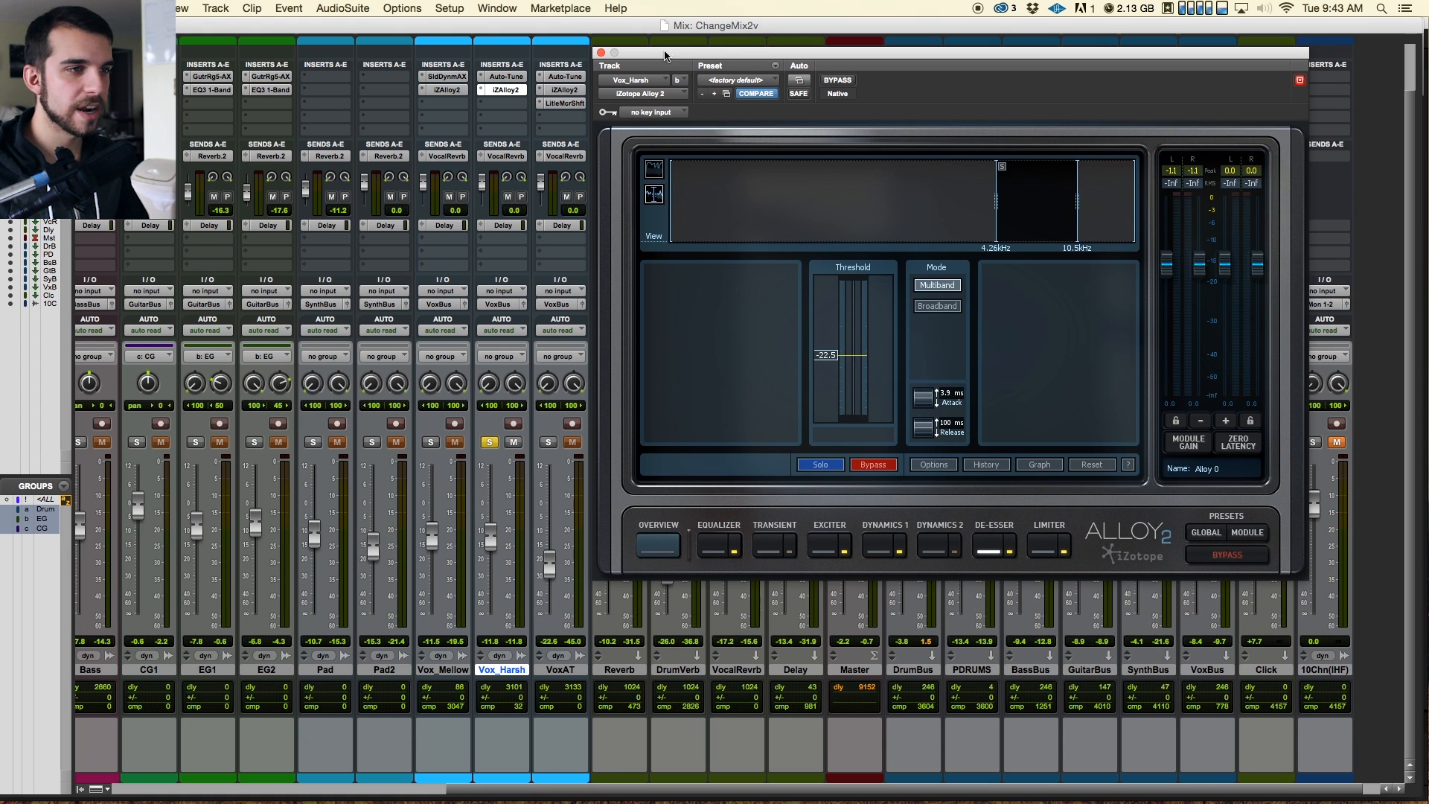
pyautogui.click(602, 54)
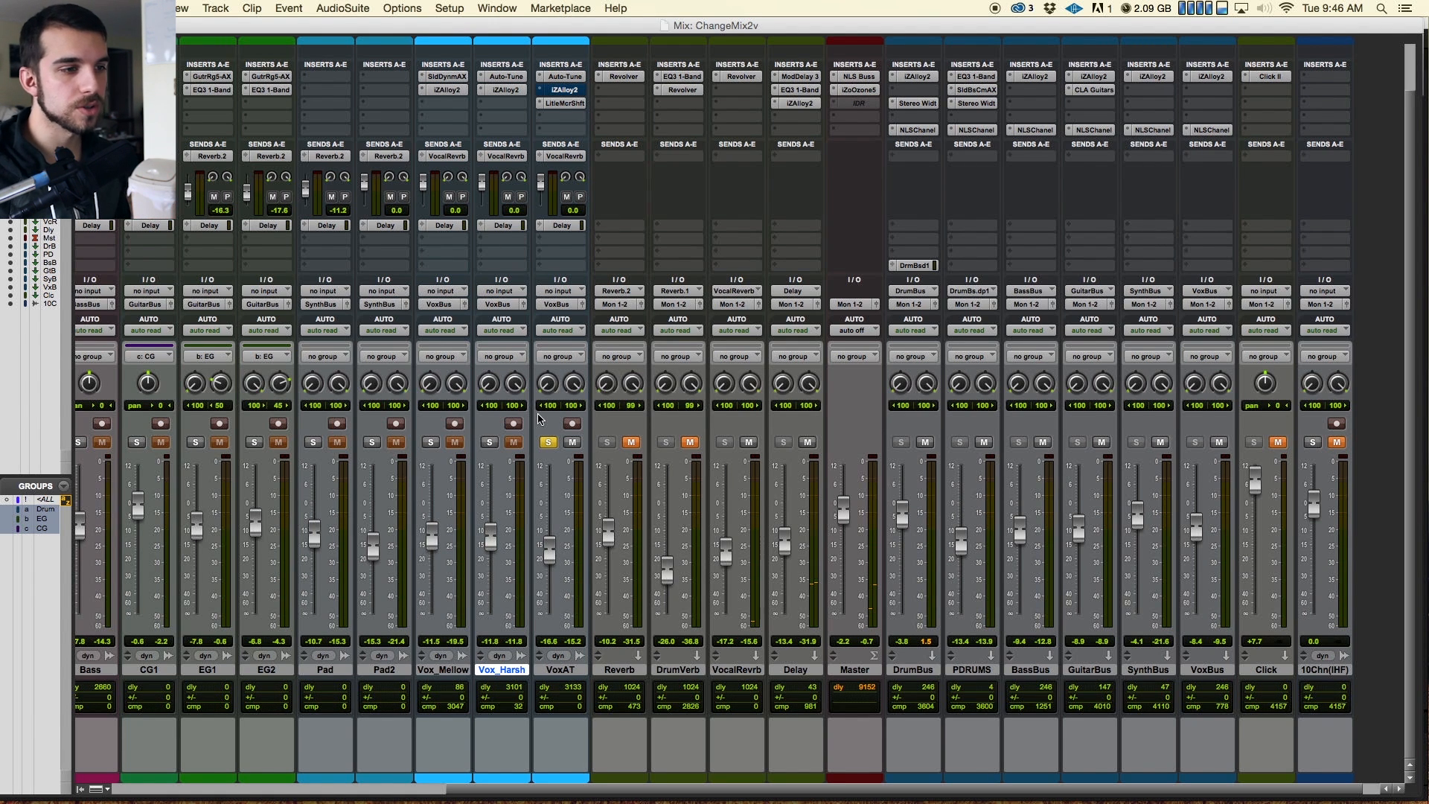
# Step: Play Vox_Harsh soloed together with VoxAT and set the VoxAT fader to -16.3 dB
pyautogui.click(490, 443)
pyautogui.press('space')
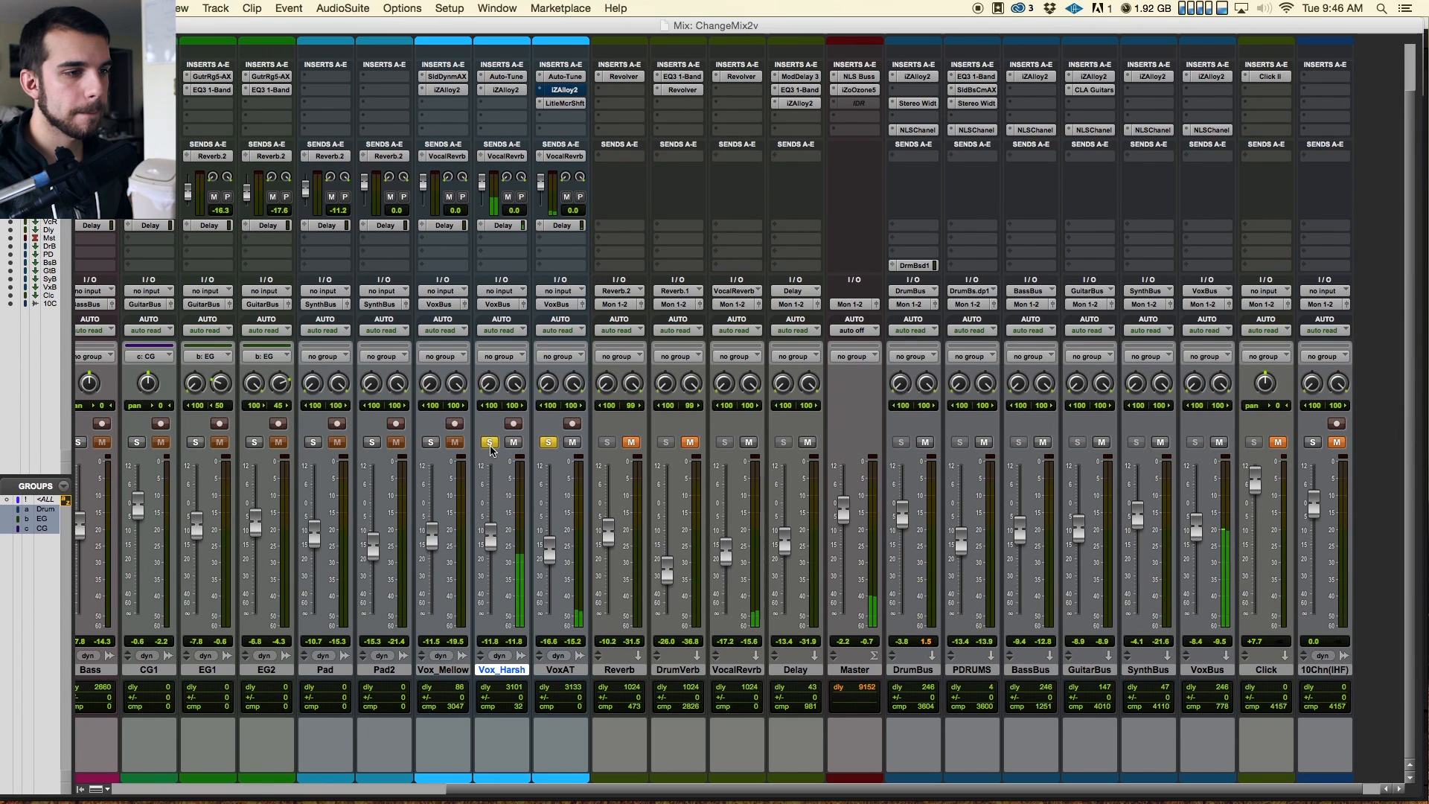
pyautogui.moveTo(549, 560); pyautogui.dragTo(551, 563)
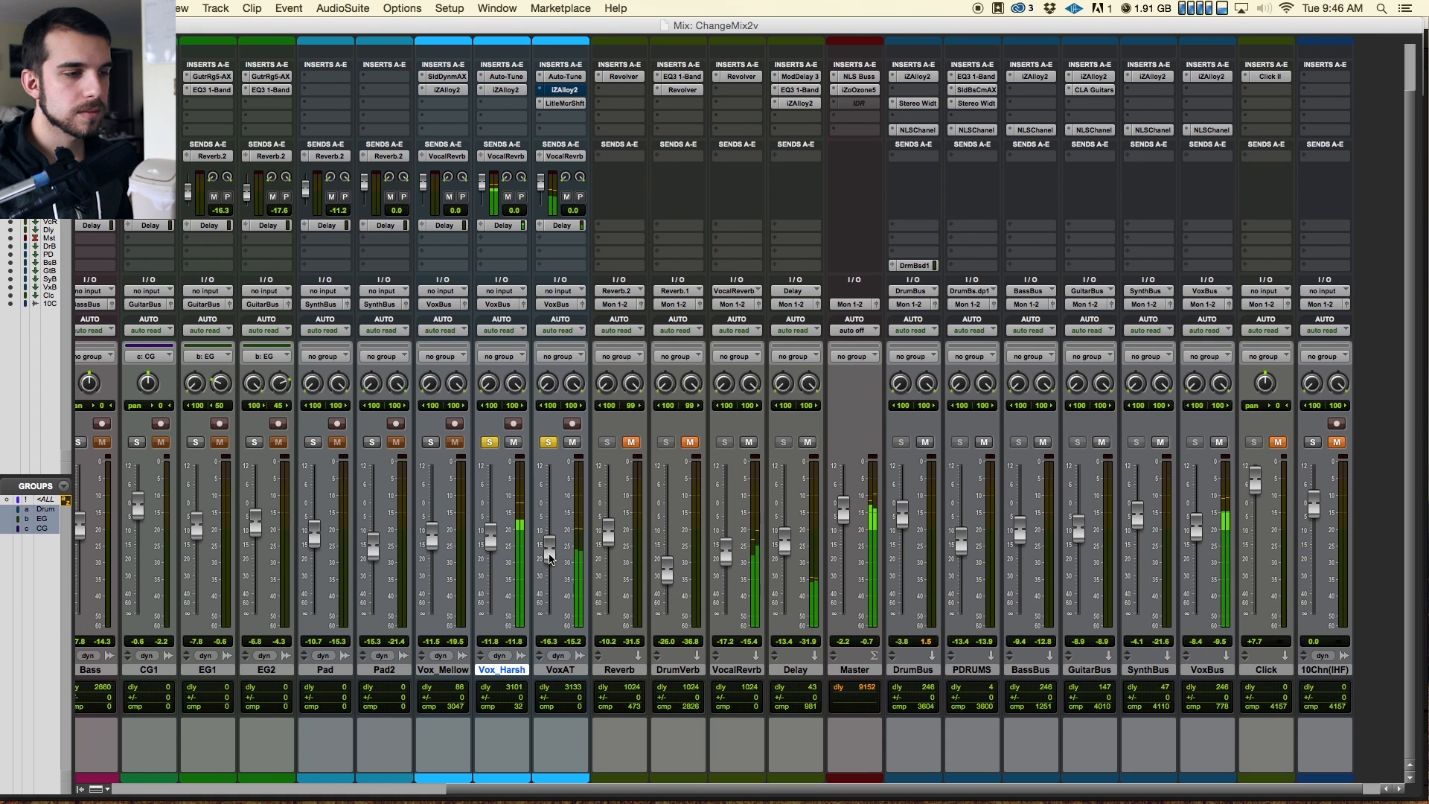
# Step: Examine the Vox_Harsh and VoxAT waveforms in the Edit window during playback, and return to the Mix window
pyautogui.press('super+equal')
pyautogui.click(755, 535)
pyautogui.hscroll(5, 756, 536)
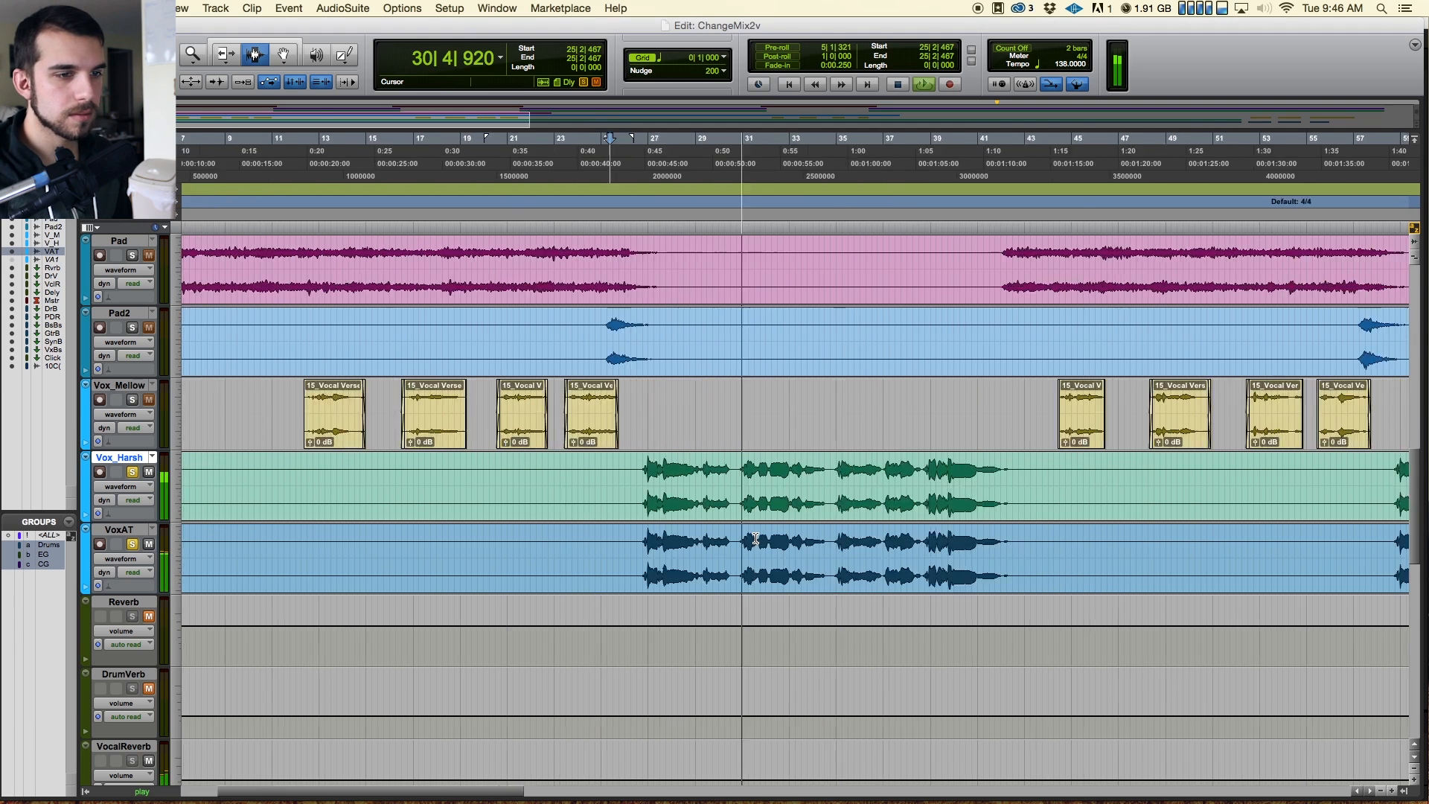
pyautogui.scroll(-4, 791, 513)
pyautogui.scroll(6, 794, 510)
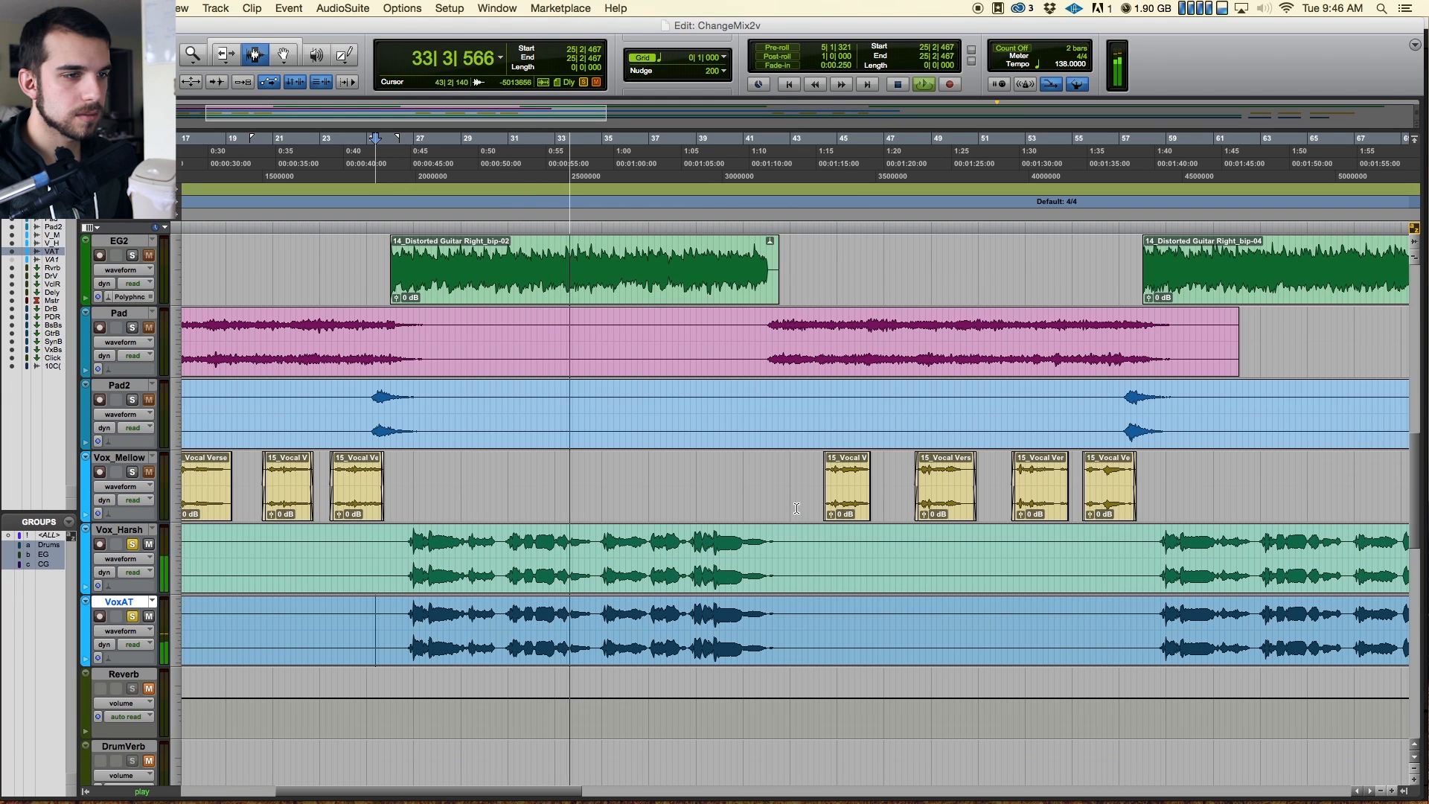
pyautogui.press('super+equal')
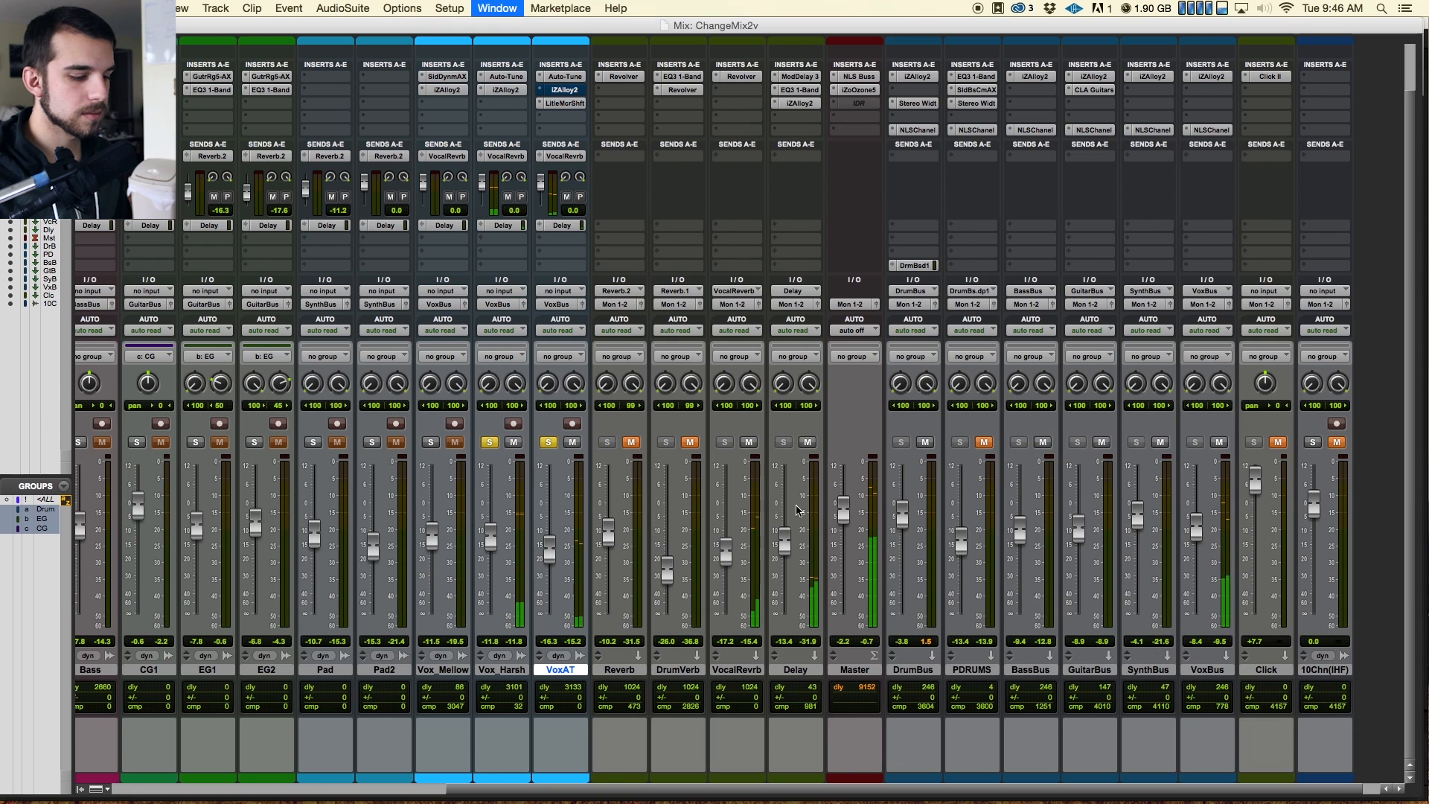
# Step: Clear the solos on Vox_Harsh and VoxAT, and unmute the Reverb and DrumVerb tracks
pyautogui.click(553, 449)
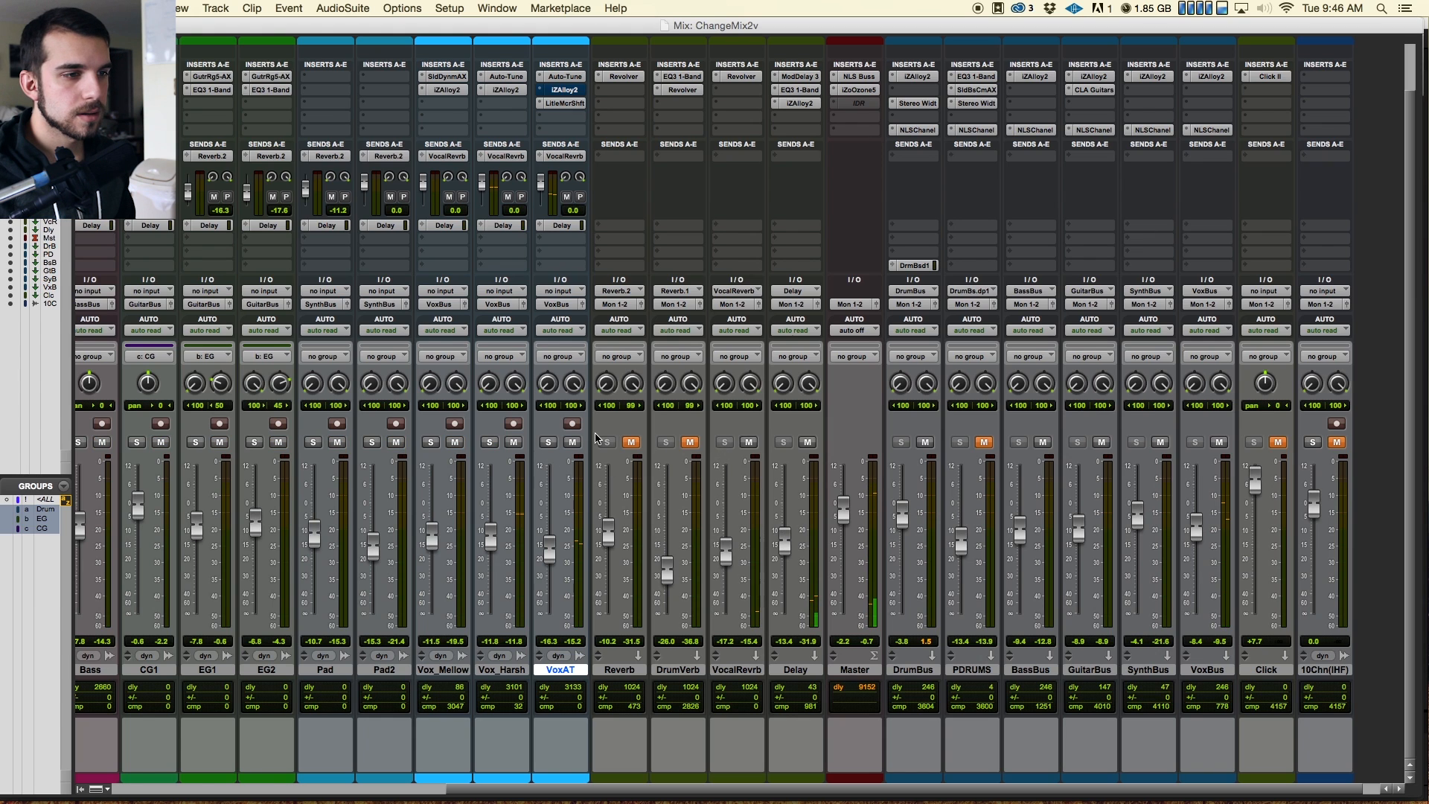
pyautogui.click(632, 444)
pyautogui.click(691, 444)
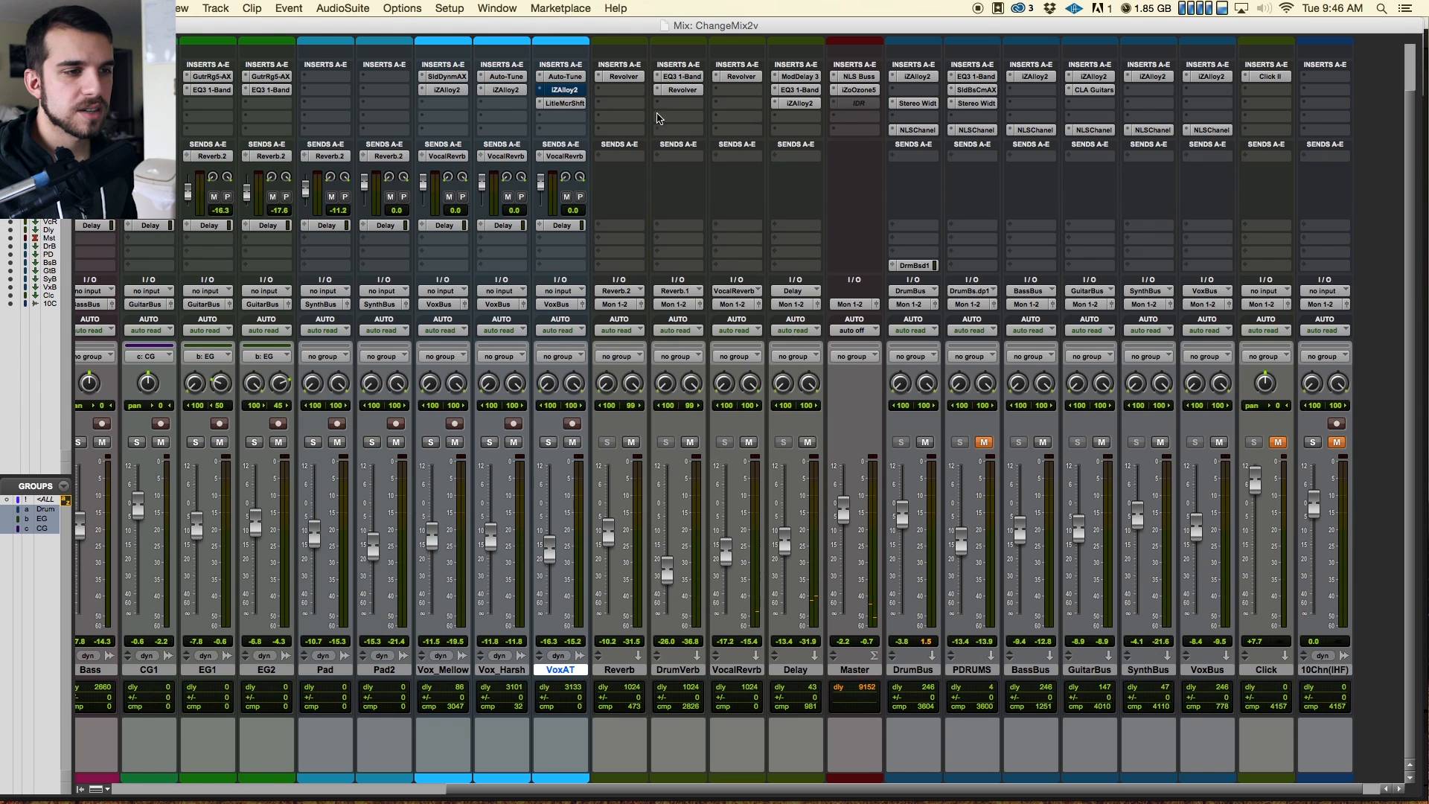
# Step: Open Revolver on DrumVerb and check the IR_DSP4500_Snare_Chamber preset in its Chambers category
pyautogui.click(615, 670)
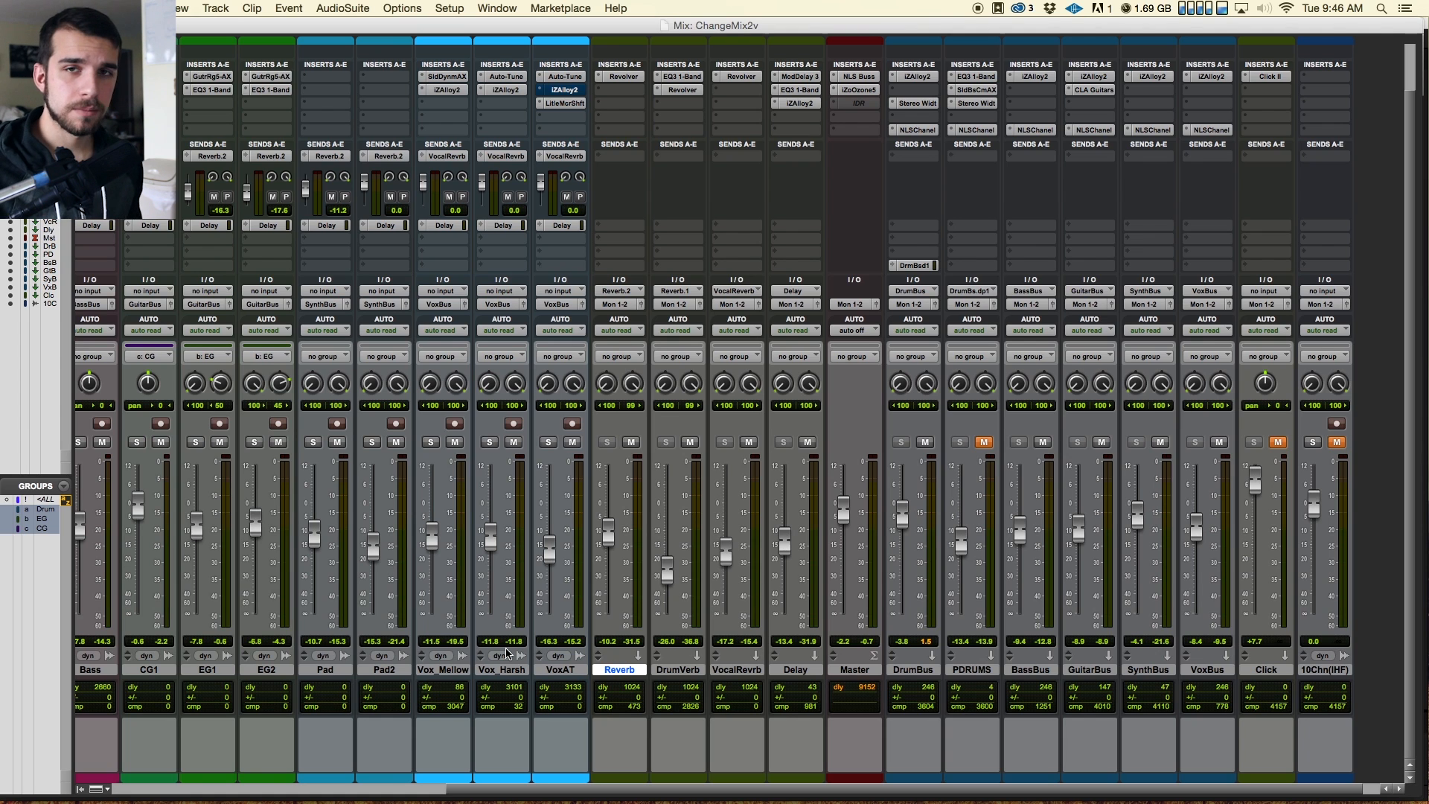
pyautogui.click(674, 670)
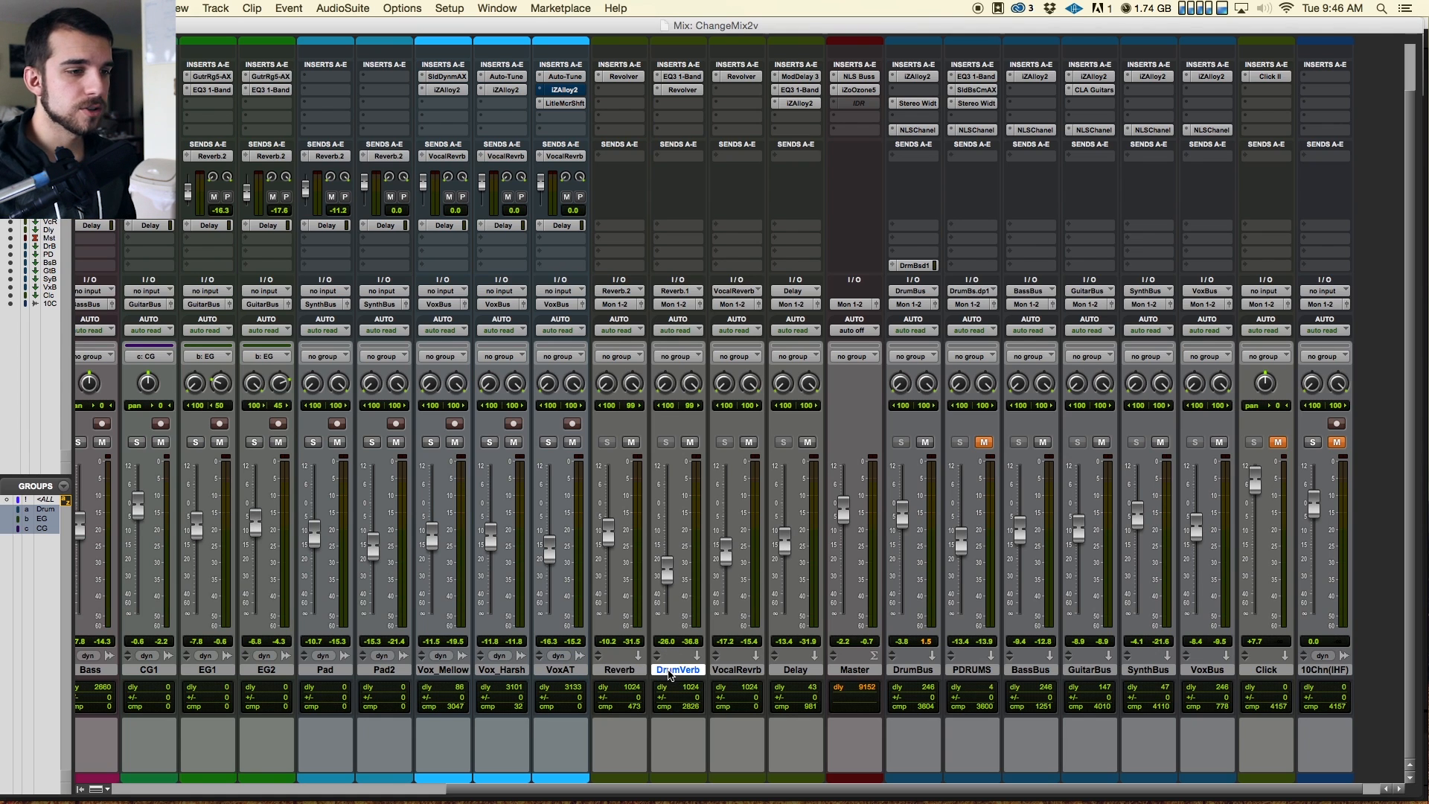
pyautogui.click(682, 91)
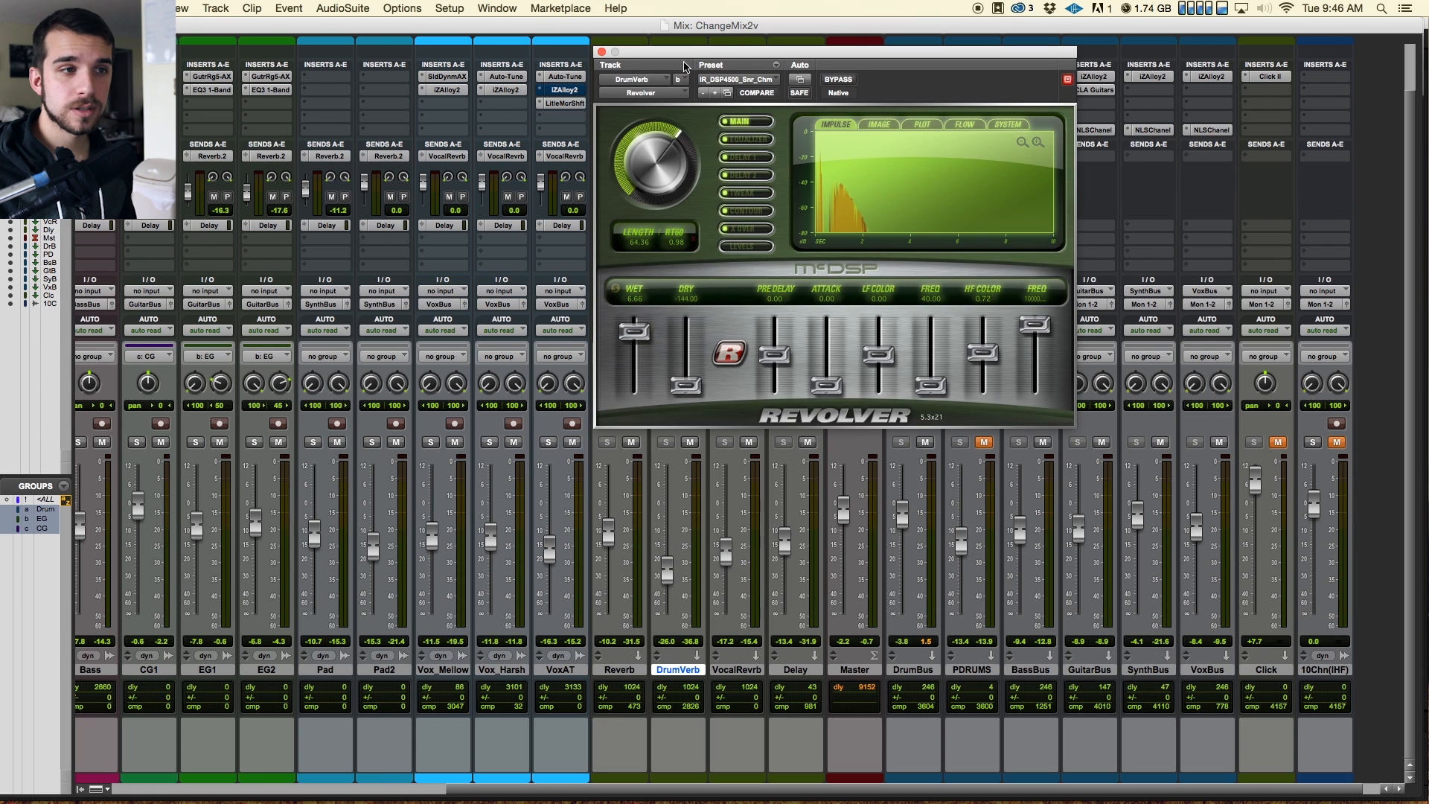
pyautogui.moveTo(685, 66); pyautogui.dragTo(836, 77)
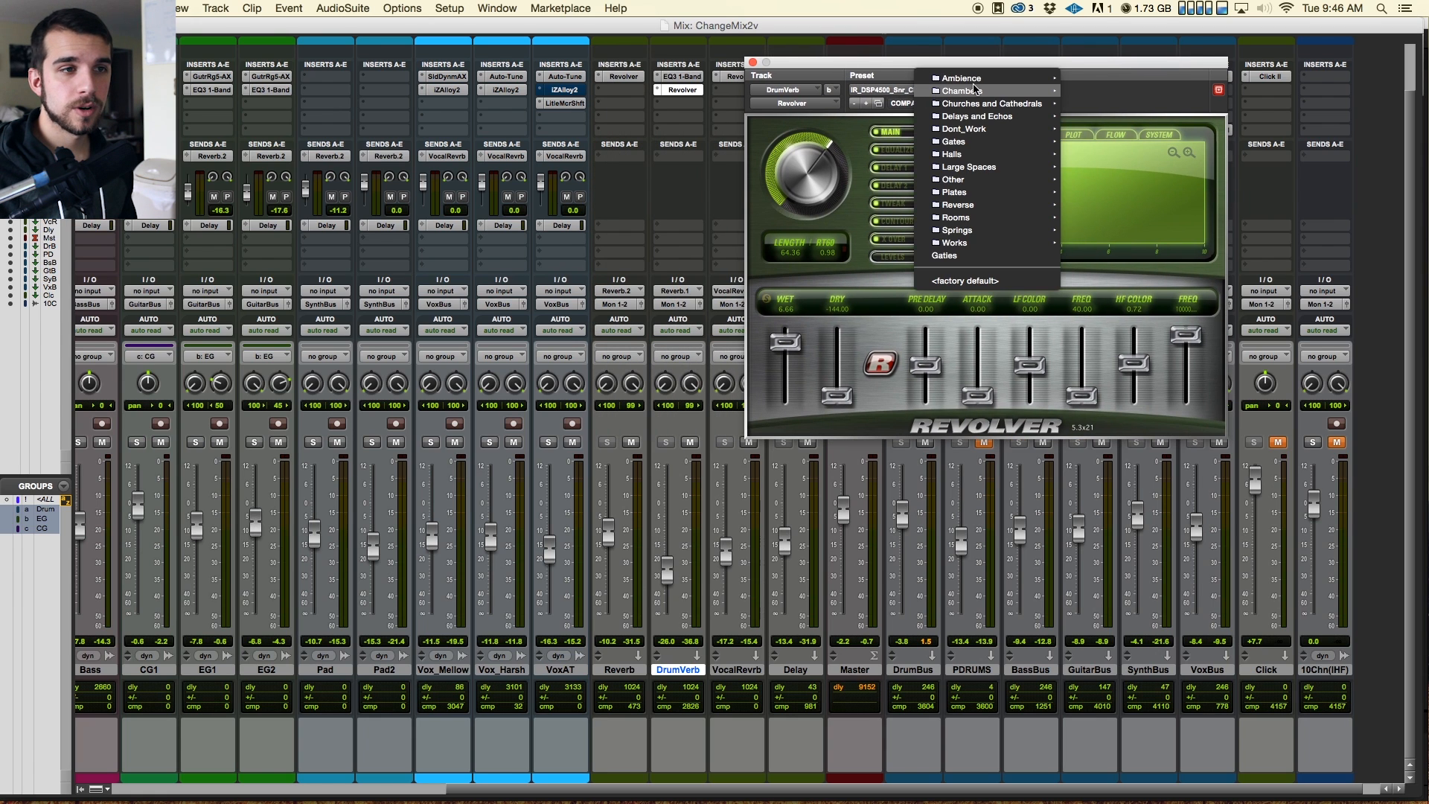
pyautogui.moveTo(975, 90)
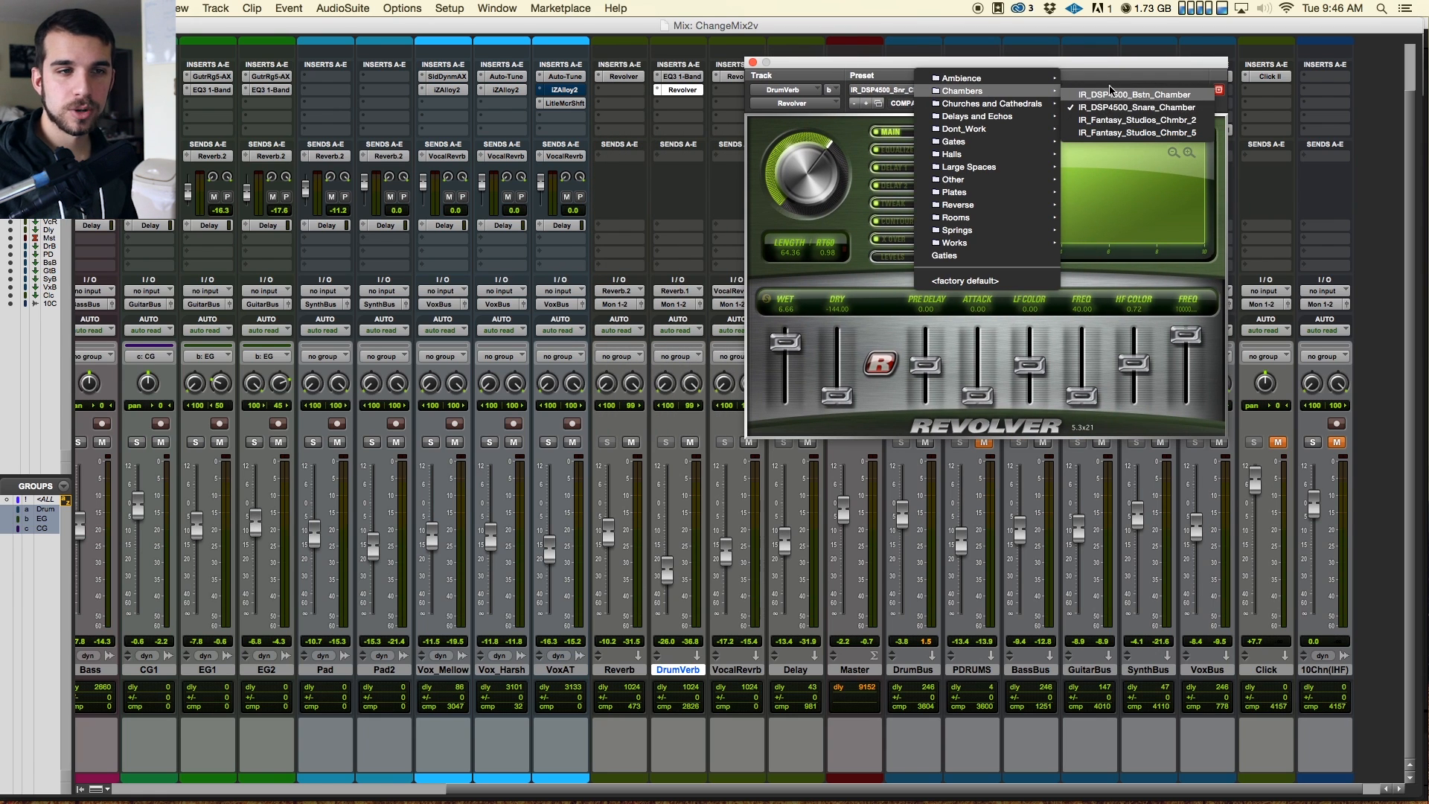
pyautogui.click(1105, 108)
# Step: Examine the IR_Factory_Hall preset in Revolver on the Reverb track, and close the plug-in
pyautogui.click(622, 79)
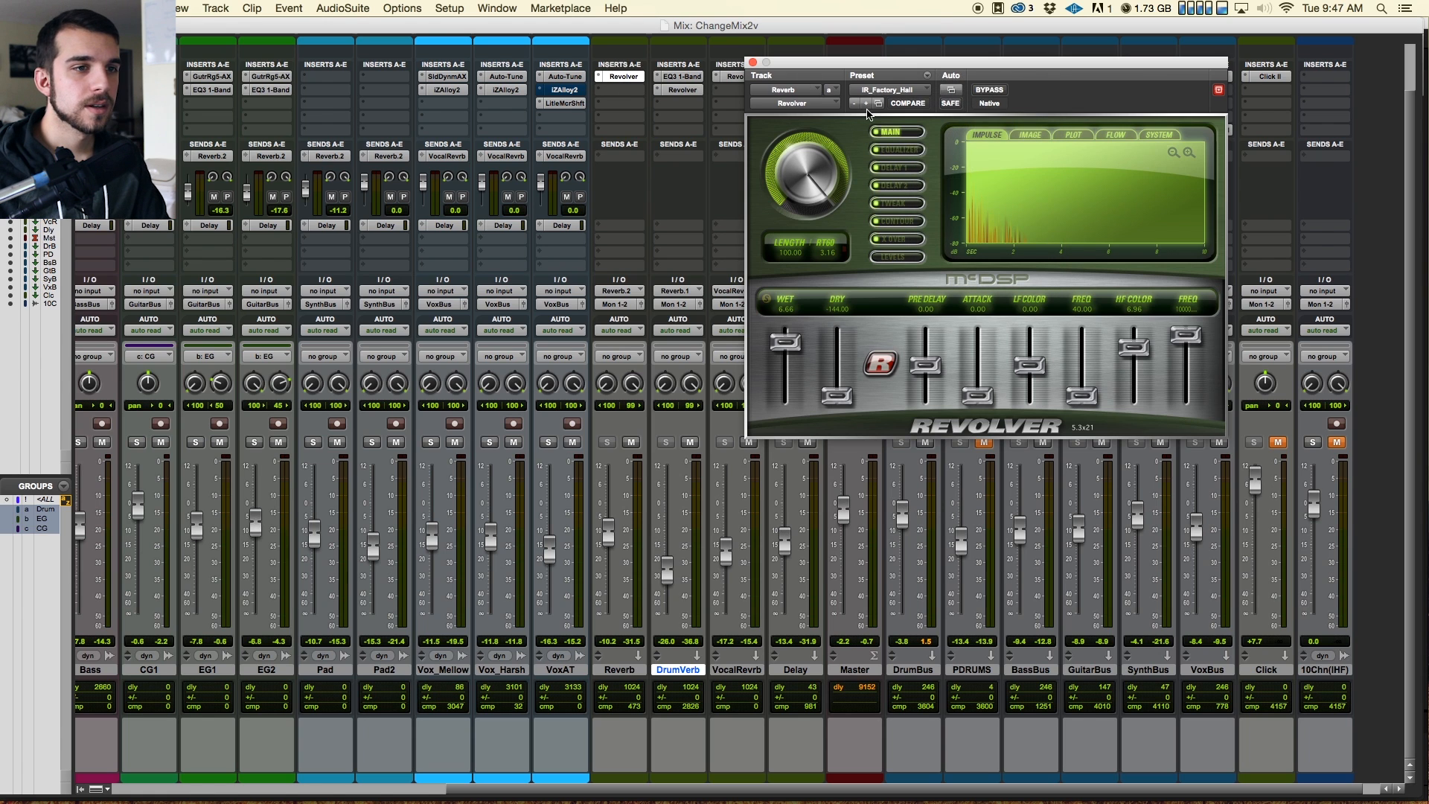
pyautogui.click(878, 93)
pyautogui.click(787, 132)
pyautogui.click(752, 63)
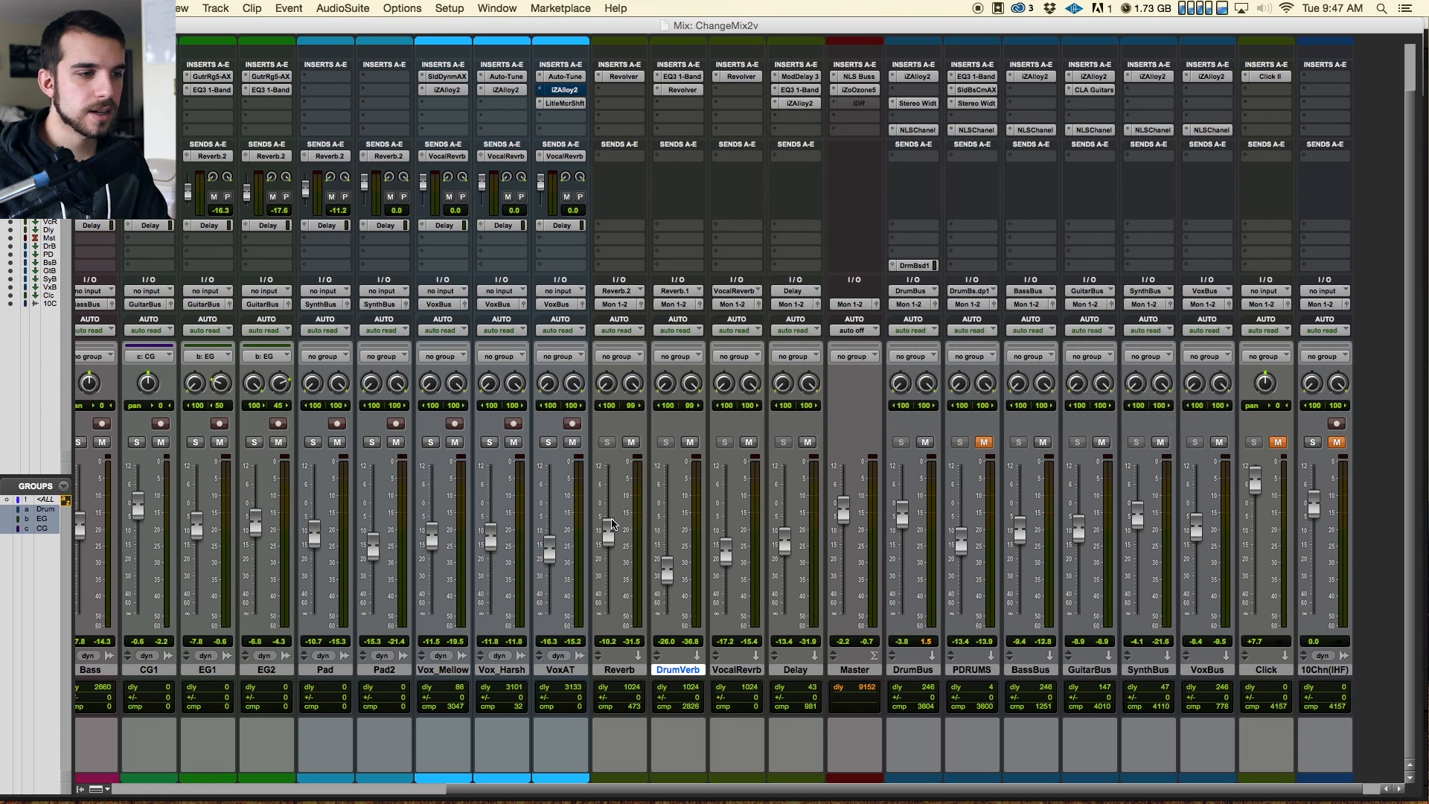
# Step: Open NLS Buss on the Master track, examine its VCA group drive and trim controls, and close it
pyautogui.hscroll(2, 983, 603)
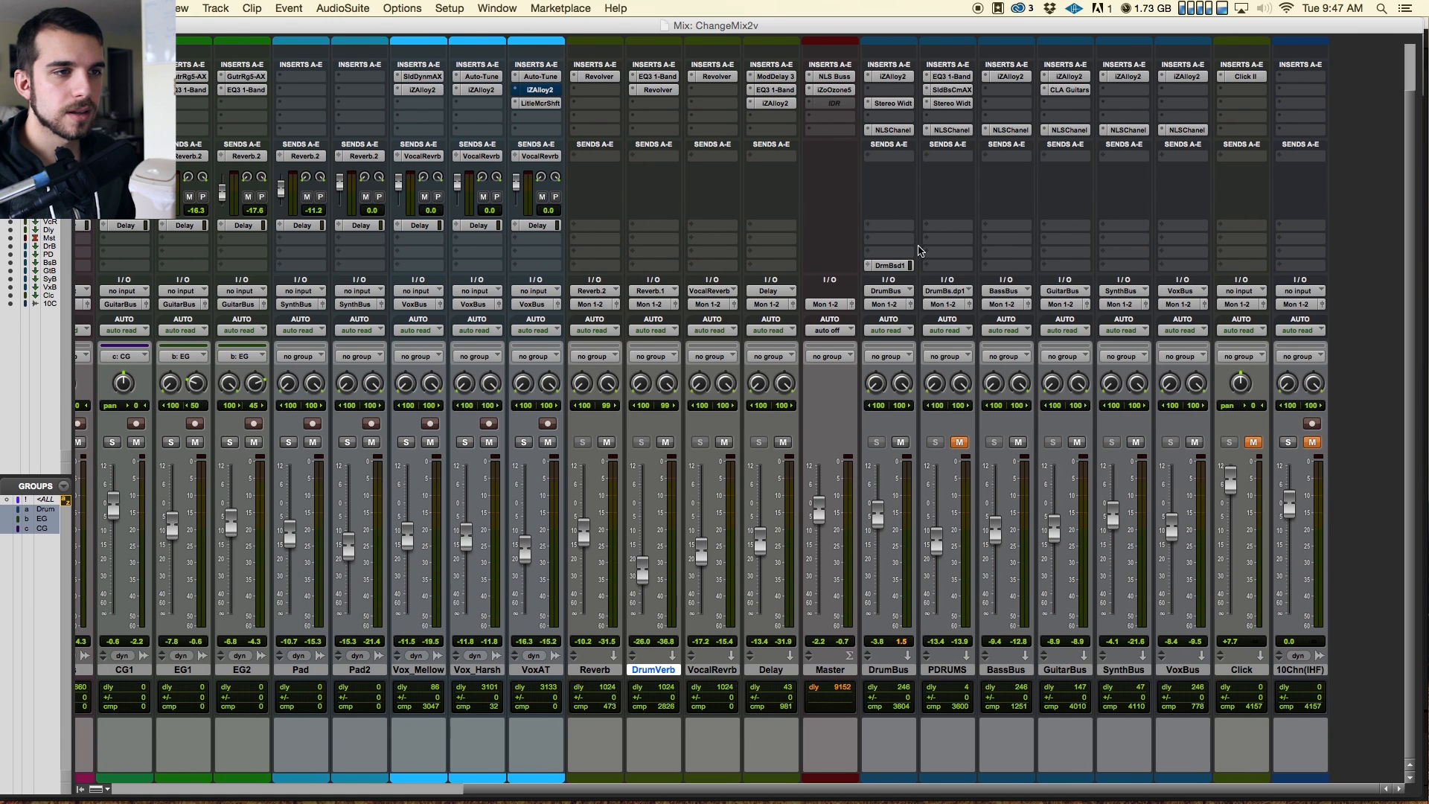
pyautogui.click(834, 76)
pyautogui.moveTo(832, 66); pyautogui.dragTo(723, 39)
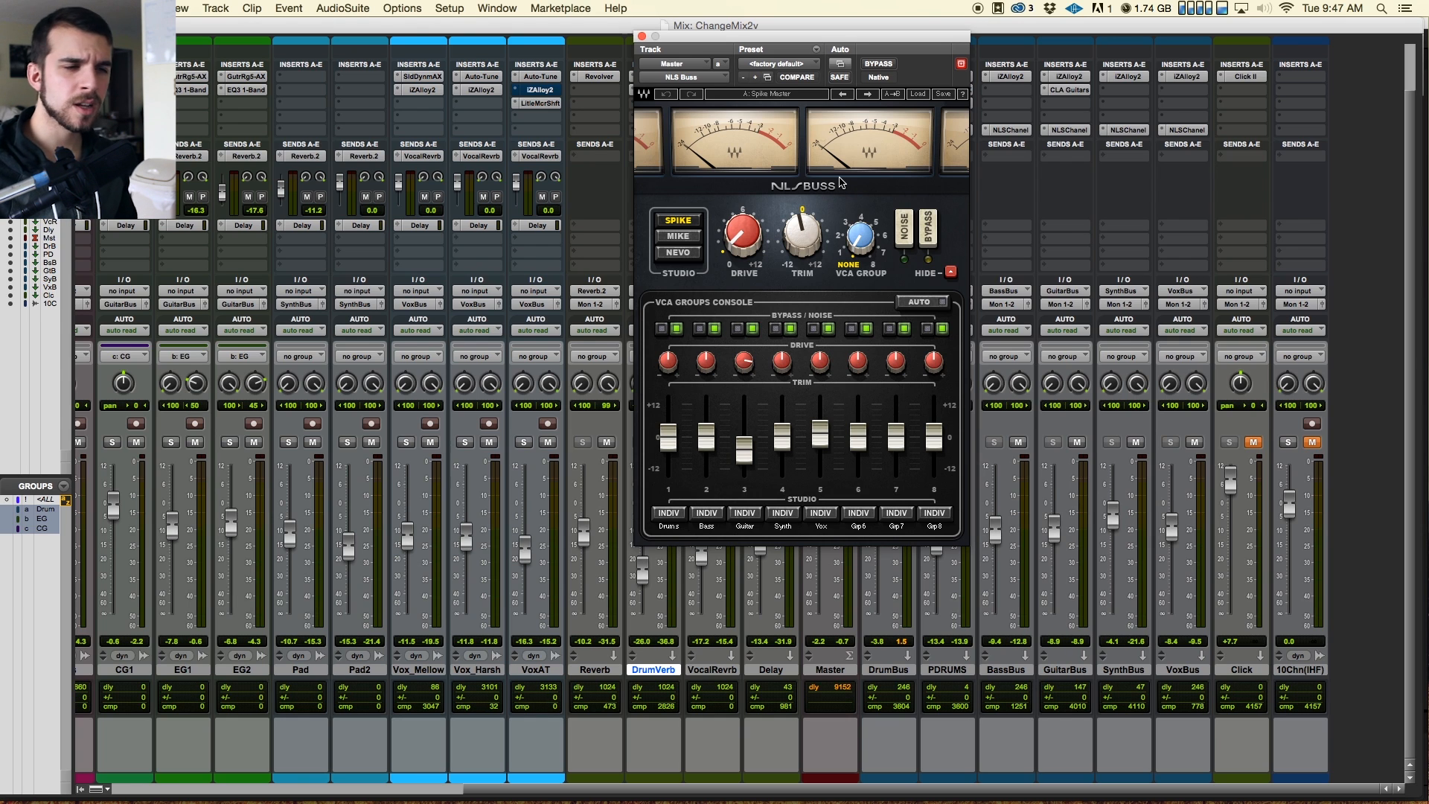
pyautogui.click(641, 36)
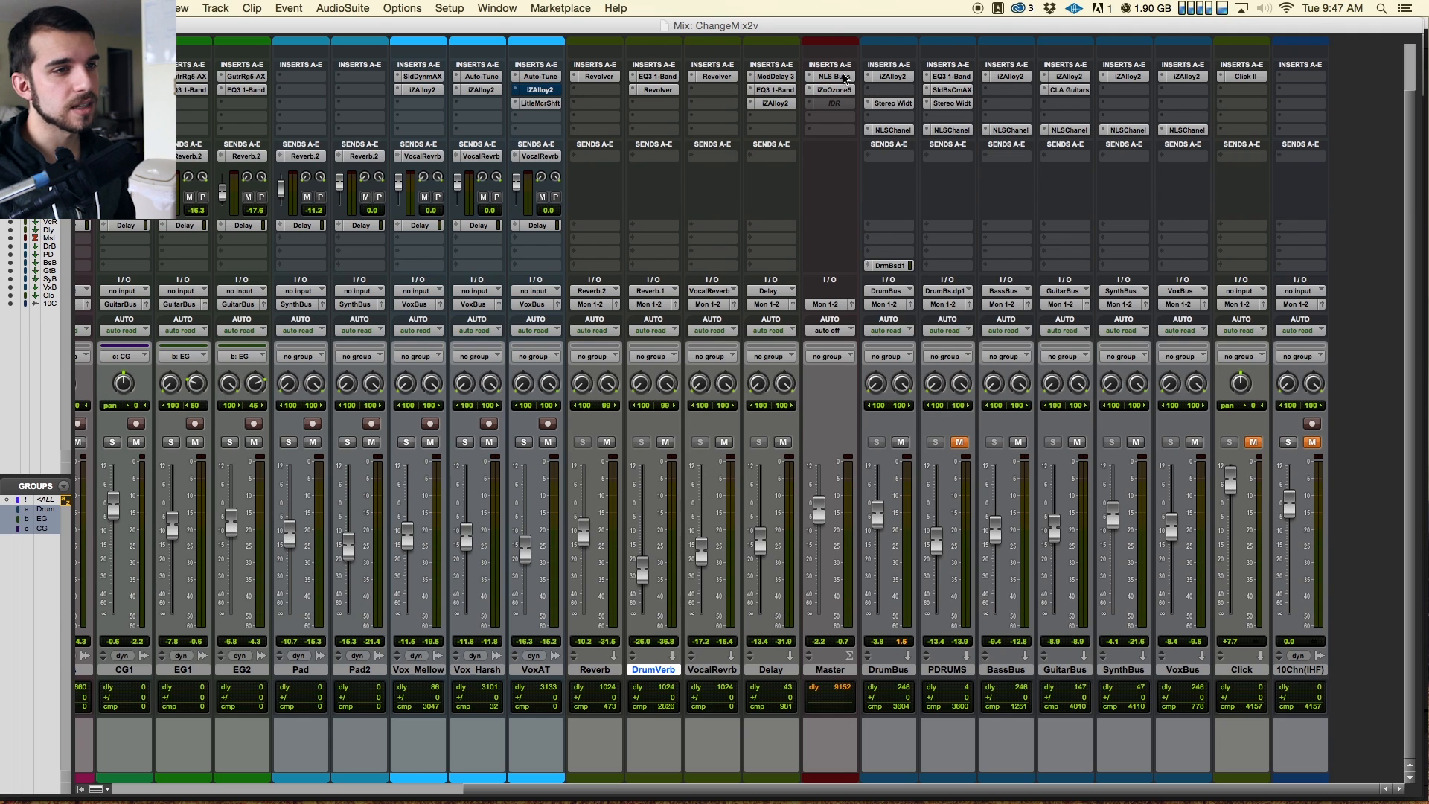
# Step: Bypass the NLS plug-ins on Master and on DrumBus through VoxBus for a playback comparison, and re-enable them
pyautogui.click(902, 672)
pyautogui.keyDown('shift'); pyautogui.click(1183, 670); pyautogui.keyUp('shift')
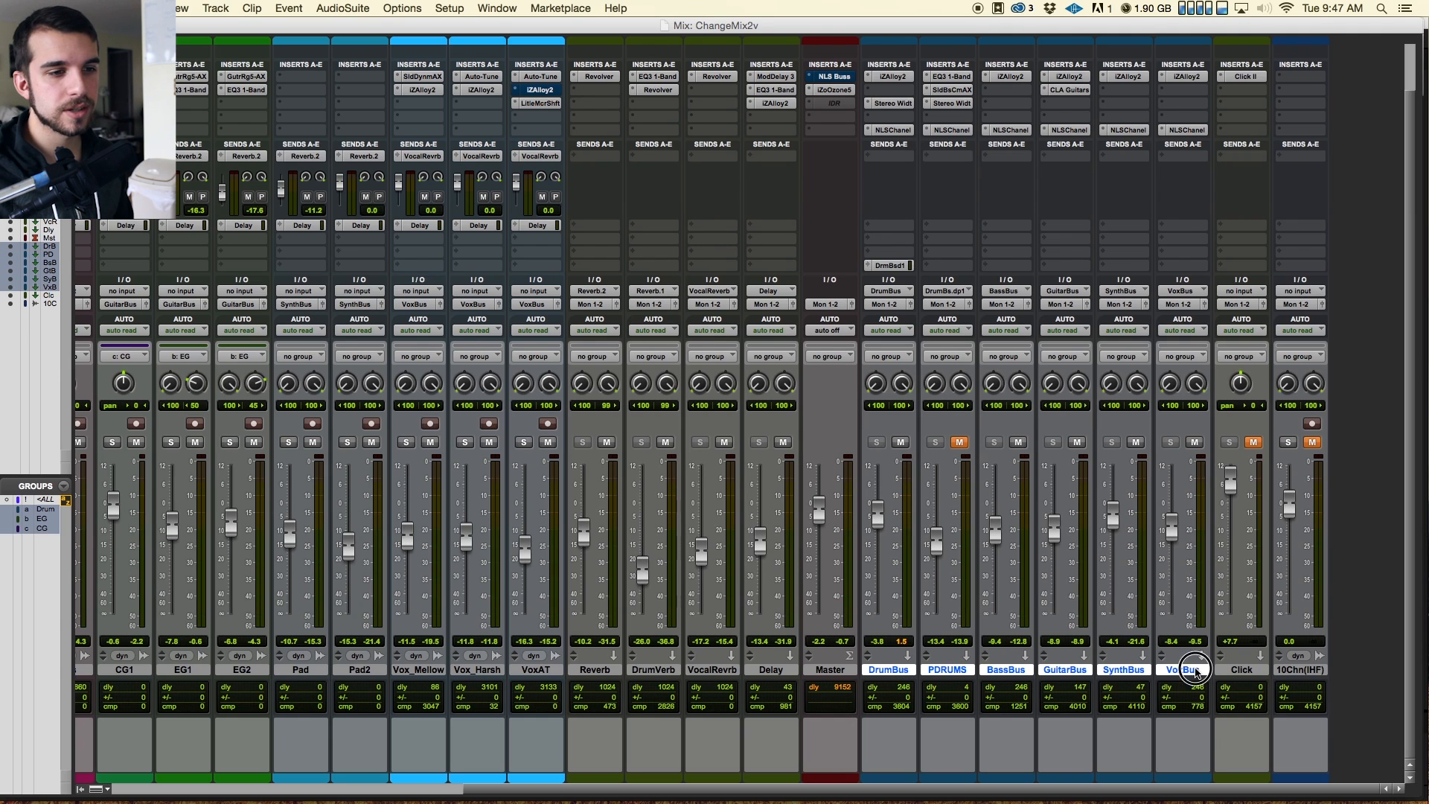
pyautogui.keyDown('alt'); pyautogui.keyDown('shift'); pyautogui.keyDown('super'); pyautogui.click(892, 131); pyautogui.keyUp('super'); pyautogui.keyUp('shift'); pyautogui.keyUp('alt')
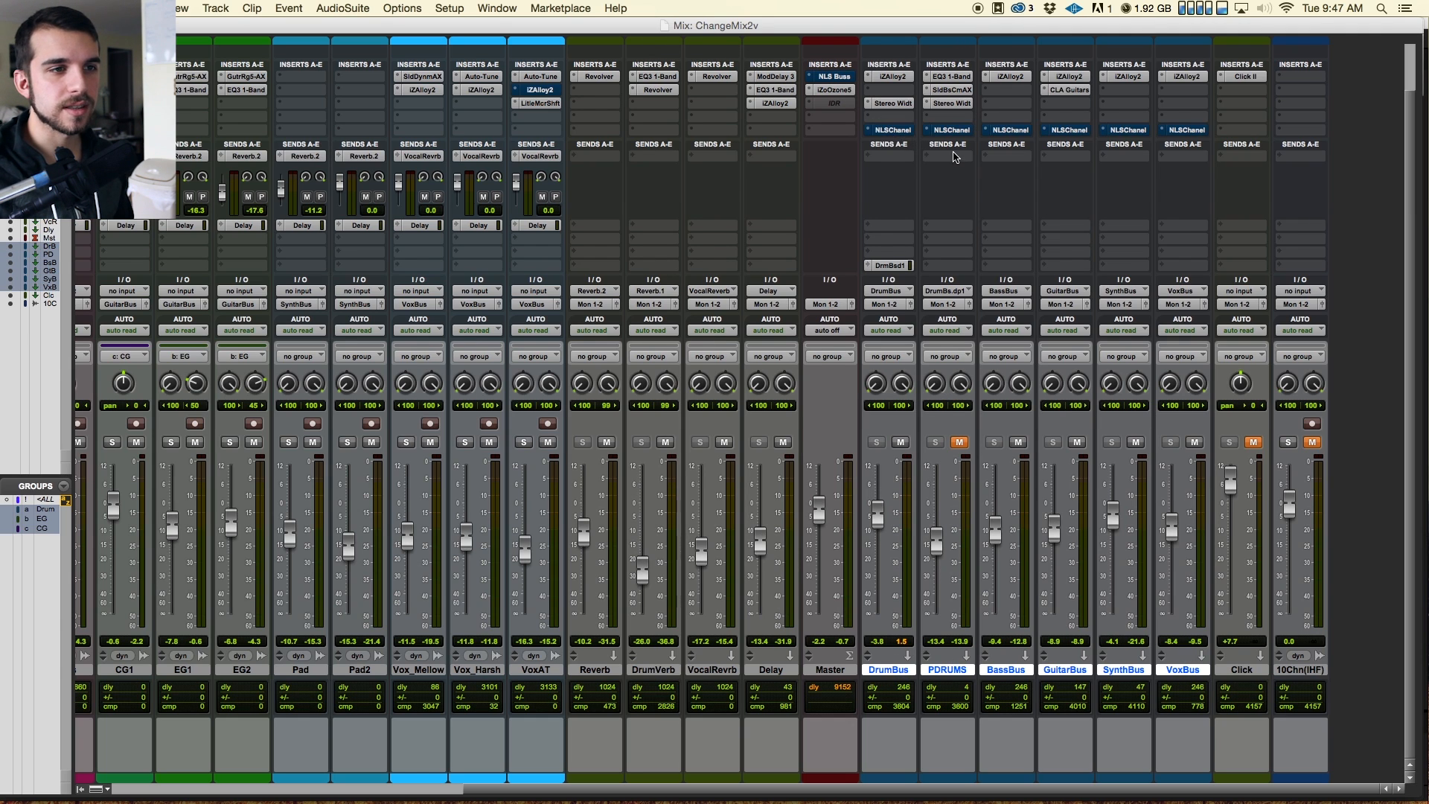
pyautogui.press('space')
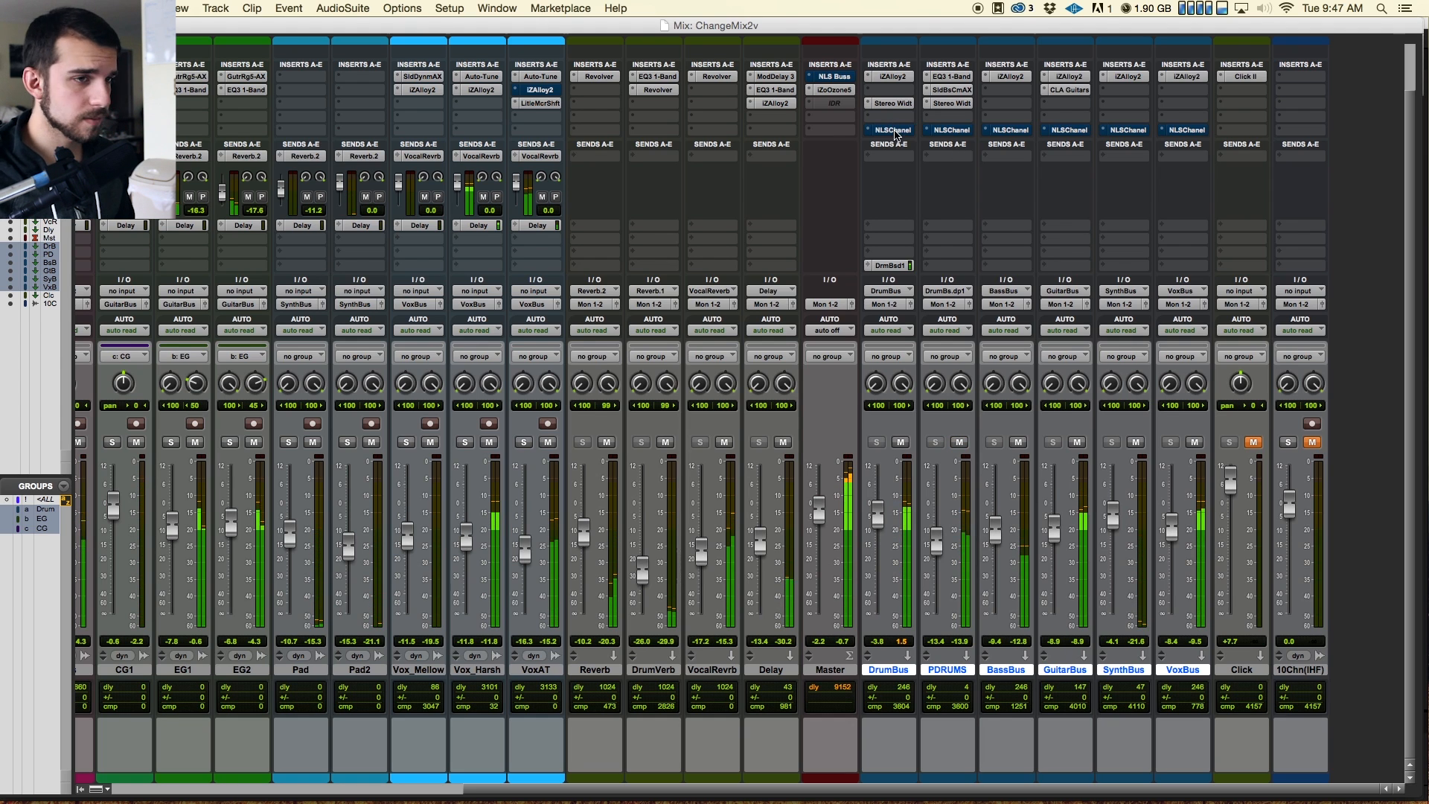
pyautogui.keyDown('alt'); pyautogui.keyDown('shift'); pyautogui.keyDown('super'); pyautogui.click(893, 130); pyautogui.keyUp('super'); pyautogui.keyUp('shift'); pyautogui.keyUp('alt')
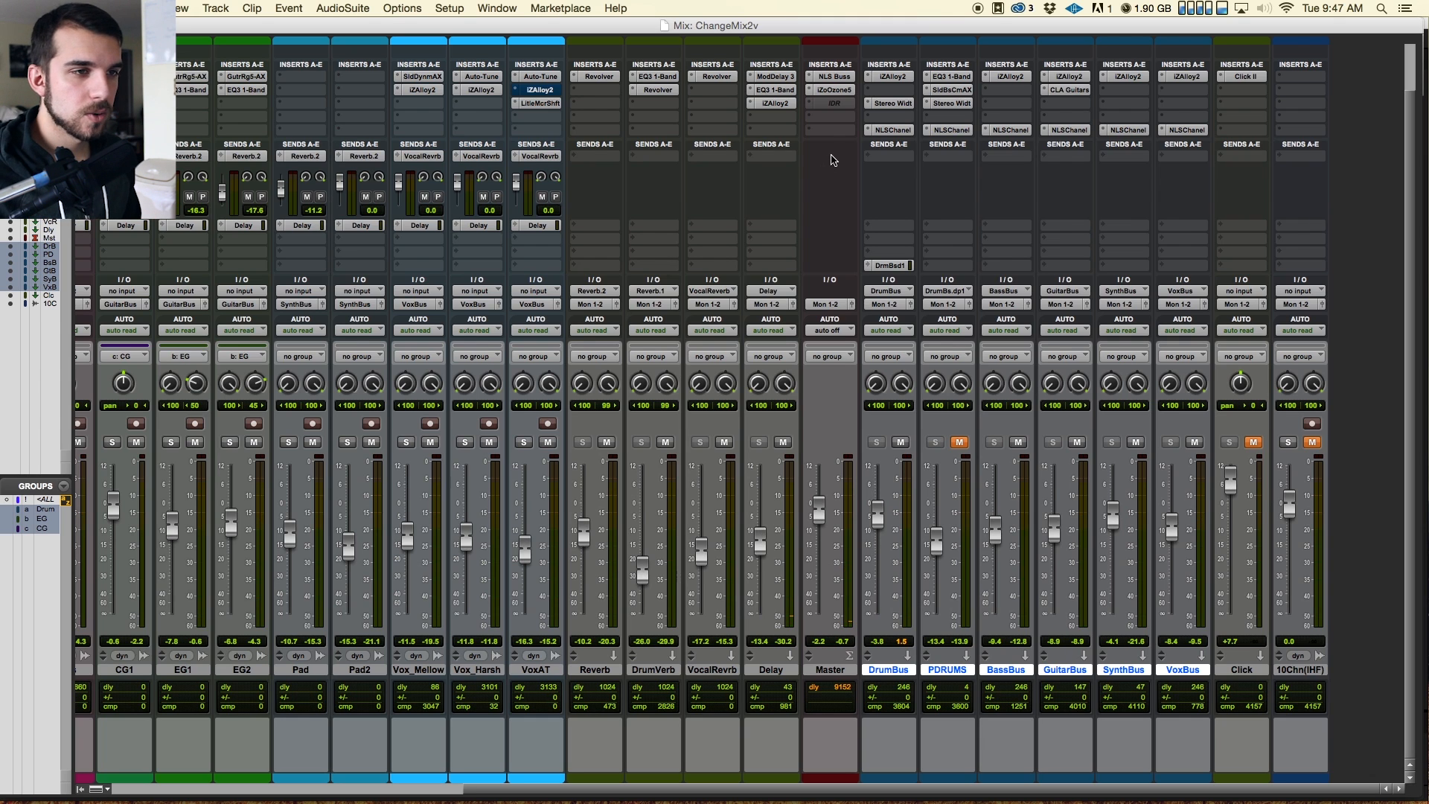
# Step: Open Ozone 5 on the Master track, dismiss its Preset Manager, examine the Post Equalizer and Equalizer curves, and close it
pyautogui.click(841, 91)
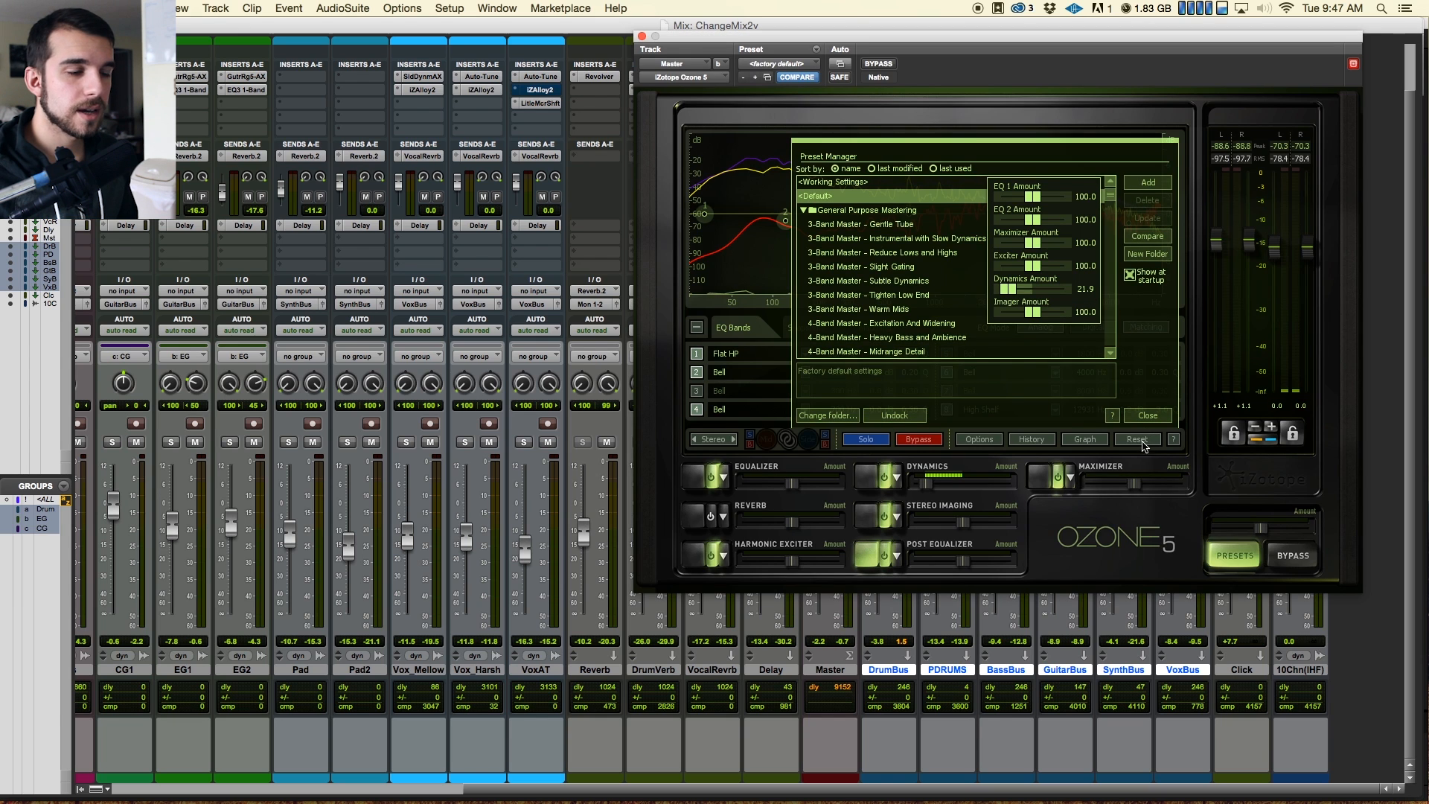
pyautogui.click(1137, 421)
pyautogui.moveTo(705, 37); pyautogui.dragTo(599, 49)
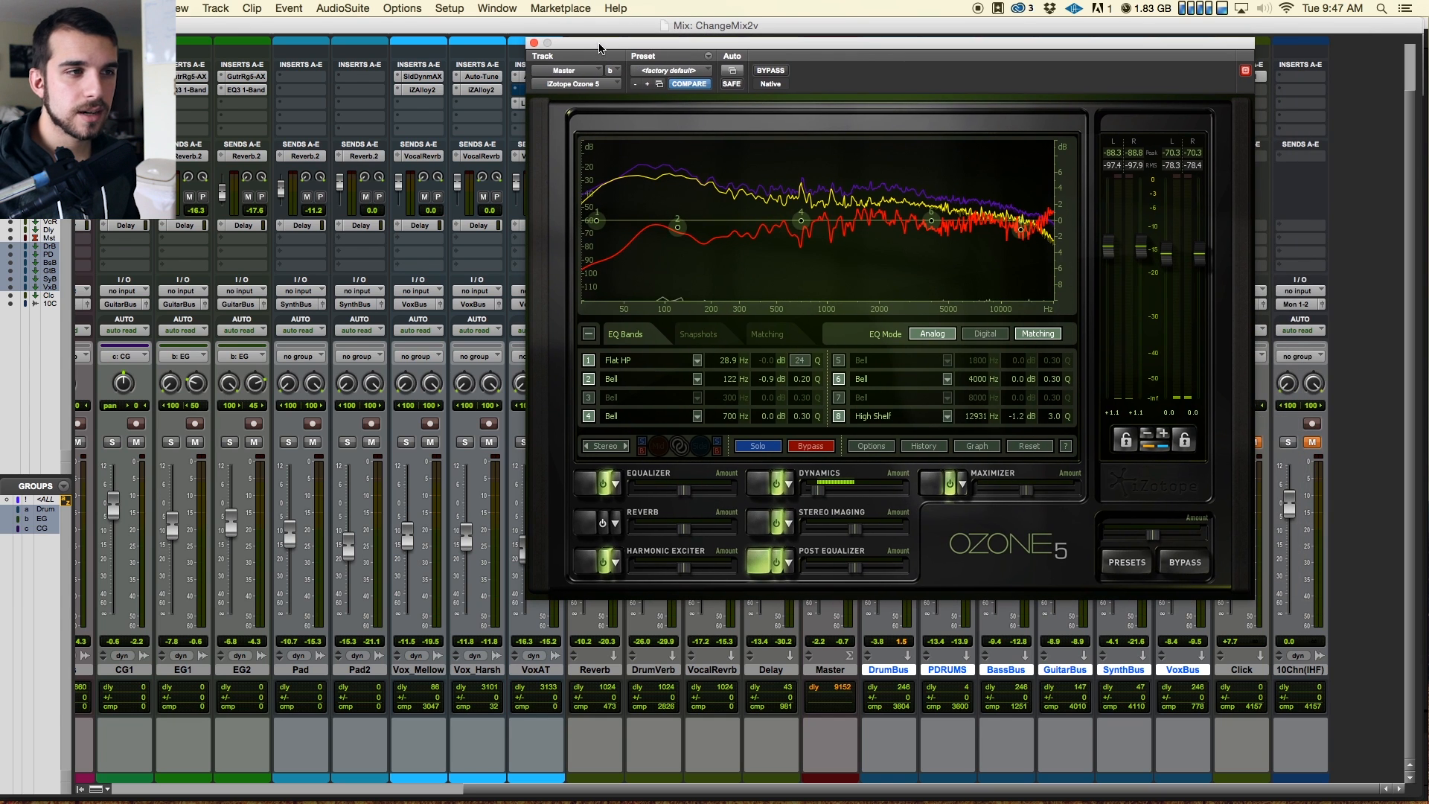
pyautogui.click(587, 482)
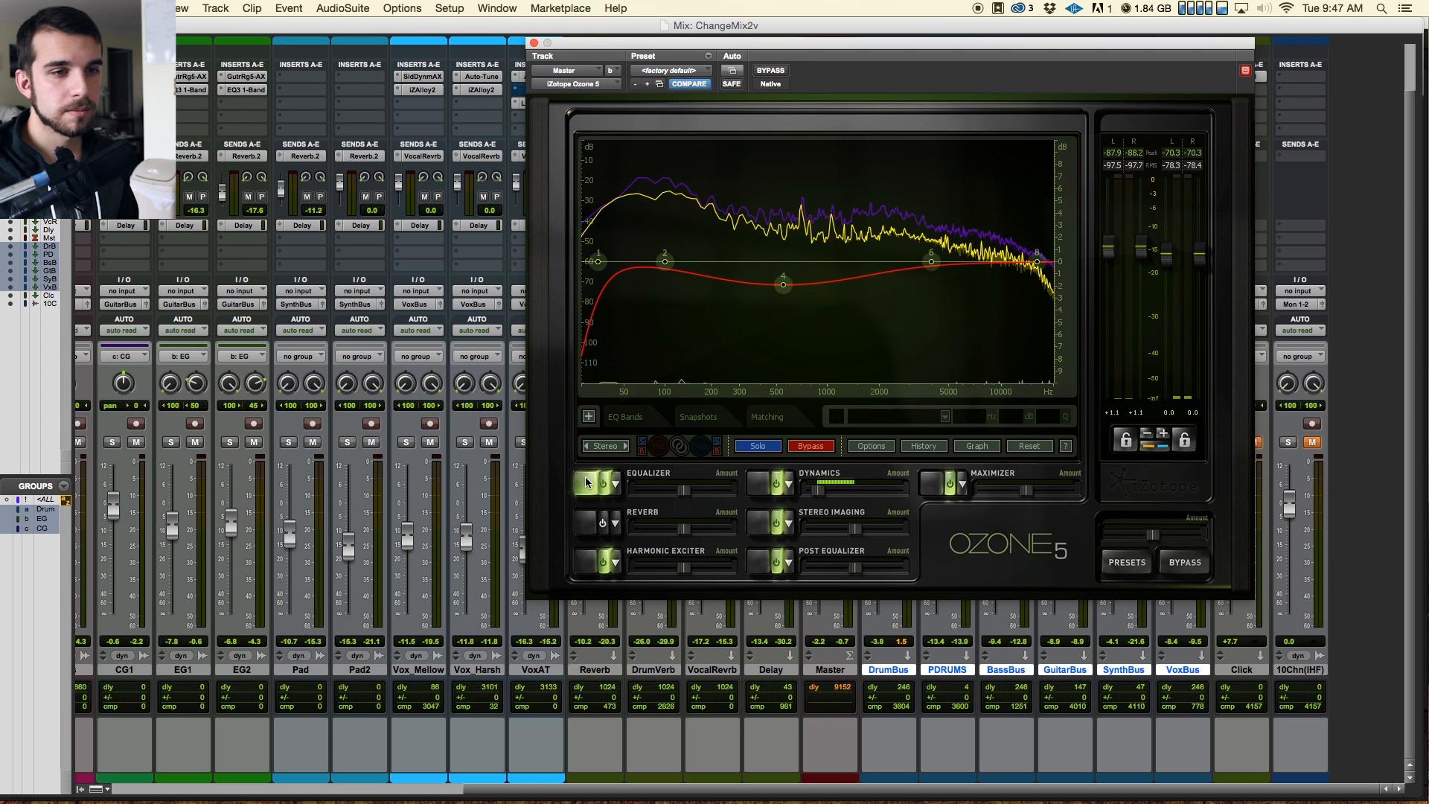
pyautogui.moveTo(657, 43); pyautogui.dragTo(684, 149)
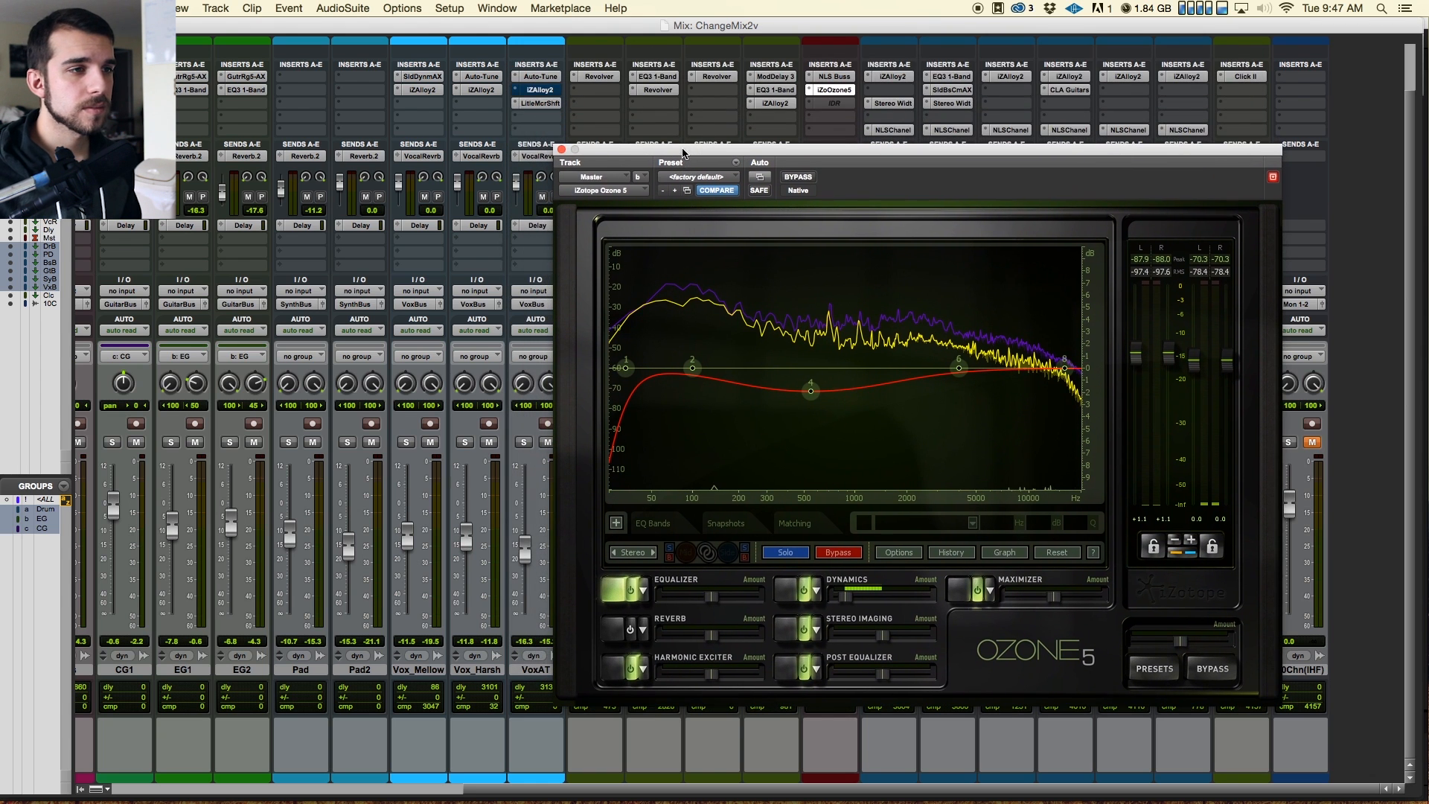
pyautogui.click(561, 150)
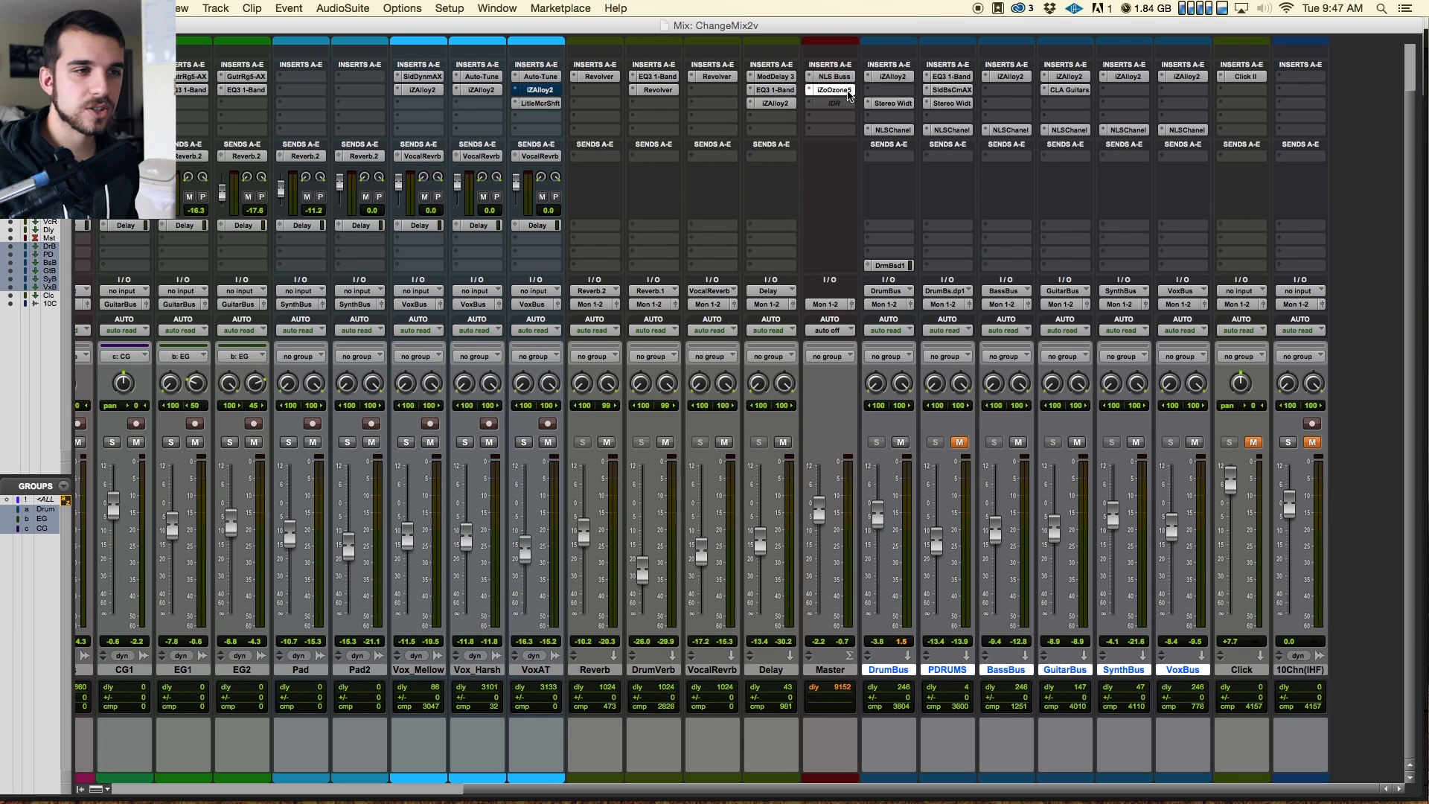
# Step: Reopen Ozone 5 on Master, dismiss the Preset Manager, and set Equalizer bell band 4 to about -1.5 dB at 545 Hz
pyautogui.click(834, 90)
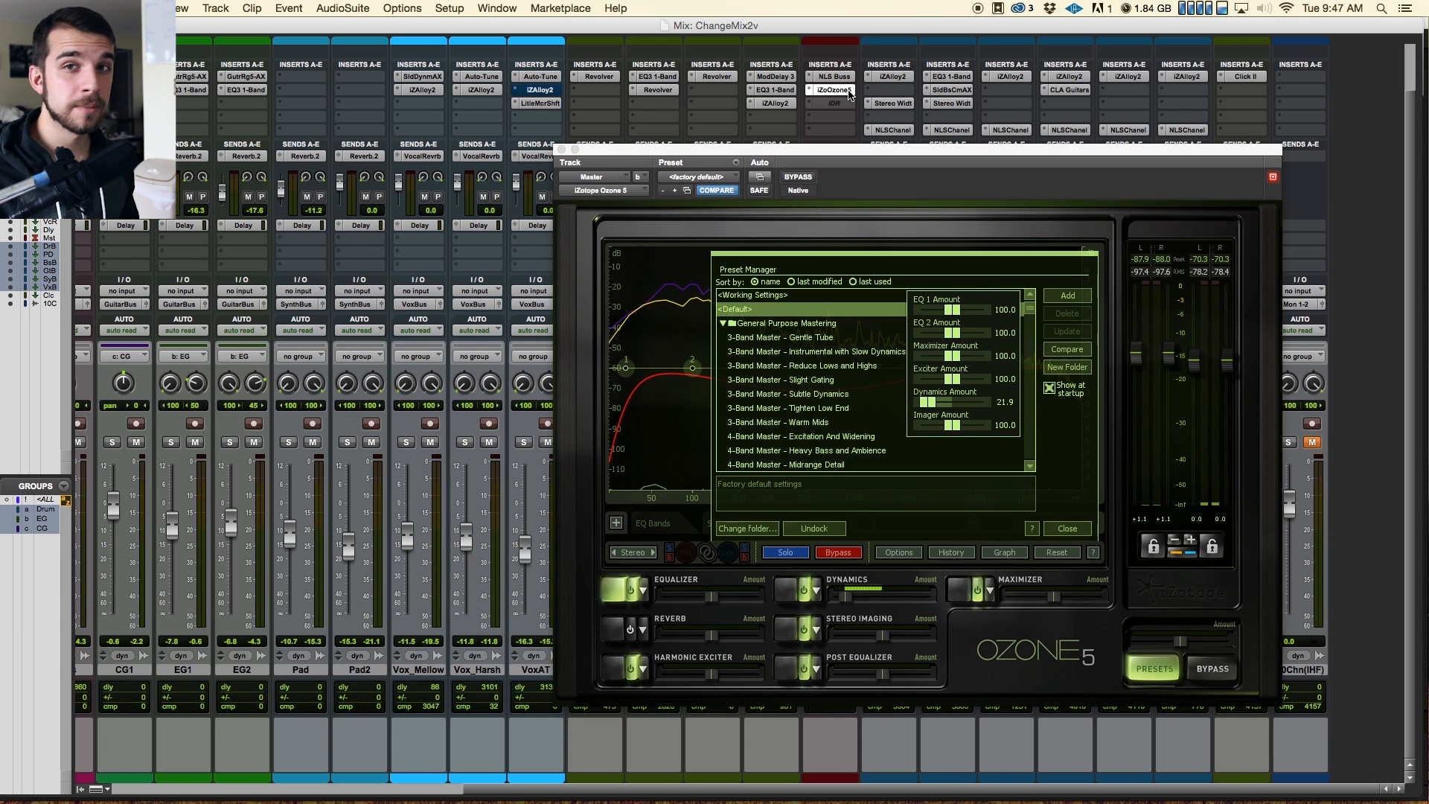
pyautogui.click(1066, 529)
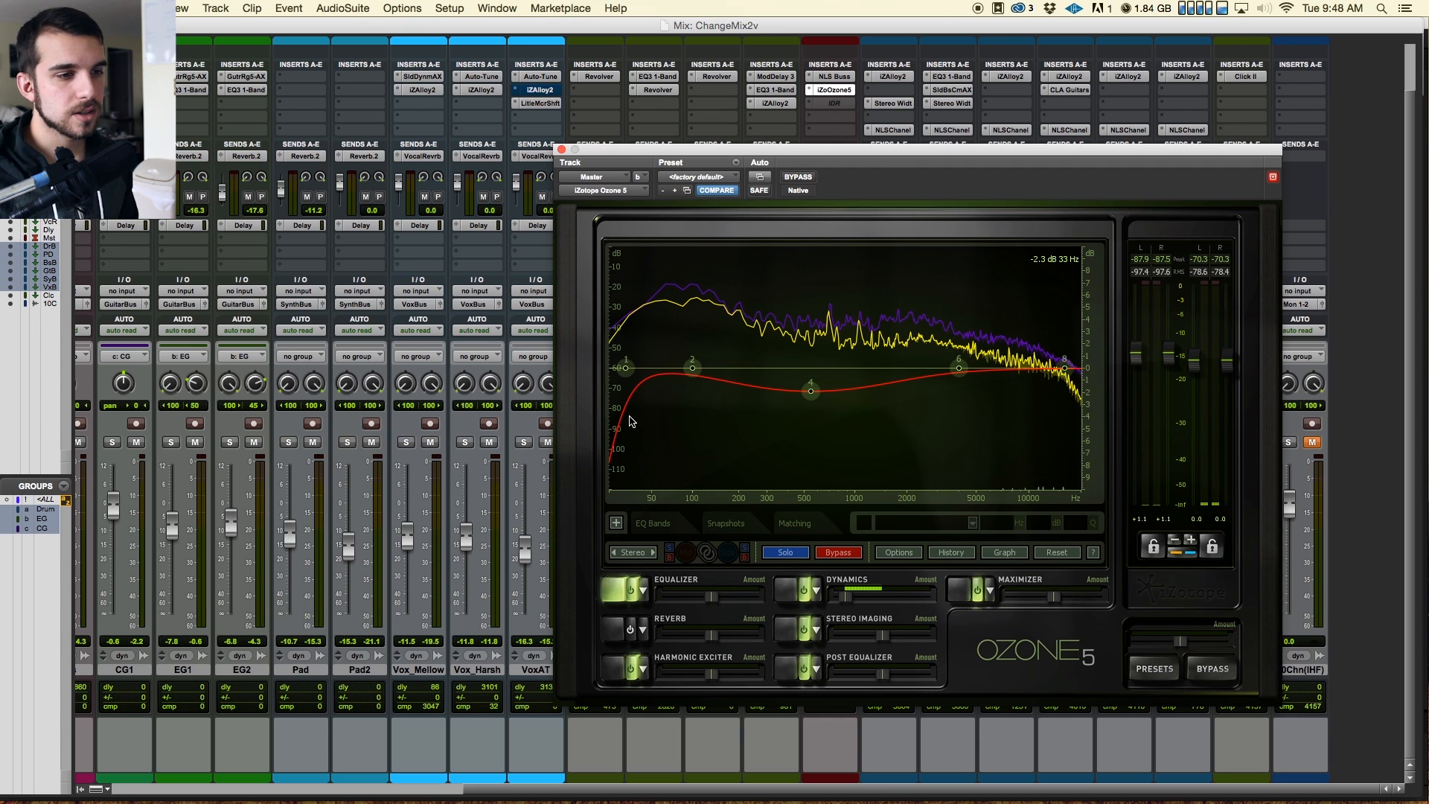
pyautogui.click(809, 390)
pyautogui.moveTo(809, 392); pyautogui.dragTo(809, 389)
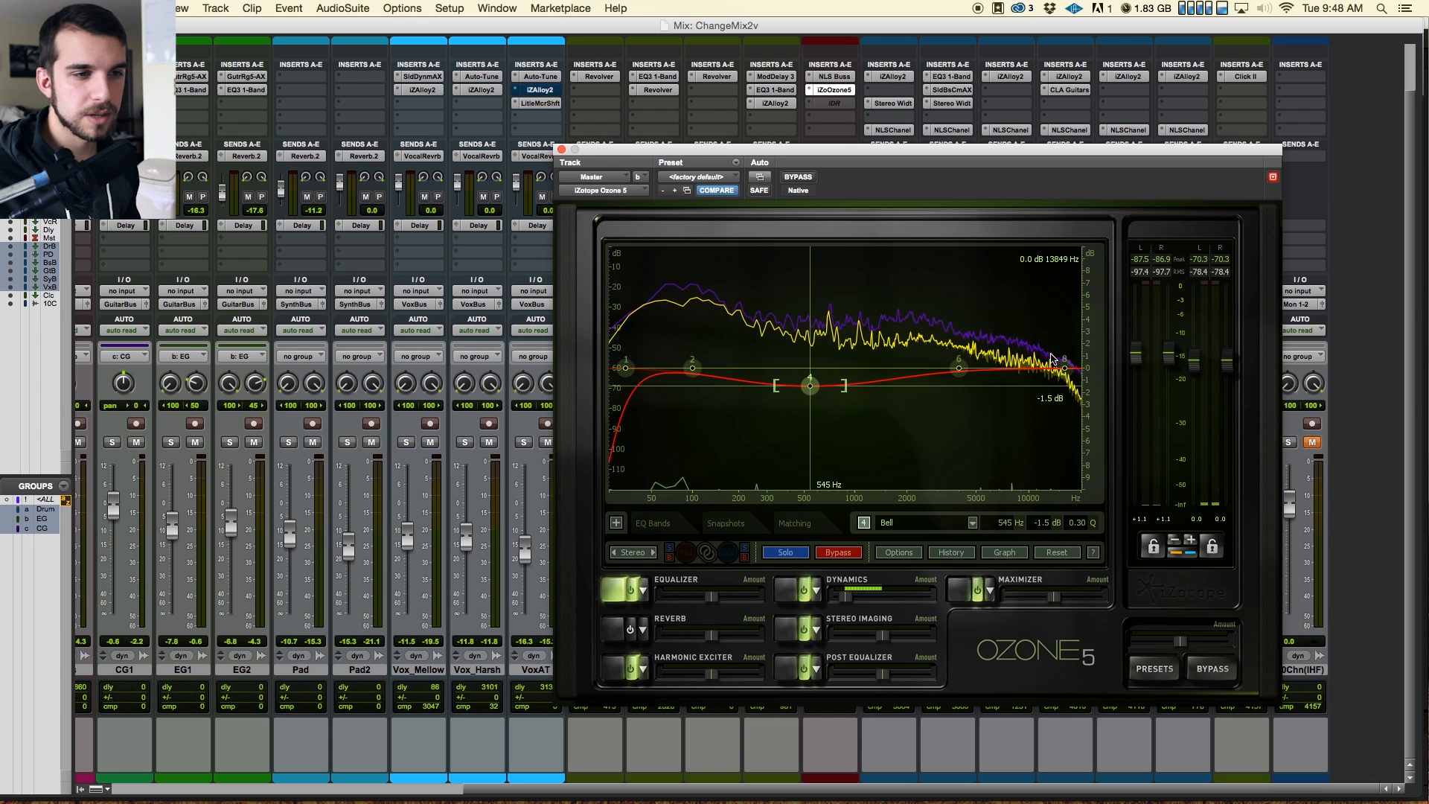
# Step: Examine the Harmonic Exciter amounts, the Dynamics settings of bands 3 and 4, and the Stereo Imaging widths in Ozone 5
pyautogui.click(611, 672)
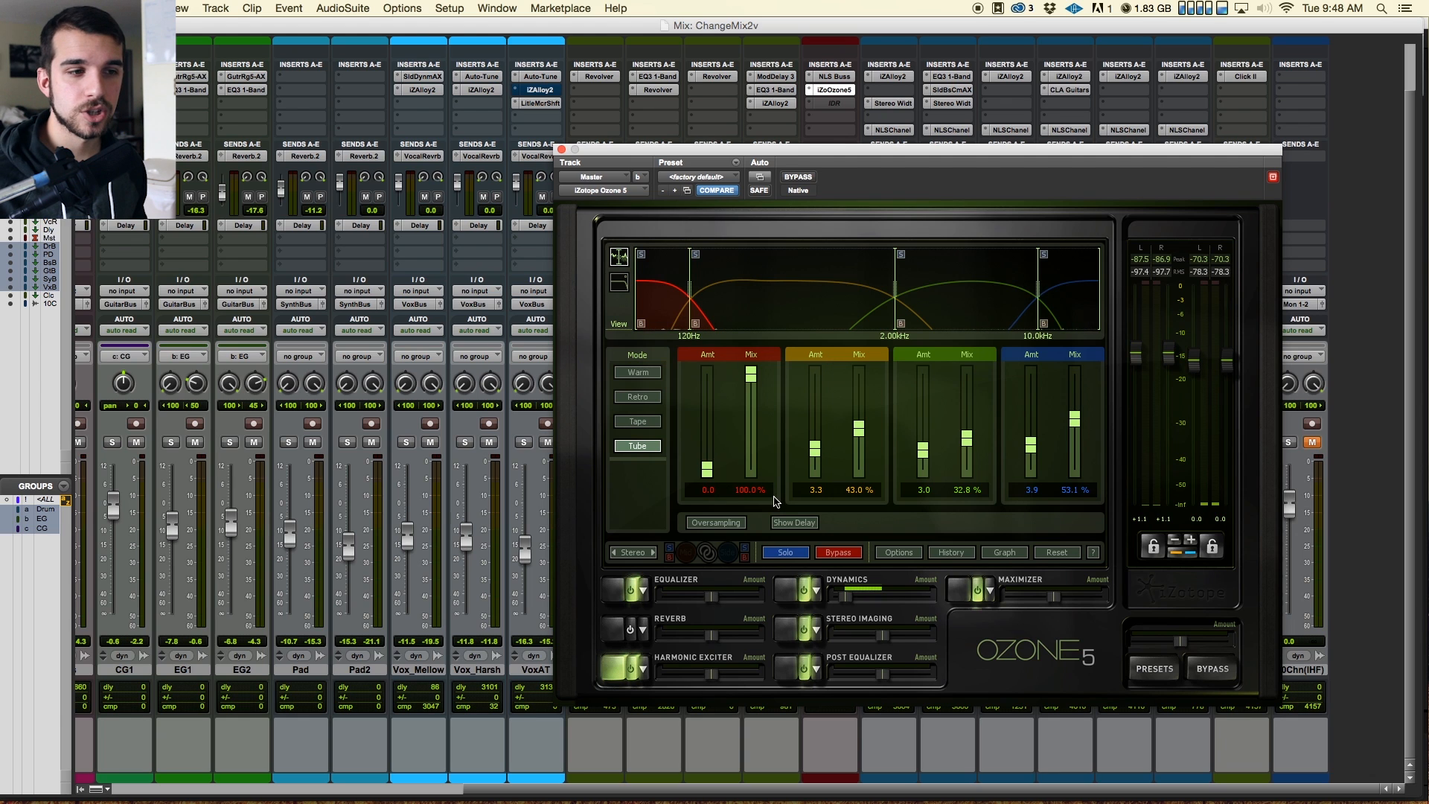
pyautogui.click(787, 587)
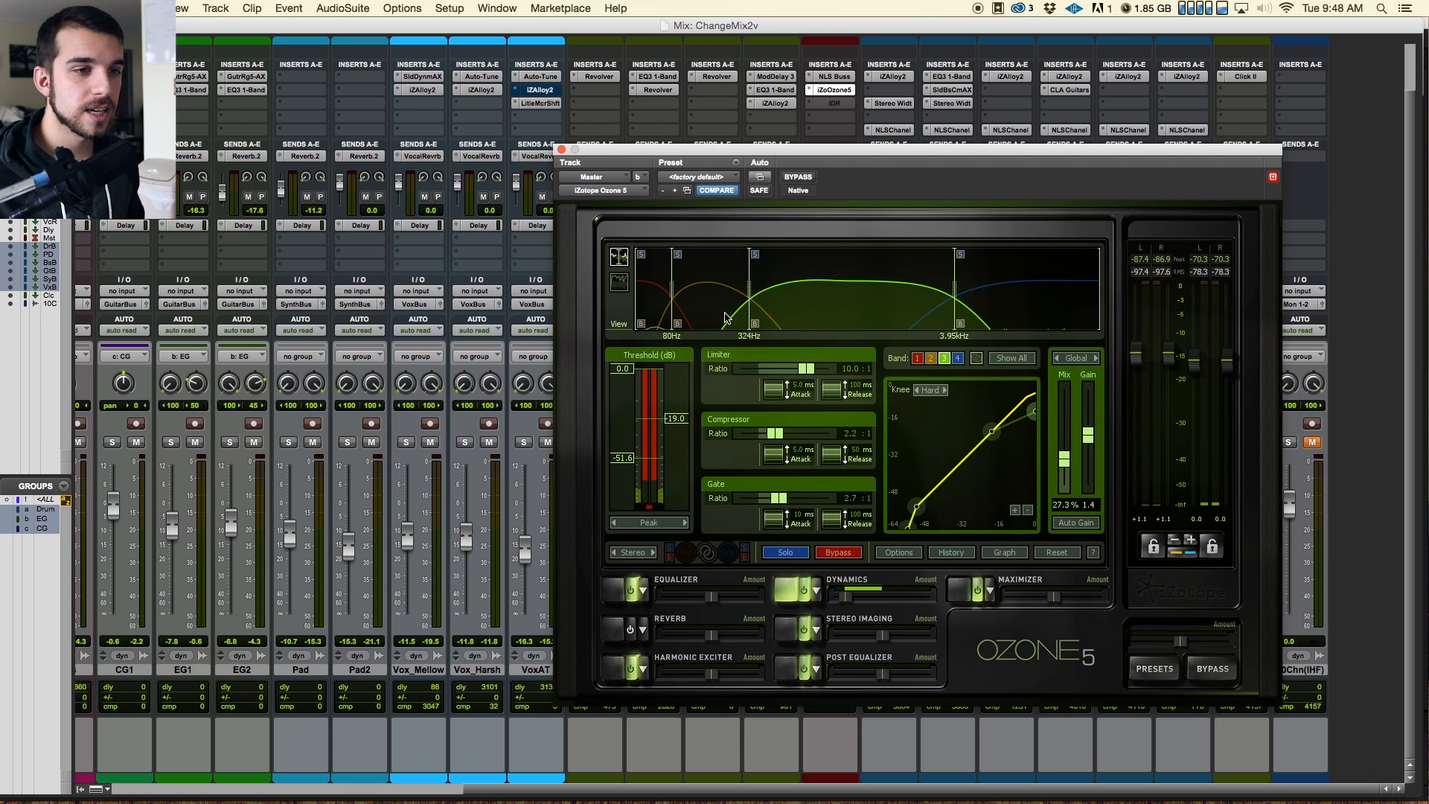
pyautogui.click(1001, 303)
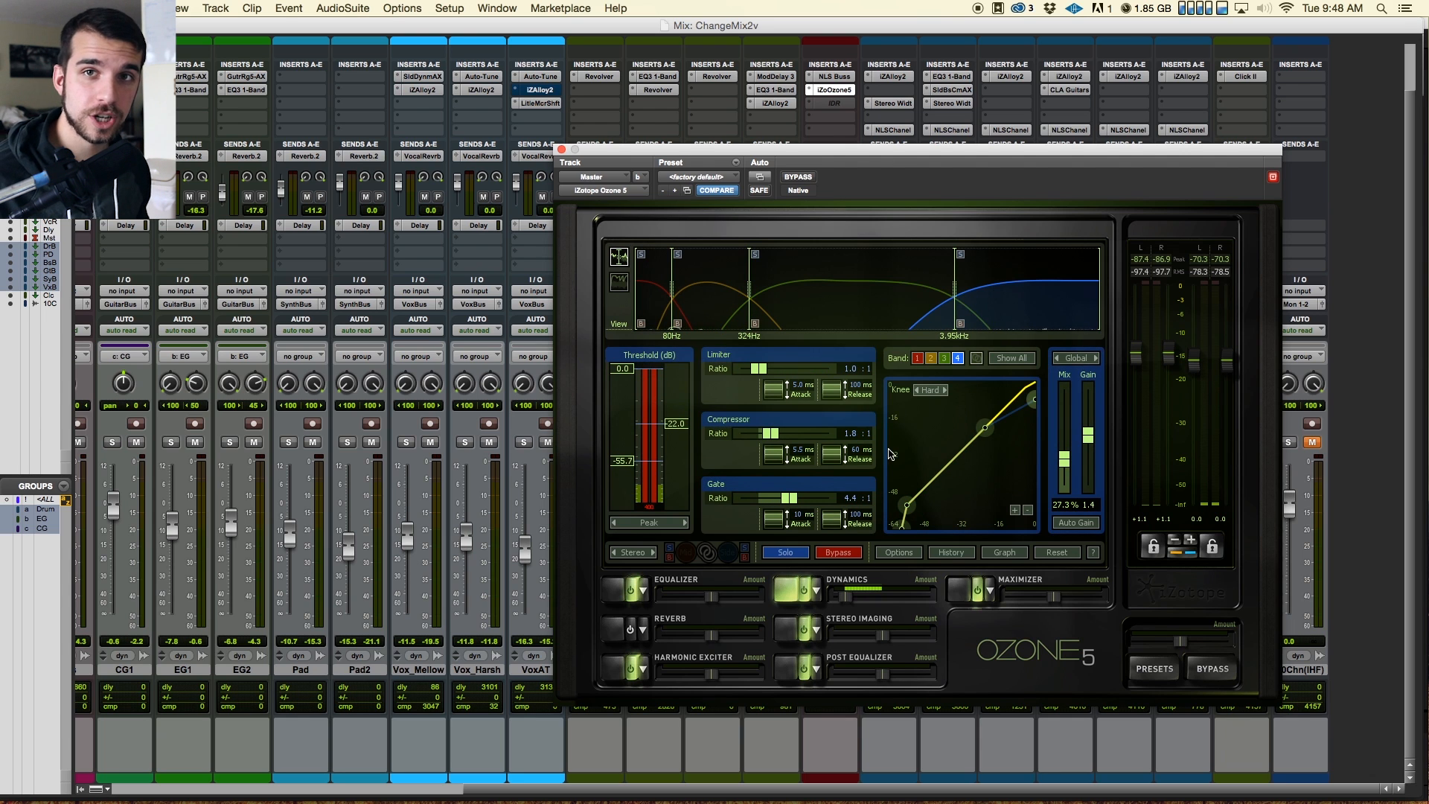
pyautogui.click(790, 631)
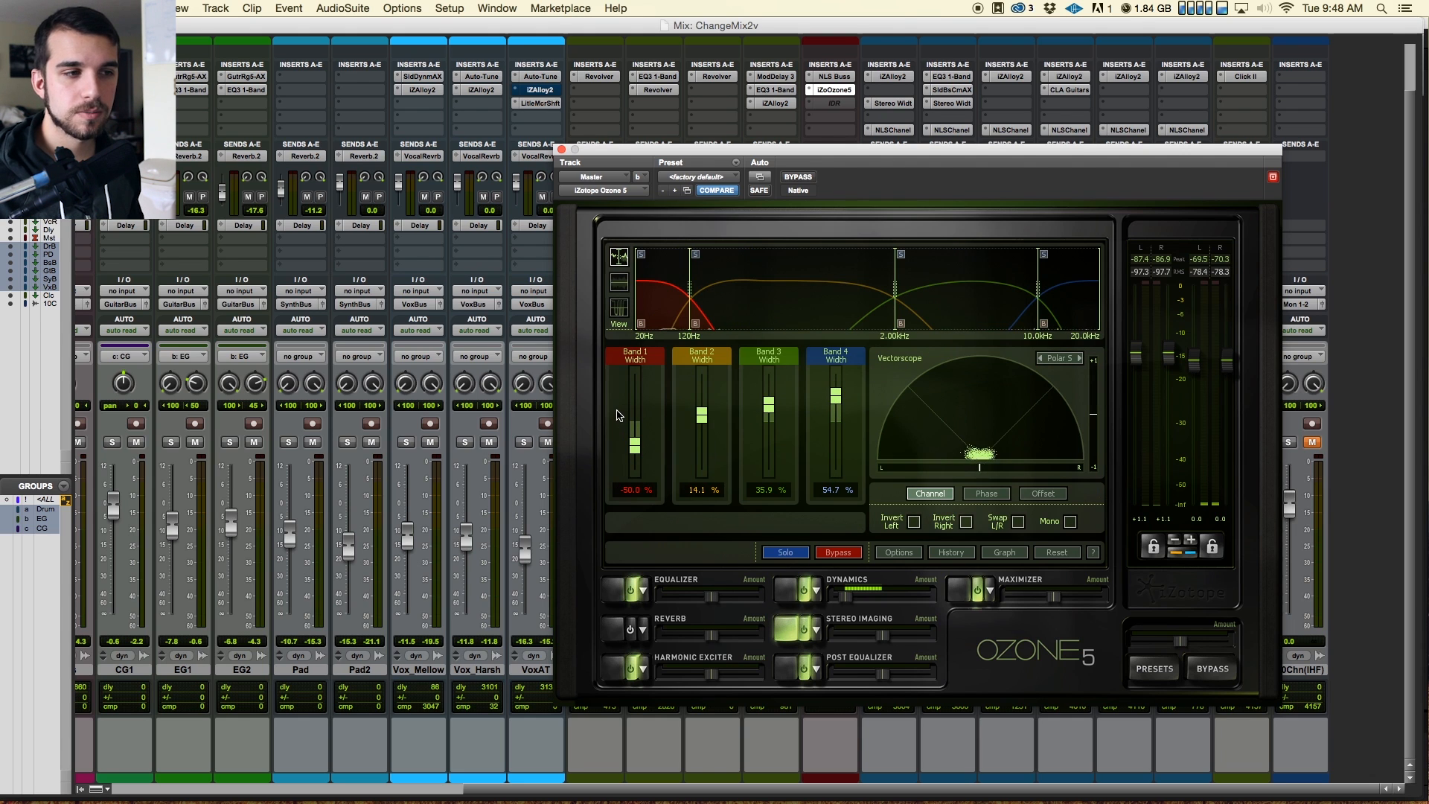
# Step: Examine the Post Equalizer's DEFTONES and Snapshot 1 spectra, toggle the module for a playback comparison, and move the Ozone 5 window higher
pyautogui.click(785, 665)
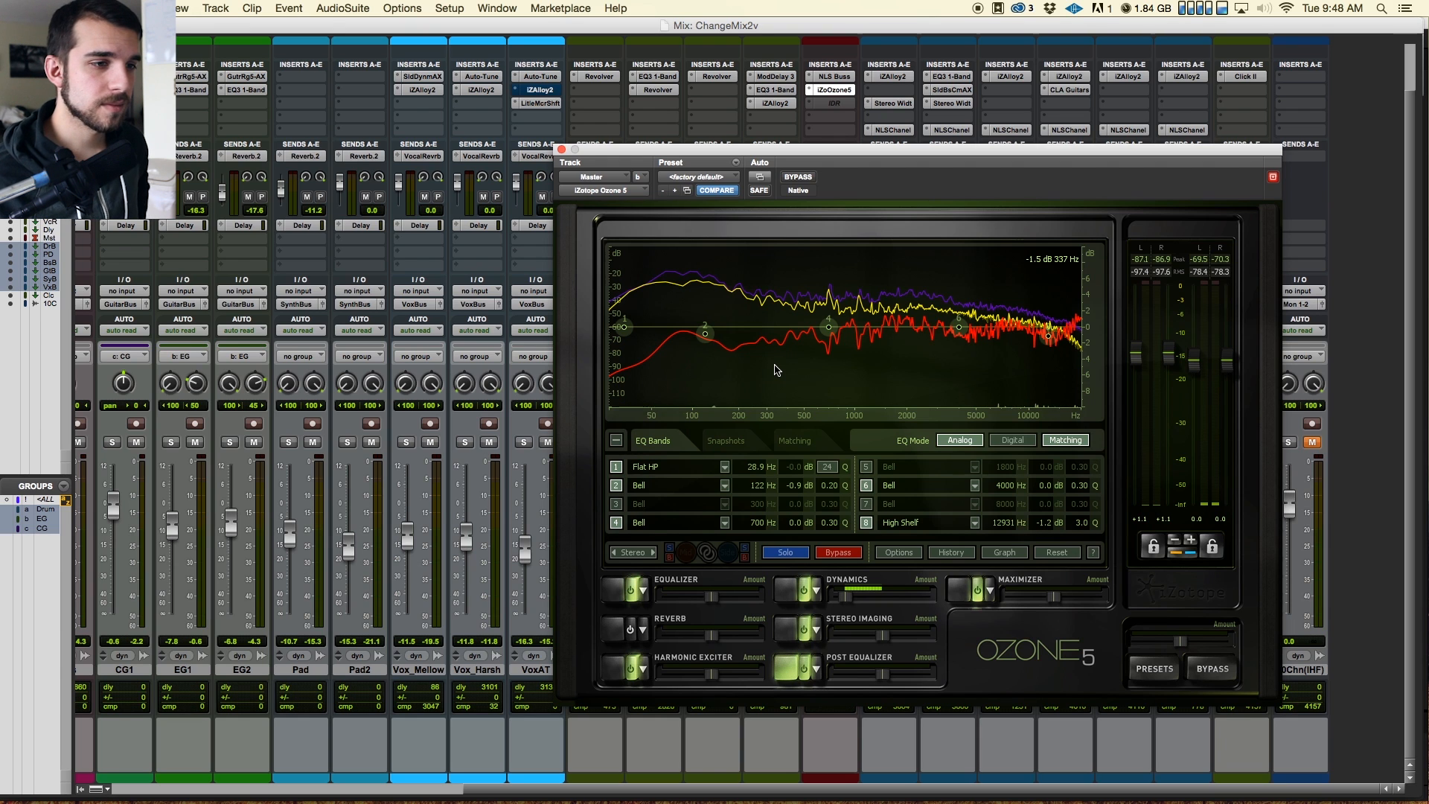
pyautogui.click(736, 442)
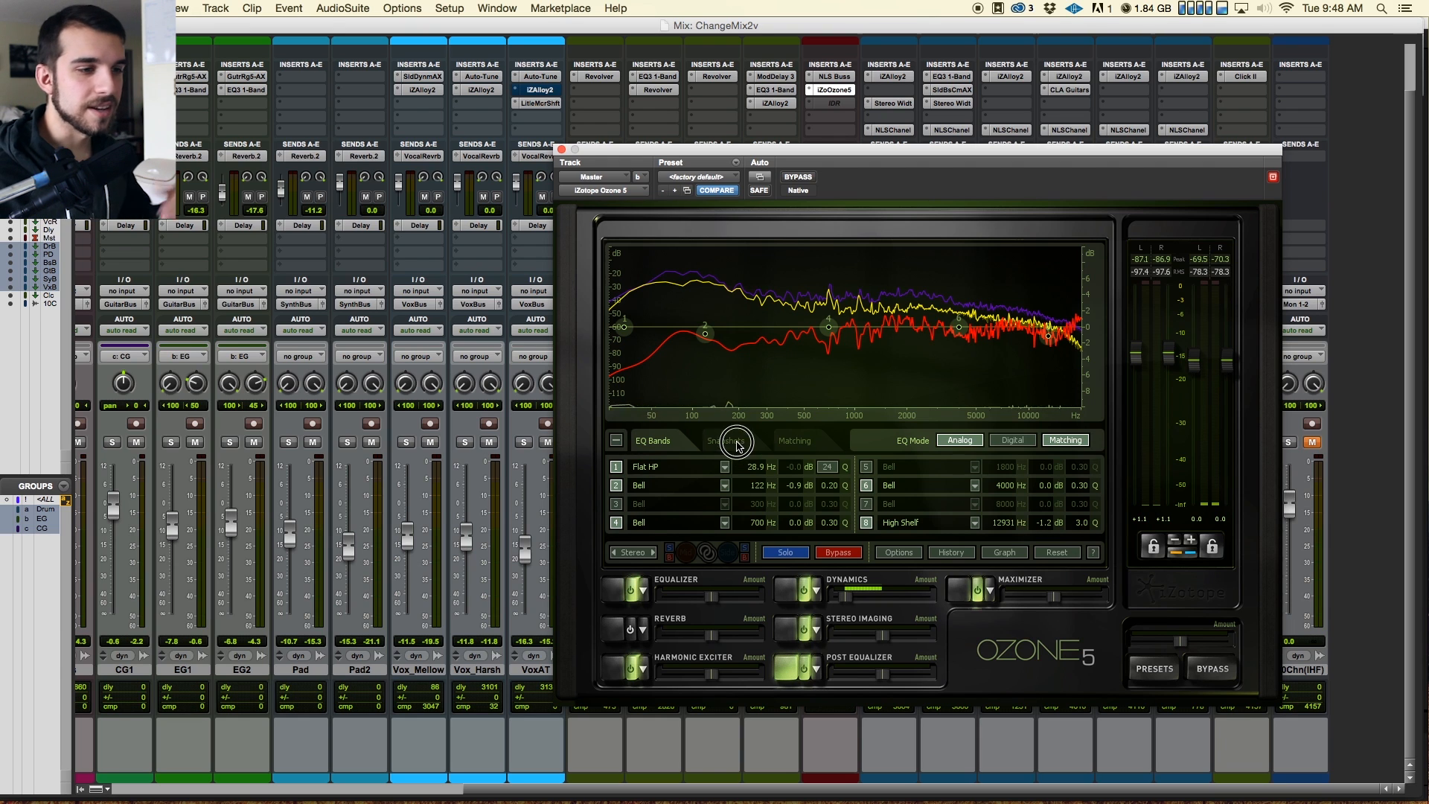
pyautogui.doubleClick(811, 478)
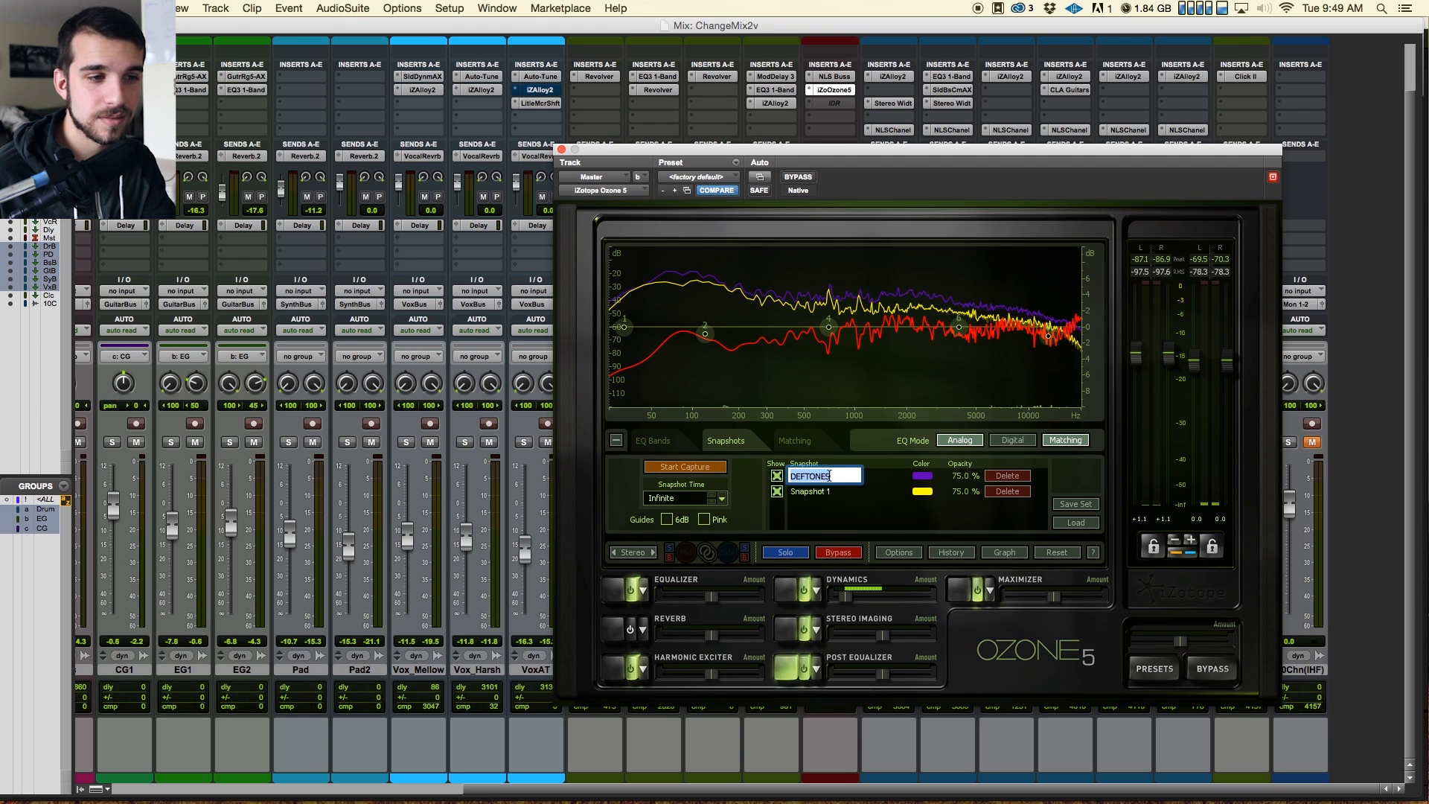
pyautogui.click(872, 482)
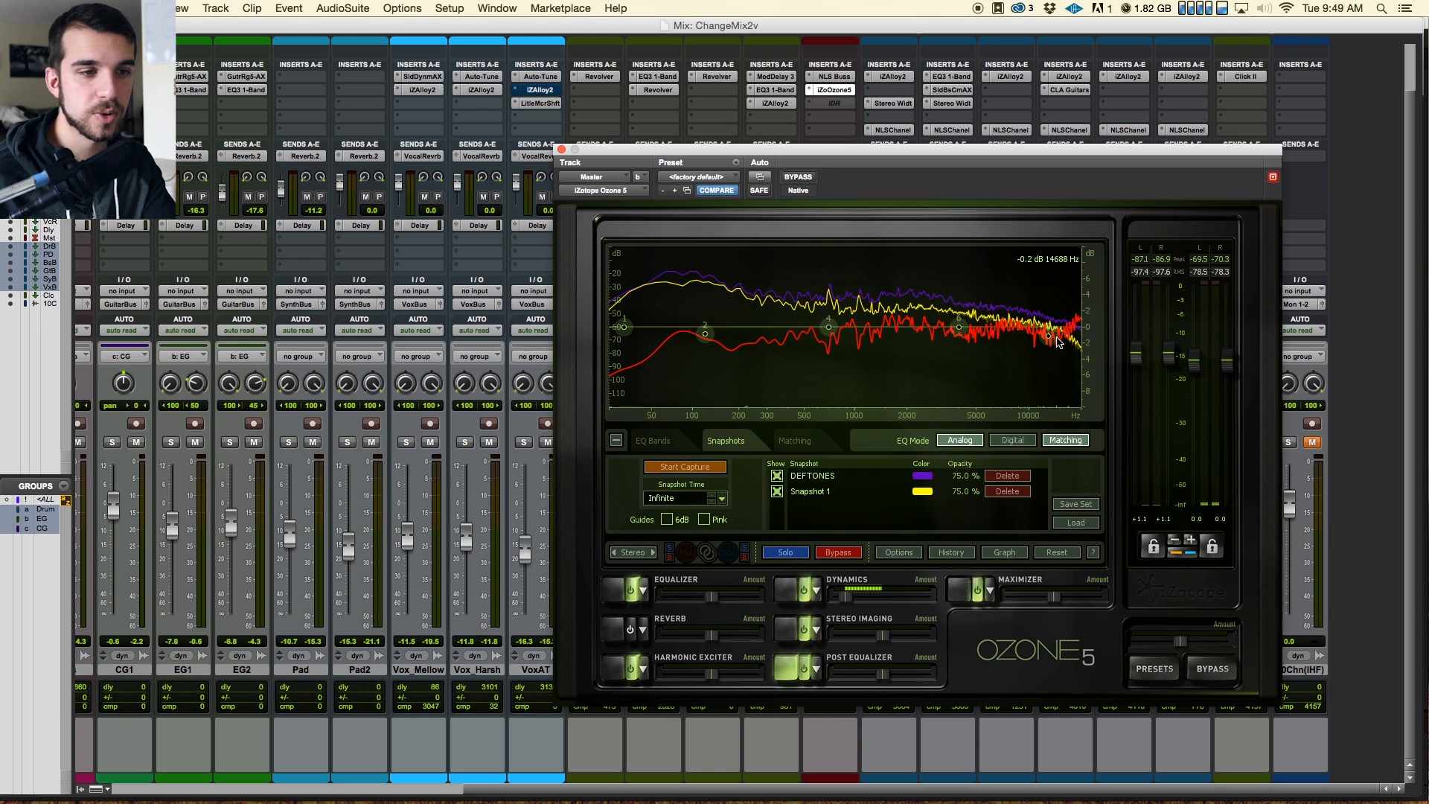
pyautogui.click(803, 669)
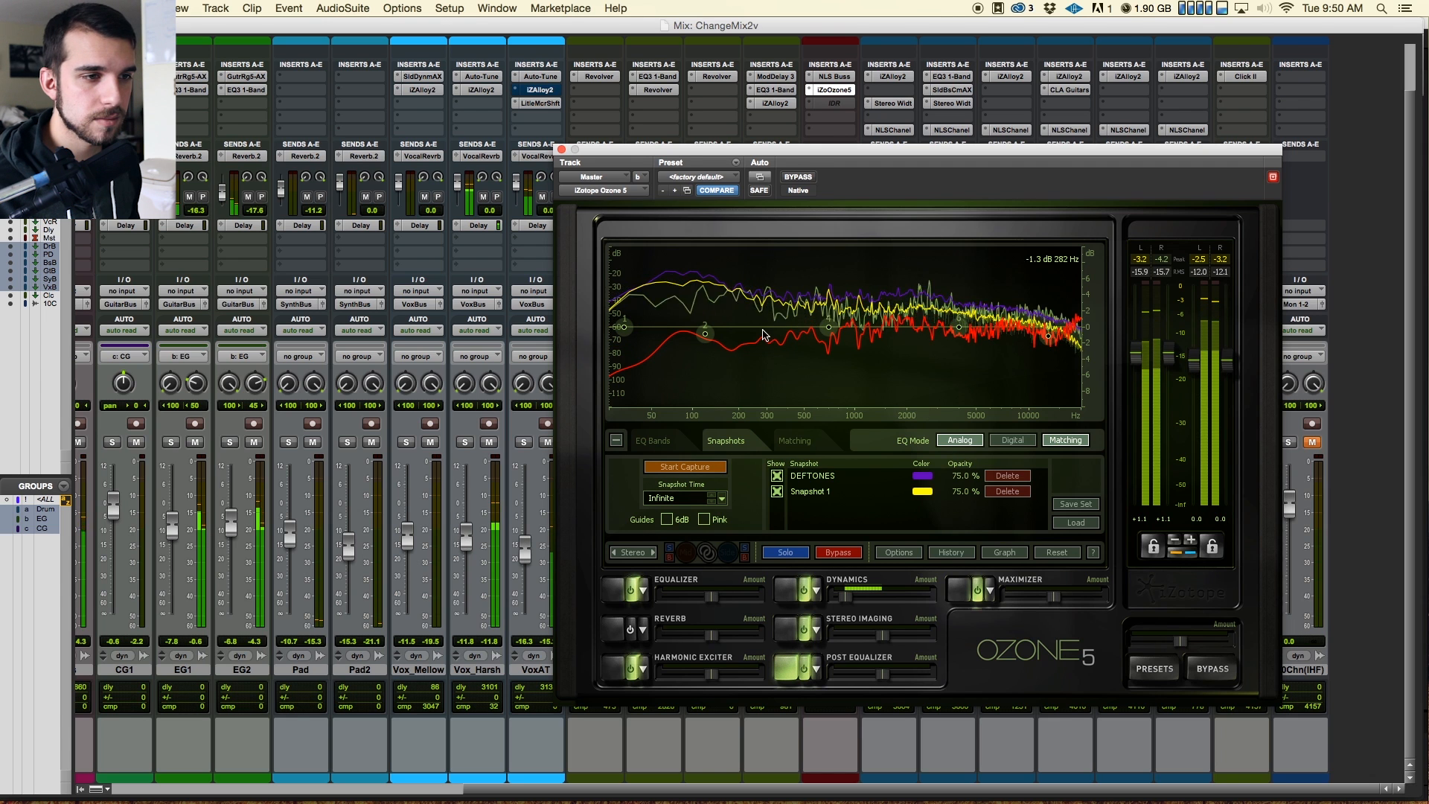
pyautogui.moveTo(785, 148); pyautogui.dragTo(737, 99)
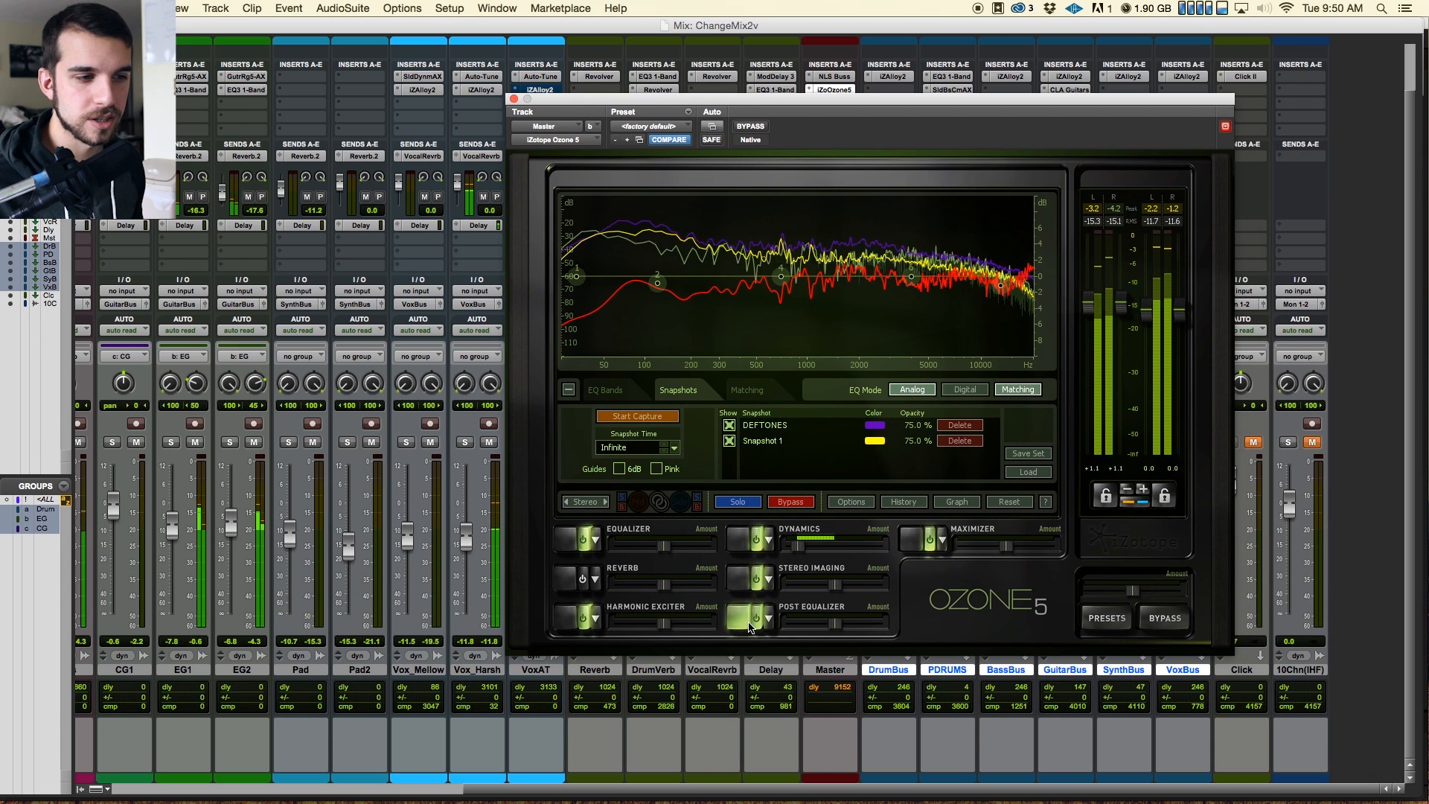
# Step: In the Post Equalizer's Matching settings, raise the match Amount to about 88 to hear the effect, and lower it to about 36.8
pyautogui.click(605, 390)
pyautogui.click(678, 389)
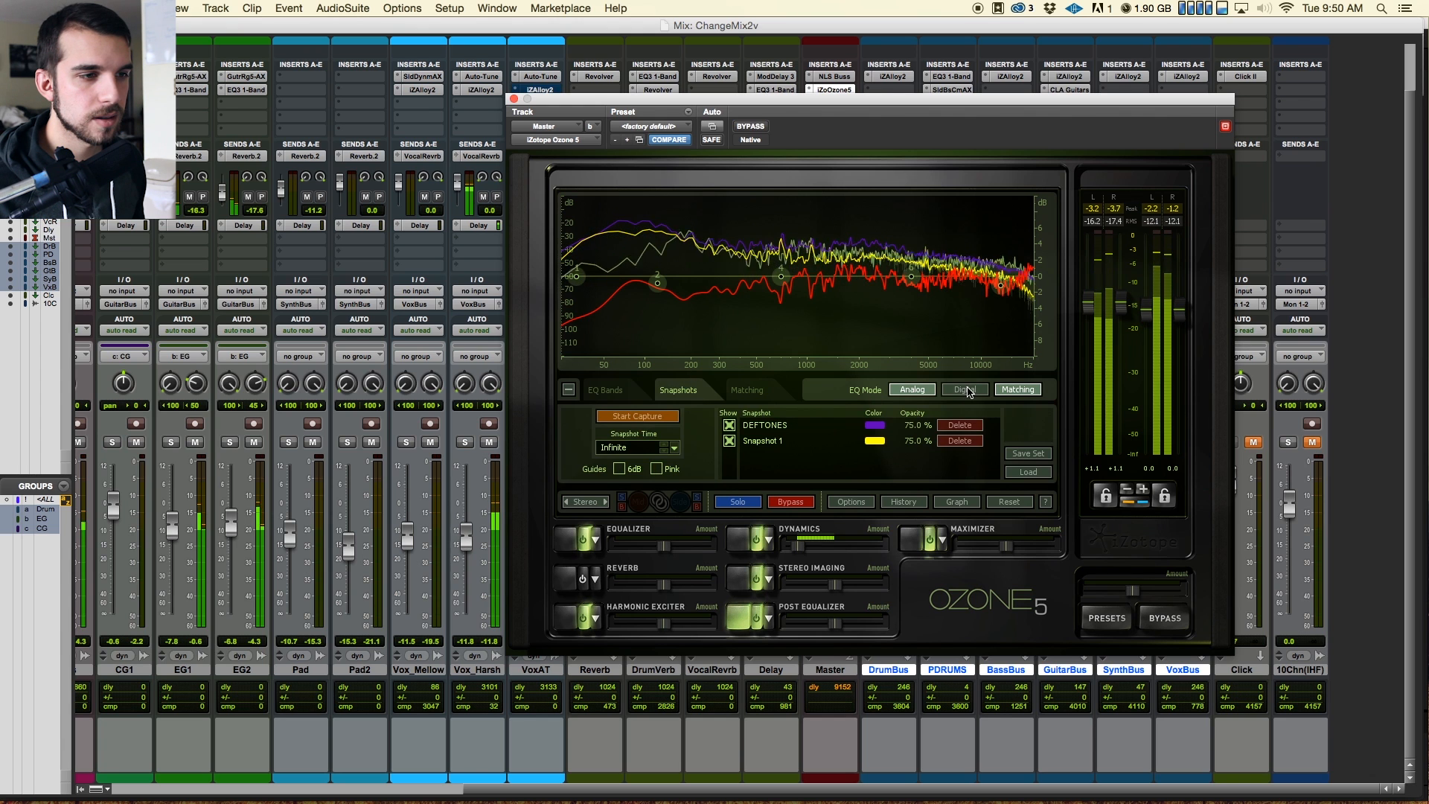
pyautogui.click(751, 390)
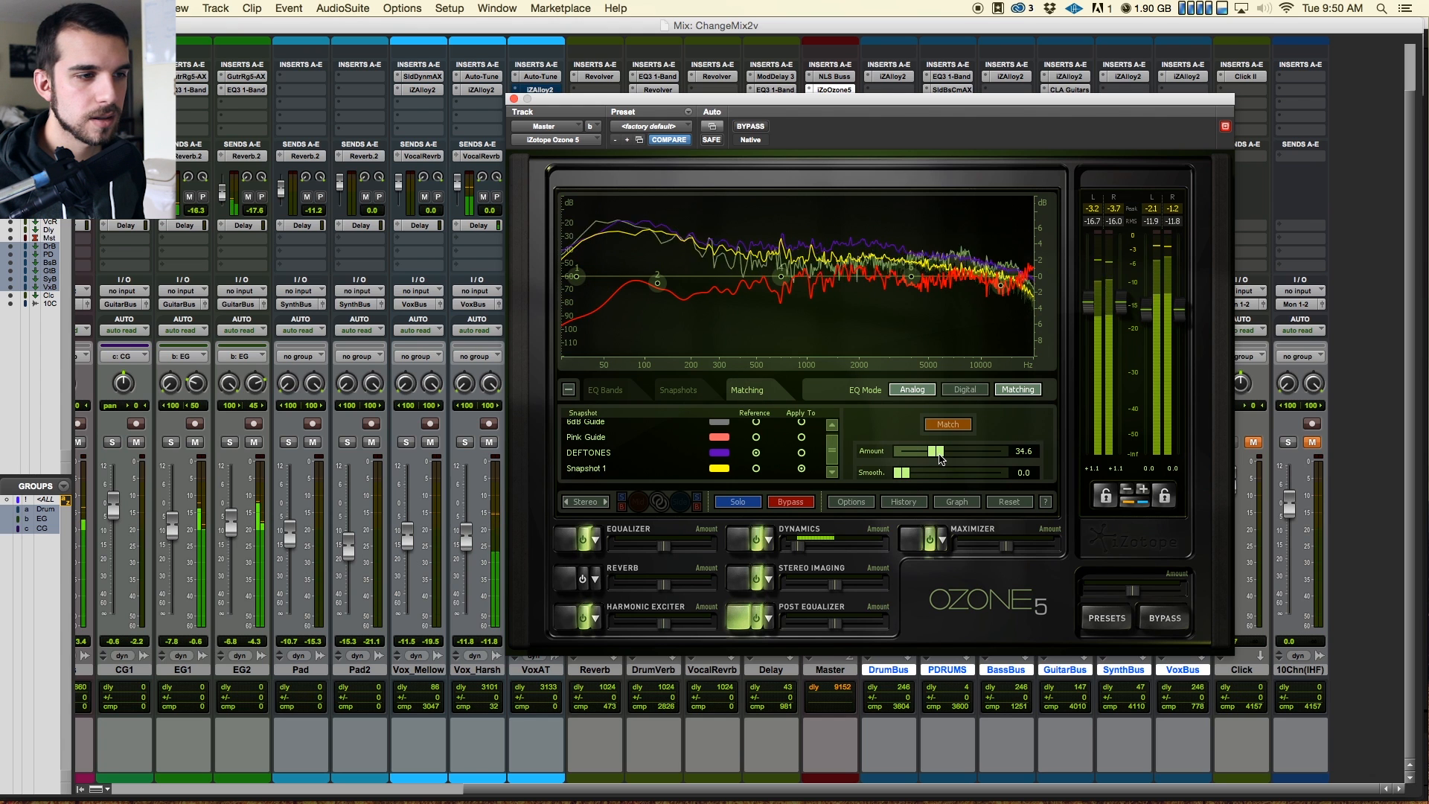
pyautogui.moveTo(940, 454); pyautogui.dragTo(945, 452)
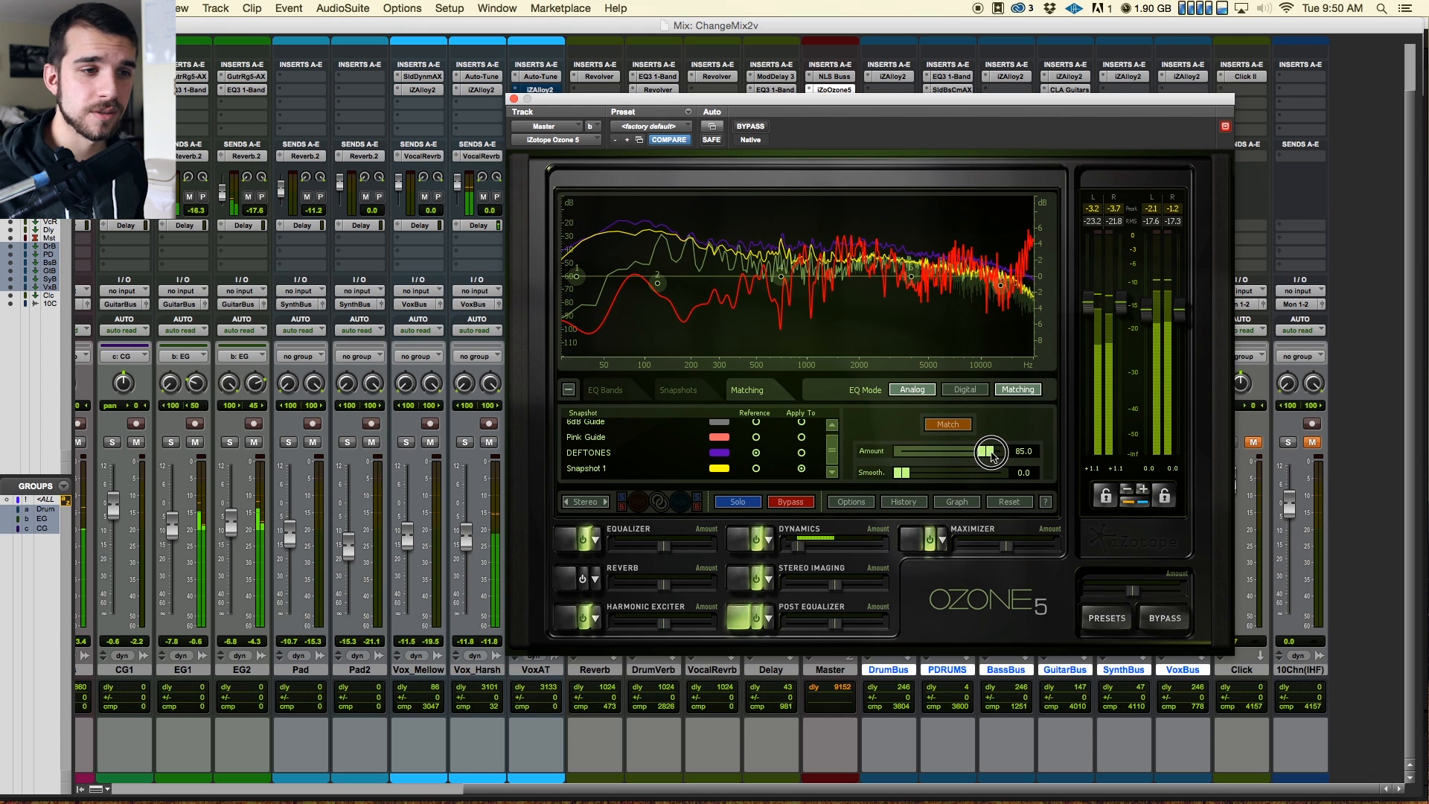
pyautogui.moveTo(990, 456); pyautogui.dragTo(992, 455)
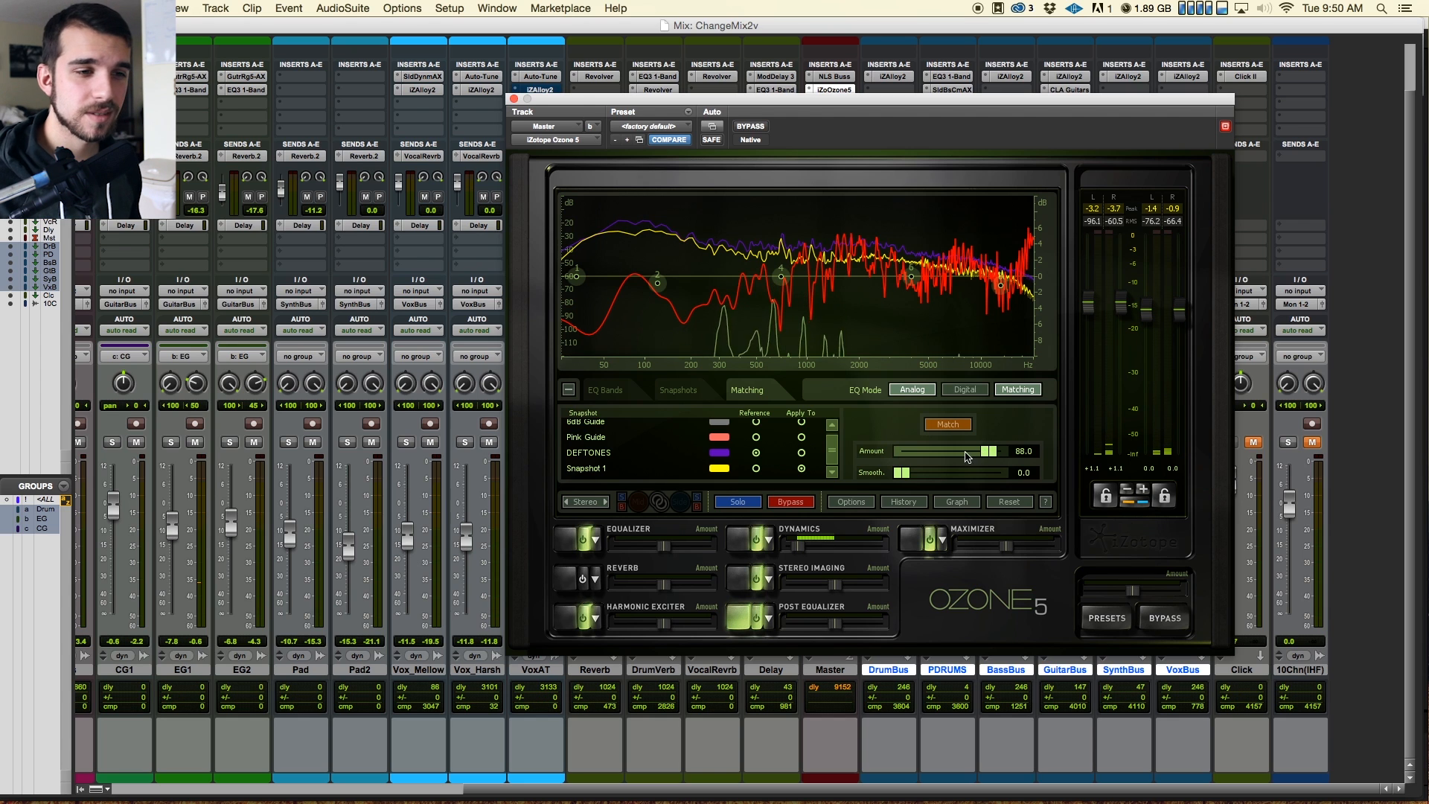
pyautogui.moveTo(940, 459); pyautogui.dragTo(934, 458)
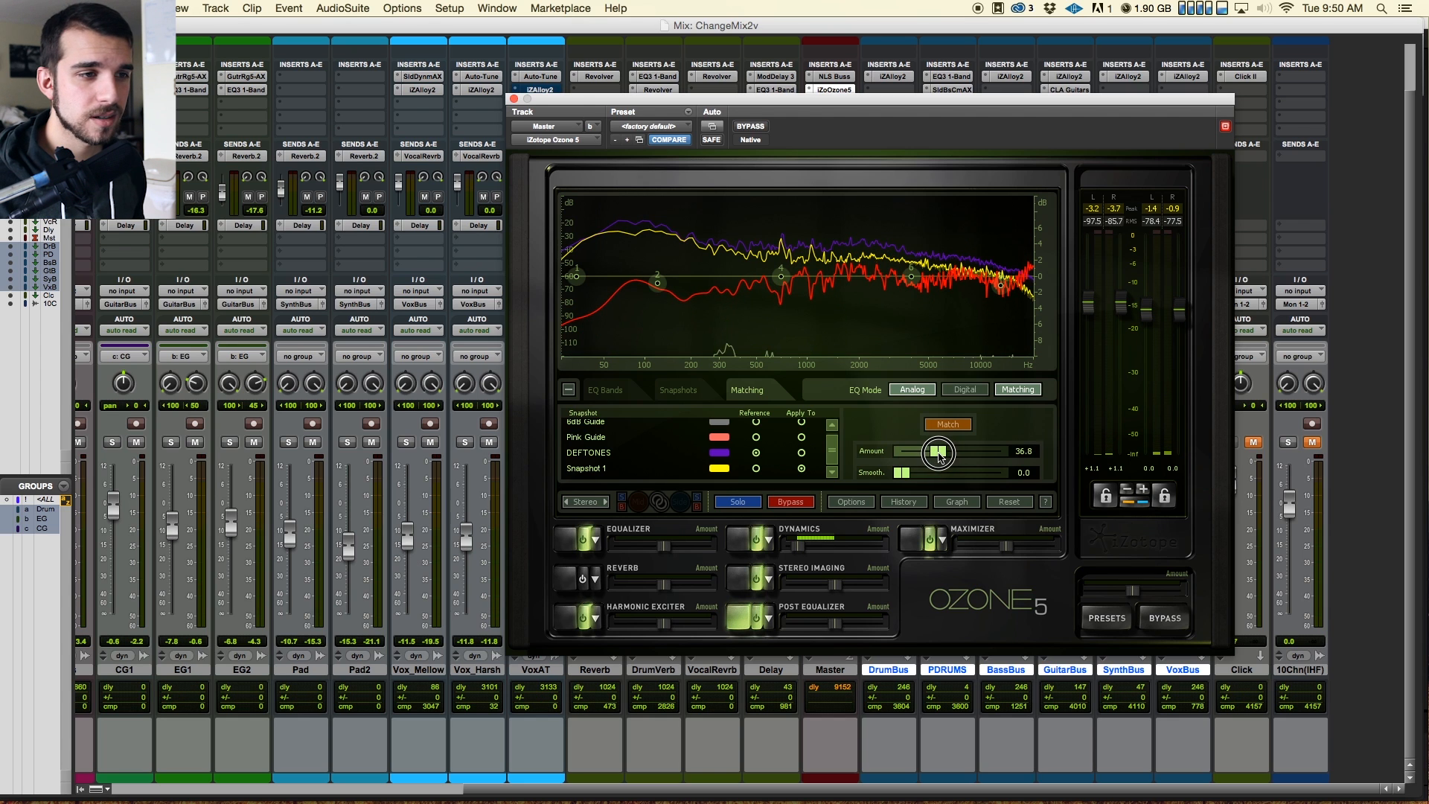